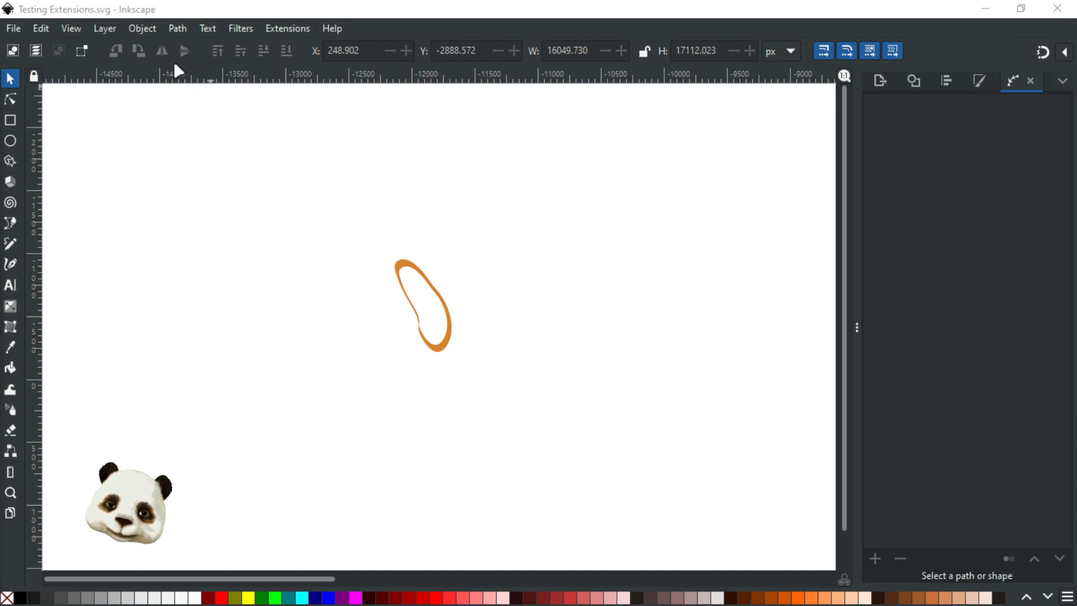
{"action": "left_click", "coordinate": [241, 27]}
{"action": "mouse_move", "coordinate": [275, 27]}
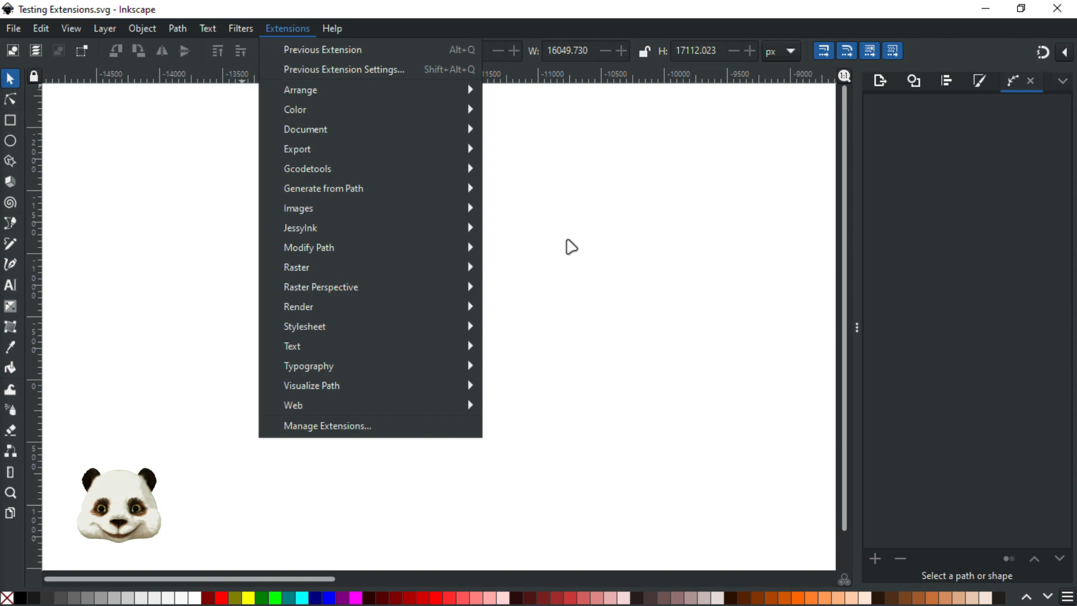
{"action": "left_click", "coordinate": [604, 245]}
{"action": "right_click", "coordinate": [488, 228]}
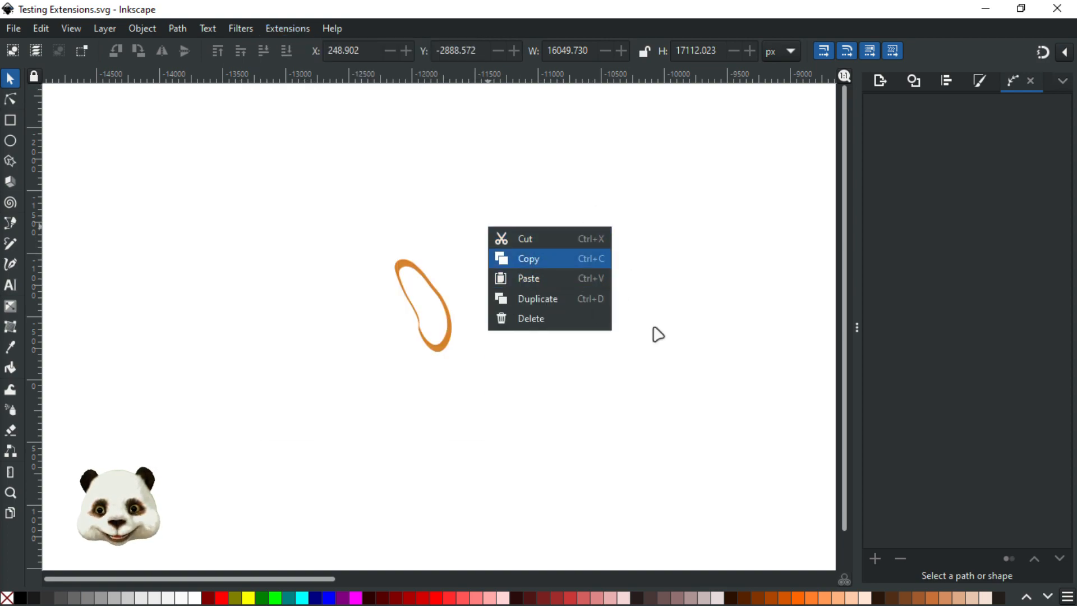
{"action": "left_click", "coordinate": [372, 200]}
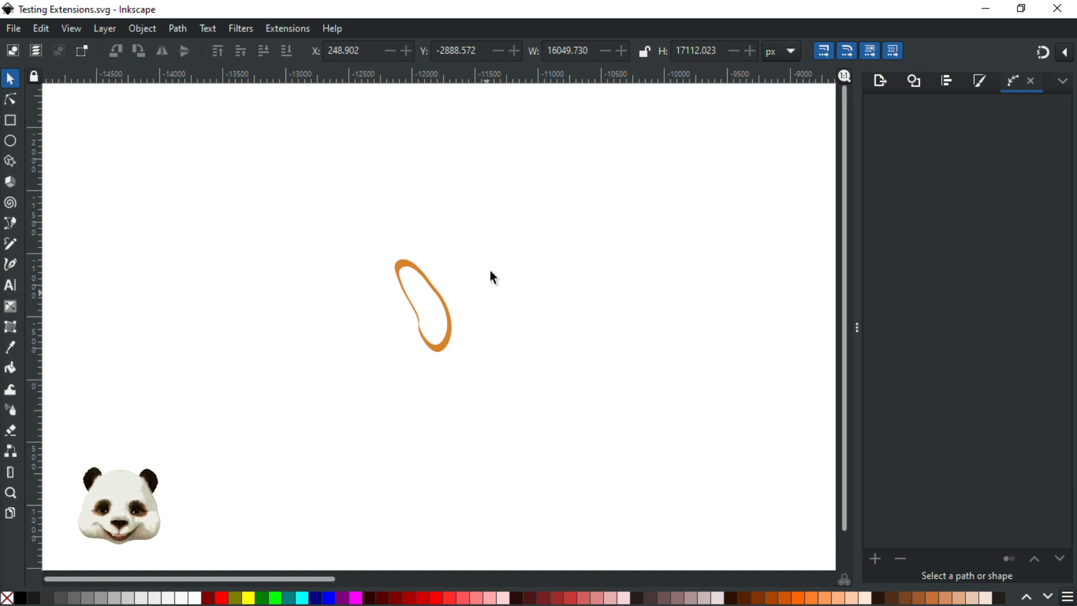
{"action": "mouse_move", "coordinate": [431, 258]}
{"action": "left_mouse_down"}
{"action": "mouse_move", "coordinate": [363, 274]}
{"action": "mouse_move", "coordinate": [459, 332]}
{"action": "mouse_move", "coordinate": [433, 266]}
{"action": "left_mouse_up"}
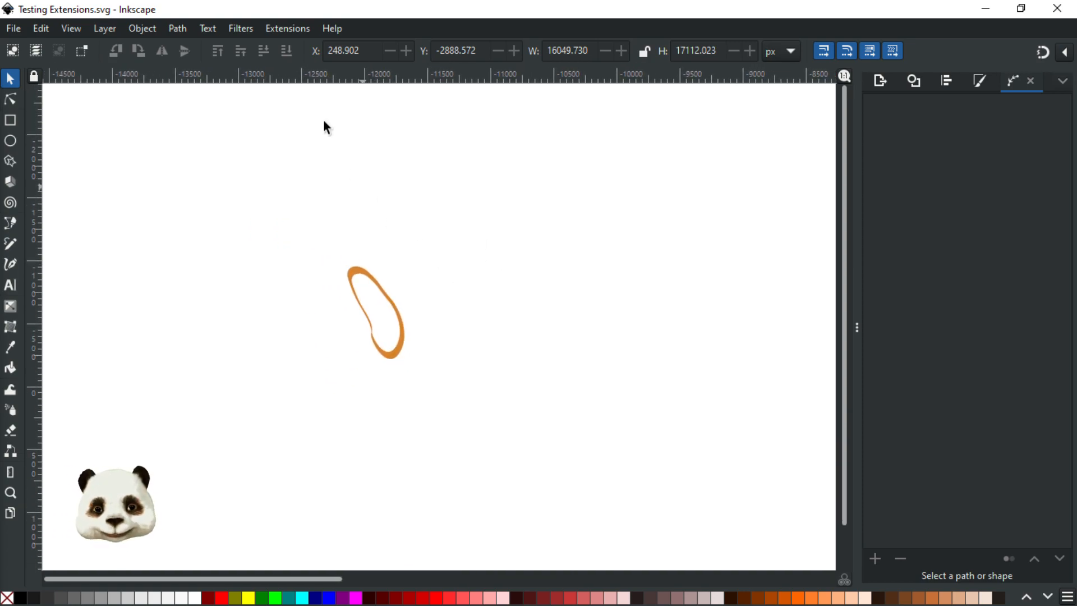
{"action": "left_click", "coordinate": [286, 30]}
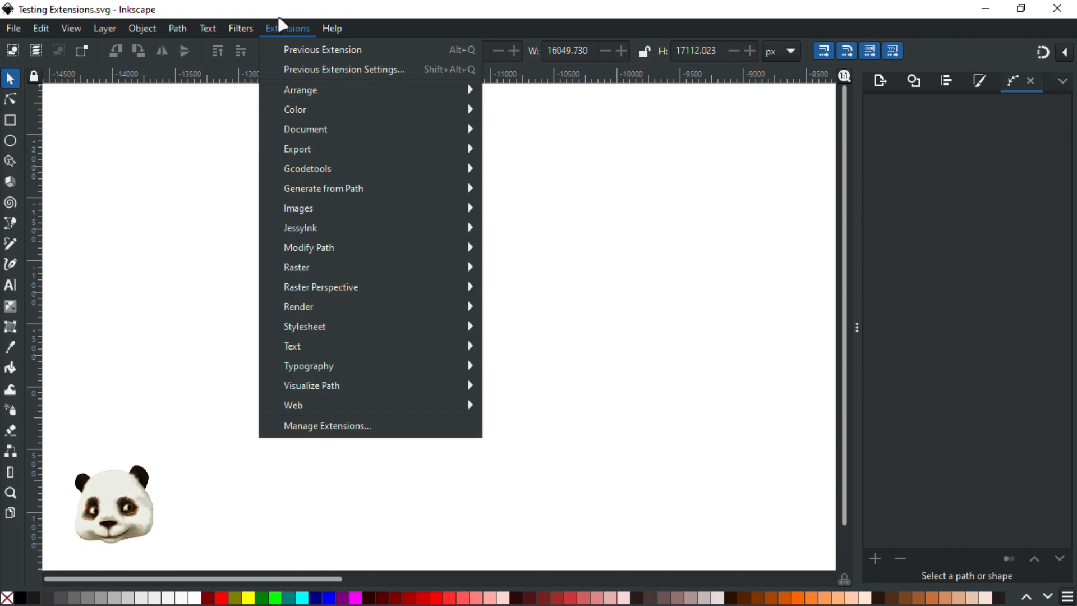
{"action": "mouse_move", "coordinate": [386, 194]}
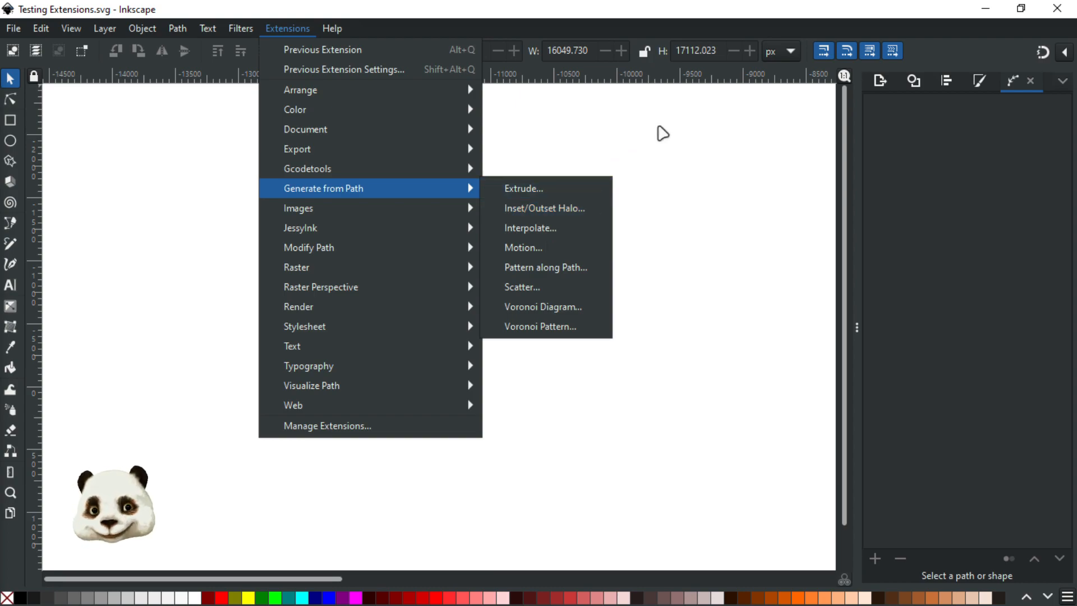
{"action": "left_click", "coordinate": [724, 201]}
{"action": "left_click_drag", "start_coordinate": [520, 260], "coordinate": [425, 264]}
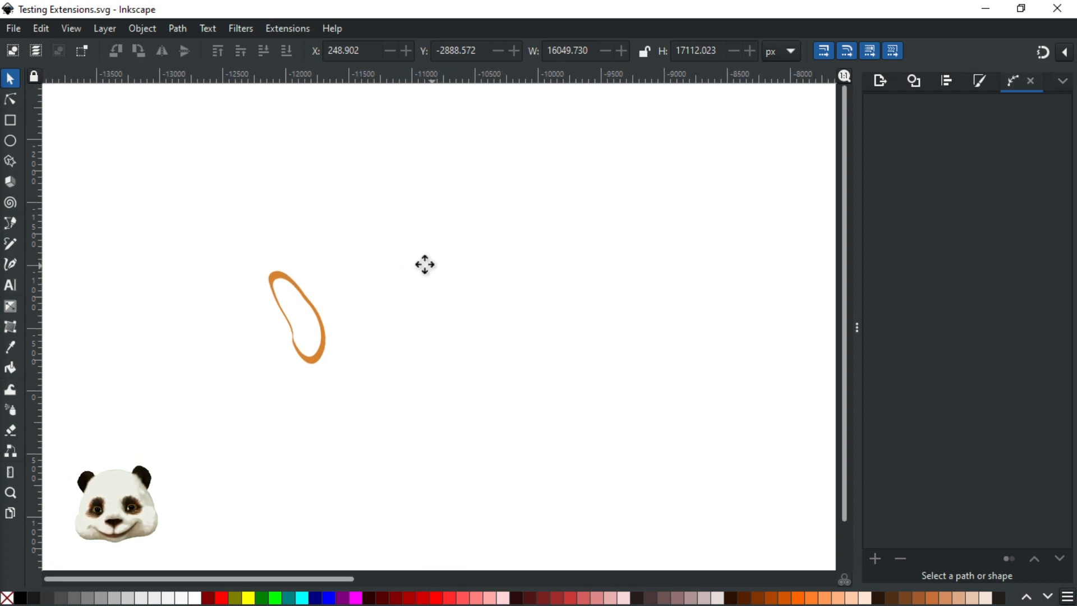
Step: Move the orange outline shape slightly to about X -11971, Y -931 px and deselect it
{"action": "left_click", "coordinate": [311, 352]}
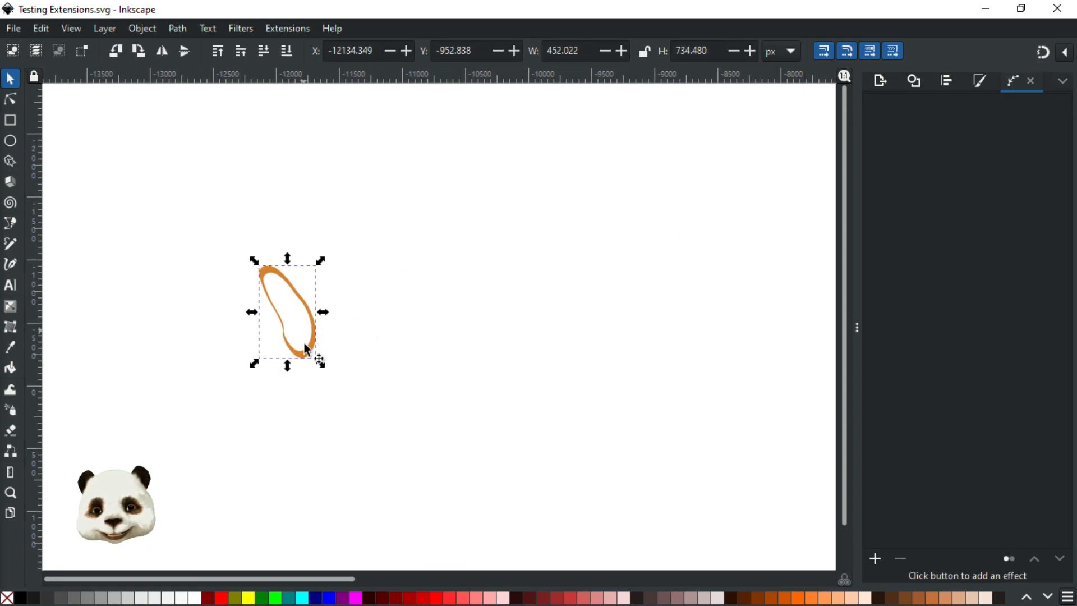
{"action": "scroll", "coordinate": [261, 338], "scroll_direction": "up", "scroll_amount": 3}
{"action": "scroll", "coordinate": [307, 343], "scroll_direction": "down", "scroll_amount": 2}
{"action": "left_click_drag", "start_coordinate": [385, 365], "coordinate": [409, 360]}
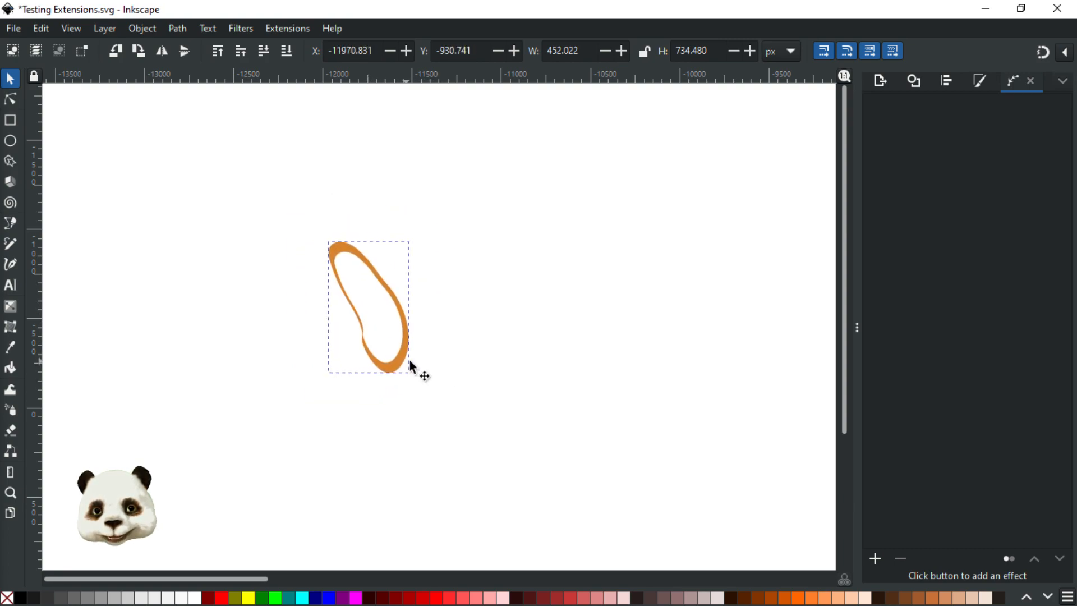
{"action": "left_click", "coordinate": [10, 100]}
{"action": "left_click", "coordinate": [476, 314]}
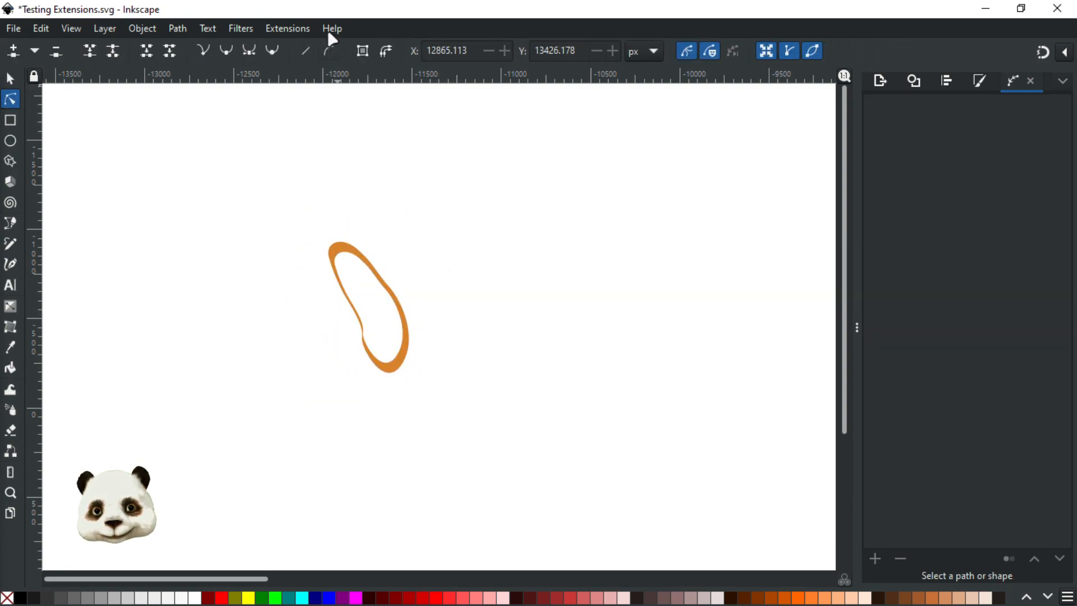
Step: Open the Extrude extension for generating from paths, read its help text and close it
{"action": "left_click", "coordinate": [295, 29]}
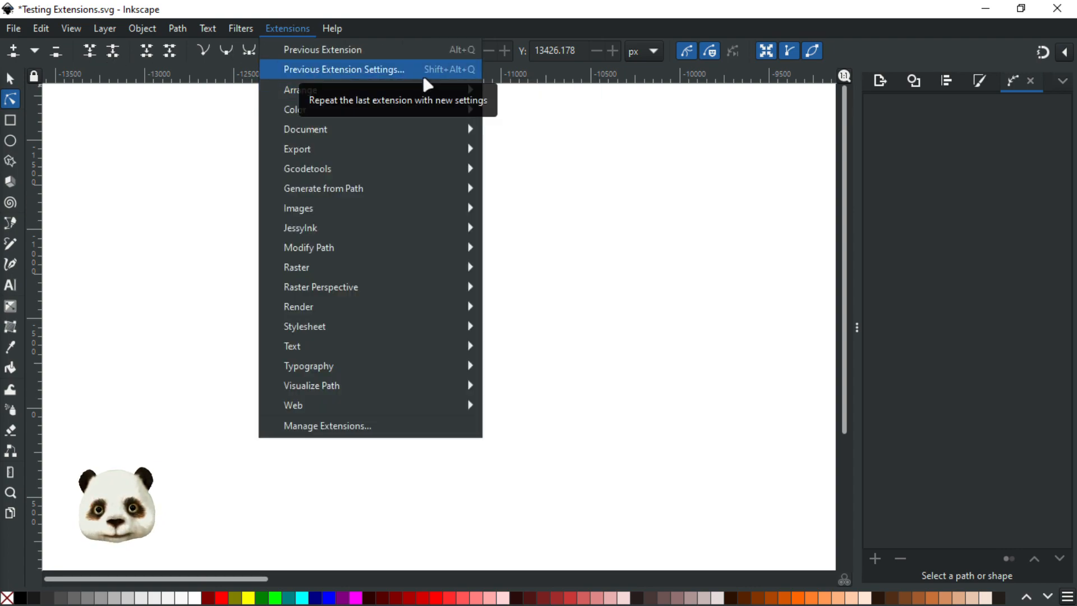
{"action": "mouse_move", "coordinate": [429, 258]}
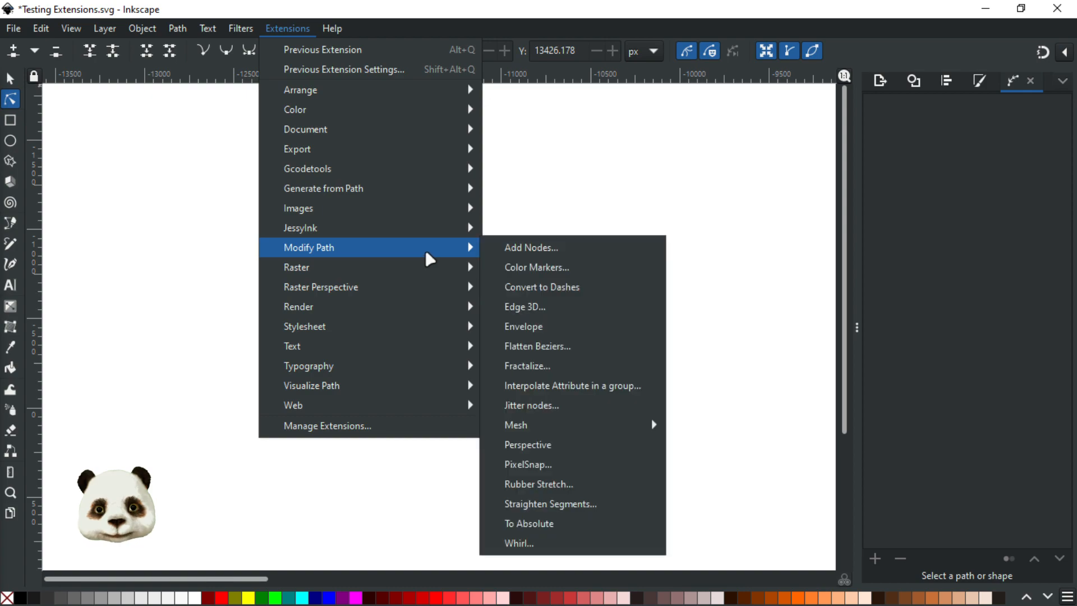
{"action": "mouse_move", "coordinate": [422, 180]}
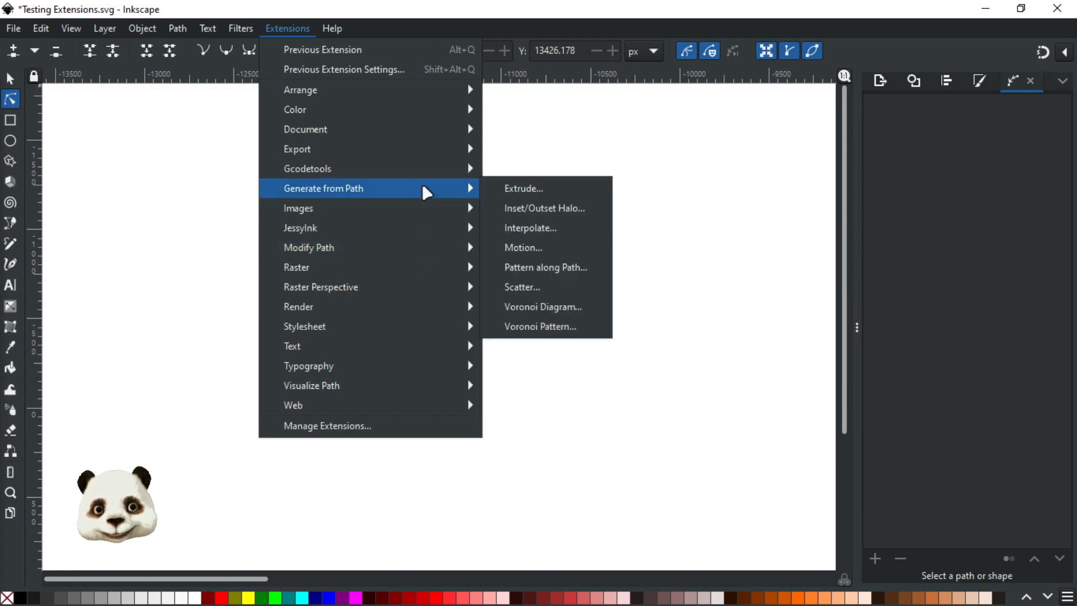
{"action": "left_click", "coordinate": [537, 189]}
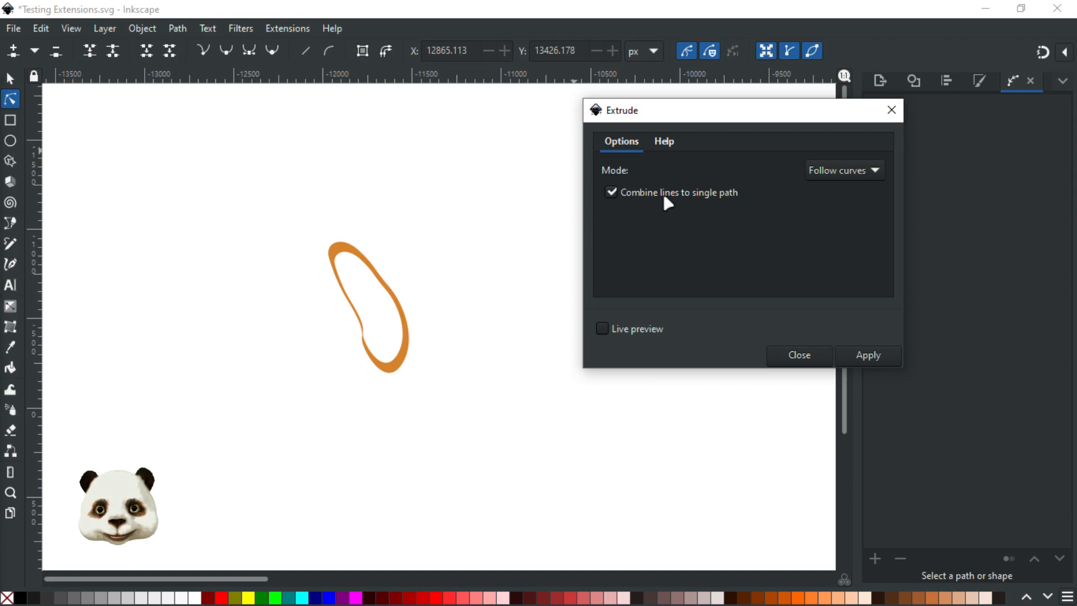
{"action": "left_click", "coordinate": [669, 140]}
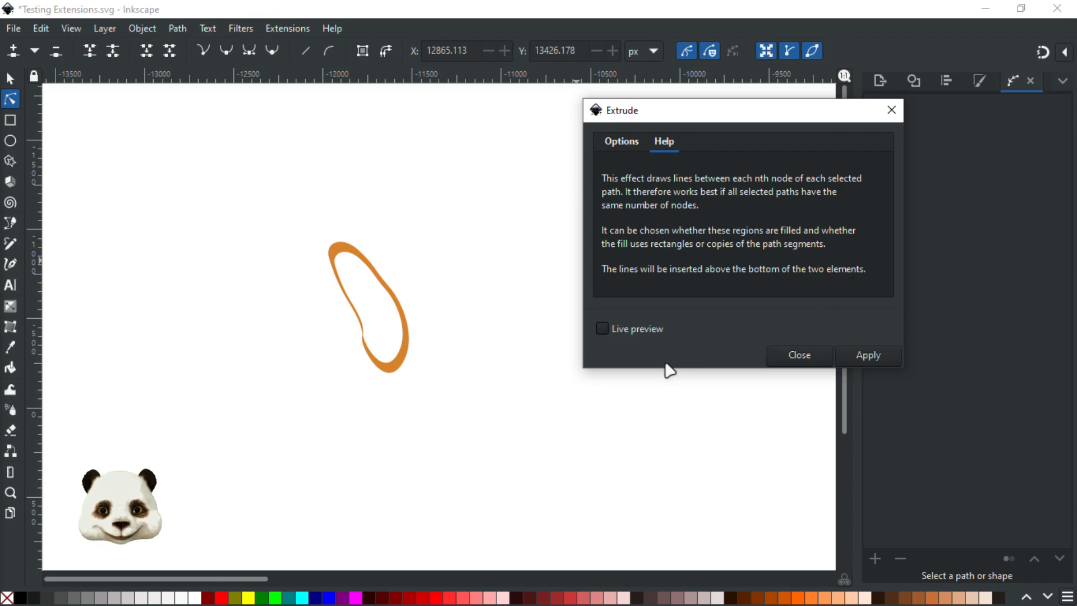
{"action": "left_click", "coordinate": [797, 357]}
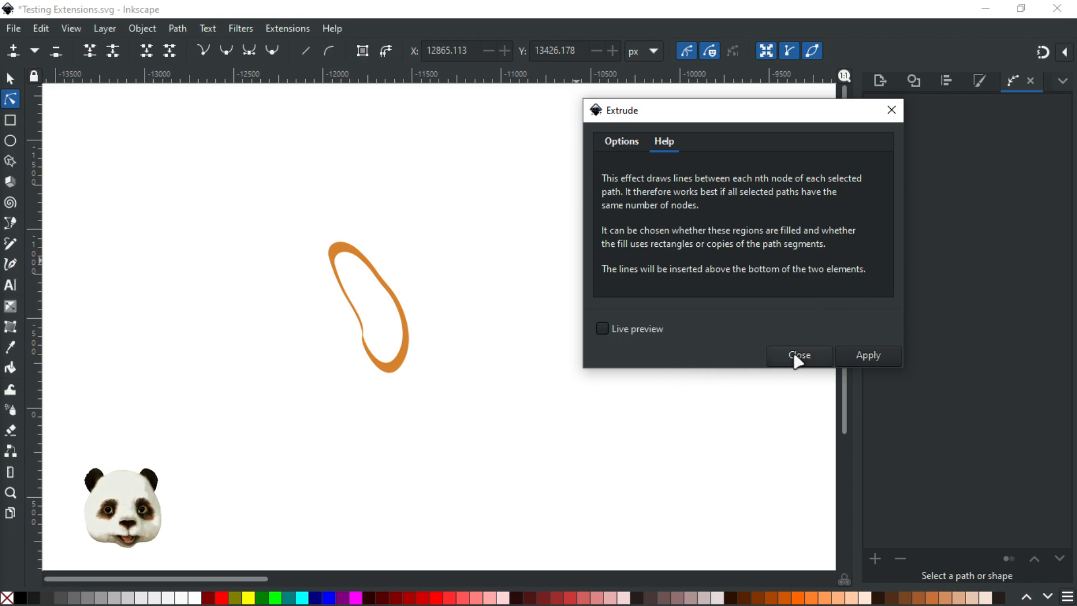
Step: Duplicate the orange outline shape and place the copy up and to the right, at about X -11149, Y -1253 px
{"action": "left_click", "coordinate": [10, 78]}
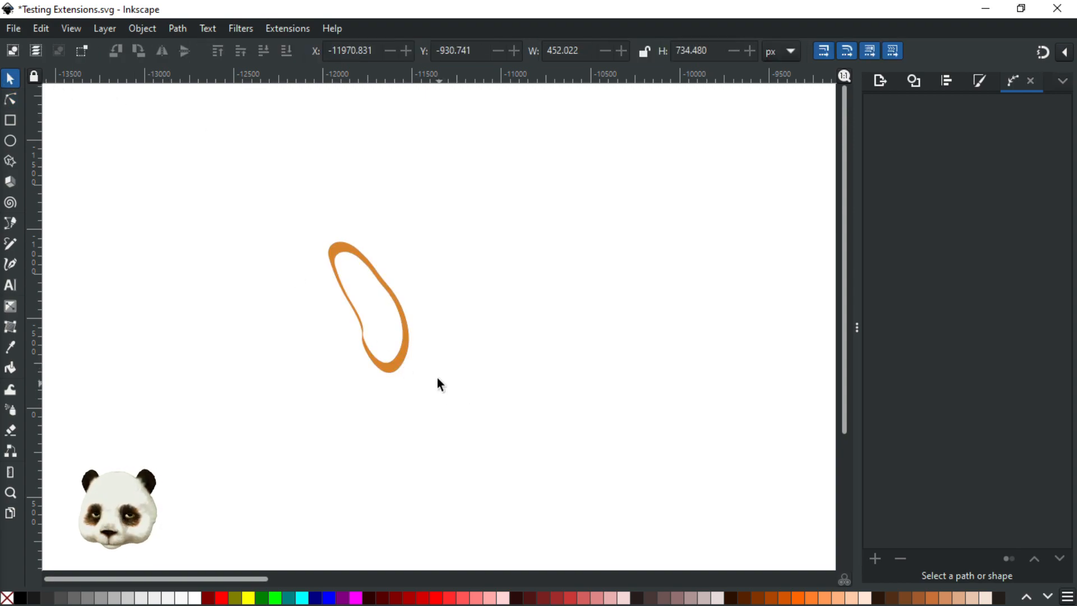
{"action": "left_click", "coordinate": [402, 368]}
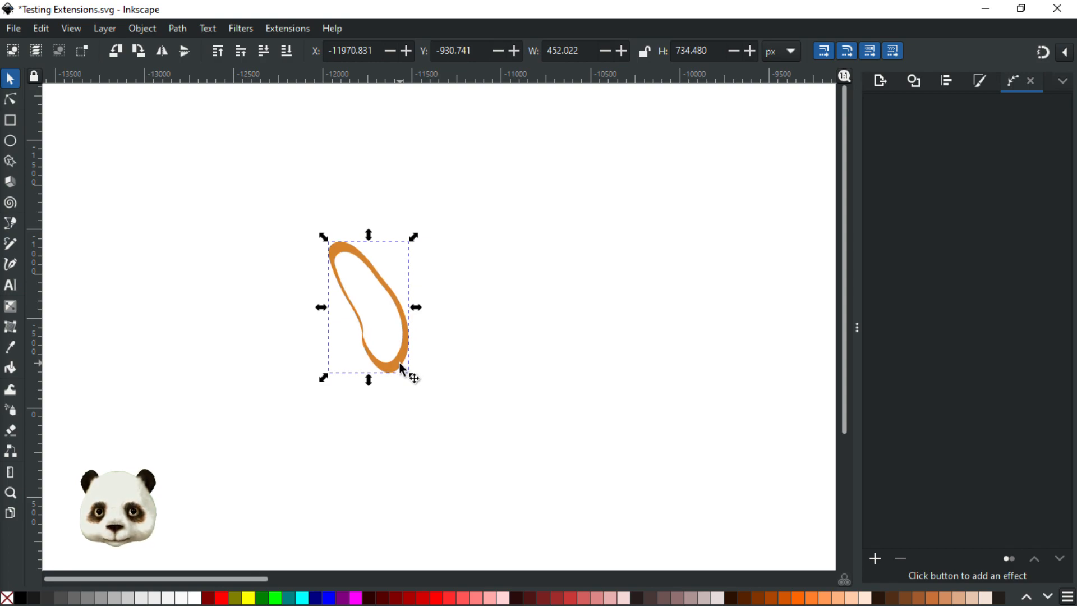
{"action": "key", "text": "ctrl+d"}
{"action": "left_click_drag", "start_coordinate": [404, 358], "coordinate": [549, 301]}
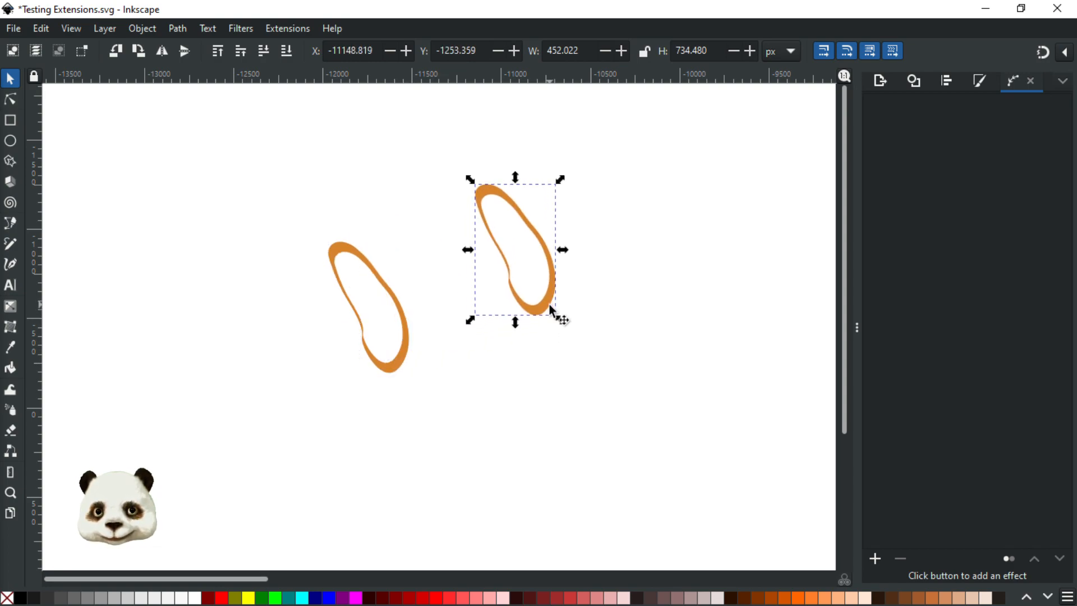
{"action": "left_click", "coordinate": [391, 370], "text": "shift"}
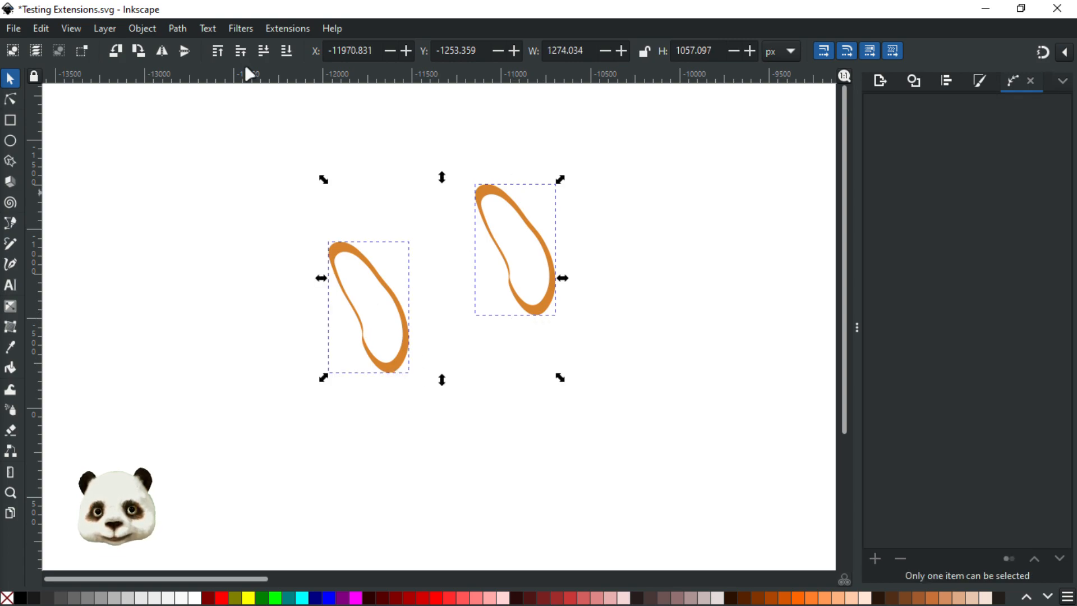
{"action": "key", "text": "Escape"}
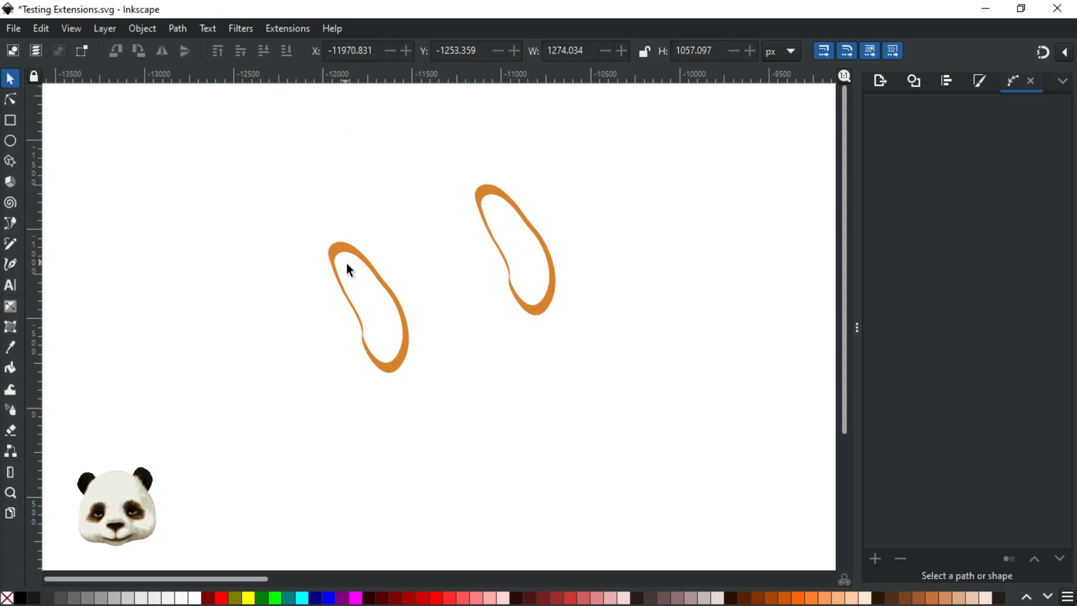
{"action": "left_click", "coordinate": [346, 246]}
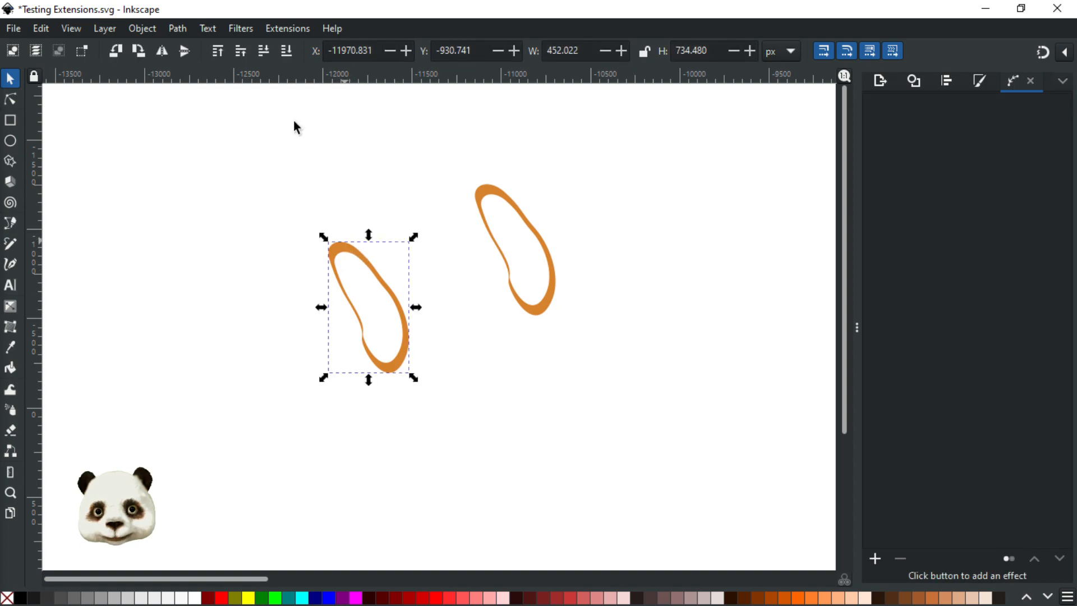
{"action": "left_click", "coordinate": [241, 26]}
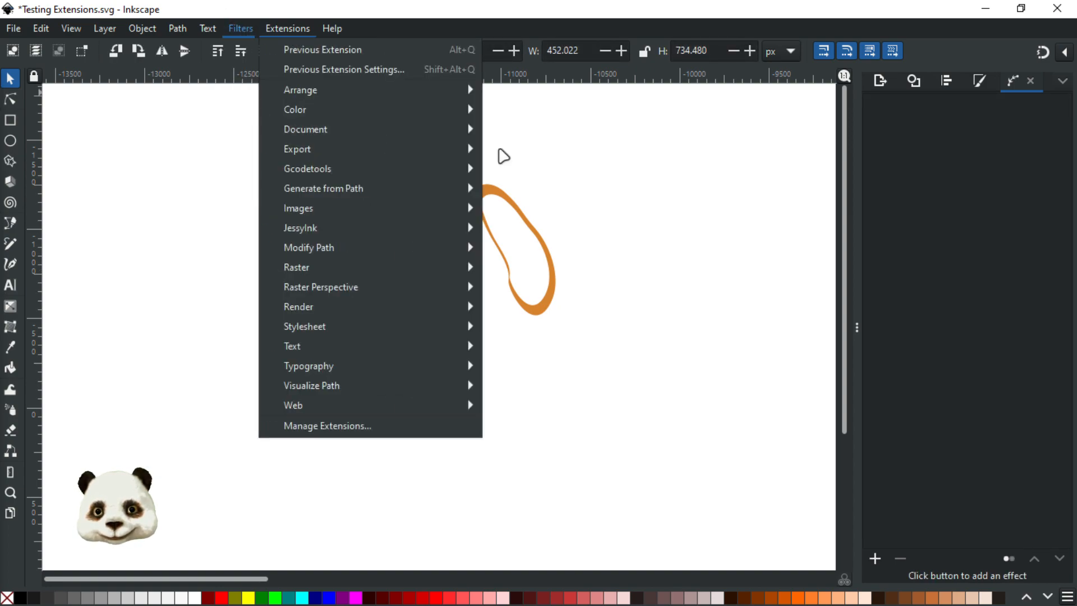
{"action": "left_click", "coordinate": [646, 178]}
{"action": "left_click_drag", "start_coordinate": [609, 144], "coordinate": [267, 429]}
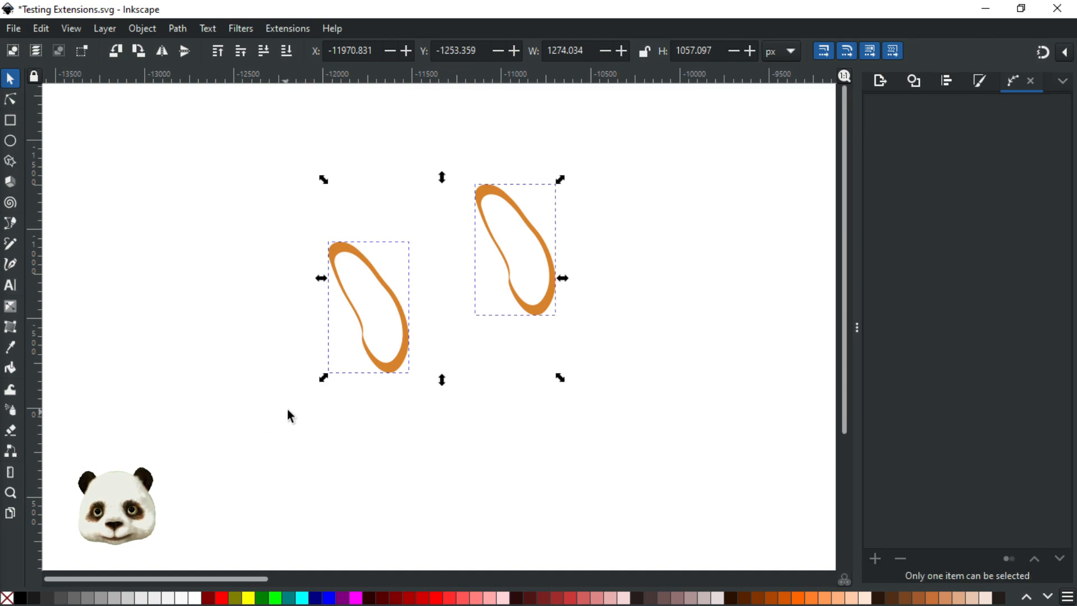
{"action": "left_click", "coordinate": [338, 221]}
Step: Recolor the original outline shape, the lower of the two, dark red
{"action": "left_click", "coordinate": [348, 244]}
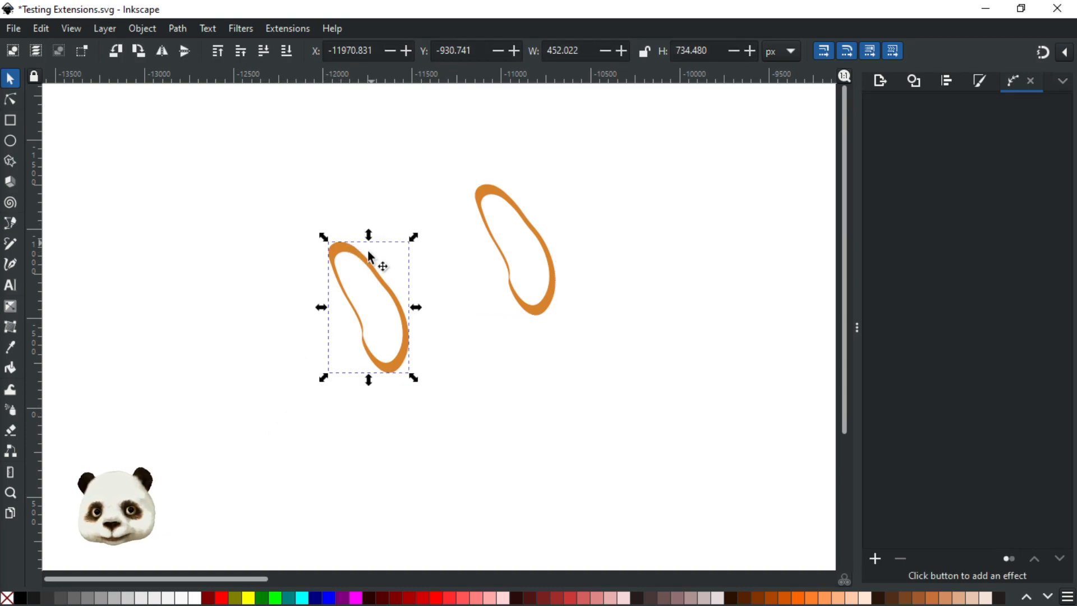
{"action": "left_click_drag", "start_coordinate": [354, 247], "coordinate": [470, 185]}
{"action": "key", "text": "ctrl+z"}
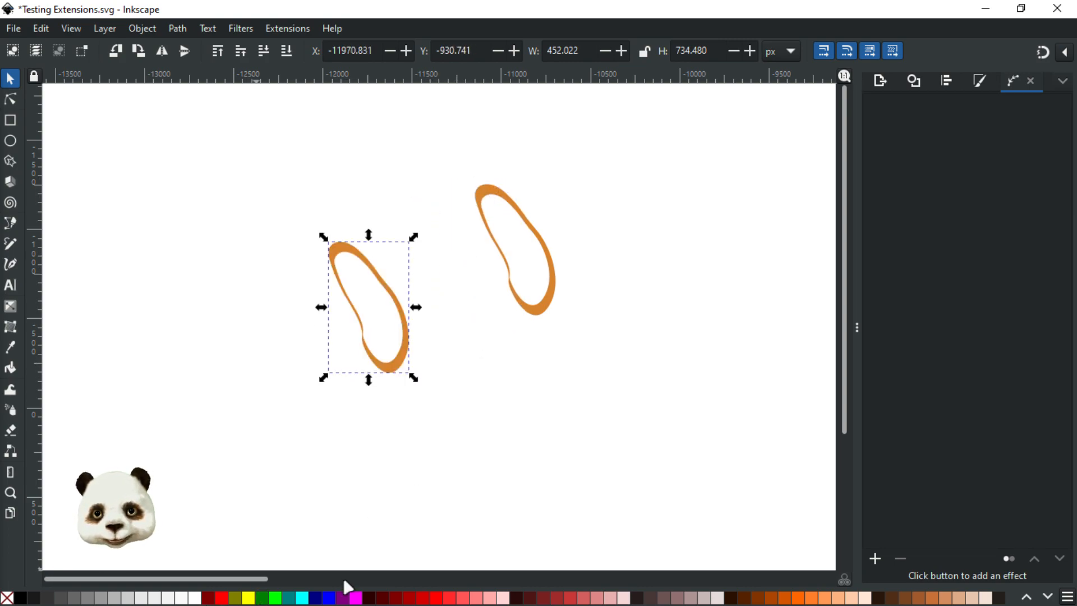
{"action": "left_click", "coordinate": [211, 597]}
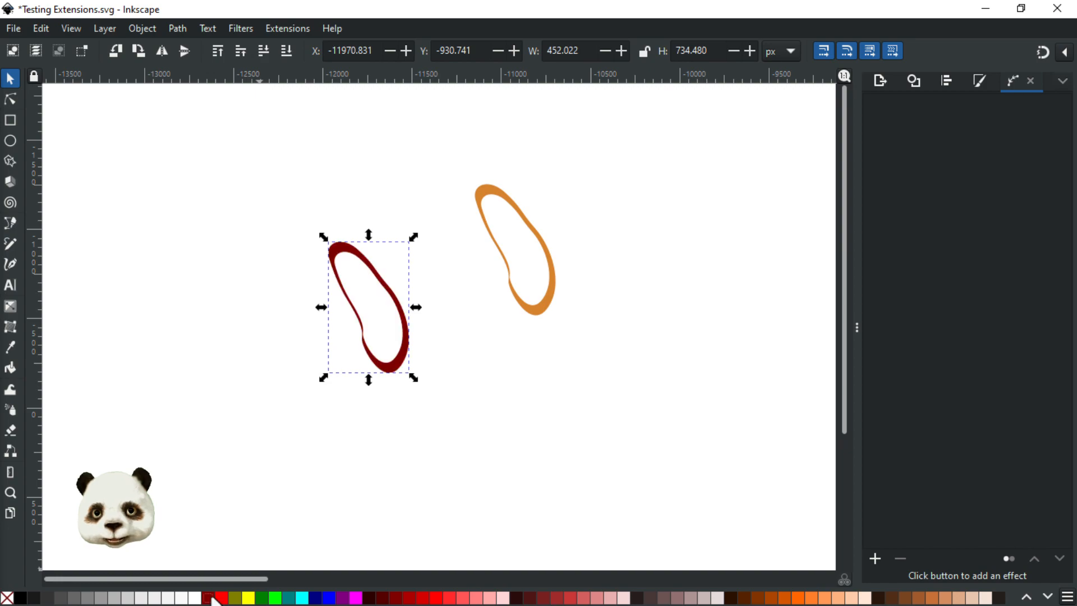
{"action": "left_click", "coordinate": [510, 373]}
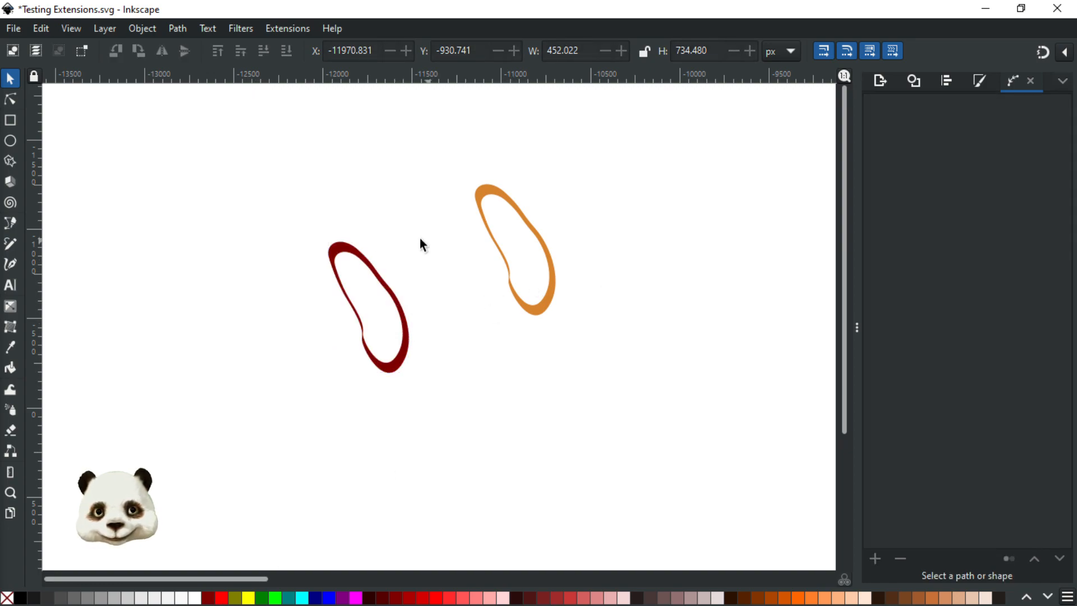
Step: Move the dark red shape slightly farther from the orange one, to about X -12033, Y -829 px
{"action": "left_click", "coordinate": [348, 244]}
{"action": "left_click", "coordinate": [495, 190], "text": "shift"}
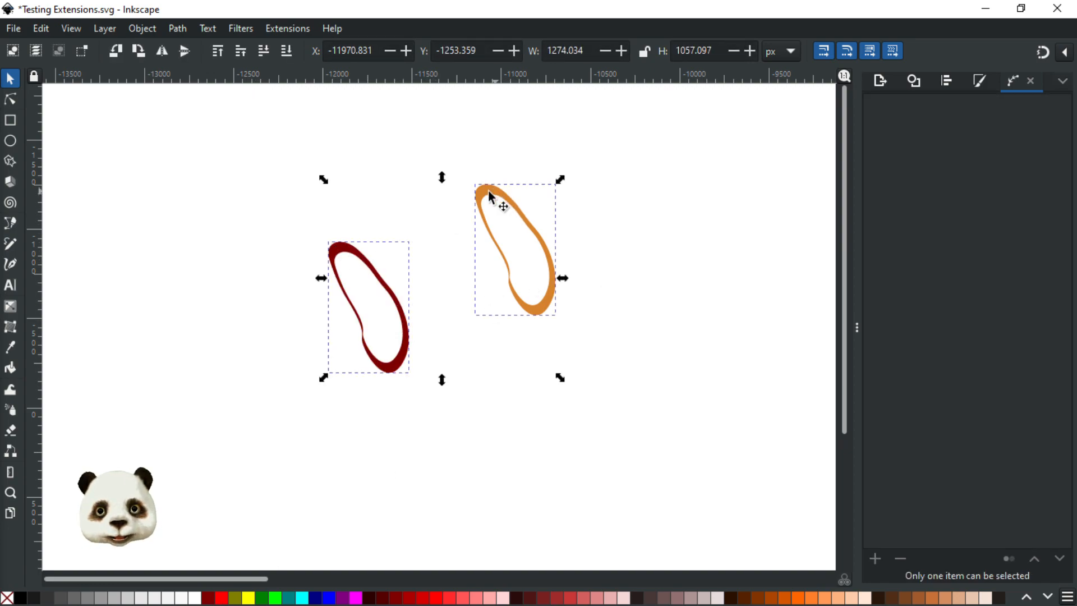
{"action": "left_click", "coordinate": [381, 212]}
{"action": "left_click_drag", "start_coordinate": [340, 250], "coordinate": [331, 272]}
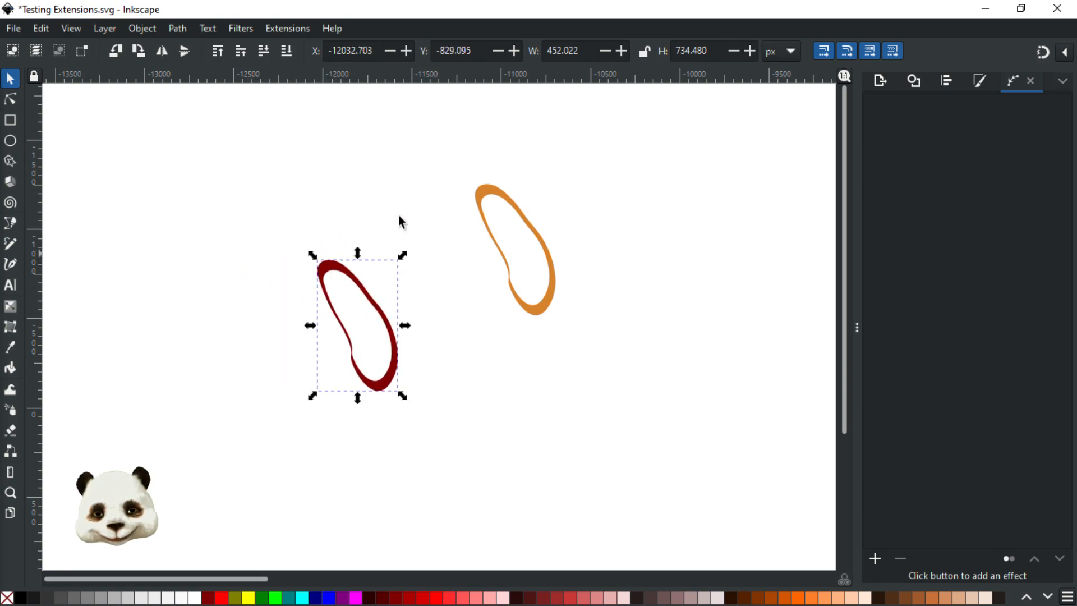
Step: Preview the Extrude extension live between the dark red and orange shapes, with the mode set to Lines
{"action": "left_click", "coordinate": [486, 189], "text": "shift"}
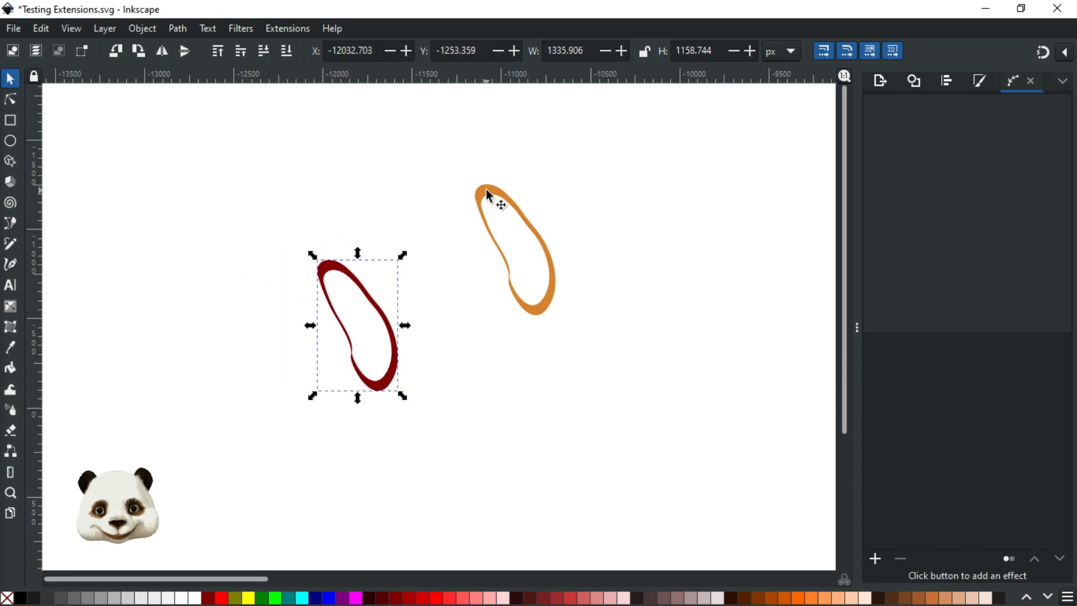
{"action": "left_click", "coordinate": [244, 29]}
{"action": "mouse_move", "coordinate": [287, 28]}
{"action": "mouse_move", "coordinate": [371, 188]}
{"action": "left_click", "coordinate": [530, 189]}
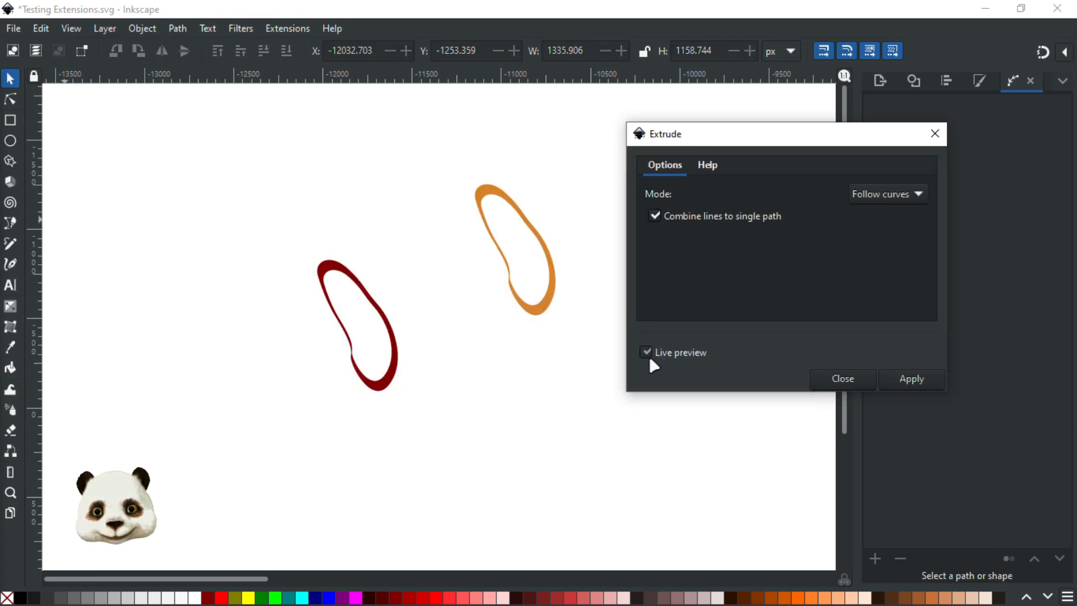
{"action": "left_click", "coordinate": [646, 353]}
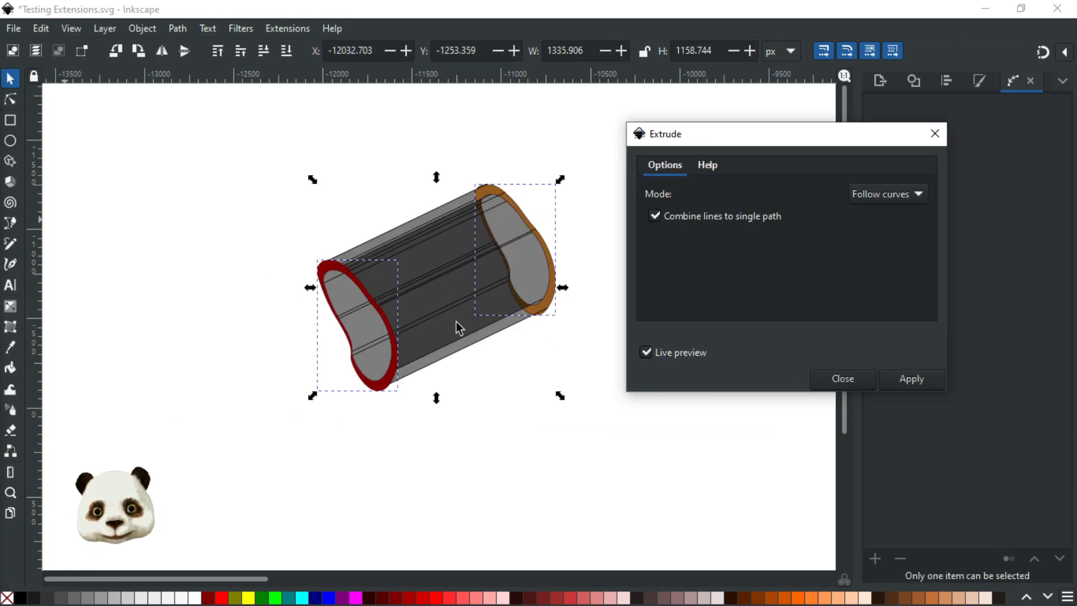
{"action": "left_click", "coordinate": [903, 195]}
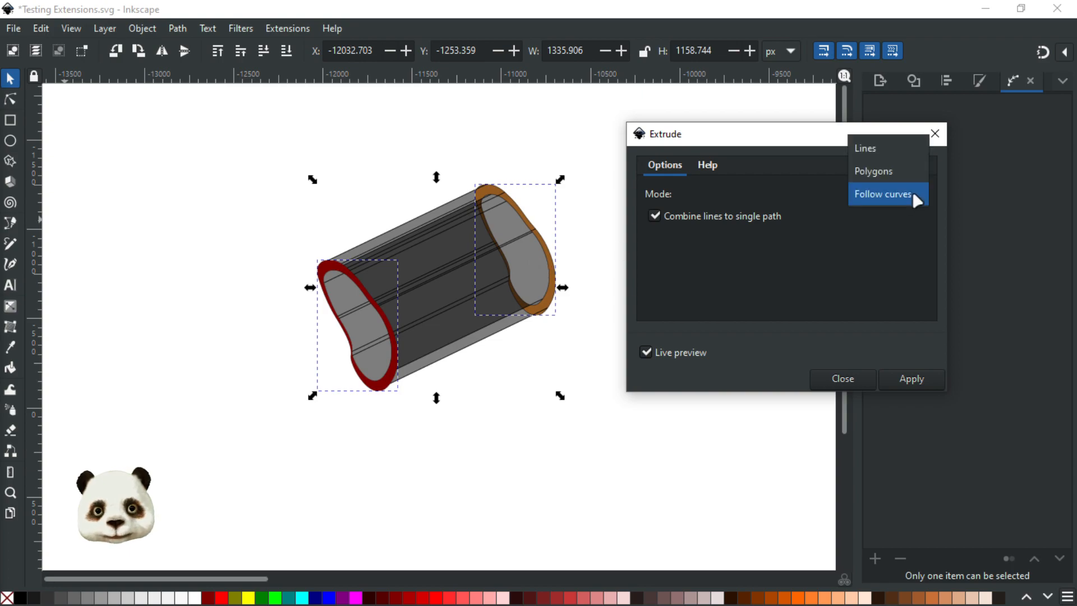
{"action": "left_click", "coordinate": [892, 152]}
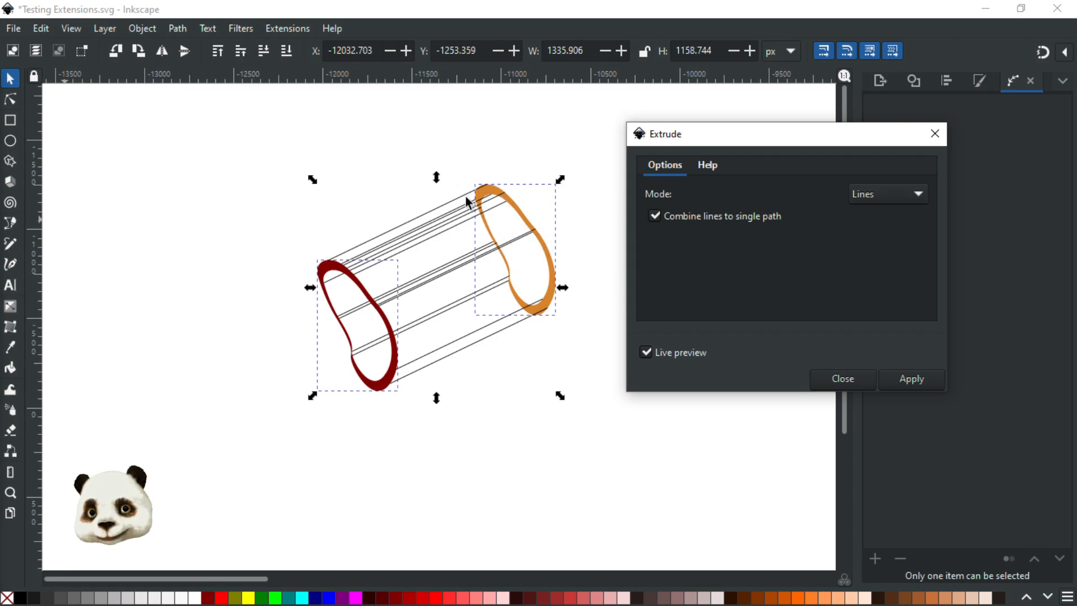
Step: Preview Extrude in Polygons mode, and apply it between the two outlines with the mode set to Follow curves
{"action": "left_click", "coordinate": [906, 200]}
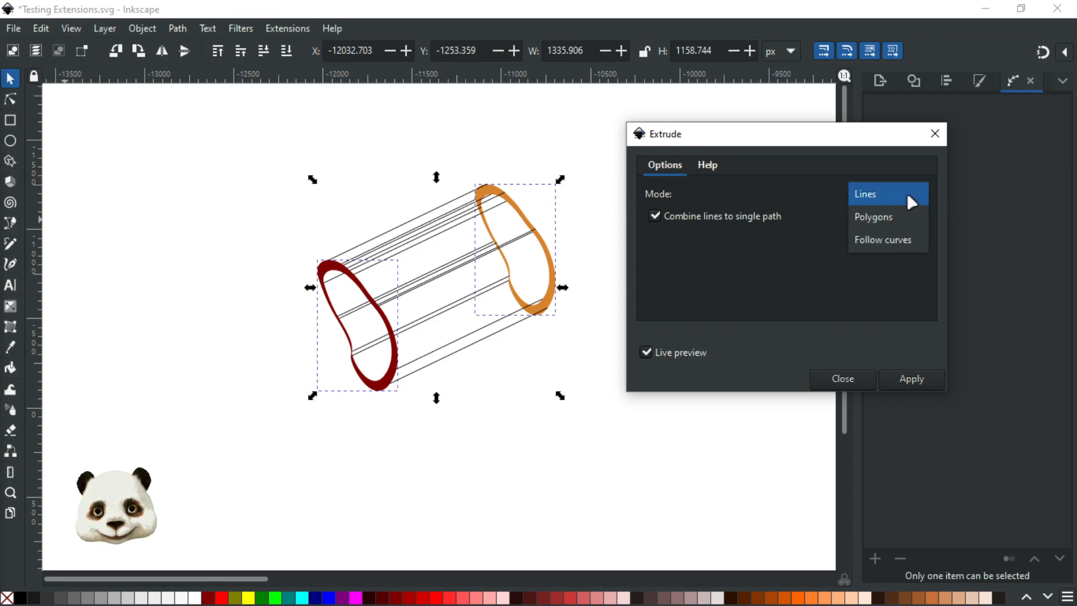
{"action": "left_click", "coordinate": [897, 213]}
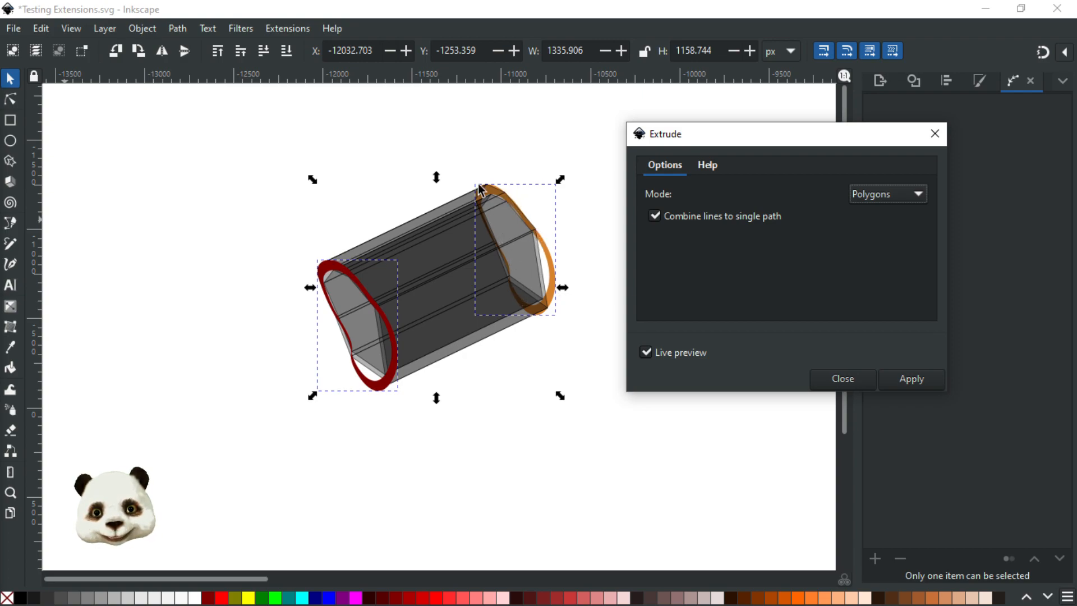
{"action": "left_click", "coordinate": [908, 192]}
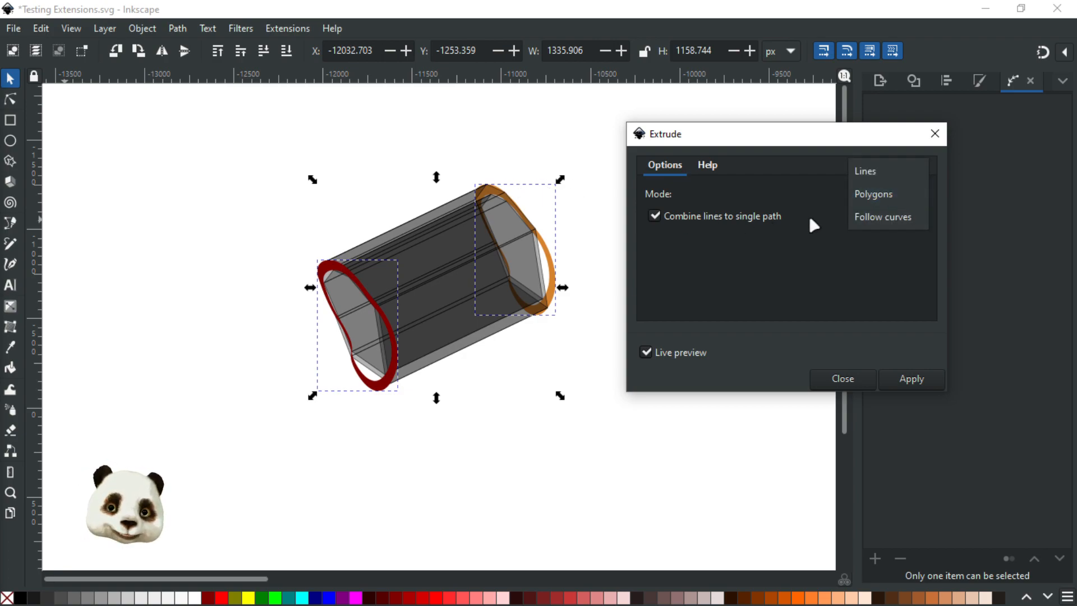
{"action": "left_click", "coordinate": [854, 216]}
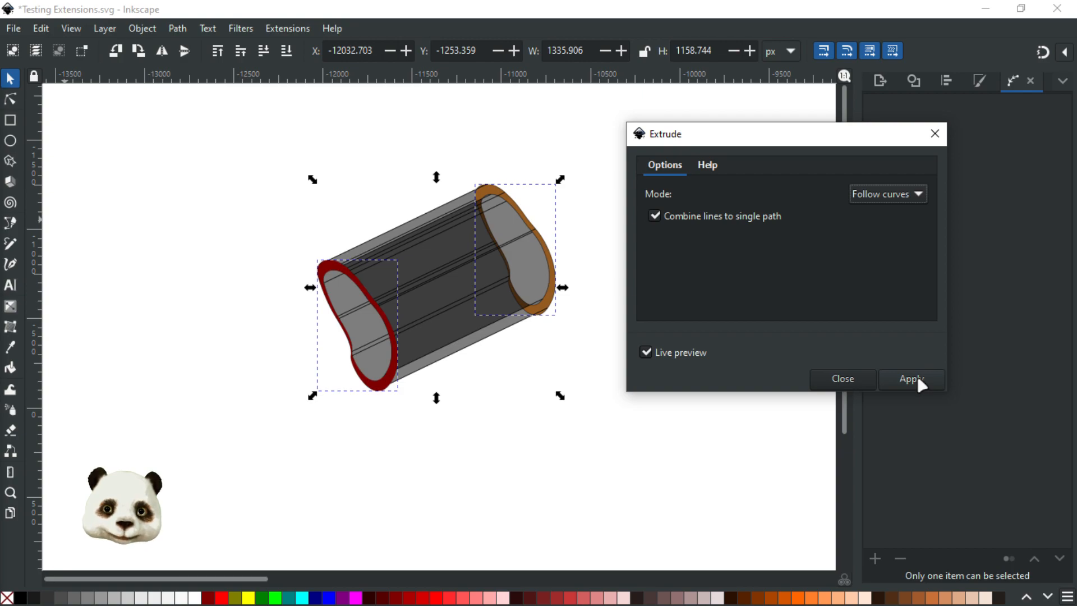
{"action": "left_click", "coordinate": [859, 381]}
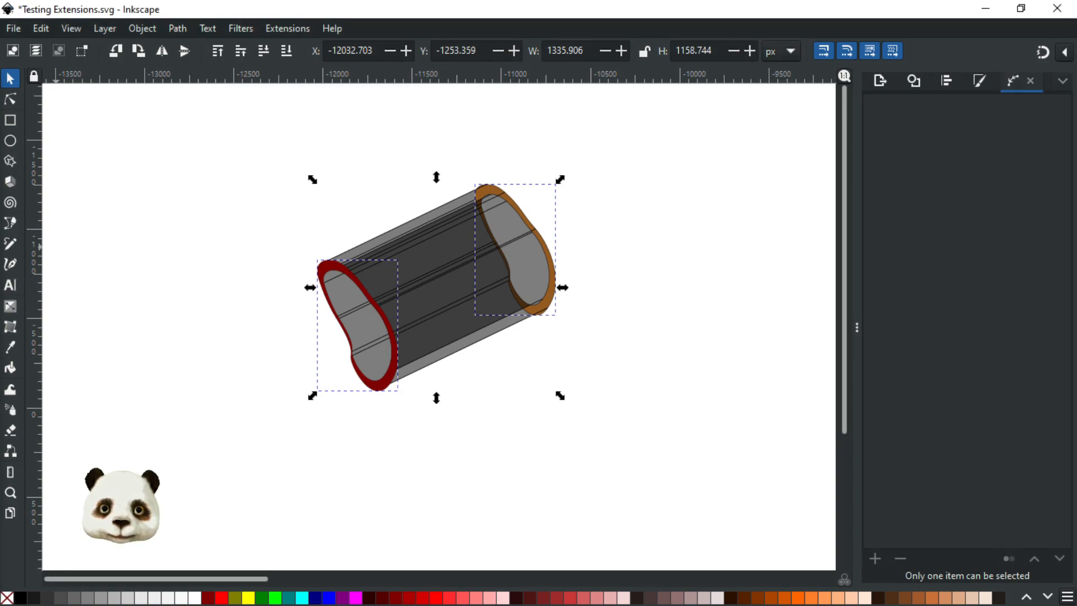
Step: Raise the extruded group to the top of Layer 1 and hide the two original outline paths
{"action": "key", "text": "ctrl+shift+l"}
{"action": "left_click_drag", "start_coordinate": [557, 112], "coordinate": [893, 75]}
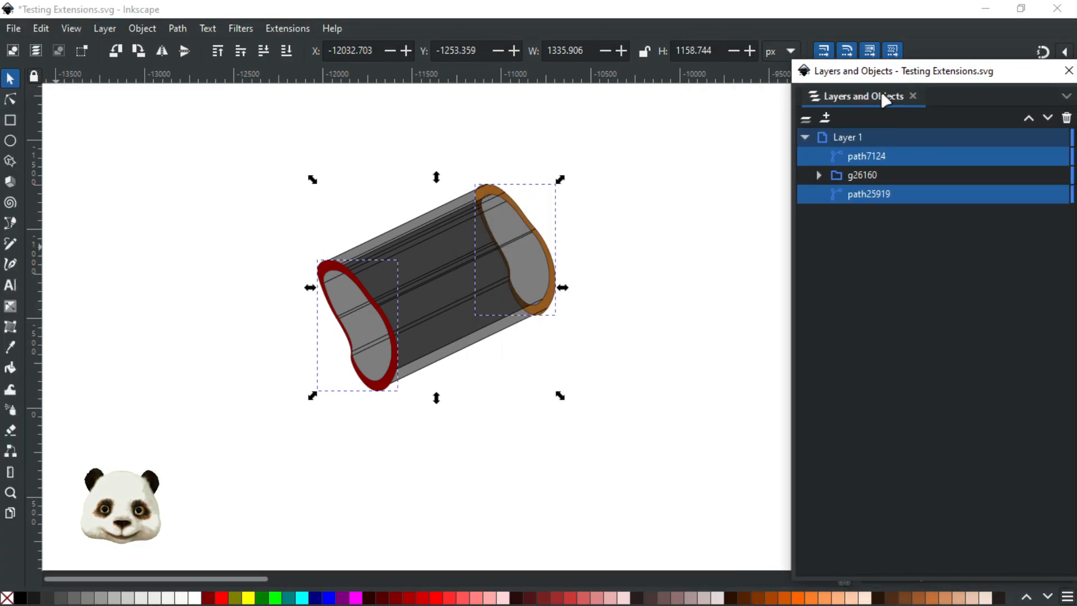
{"action": "left_click", "coordinate": [860, 174]}
{"action": "left_click_drag", "start_coordinate": [861, 175], "coordinate": [873, 141]}
{"action": "left_click_drag", "start_coordinate": [859, 178], "coordinate": [866, 147]}
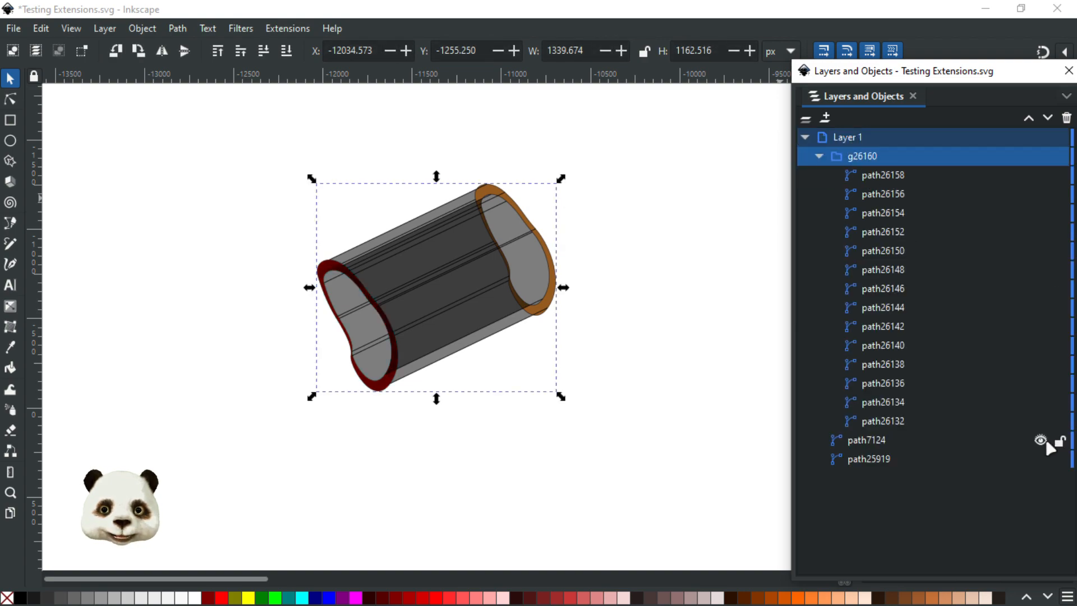
{"action": "left_click", "coordinate": [1042, 441]}
{"action": "left_click", "coordinate": [1041, 460]}
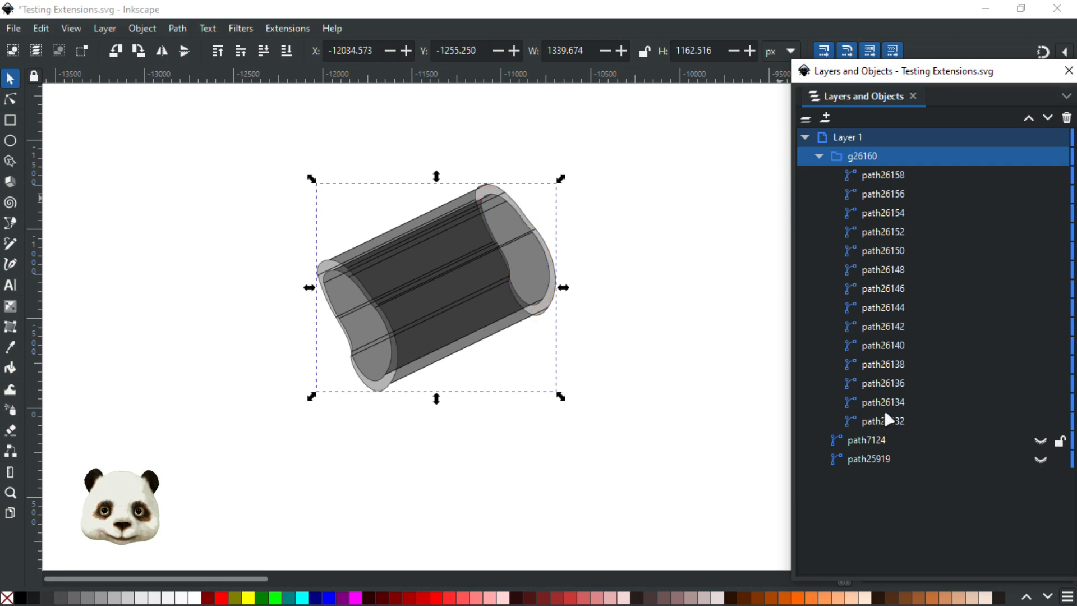
Step: Examine the individual face paths stacked inside the extruded group by selecting them all together and one by one
{"action": "left_click", "coordinate": [863, 177]}
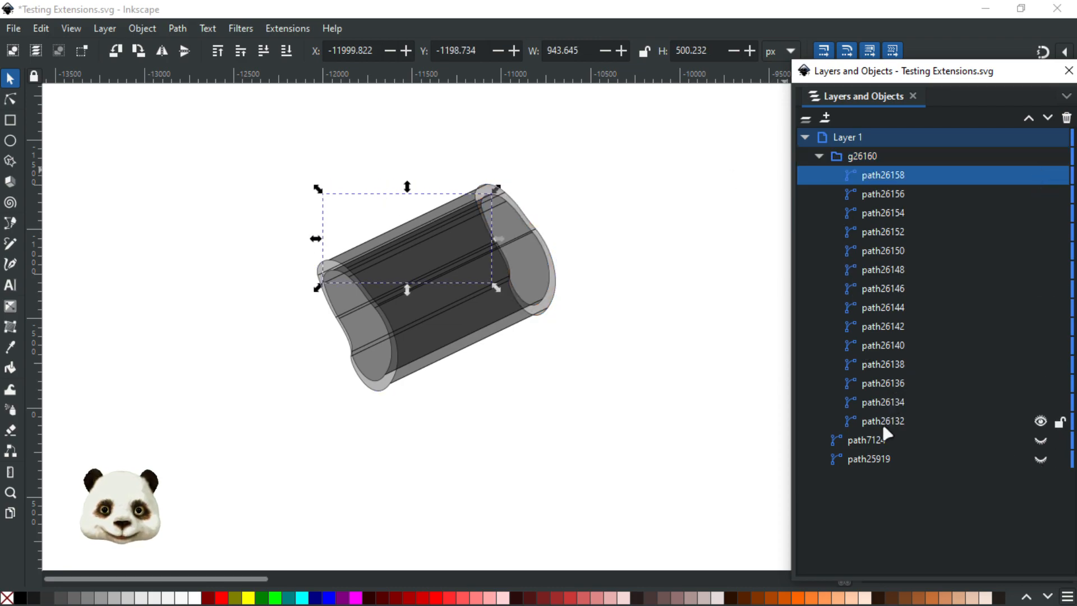
{"action": "left_click", "coordinate": [885, 426], "text": "shift"}
{"action": "scroll", "coordinate": [580, 290], "scroll_direction": "up", "scroll_amount": 1}
{"action": "scroll", "coordinate": [579, 288], "scroll_direction": "up", "scroll_amount": 1}
{"action": "scroll", "coordinate": [579, 289], "scroll_direction": "down", "scroll_amount": 1}
{"action": "left_click", "coordinate": [595, 222]}
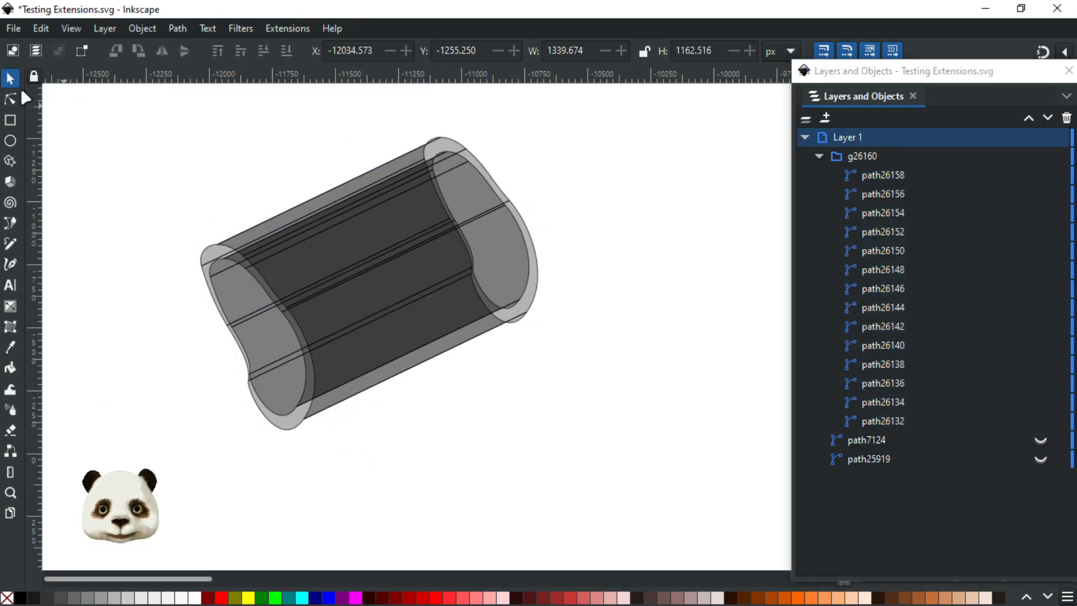
{"action": "left_click", "coordinate": [506, 241]}
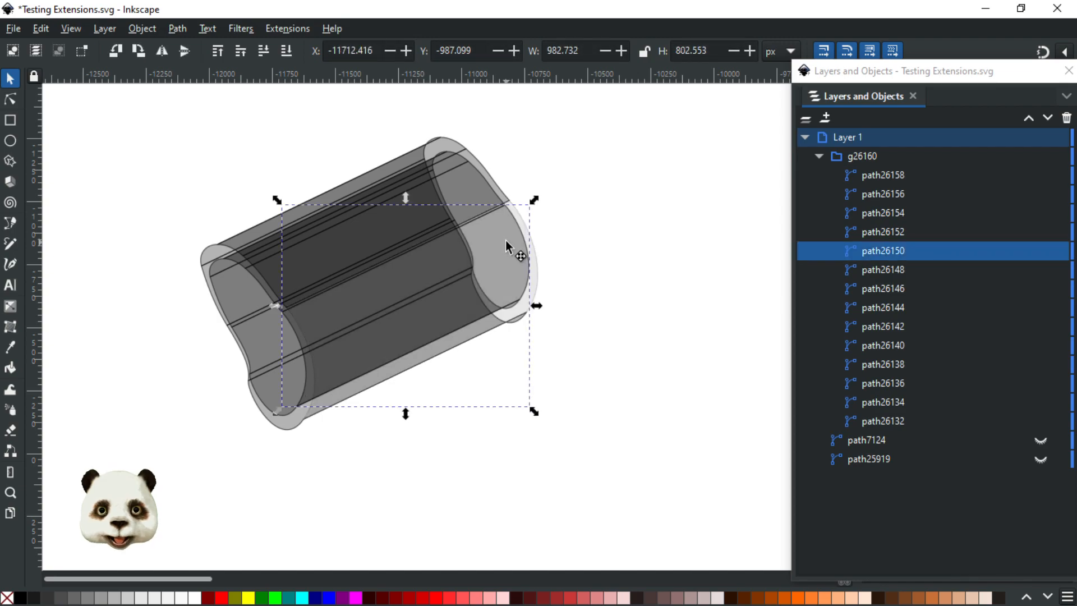
{"action": "scroll", "coordinate": [506, 240], "scroll_direction": "down", "scroll_amount": 4}
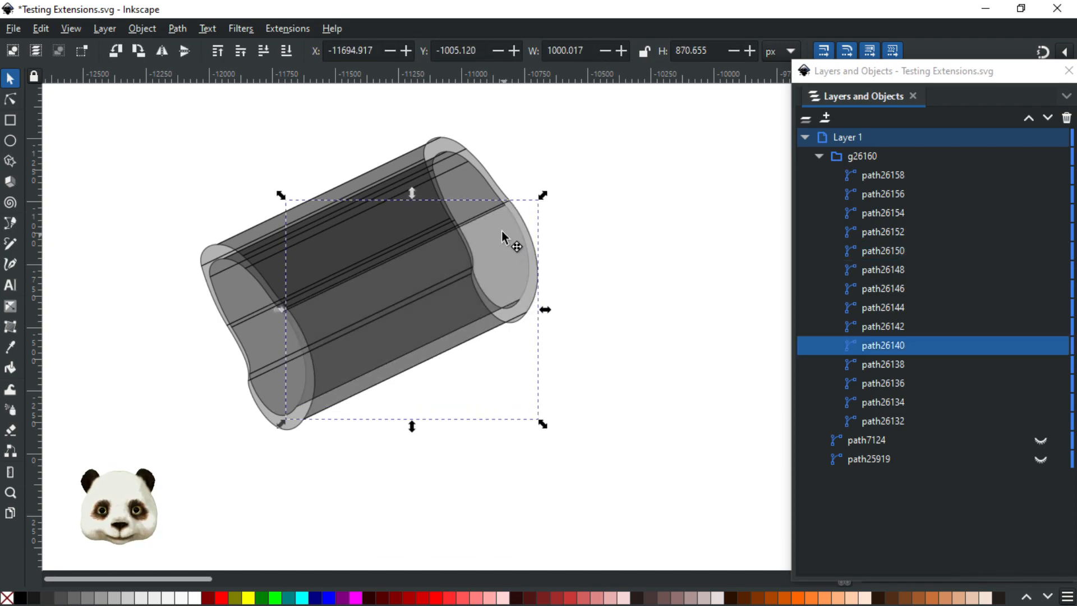
{"action": "scroll", "coordinate": [272, 349], "scroll_direction": "up", "scroll_amount": 3}
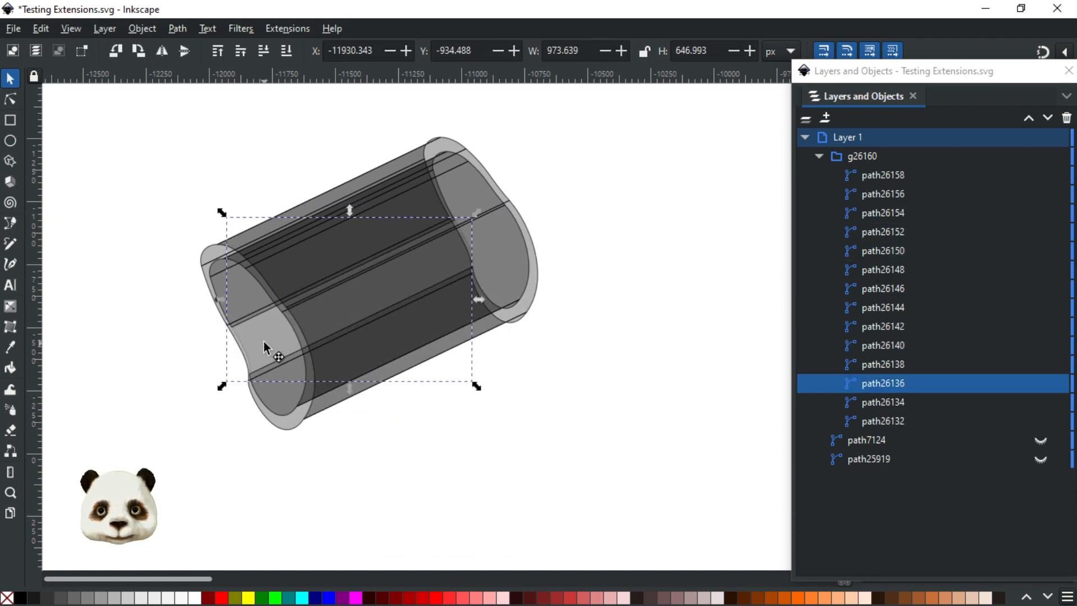
{"action": "scroll", "coordinate": [272, 409], "scroll_direction": "up", "scroll_amount": 1}
{"action": "scroll", "coordinate": [274, 387], "scroll_direction": "up", "scroll_amount": 3}
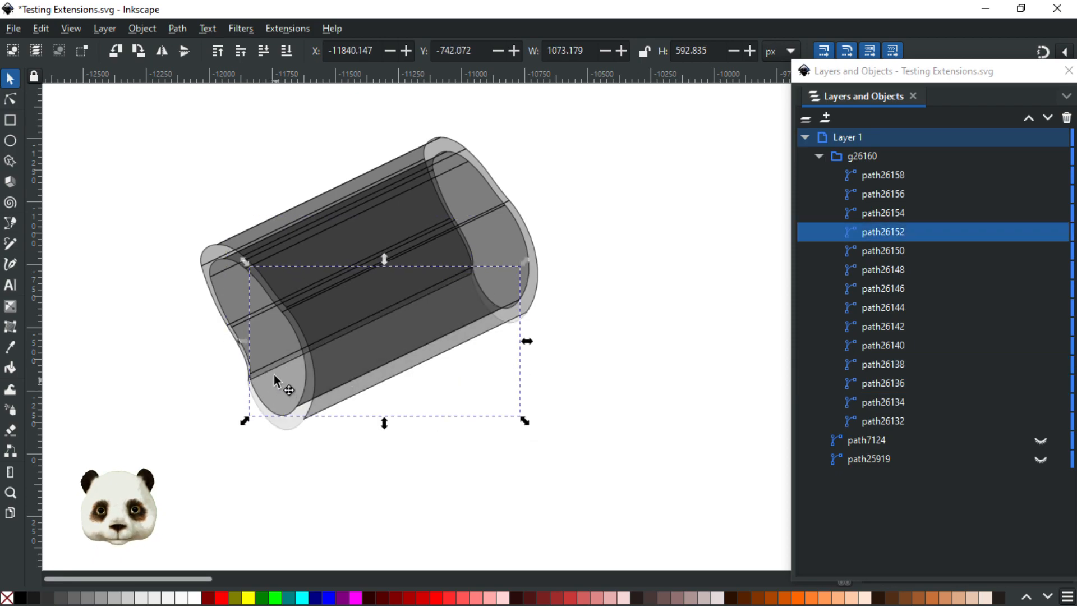
{"action": "left_click", "coordinate": [627, 412]}
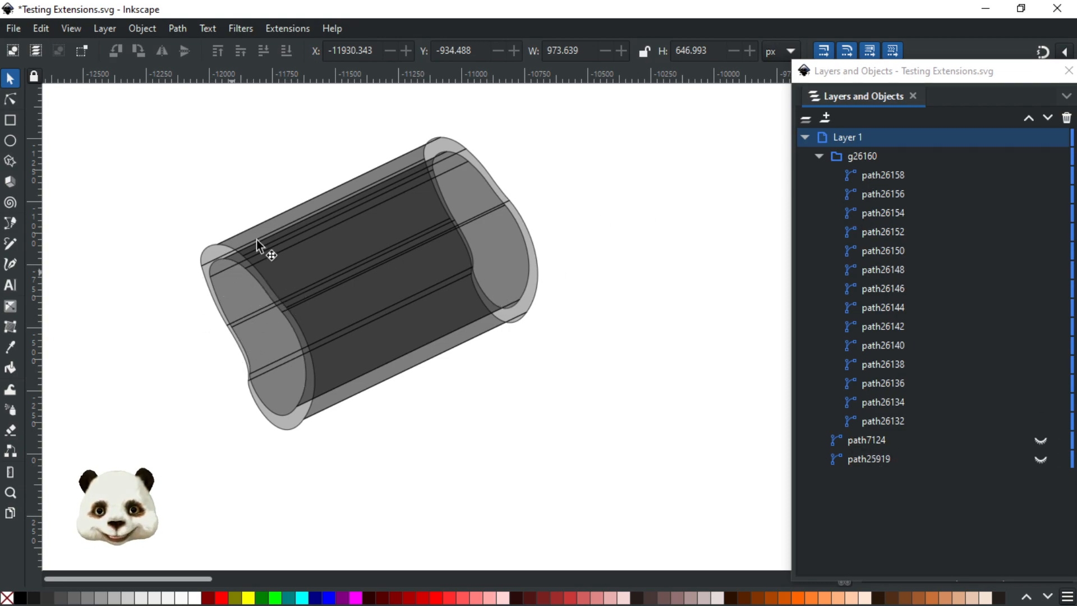
Step: Examine the nodes of the face paths along the extrusion's upper edge with the Node tool
{"action": "left_click", "coordinate": [9, 103]}
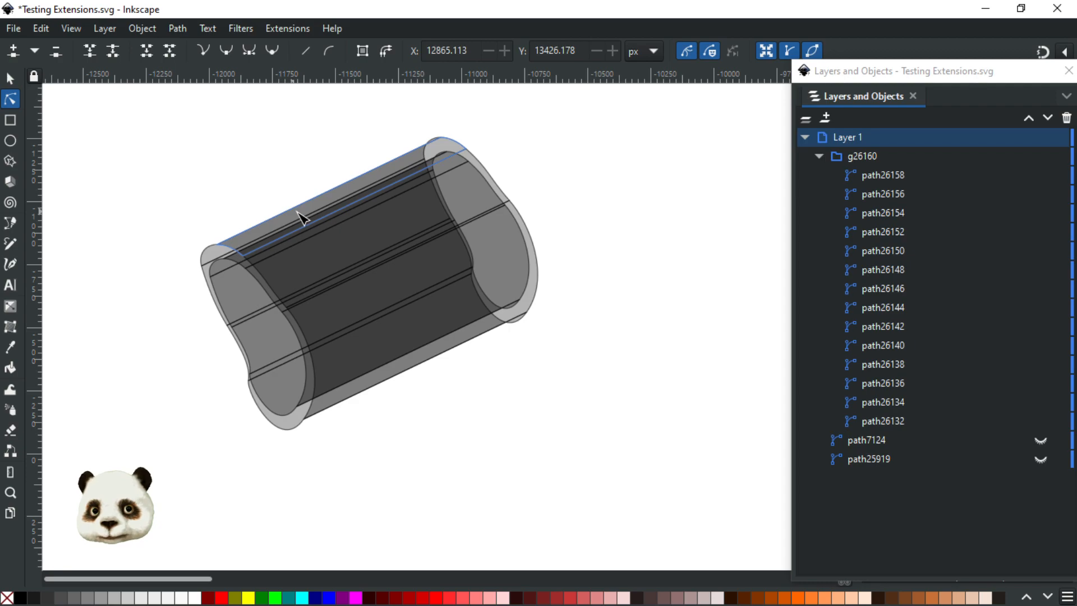
{"action": "left_click", "coordinate": [318, 212]}
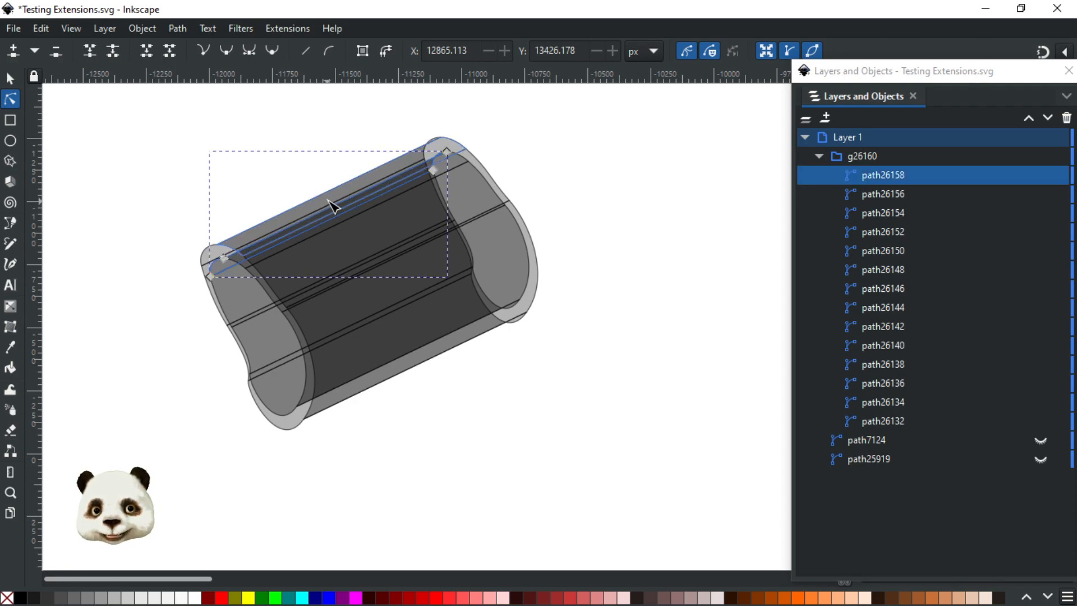
{"action": "left_click", "coordinate": [334, 207]}
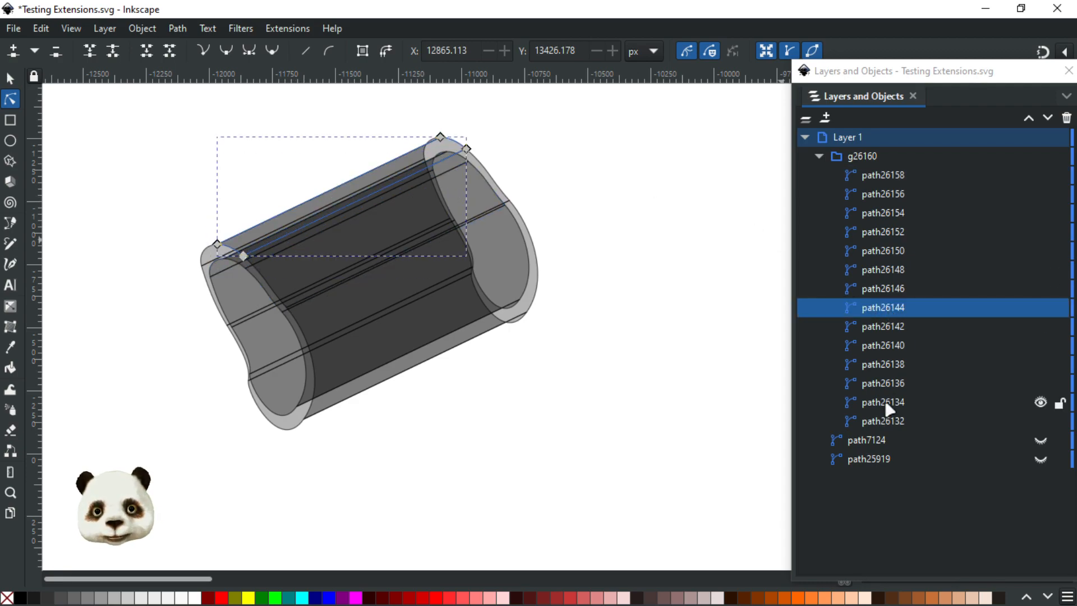
{"action": "left_click", "coordinate": [10, 78]}
{"action": "left_click_drag", "start_coordinate": [585, 130], "coordinate": [204, 477]}
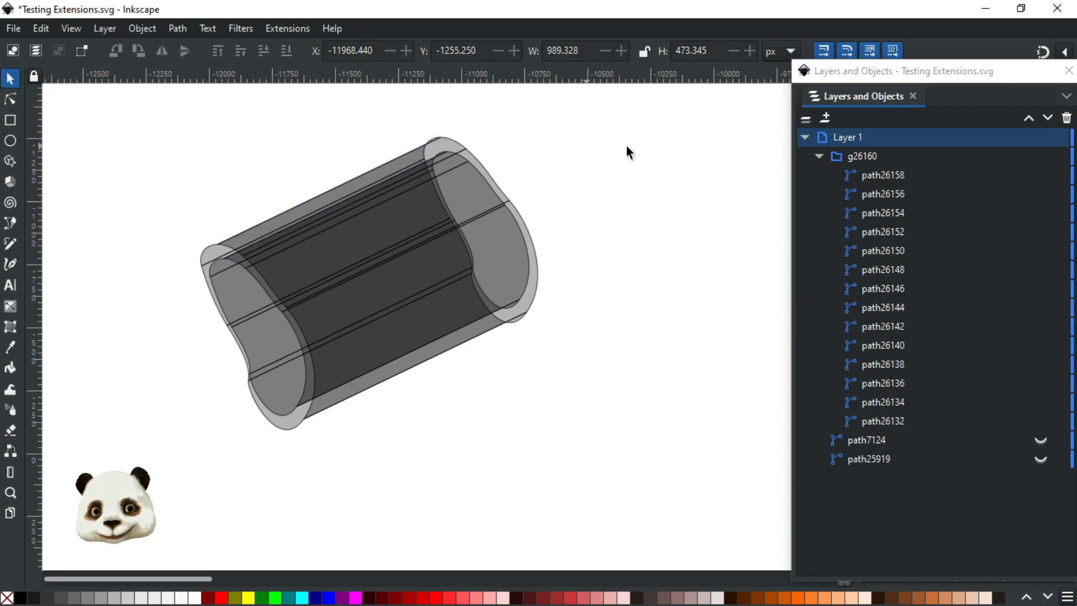
Step: Remove the stroke from all face paths inside the extruded group
{"action": "left_click", "coordinate": [907, 175]}
{"action": "left_click", "coordinate": [889, 421], "text": "shift"}
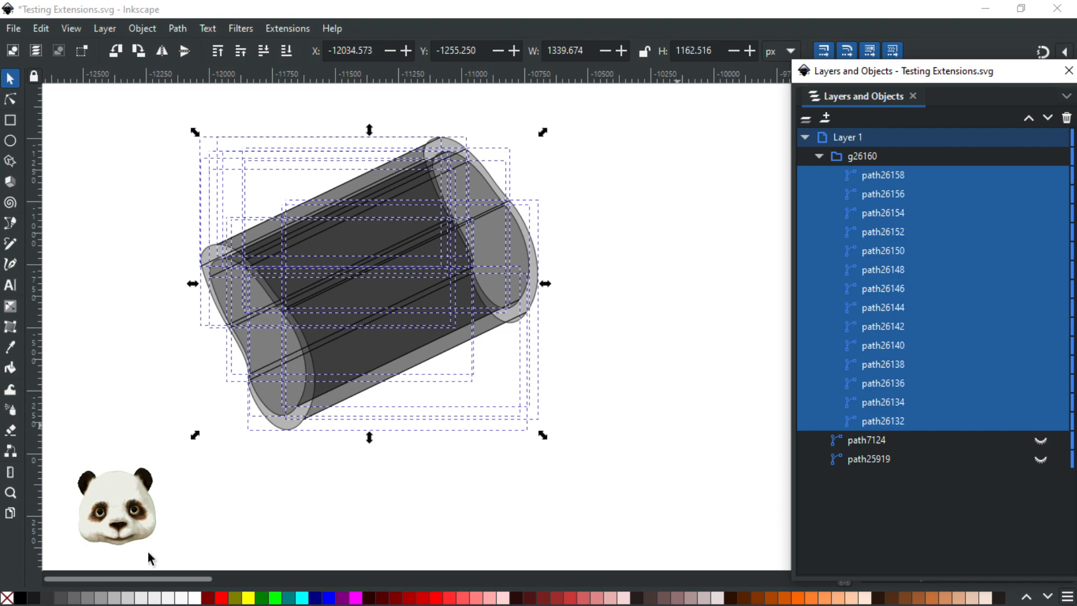
{"action": "left_click", "coordinate": [8, 598], "text": "shift"}
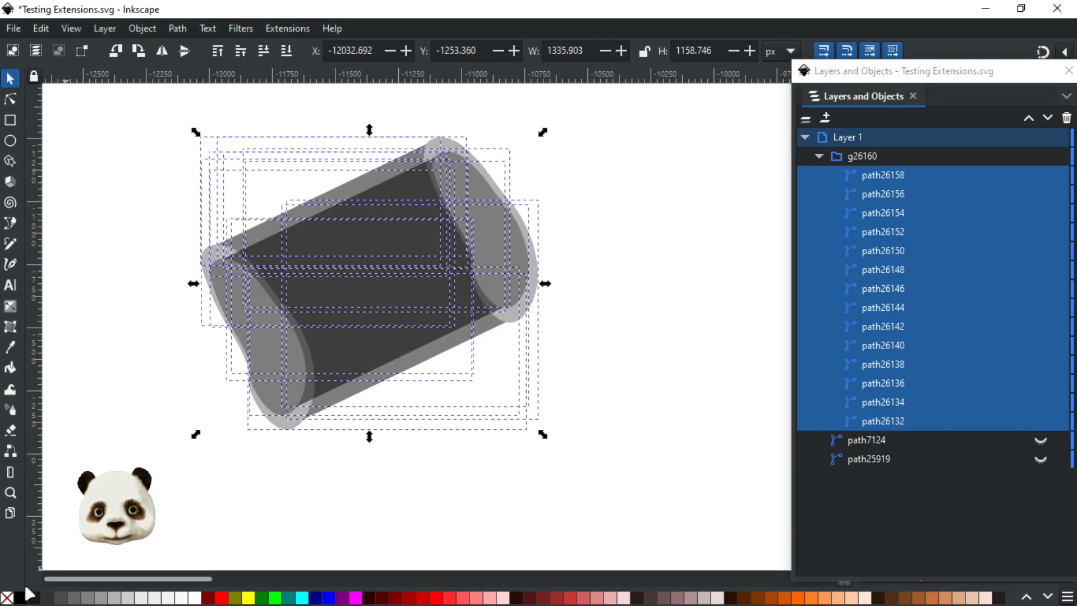
{"action": "key", "text": "Escape"}
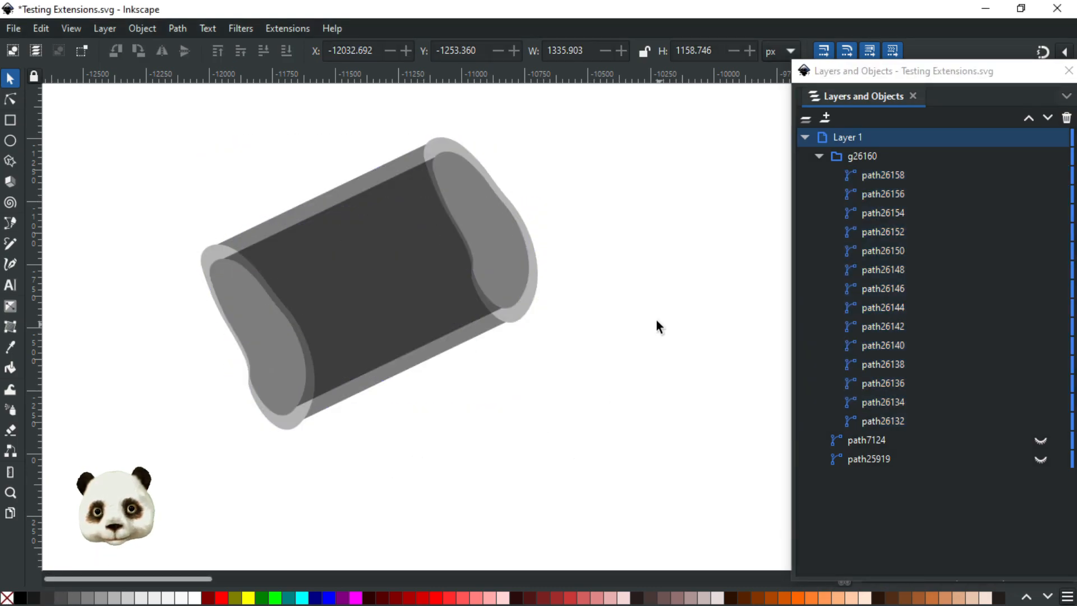
Step: Select the whole extruded group, clear away the object list and show the group's fill settings
{"action": "left_click", "coordinate": [362, 193]}
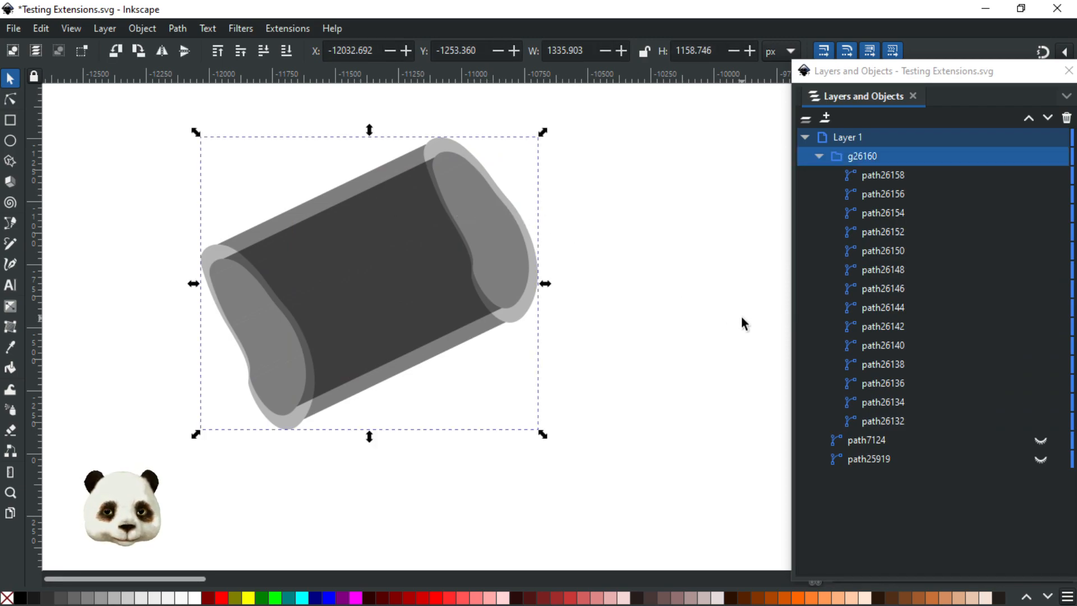
{"action": "mouse_move", "coordinate": [899, 72]}
{"action": "left_mouse_down"}
{"action": "mouse_move", "coordinate": [655, 130]}
{"action": "mouse_move", "coordinate": [0, 101]}
{"action": "left_mouse_up"}
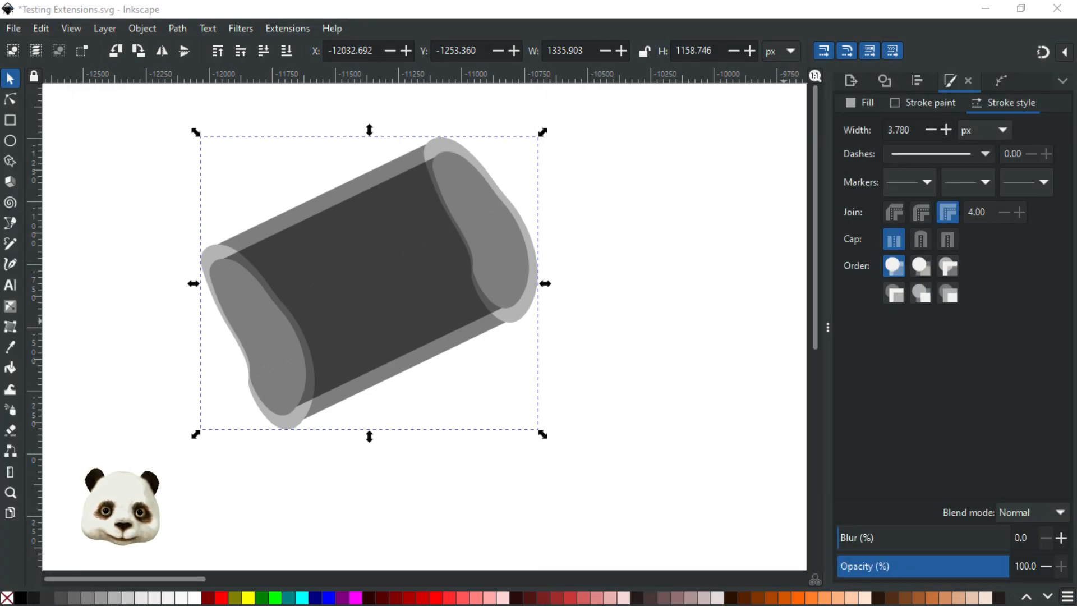
{"action": "left_click", "coordinate": [858, 104]}
{"action": "left_click", "coordinate": [403, 143]}
{"action": "left_click", "coordinate": [432, 143]}
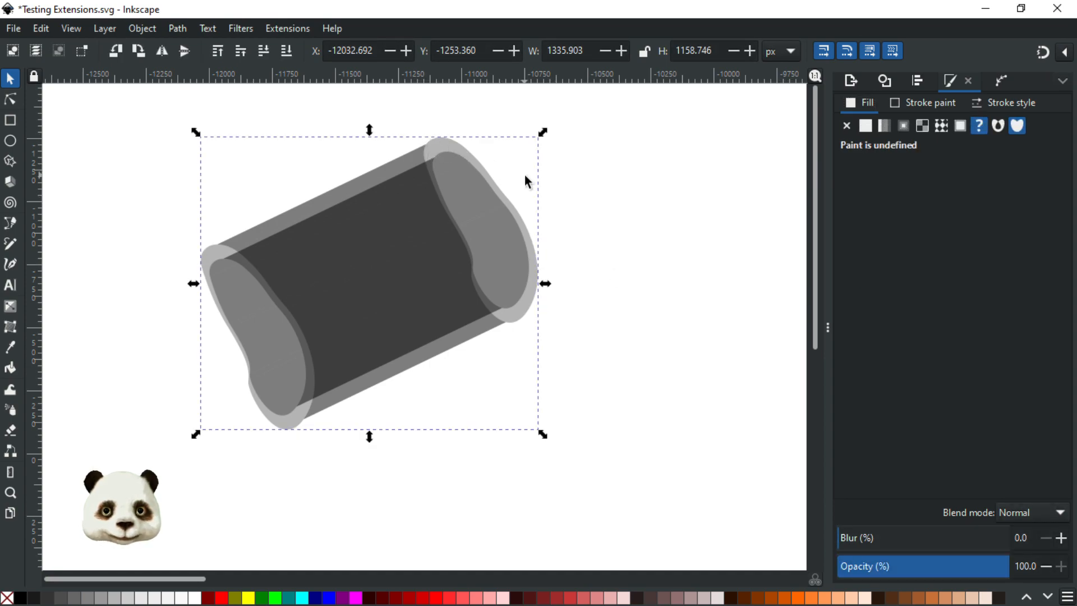
Step: Ungroup the extruded shape into separate face paths and keep them all selected
{"action": "left_click", "coordinate": [0, 193]}
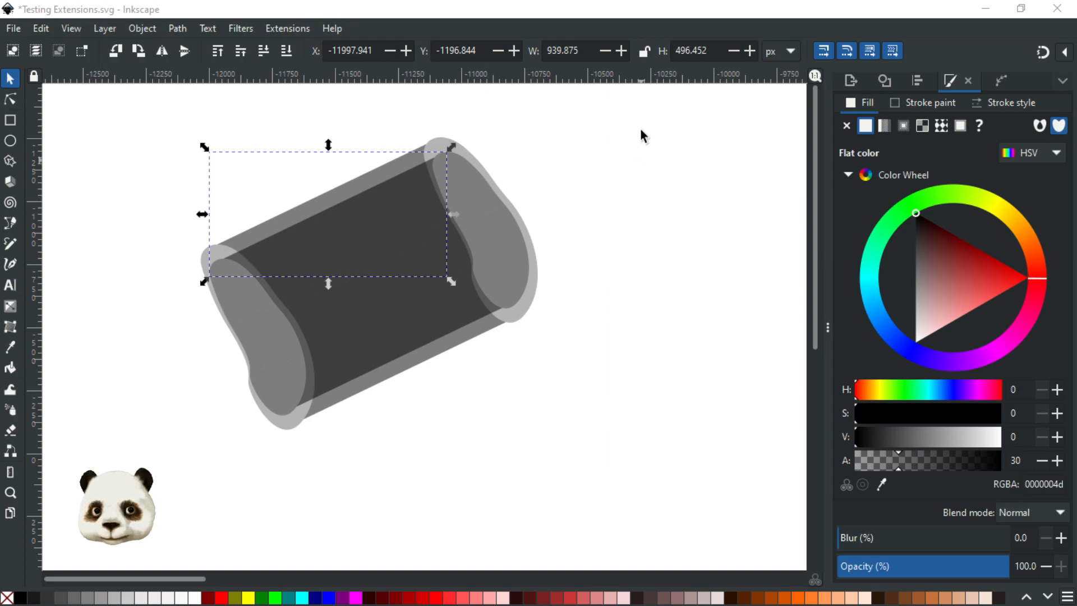
{"action": "mouse_move", "coordinate": [195, 447]}
{"action": "left_mouse_down"}
{"action": "mouse_move", "coordinate": [555, 114]}
{"action": "mouse_move", "coordinate": [334, 314]}
{"action": "mouse_move", "coordinate": [115, 471]}
{"action": "left_mouse_up"}
{"action": "key", "text": "ctrl+shift+g"}
{"action": "left_click", "coordinate": [674, 318]}
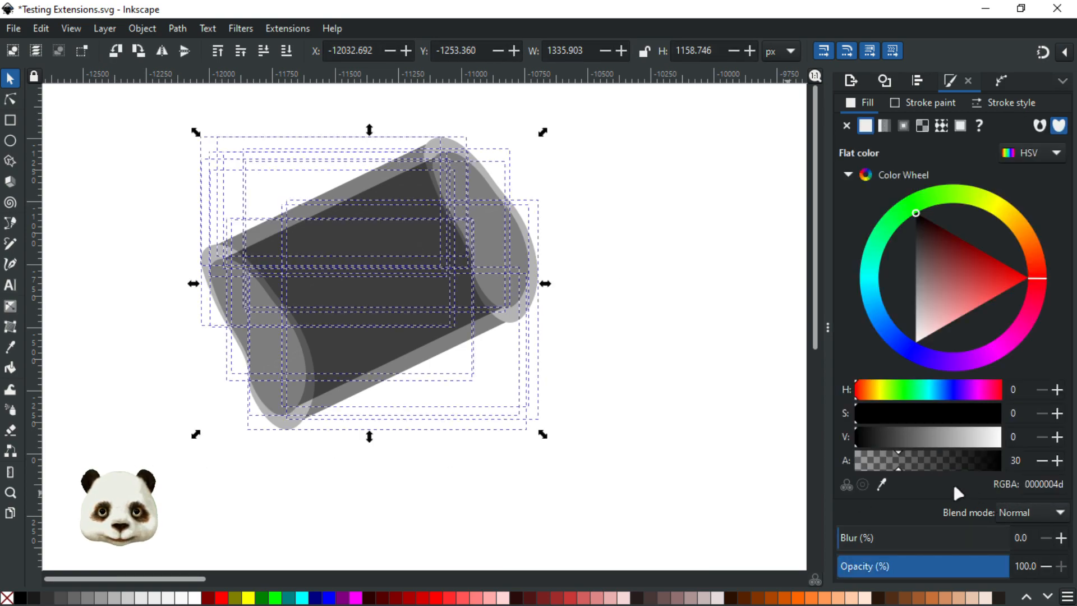
Step: Try the face fills at alpha 100, and set the alpha of all faces to 53
{"action": "left_click_drag", "start_coordinate": [913, 459], "coordinate": [1066, 470]}
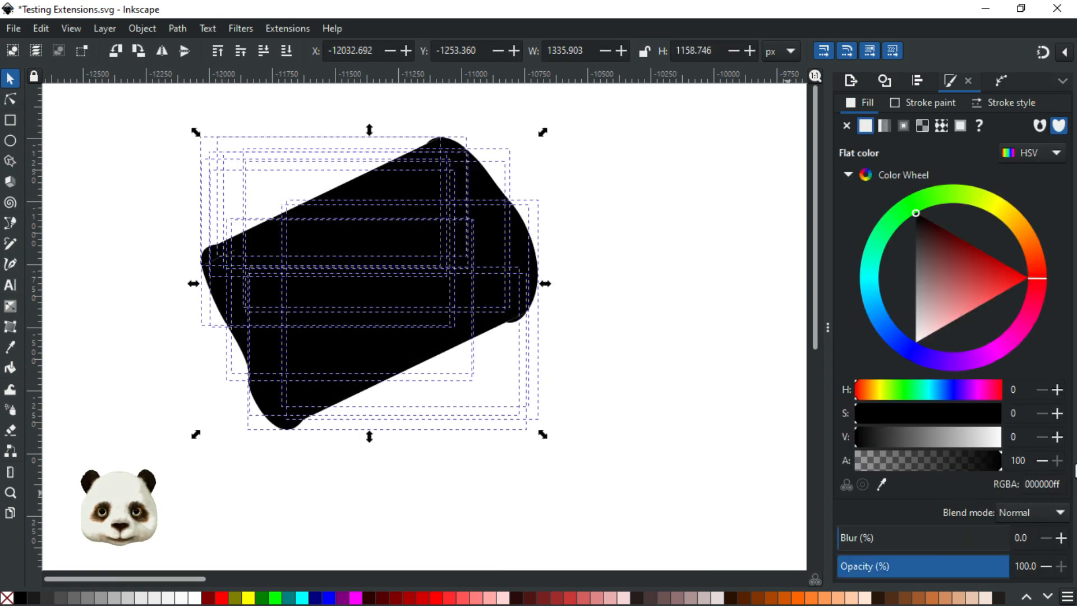
{"action": "left_click_drag", "start_coordinate": [964, 455], "coordinate": [935, 461]}
{"action": "left_click", "coordinate": [611, 371]}
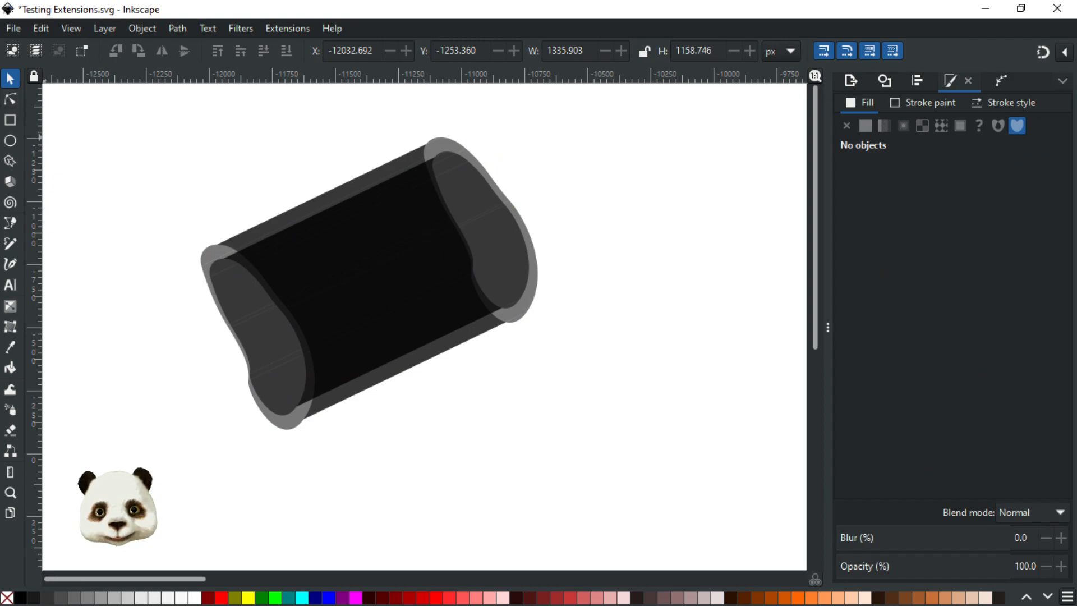
Step: Cycle the selection through the separate face paths of the ungrouped extrusion
{"action": "key", "text": "Tab"}
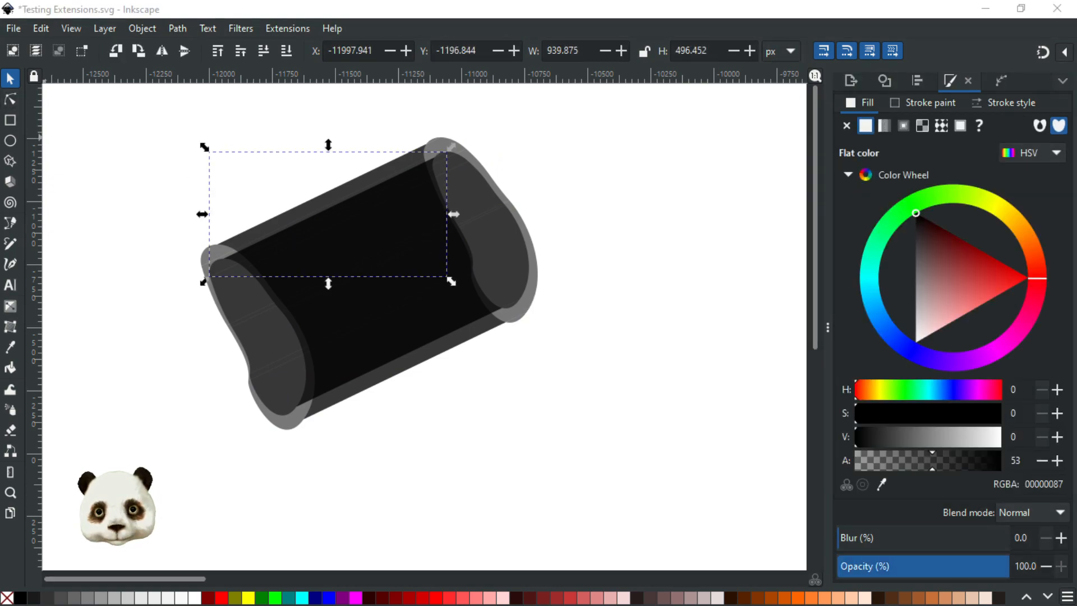
{"action": "key", "text": "Tab"}
{"action": "key", "text": "Tab"}
{"action": "key", "text": "Tab"}
{"action": "key", "text": "Tab"}
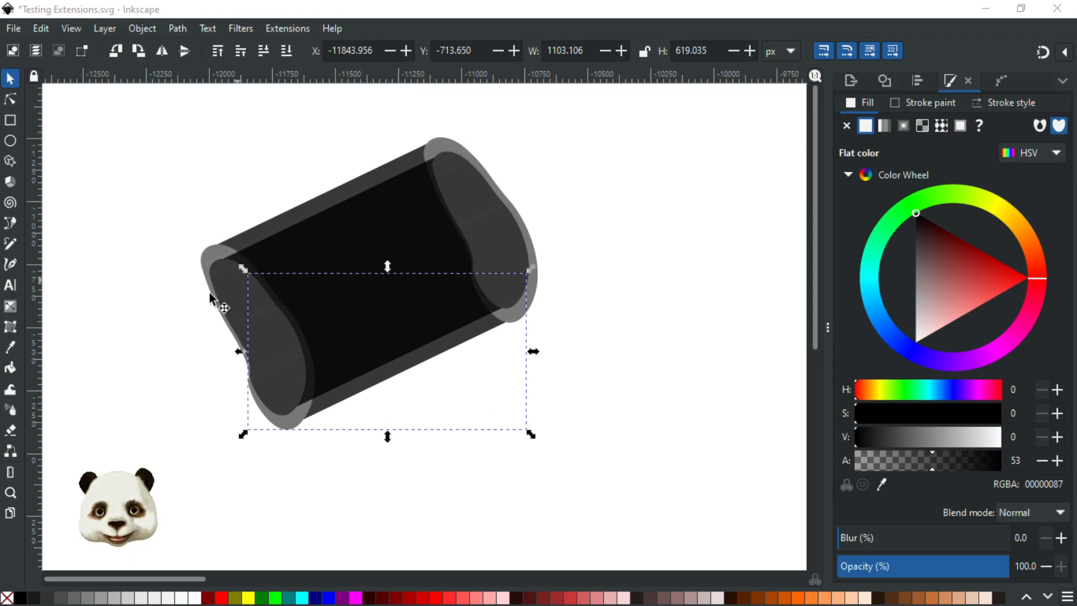
Step: Examine the overlapping faces and their seams close up, selecting the face along the extrusion's near end
{"action": "scroll", "coordinate": [210, 291], "scroll_direction": "down", "scroll_amount": 4}
{"action": "left_click_drag", "start_coordinate": [442, 332], "coordinate": [511, 321]}
{"action": "scroll", "coordinate": [570, 275], "scroll_direction": "up", "scroll_amount": 3}
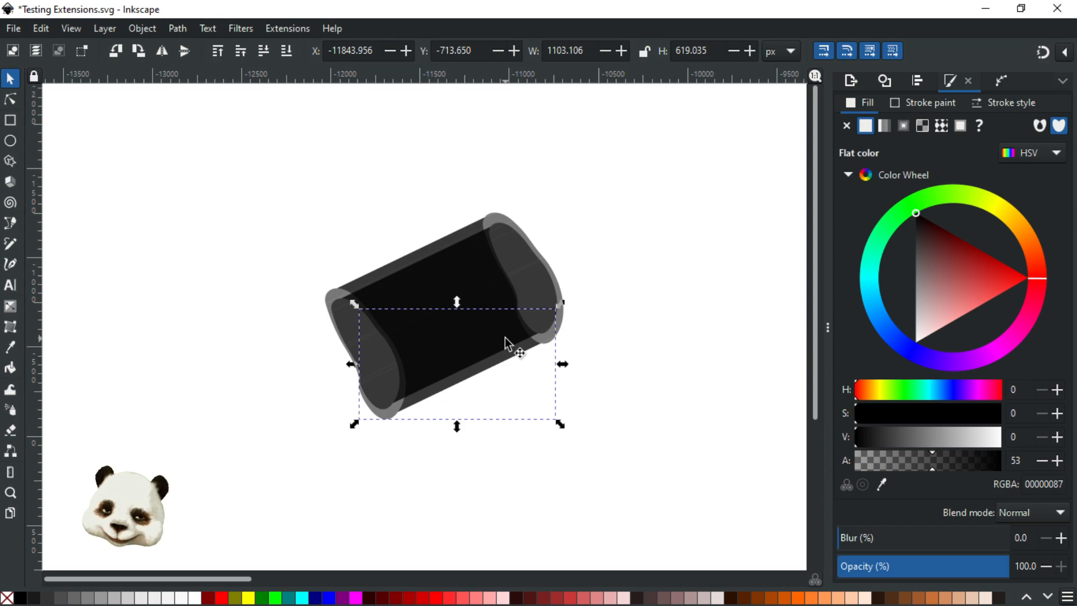
{"action": "scroll", "coordinate": [541, 343], "scroll_direction": "up", "scroll_amount": 3}
{"action": "scroll", "coordinate": [544, 323], "scroll_direction": "down", "scroll_amount": 1}
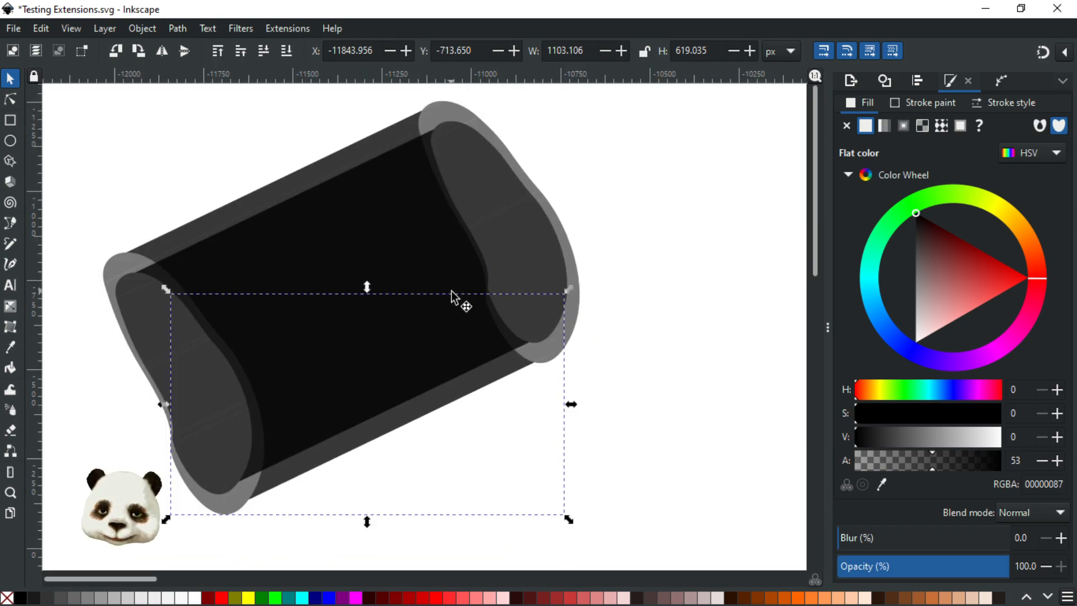
{"action": "scroll", "coordinate": [176, 351], "scroll_direction": "up", "scroll_amount": 1}
{"action": "scroll", "coordinate": [135, 308], "scroll_direction": "up", "scroll_amount": 1}
{"action": "scroll", "coordinate": [130, 309], "scroll_direction": "down", "scroll_amount": 1}
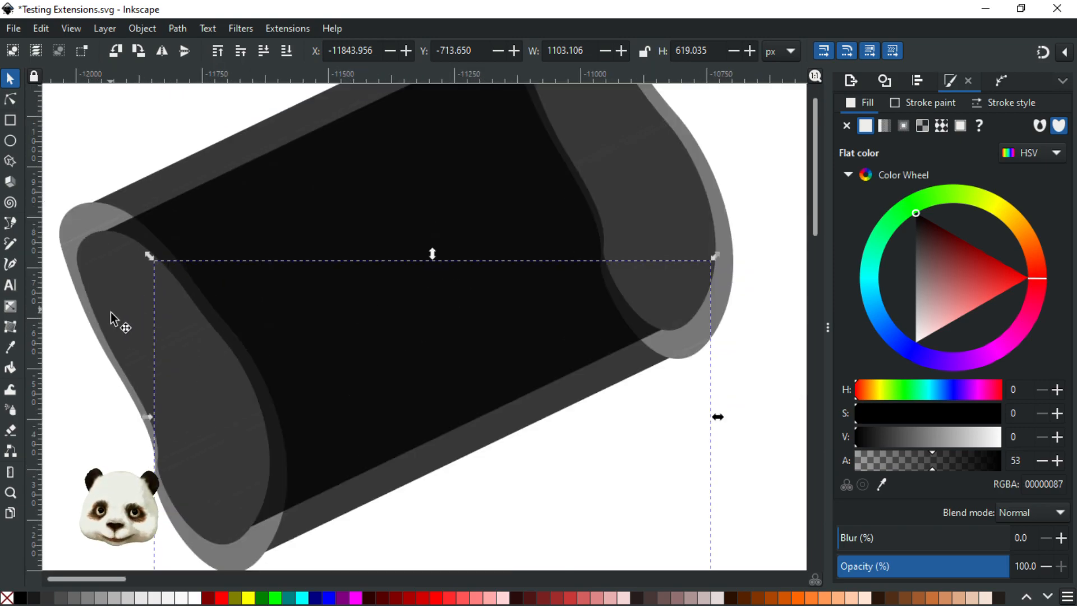
{"action": "left_click", "coordinate": [136, 308]}
{"action": "left_click_drag", "start_coordinate": [134, 308], "coordinate": [116, 291]}
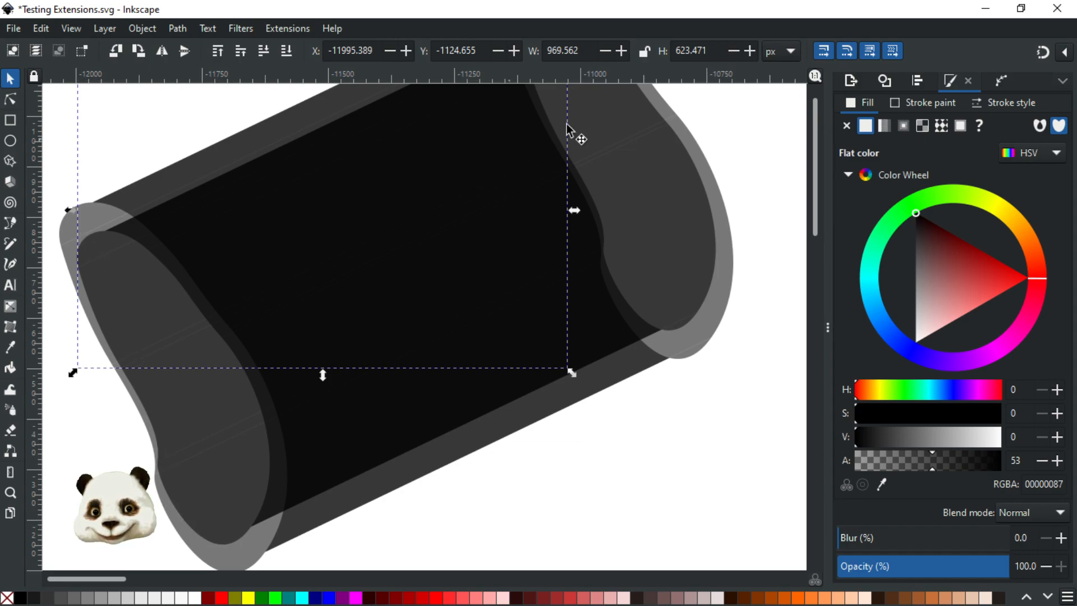
Step: Select all the separate face paths of the extruded shape and delete them from the canvas
{"action": "scroll", "coordinate": [460, 421], "scroll_direction": "down", "scroll_amount": 2}
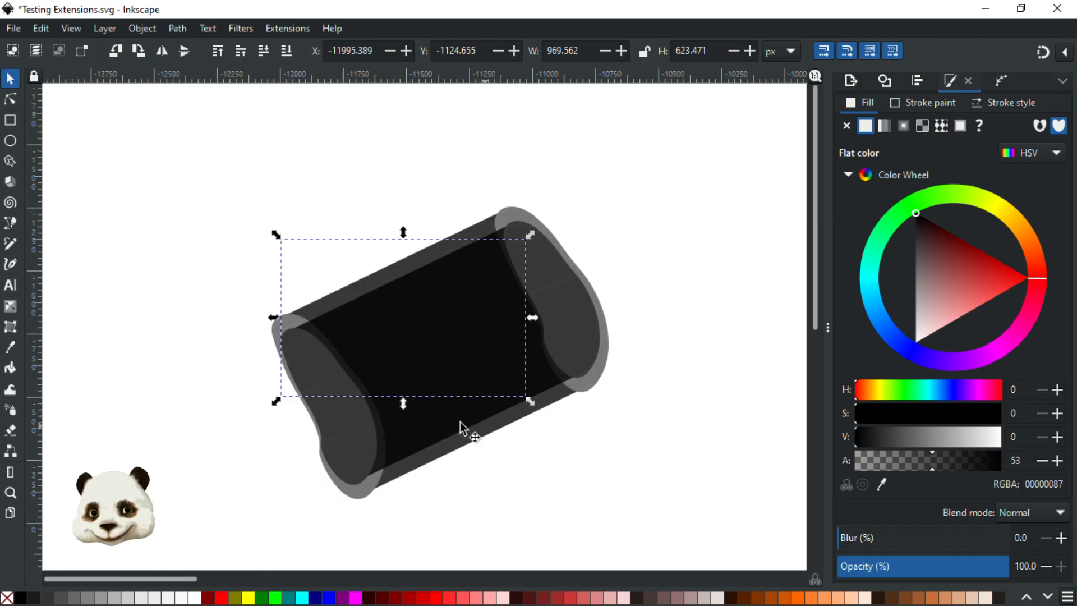
{"action": "scroll", "coordinate": [513, 401], "scroll_direction": "up", "scroll_amount": 1}
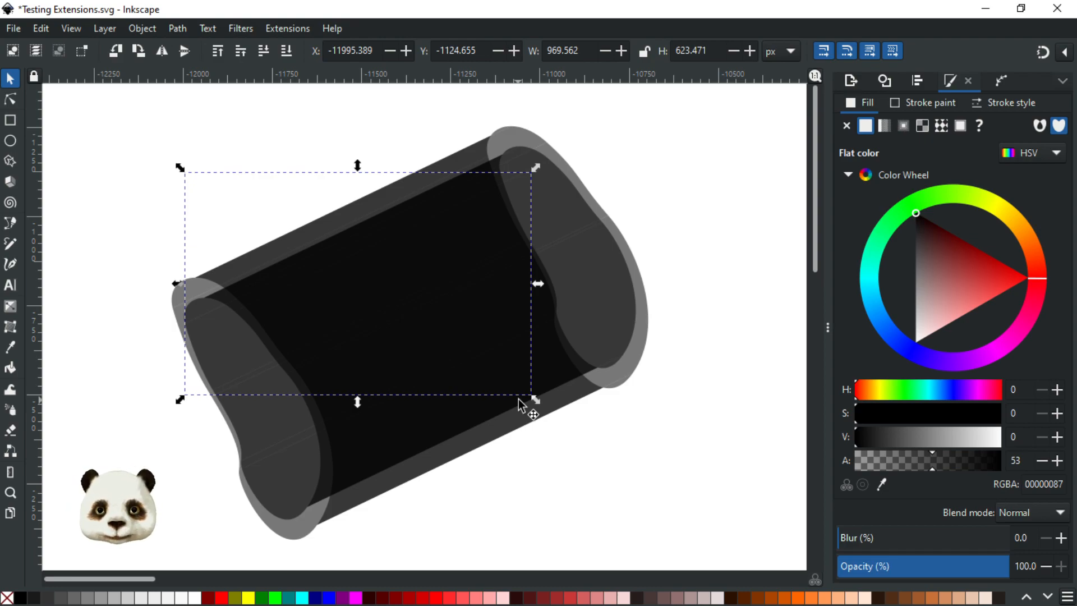
{"action": "scroll", "coordinate": [592, 432], "scroll_direction": "down", "scroll_amount": 2, "text": "ctrl"}
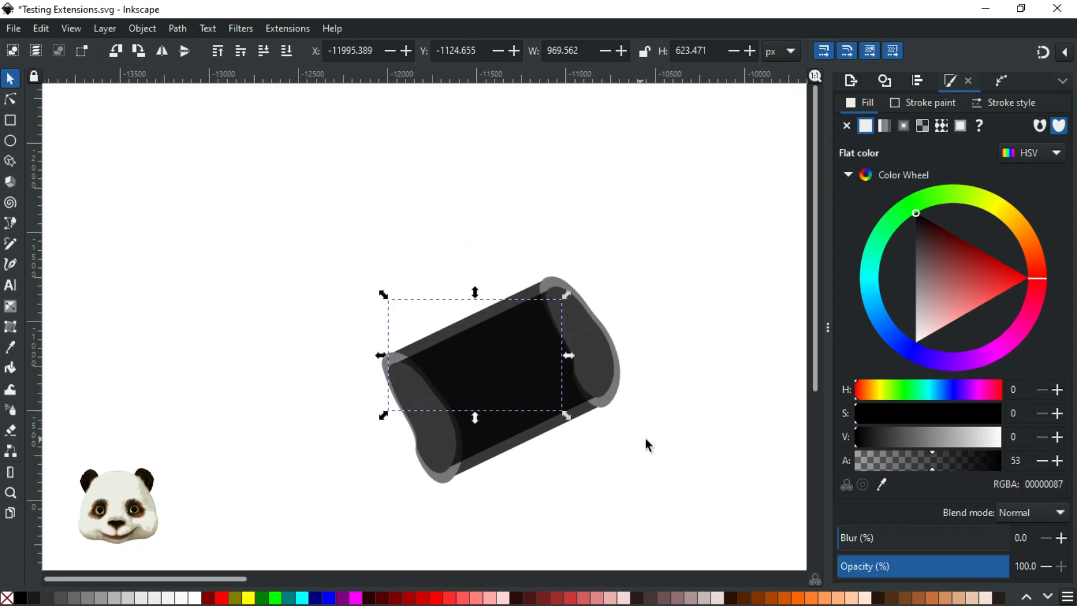
{"action": "left_click_drag", "start_coordinate": [658, 430], "coordinate": [507, 366]}
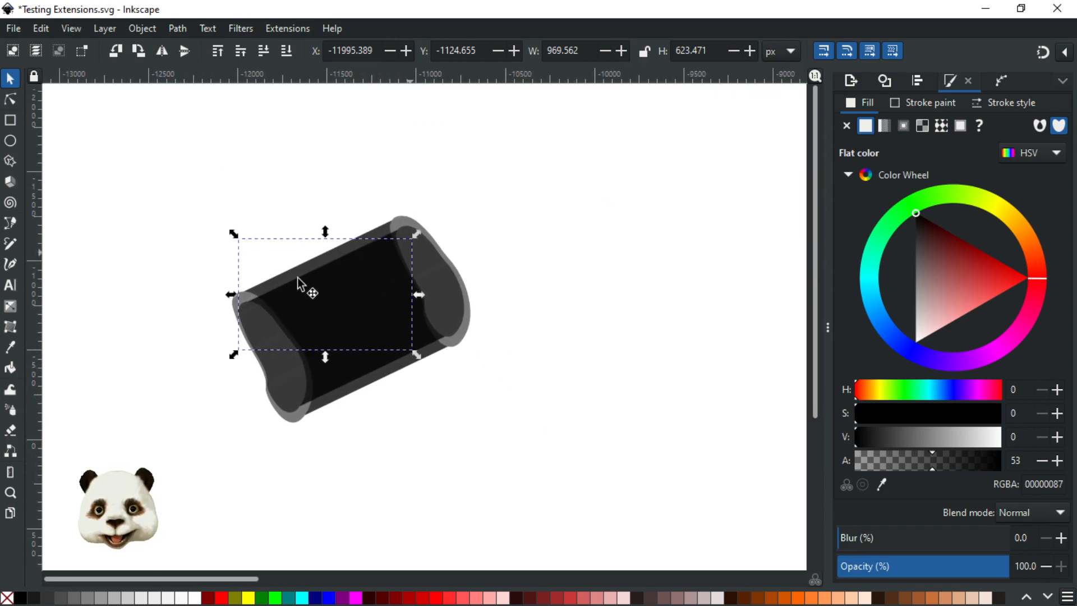
{"action": "left_click", "coordinate": [536, 201]}
{"action": "left_click_drag", "start_coordinate": [548, 180], "coordinate": [167, 464]}
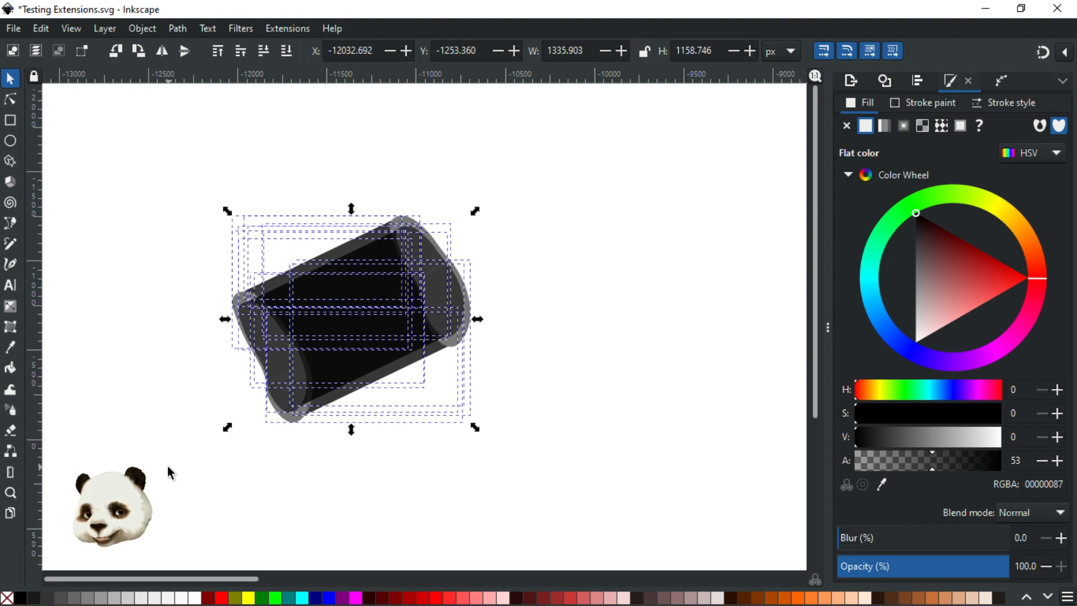
{"action": "key", "text": "Delete"}
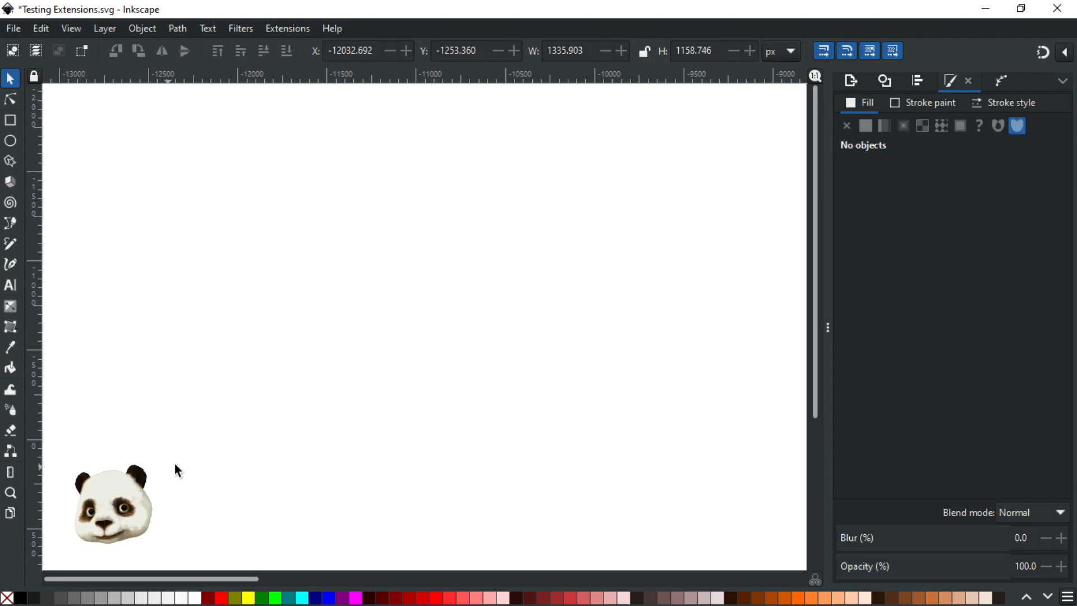
{"action": "left_click", "coordinate": [293, 29]}
{"action": "mouse_move", "coordinate": [380, 188]}
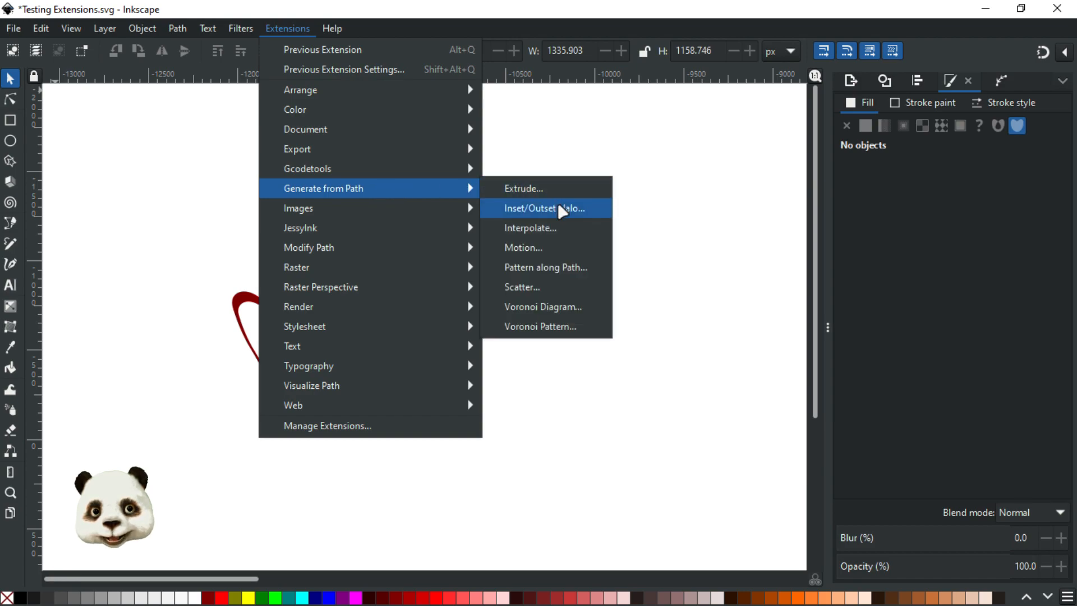
{"action": "left_click", "coordinate": [554, 247]}
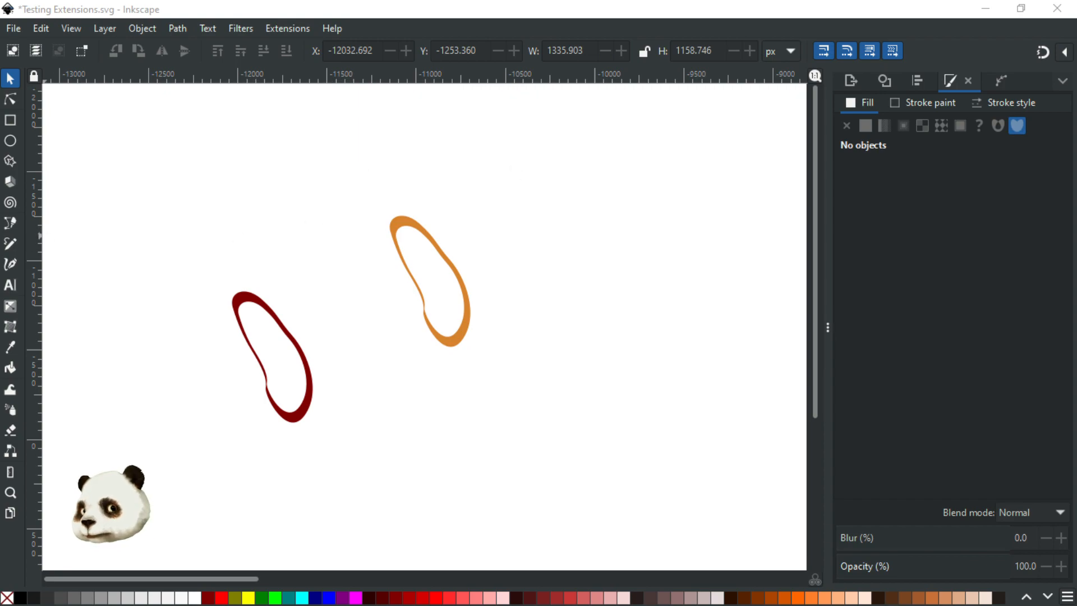
{"action": "left_click_drag", "start_coordinate": [562, 130], "coordinate": [750, 155]}
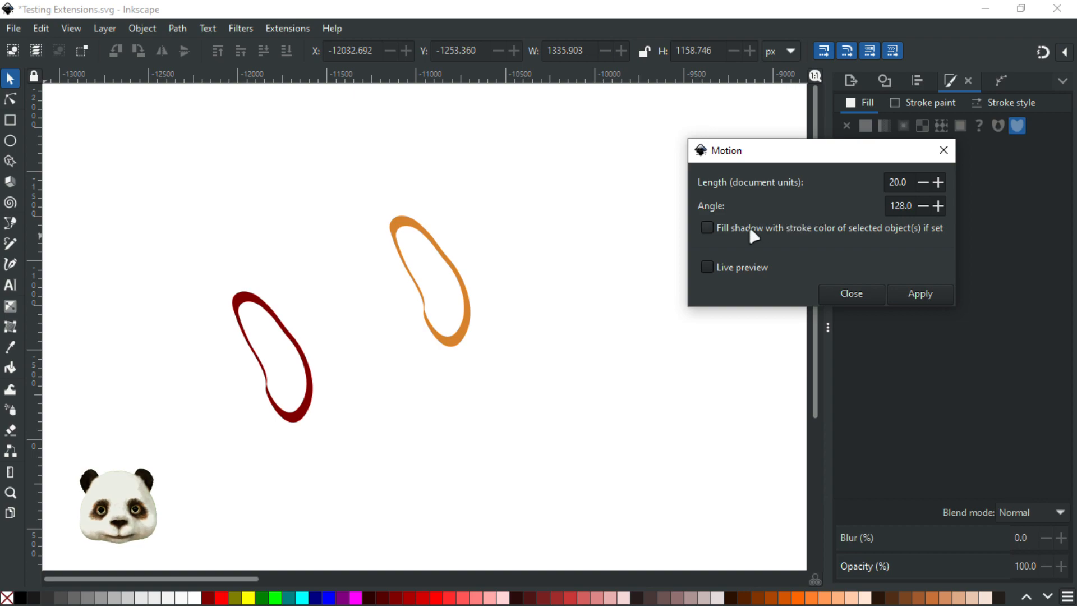
{"action": "left_click", "coordinate": [707, 267]}
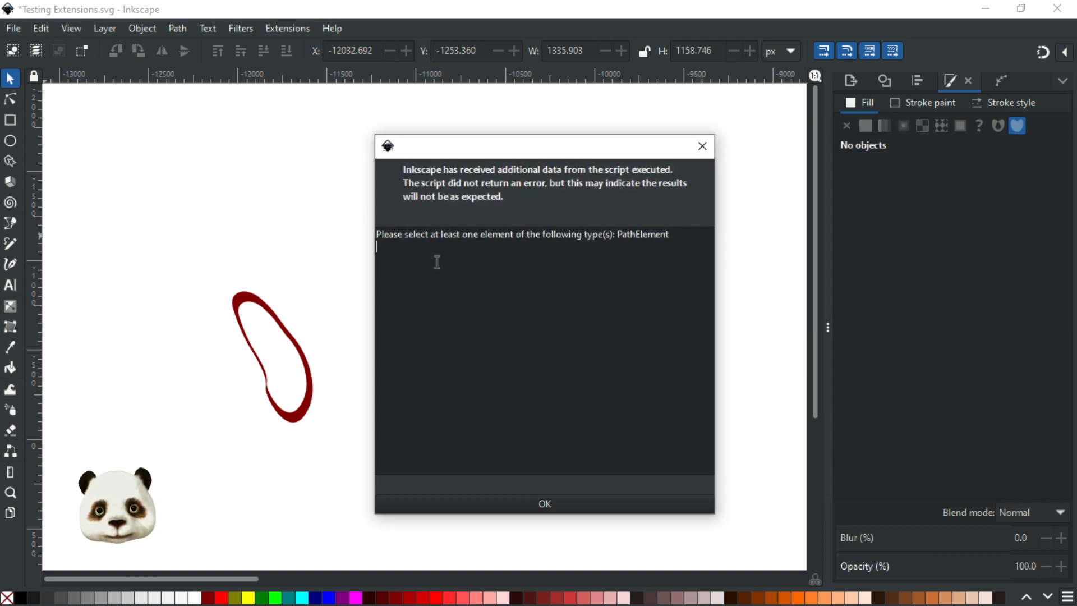
{"action": "left_click", "coordinate": [554, 503]}
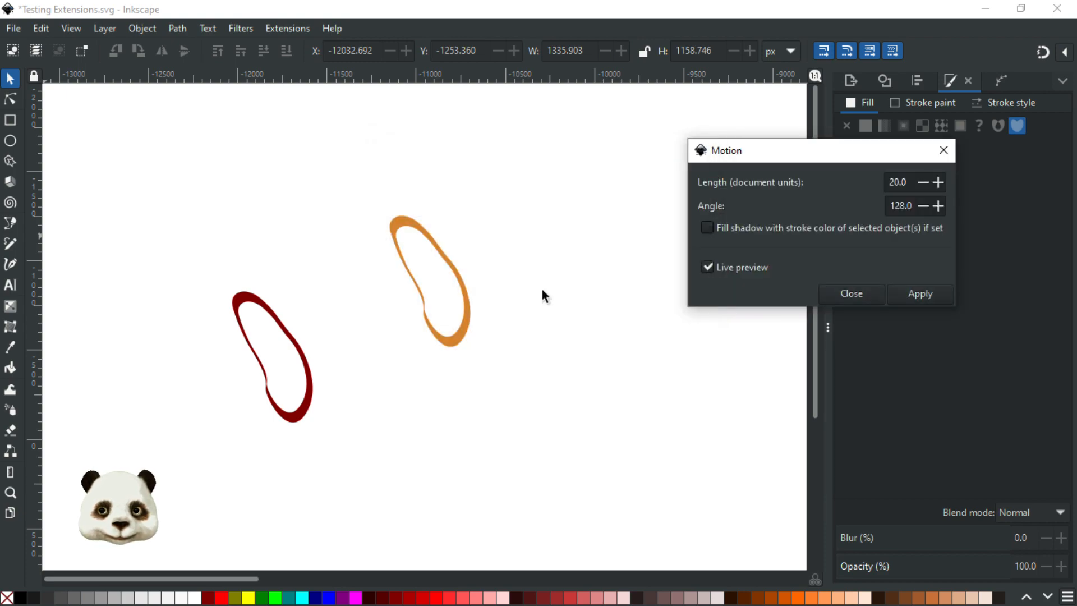
{"action": "left_click", "coordinate": [873, 295]}
Step: Apply the Motion extension to both outline shapes with length 20, angle 128 and the shadow filled with the objects' stroke color
{"action": "left_click_drag", "start_coordinate": [539, 170], "coordinate": [184, 456]}
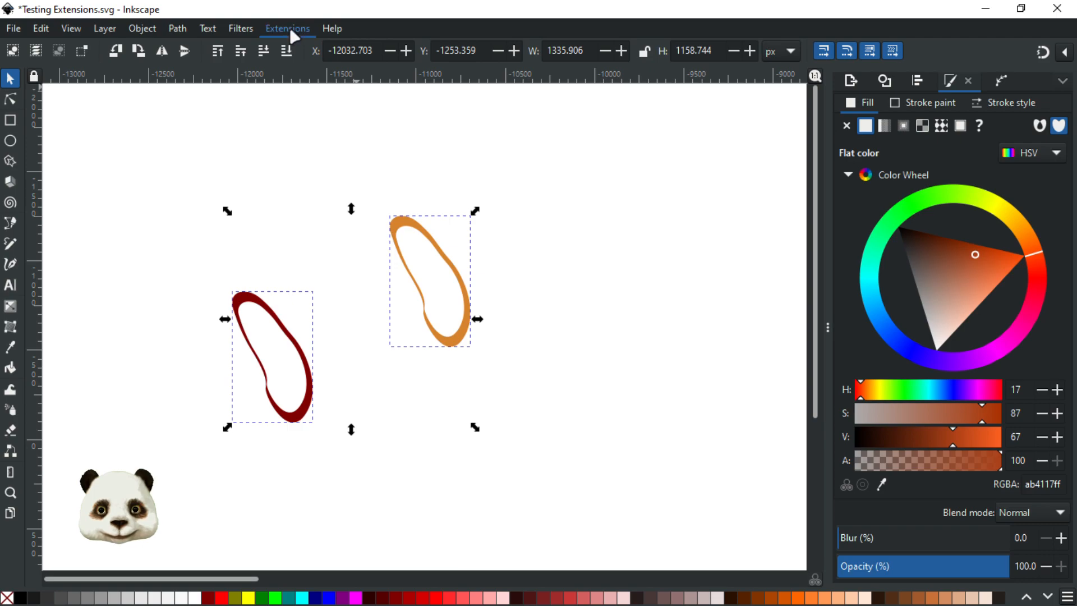
{"action": "left_click", "coordinate": [289, 29]}
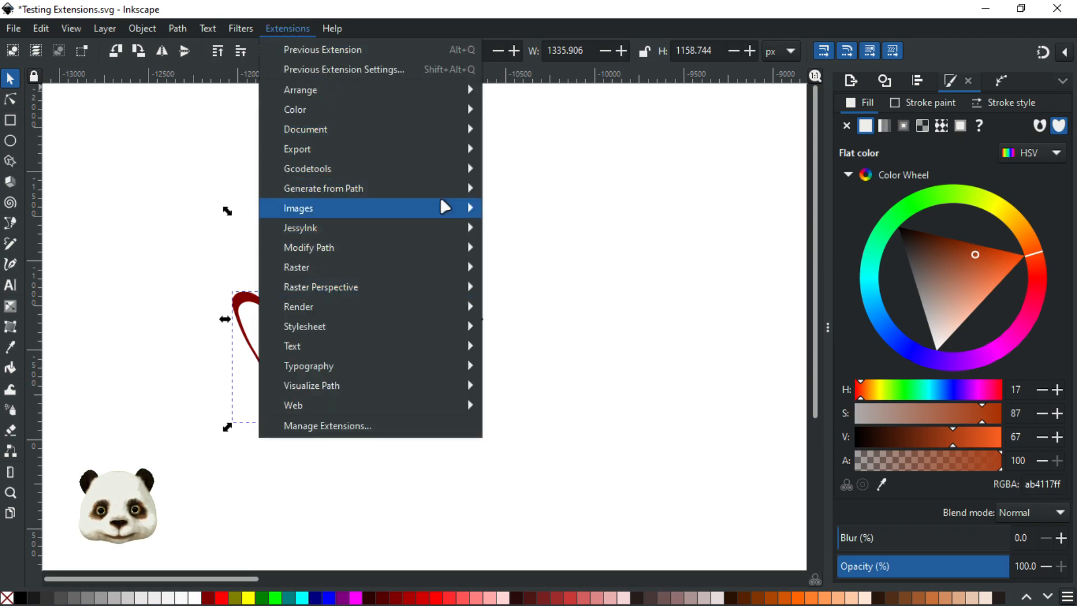
{"action": "mouse_move", "coordinate": [454, 186]}
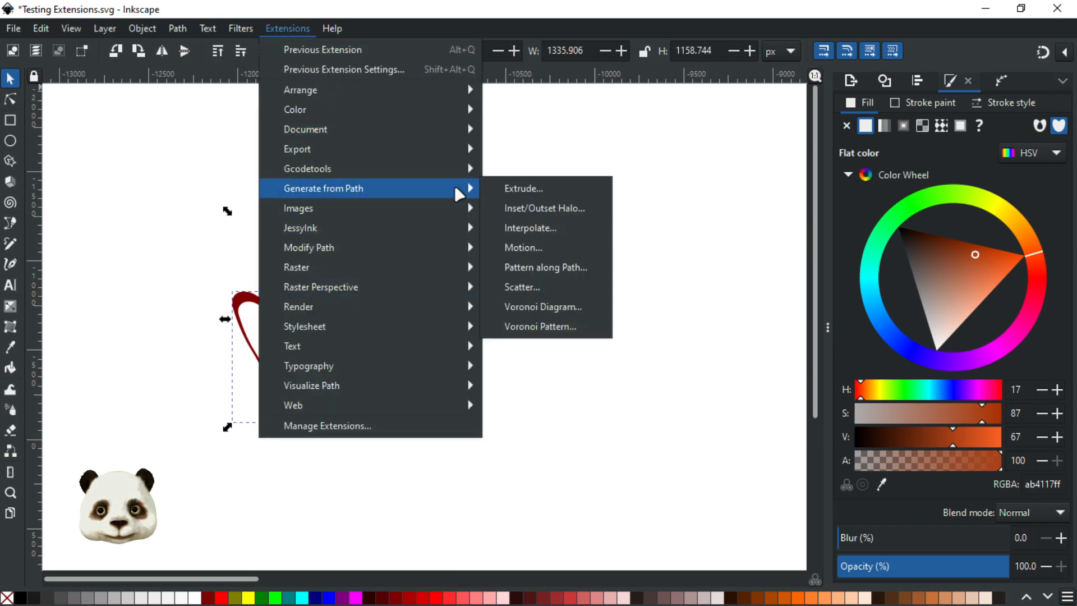
{"action": "left_click", "coordinate": [538, 246]}
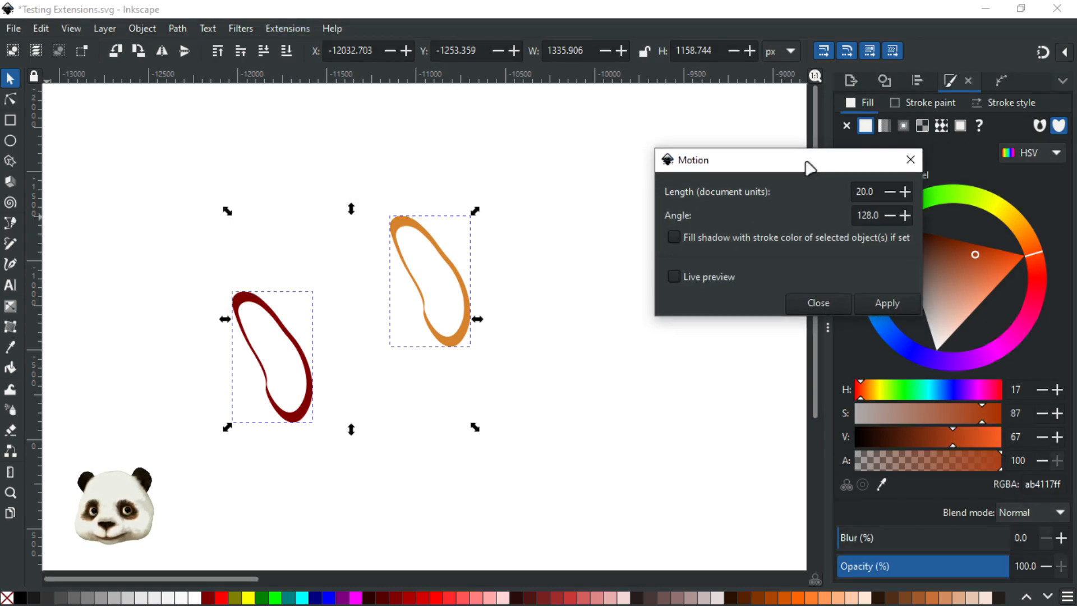
{"action": "left_click", "coordinate": [705, 277]}
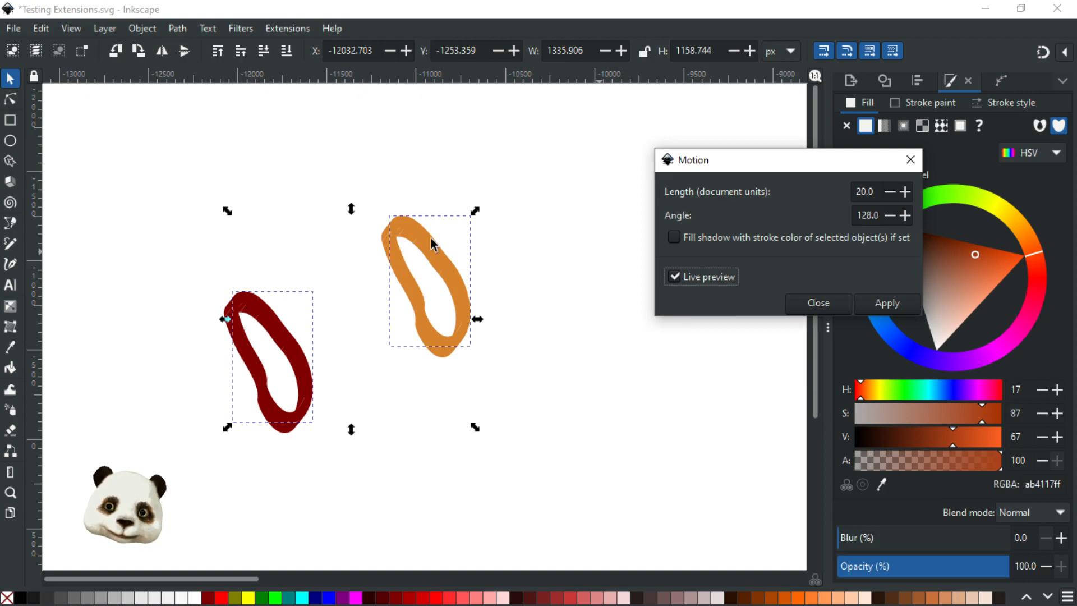
{"action": "left_click", "coordinate": [679, 233]}
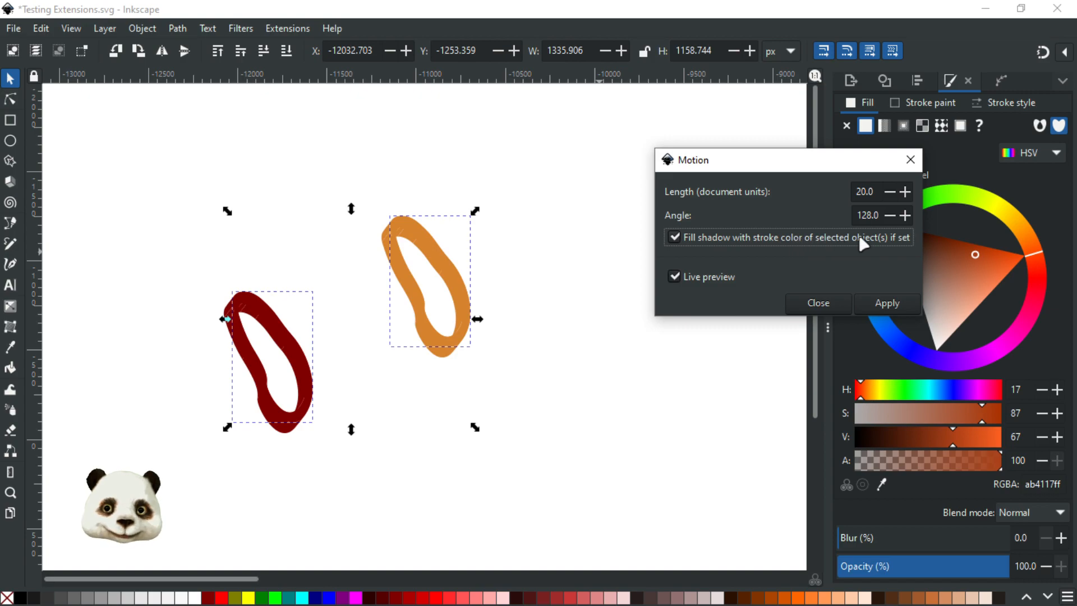
{"action": "left_click", "coordinate": [882, 303]}
{"action": "left_click", "coordinate": [819, 304]}
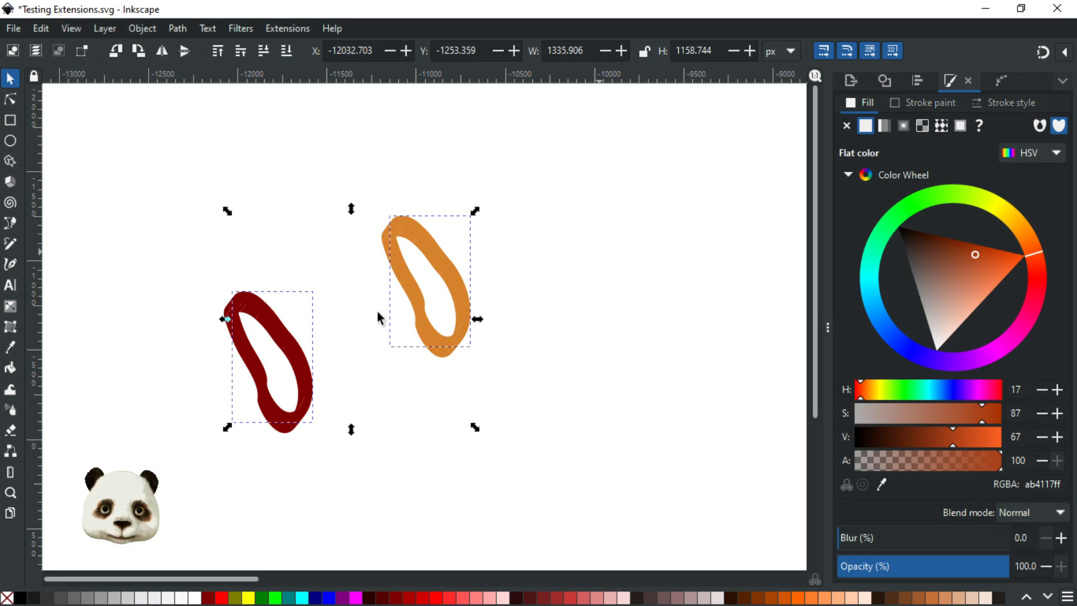
Step: Inside the orange motion group, try moving the original outline aside, undo the move, and recolor the outline dark brown (64472aff)
{"action": "scroll", "coordinate": [377, 318], "scroll_direction": "up", "scroll_amount": 2}
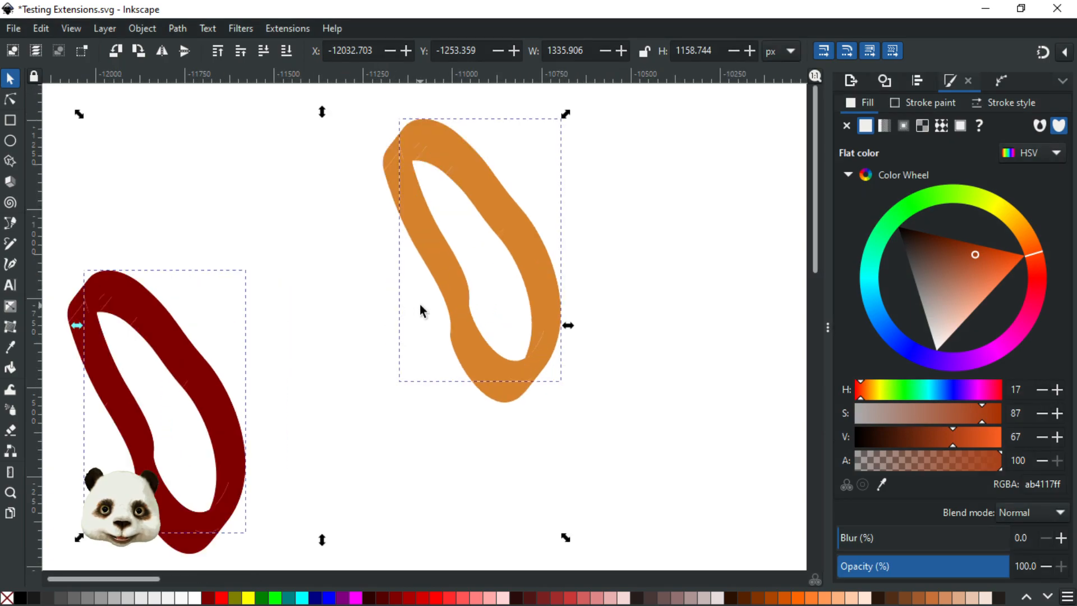
{"action": "left_click", "coordinate": [322, 182]}
{"action": "left_click", "coordinate": [446, 133]}
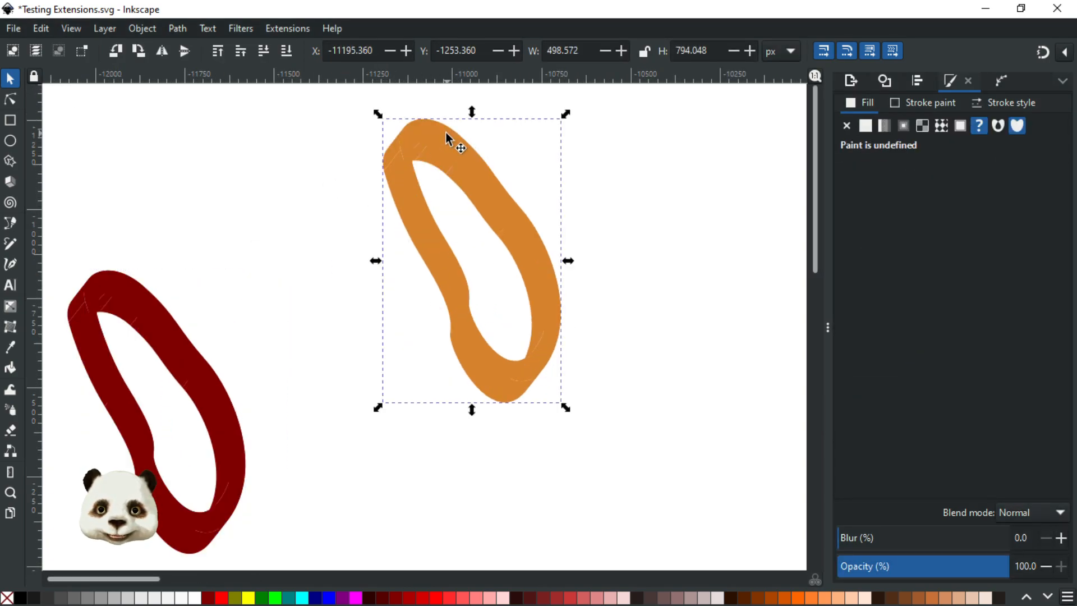
{"action": "double_click", "coordinate": [446, 133]}
{"action": "left_click", "coordinate": [438, 131]}
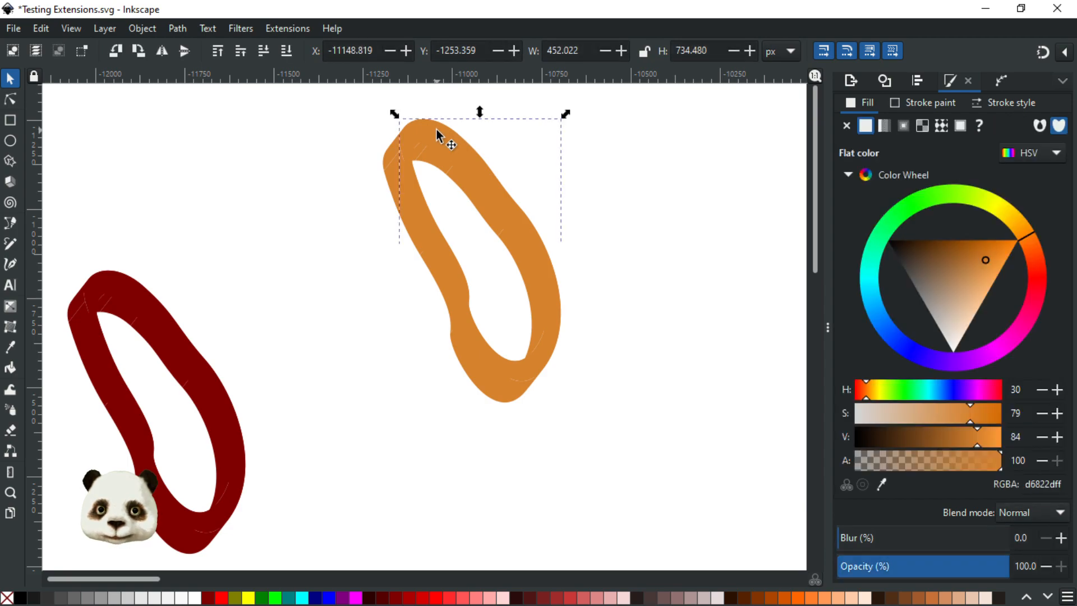
{"action": "left_click_drag", "start_coordinate": [439, 135], "coordinate": [541, 119]}
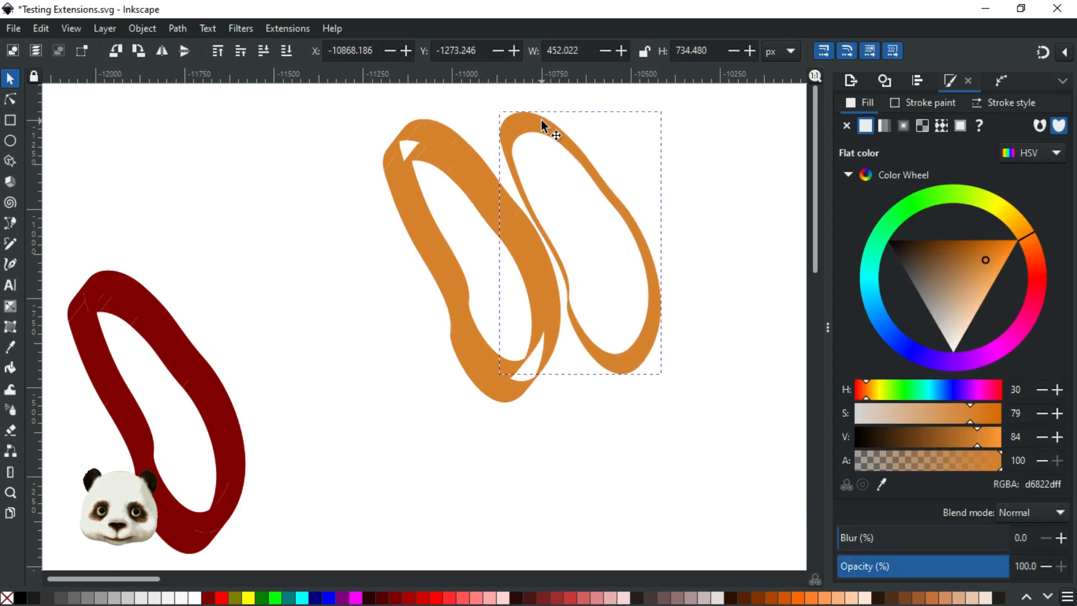
{"action": "key", "text": "ctrl+z"}
{"action": "left_click_drag", "start_coordinate": [979, 257], "coordinate": [927, 256]}
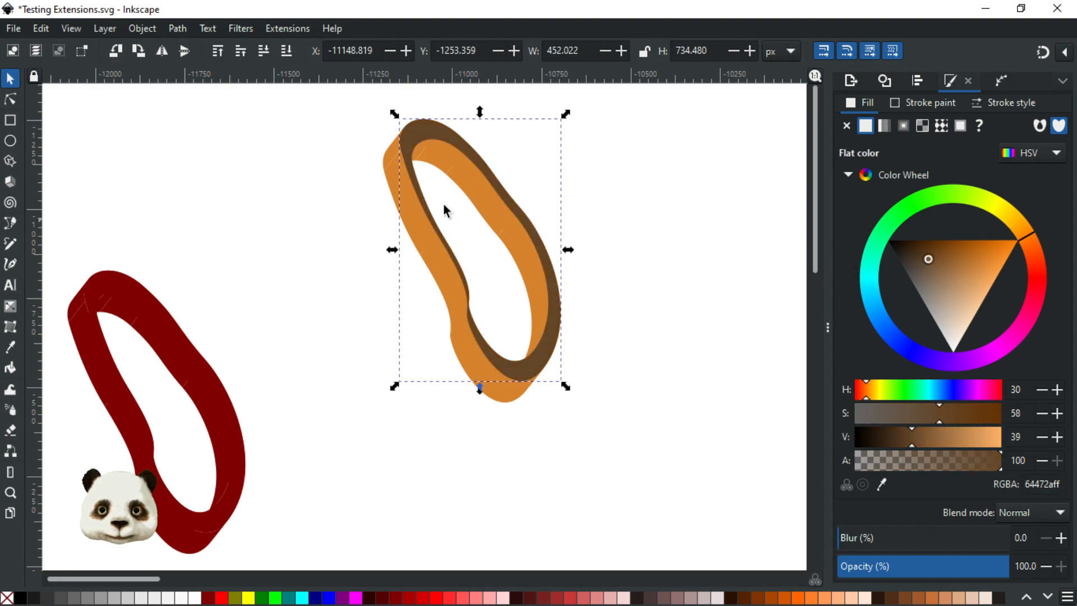
Step: Ungroup the orange motion shadow pieces and union them into a single path
{"action": "left_click", "coordinate": [395, 179]}
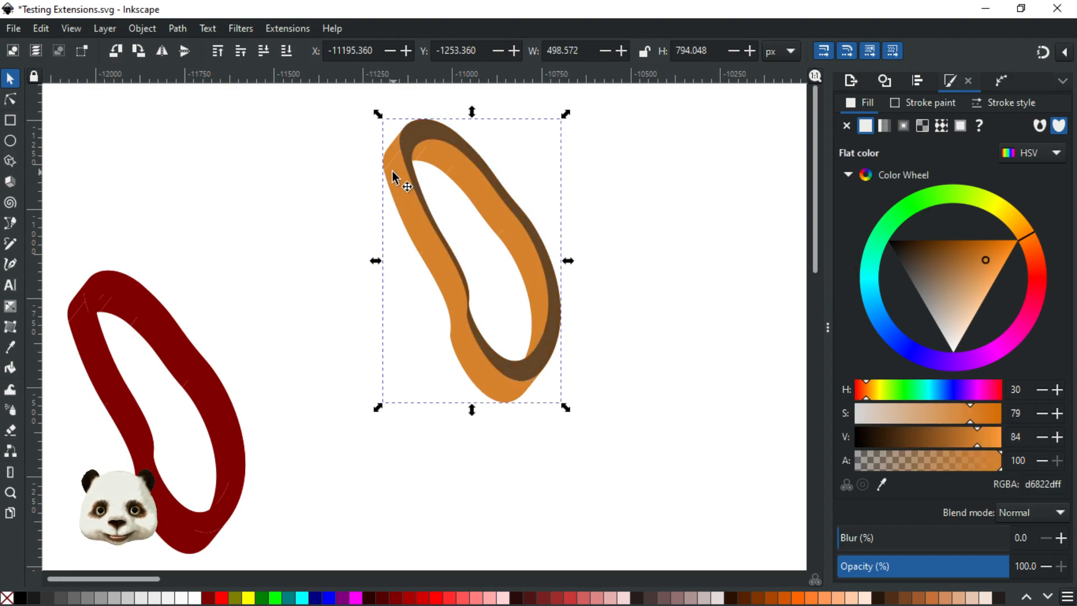
{"action": "key", "text": "ctrl+shift+g"}
{"action": "key", "text": "ctrl+plus"}
Step: Try moving the merged orange shadow away from the brown outline twice, undoing each move
{"action": "left_click_drag", "start_coordinate": [396, 177], "coordinate": [303, 190]}
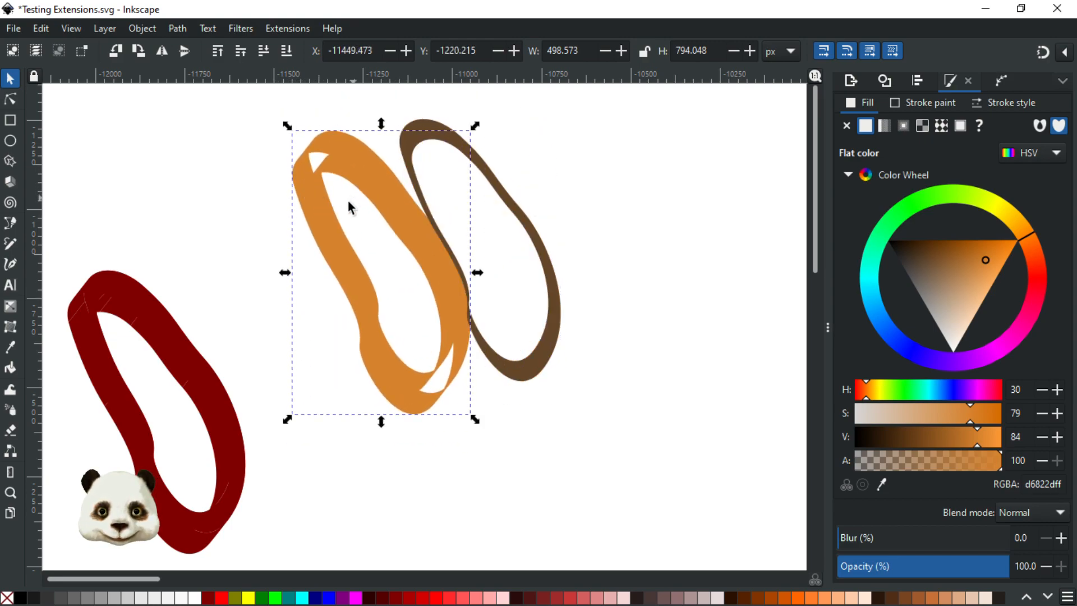
{"action": "key", "text": "ctrl+z"}
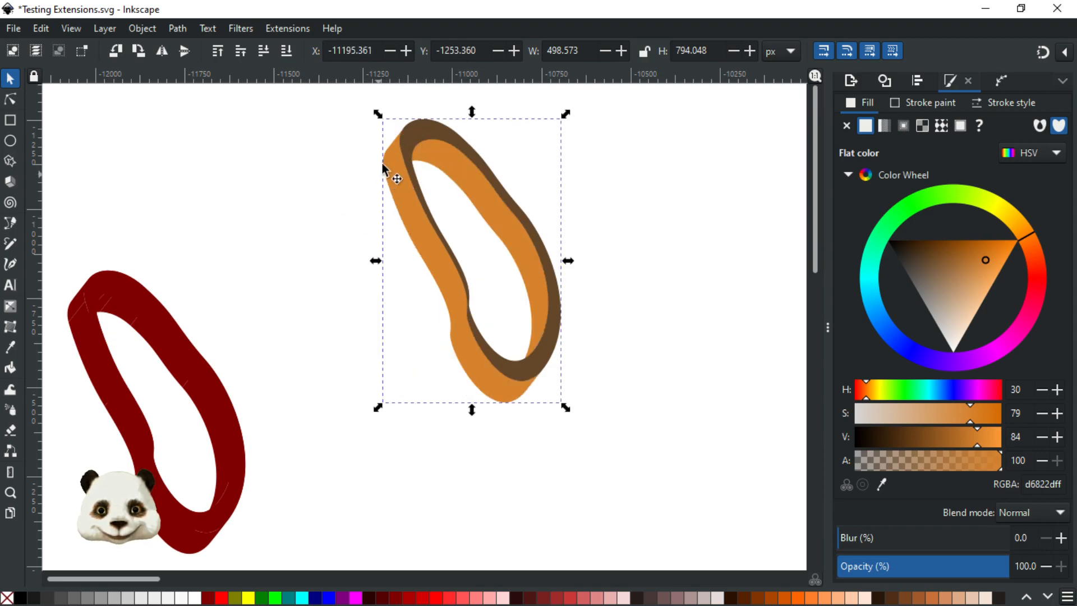
{"action": "left_click_drag", "start_coordinate": [384, 167], "coordinate": [277, 126]}
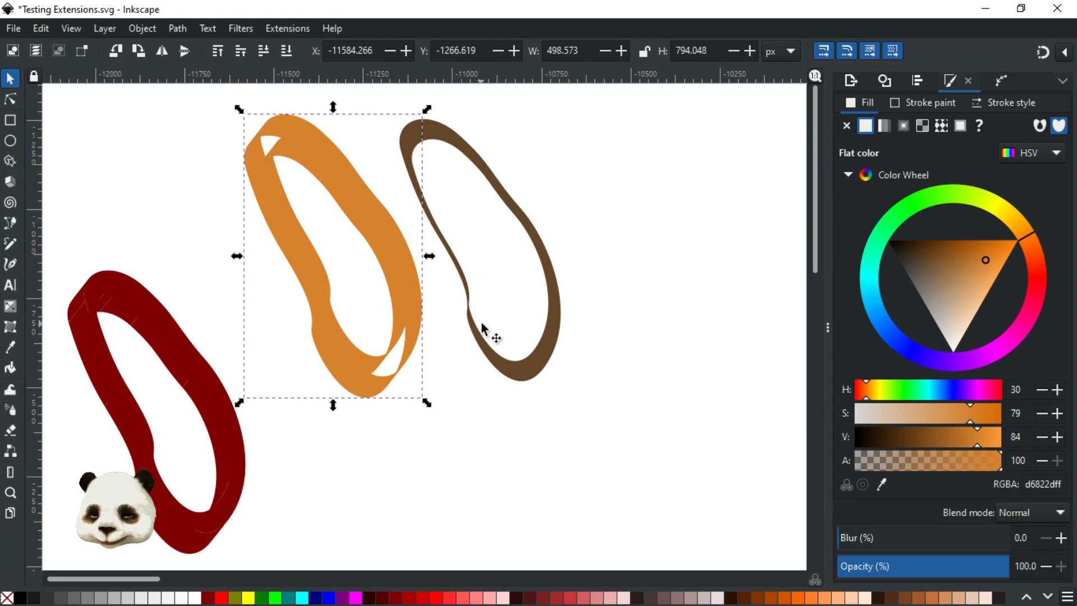
{"action": "key", "text": "ctrl+z"}
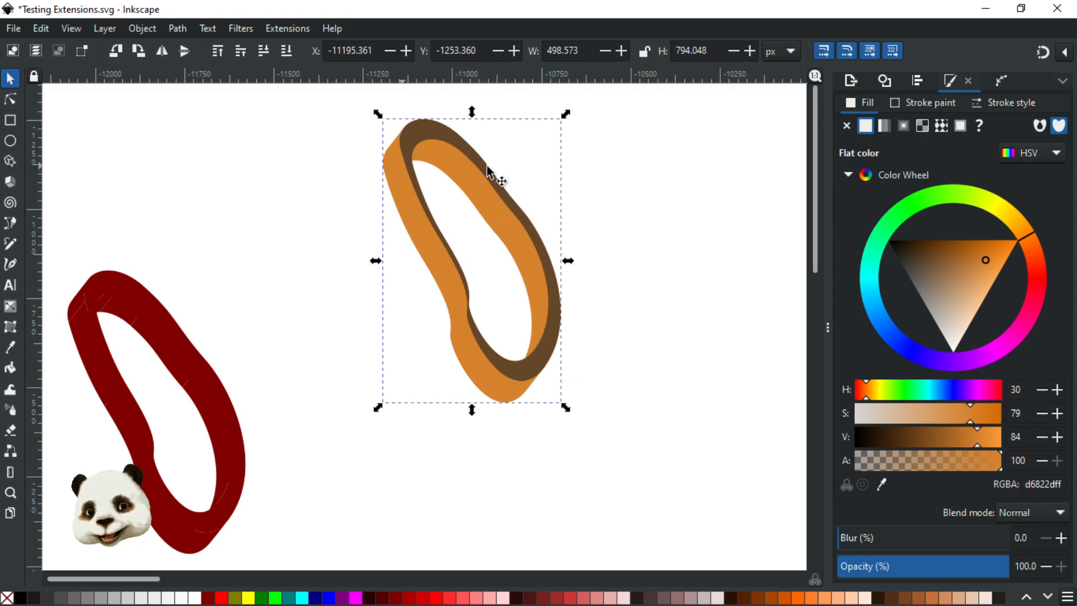
Step: Set the brown outline aside, delete the dark red shape and merged orange shadow, and reposition the outline at about X -11831, Y -1163 px
{"action": "scroll", "coordinate": [556, 228], "scroll_direction": "down", "scroll_amount": 3}
{"action": "scroll", "coordinate": [609, 242], "scroll_direction": "up", "scroll_amount": 2}
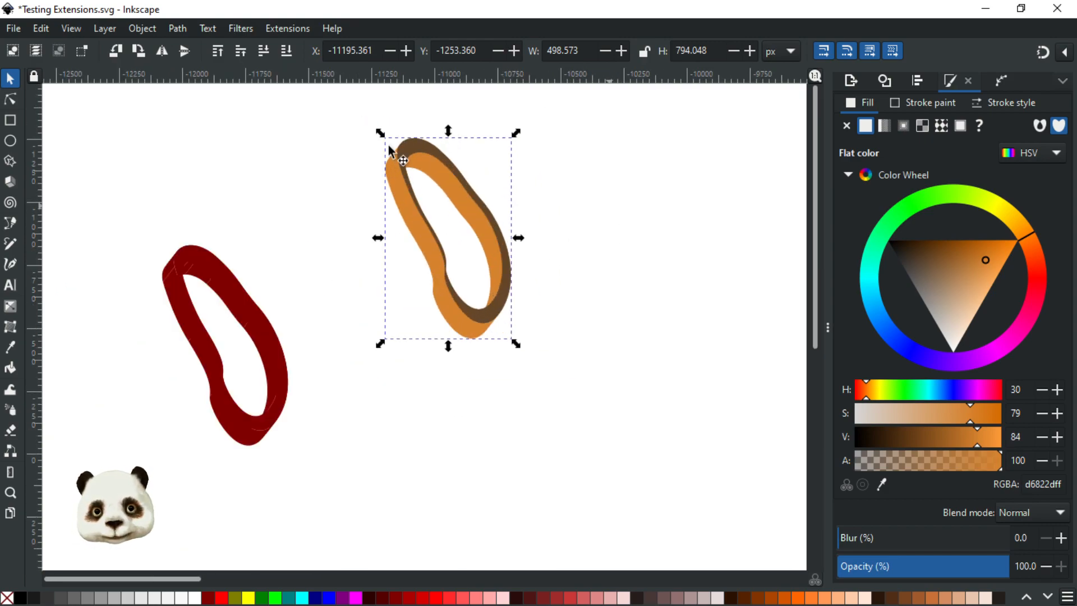
{"action": "scroll", "coordinate": [468, 161], "scroll_direction": "up", "scroll_amount": 2}
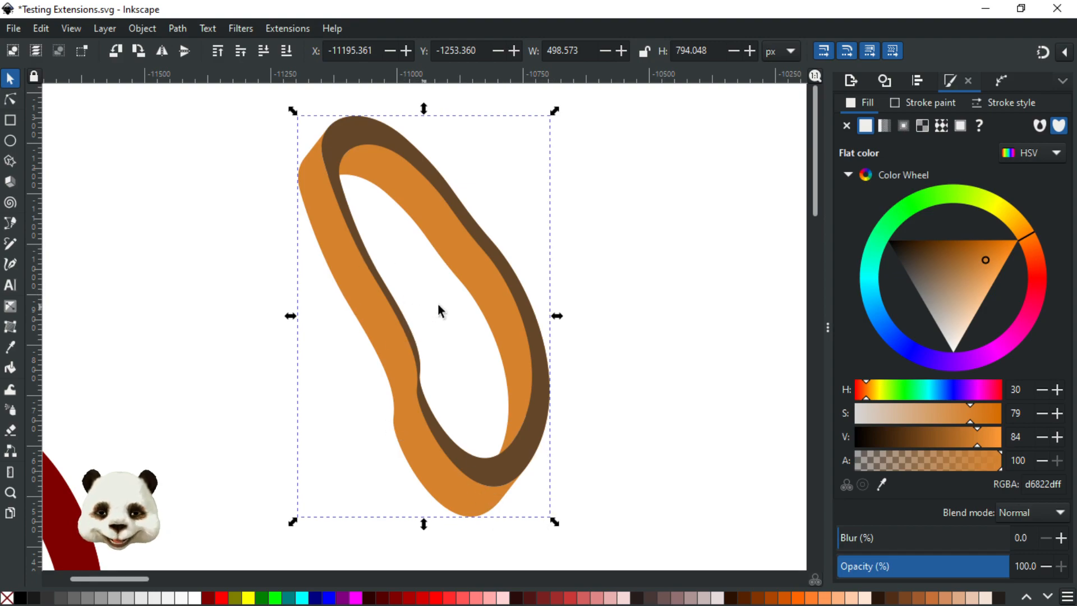
{"action": "scroll", "coordinate": [426, 227], "scroll_direction": "down", "scroll_amount": 2}
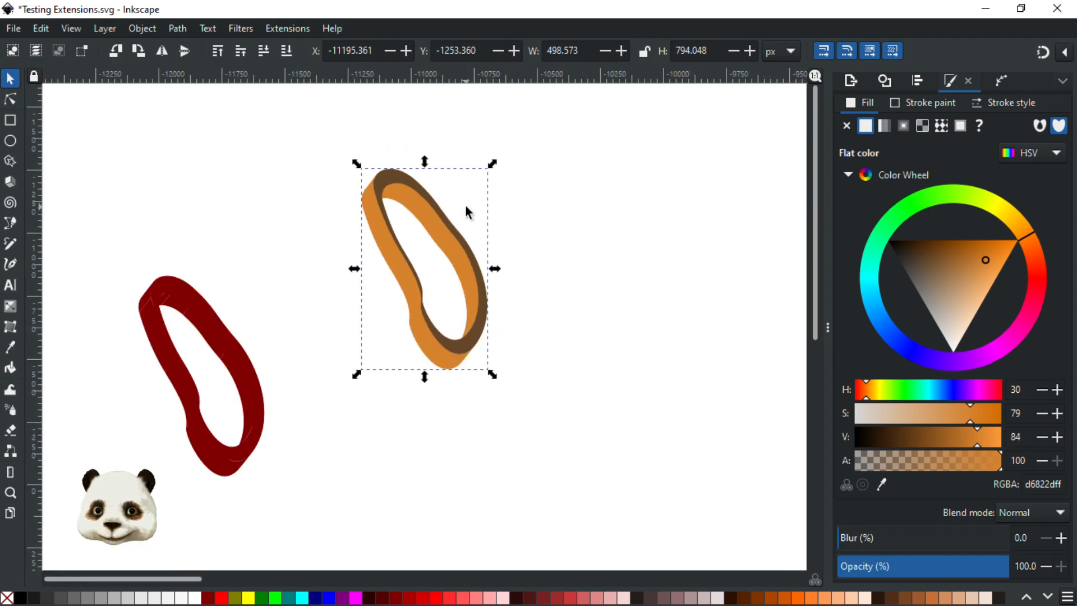
{"action": "scroll", "coordinate": [474, 221], "scroll_direction": "up", "scroll_amount": 1}
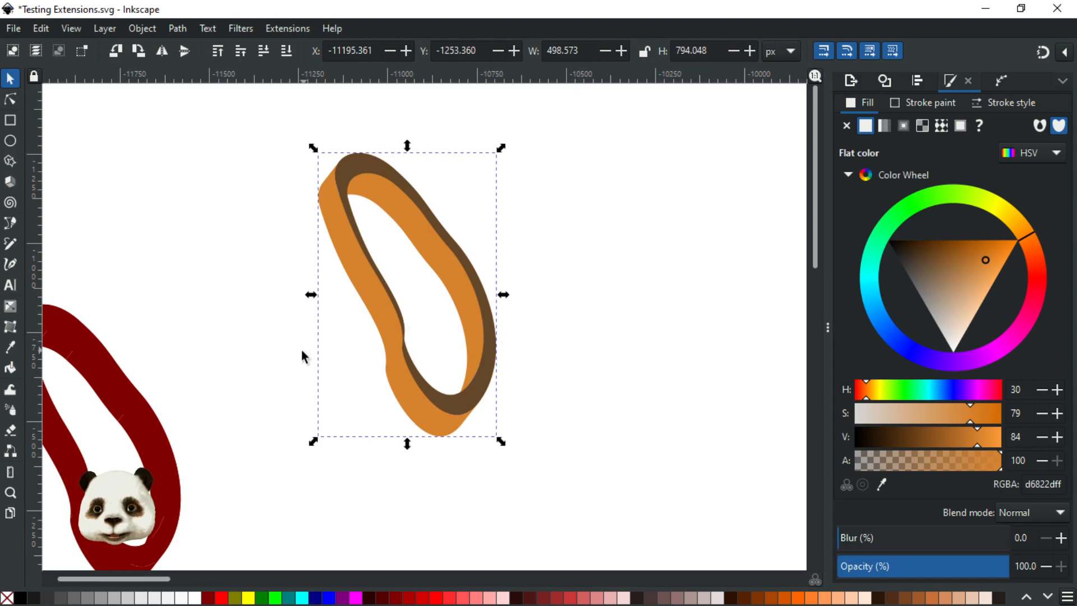
{"action": "scroll", "coordinate": [302, 352], "scroll_direction": "down", "scroll_amount": 2}
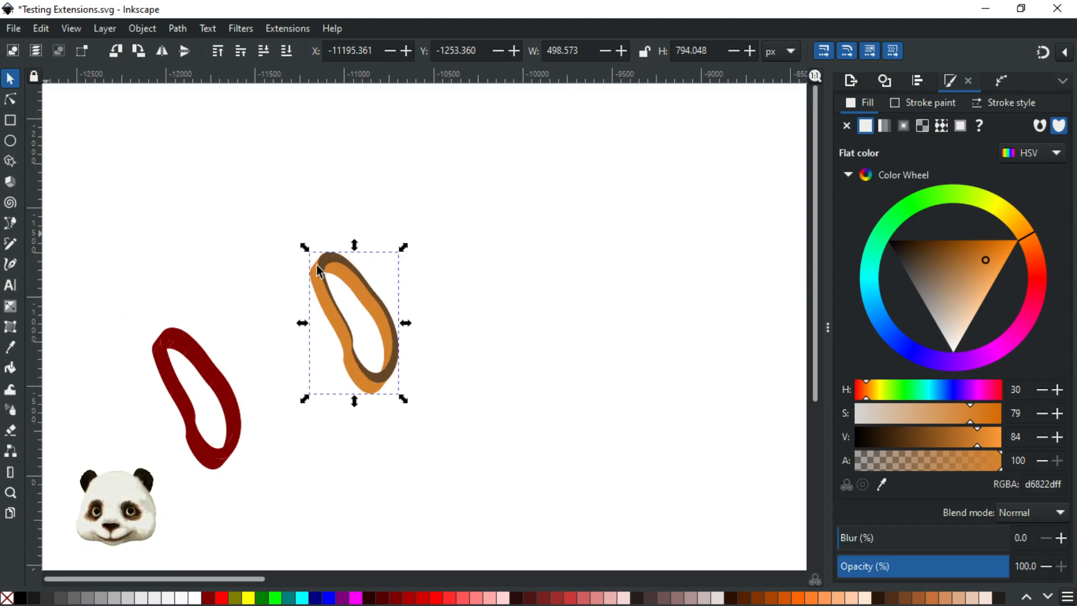
{"action": "left_click_drag", "start_coordinate": [330, 258], "coordinate": [573, 217]}
{"action": "left_click_drag", "start_coordinate": [458, 211], "coordinate": [115, 472]}
{"action": "key", "text": "Delete"}
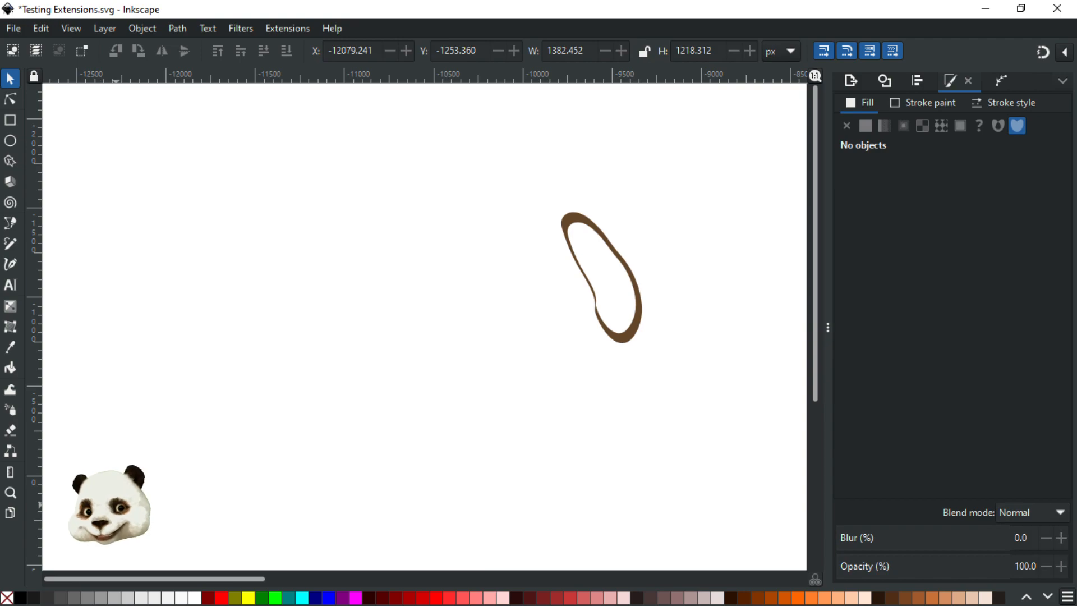
{"action": "left_click_drag", "start_coordinate": [563, 225], "coordinate": [197, 275]}
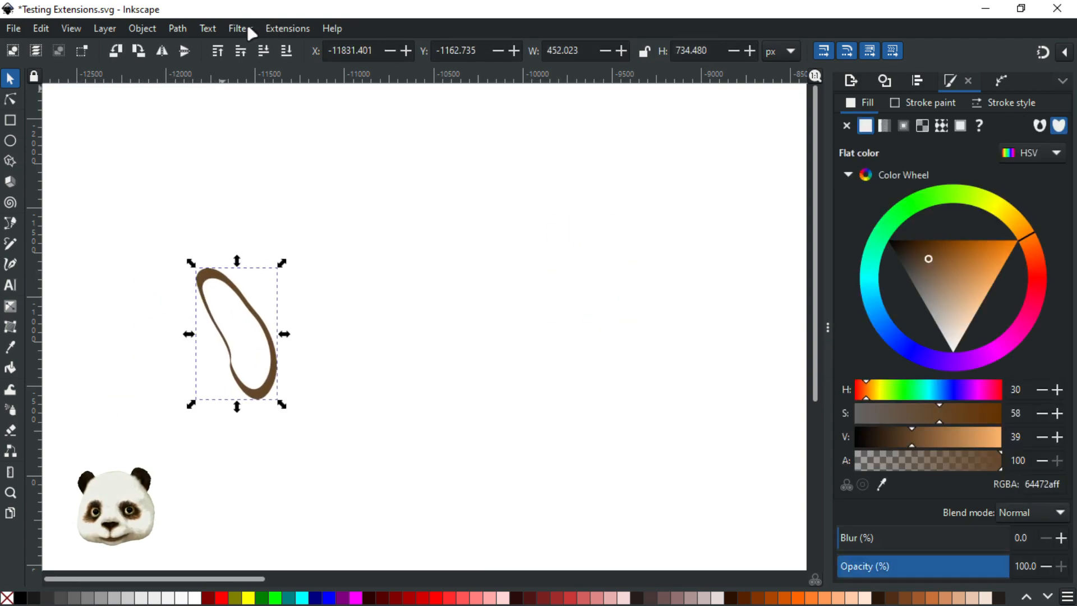
Step: Apply the Inset/Outset Halo extension to the brown outline with width 50.0 and 20 steps
{"action": "left_click", "coordinate": [270, 29]}
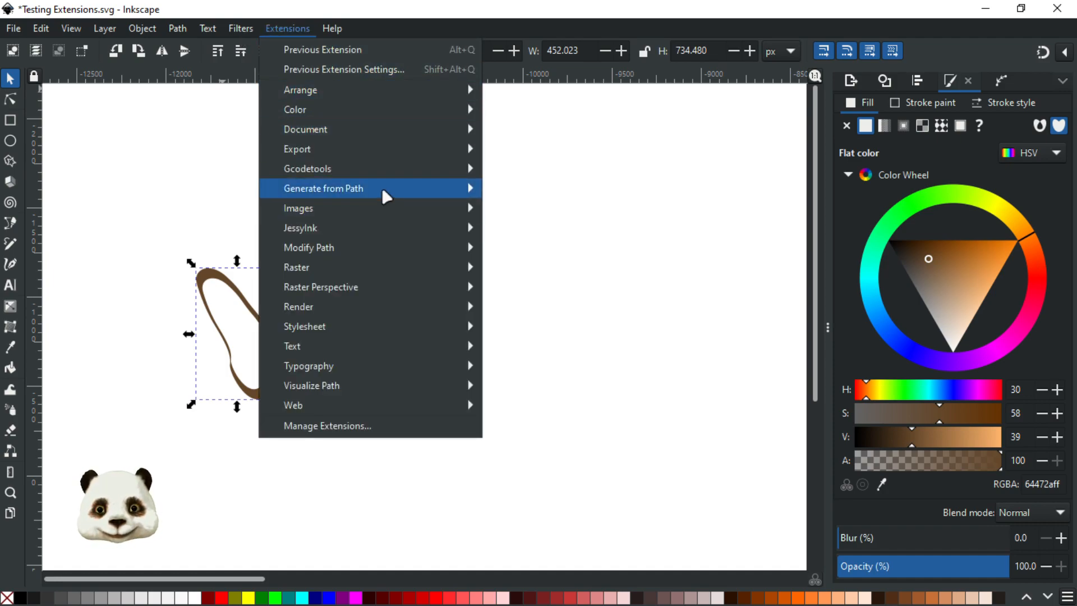
{"action": "mouse_move", "coordinate": [381, 185]}
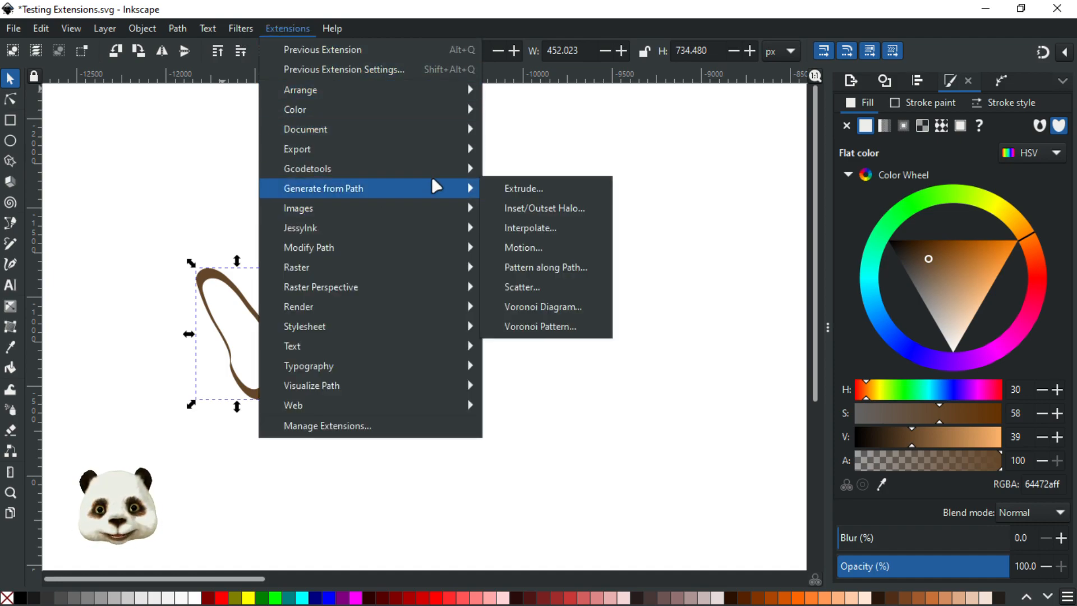
{"action": "left_click", "coordinate": [561, 218]}
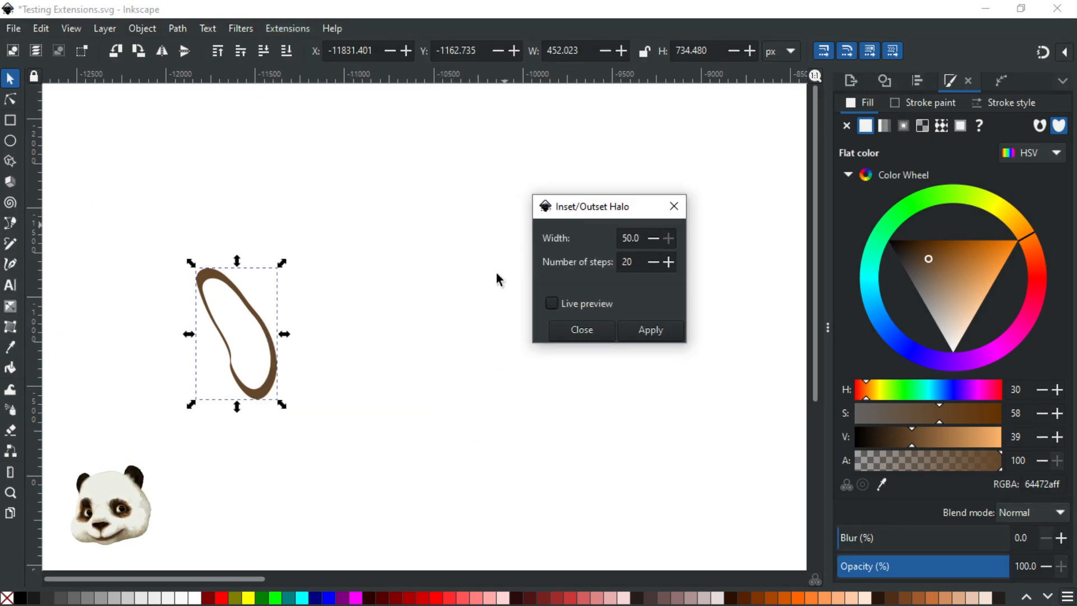
{"action": "left_click", "coordinate": [553, 300]}
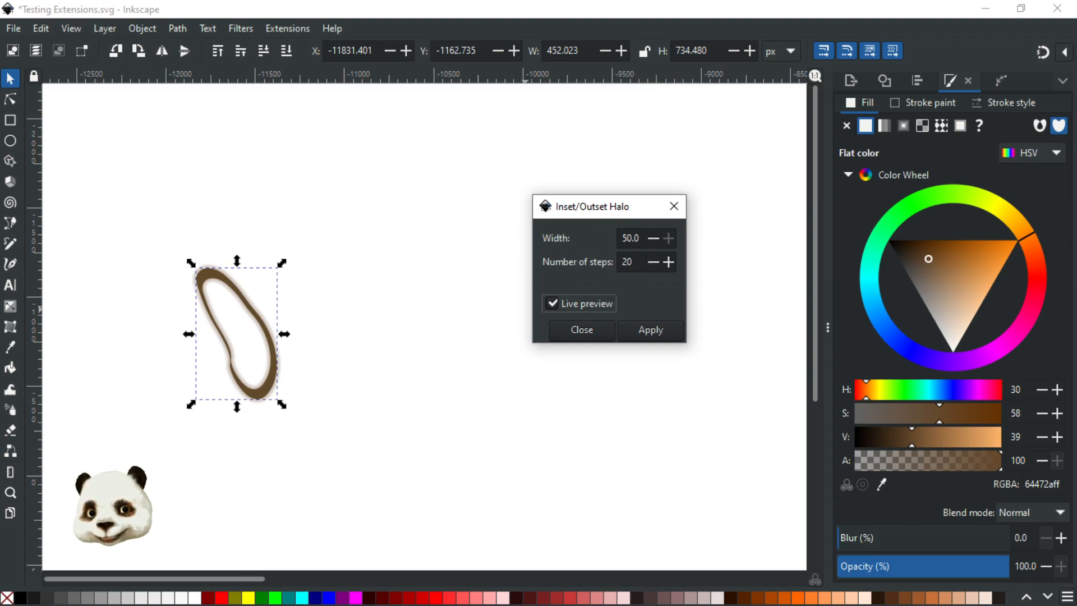
{"action": "left_click", "coordinate": [659, 336]}
{"action": "left_click", "coordinate": [608, 331]}
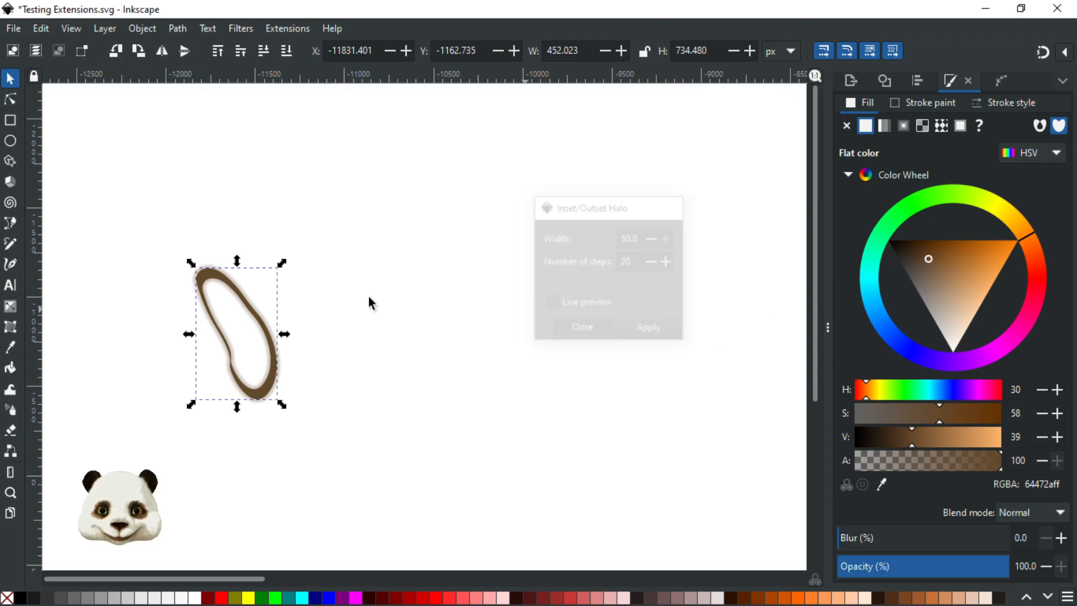
Step: Examine the halo group's structure among the document objects, checking its individual paths and the group as a whole
{"action": "key", "text": "ctrl+shift+l"}
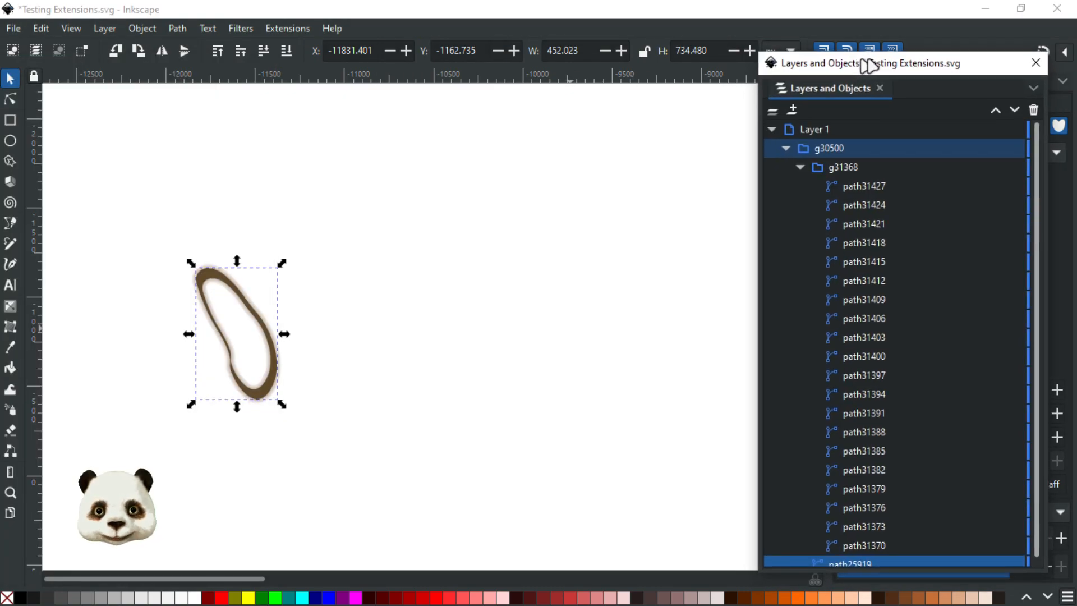
{"action": "left_click_drag", "start_coordinate": [867, 73], "coordinate": [889, 68]}
{"action": "scroll", "coordinate": [254, 379], "scroll_direction": "up", "scroll_amount": 3}
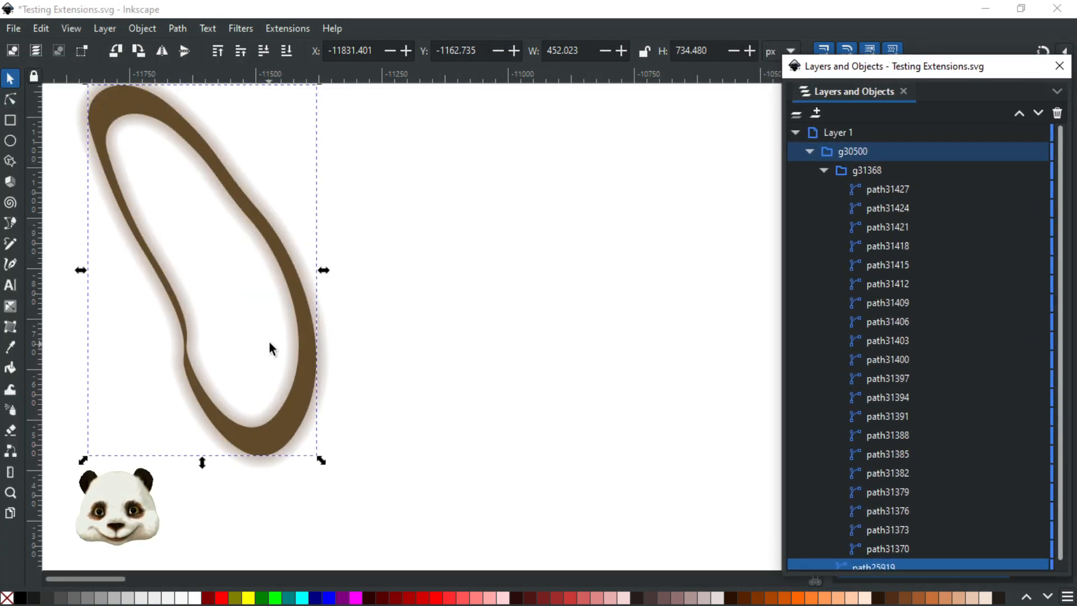
{"action": "left_click", "coordinate": [904, 191]}
{"action": "left_click", "coordinate": [904, 266]}
{"action": "left_click", "coordinate": [904, 341]}
{"action": "left_click", "coordinate": [904, 416]}
{"action": "left_click", "coordinate": [905, 436]}
{"action": "scroll", "coordinate": [904, 440], "scroll_direction": "down", "scroll_amount": 1}
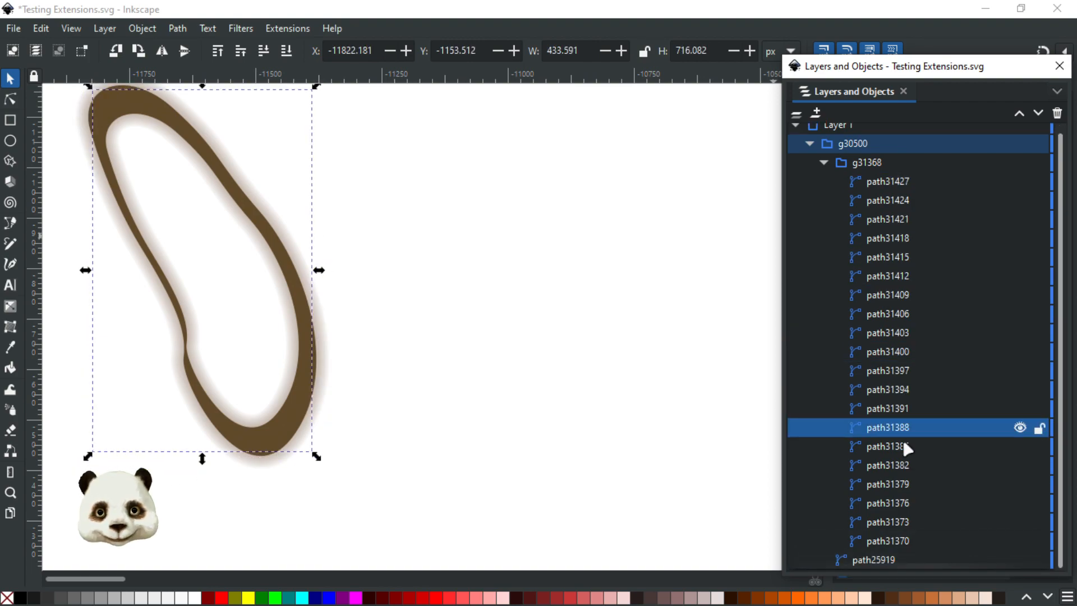
{"action": "left_click", "coordinate": [890, 545]}
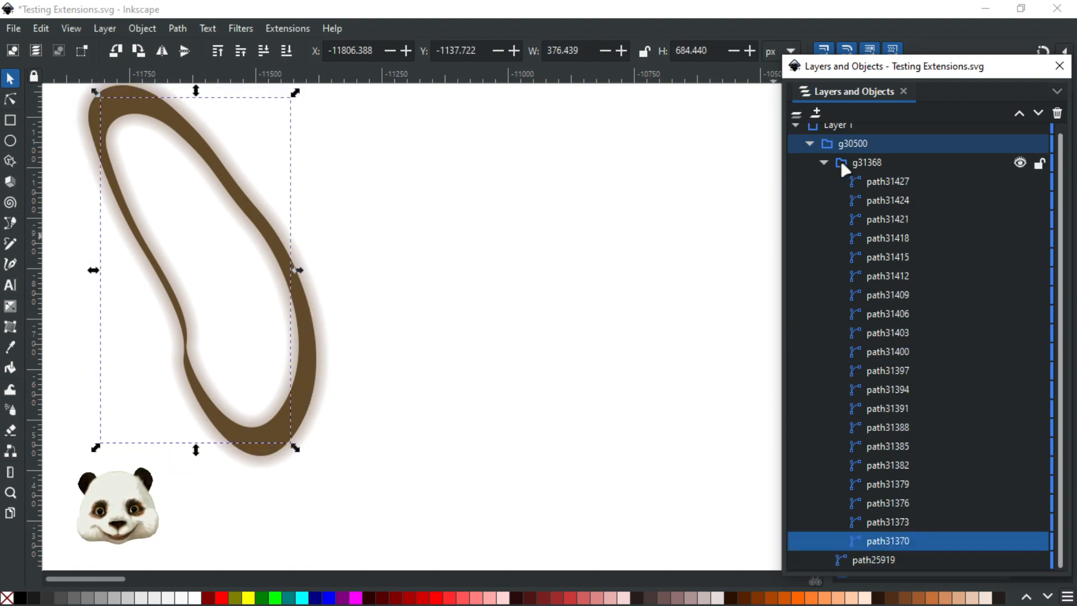
{"action": "left_click", "coordinate": [824, 163]}
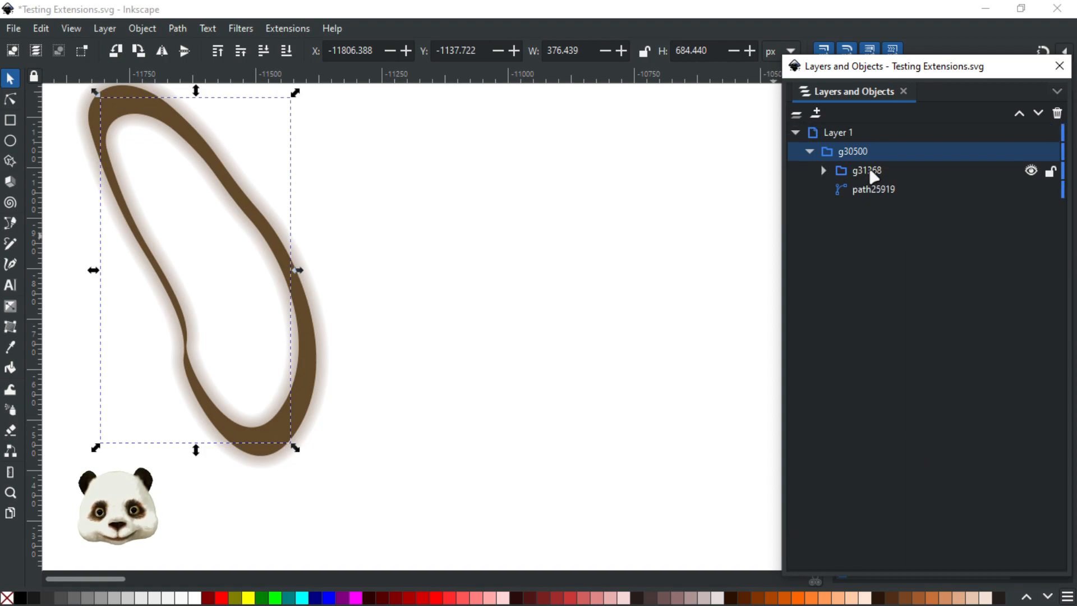
{"action": "left_click", "coordinate": [918, 174]}
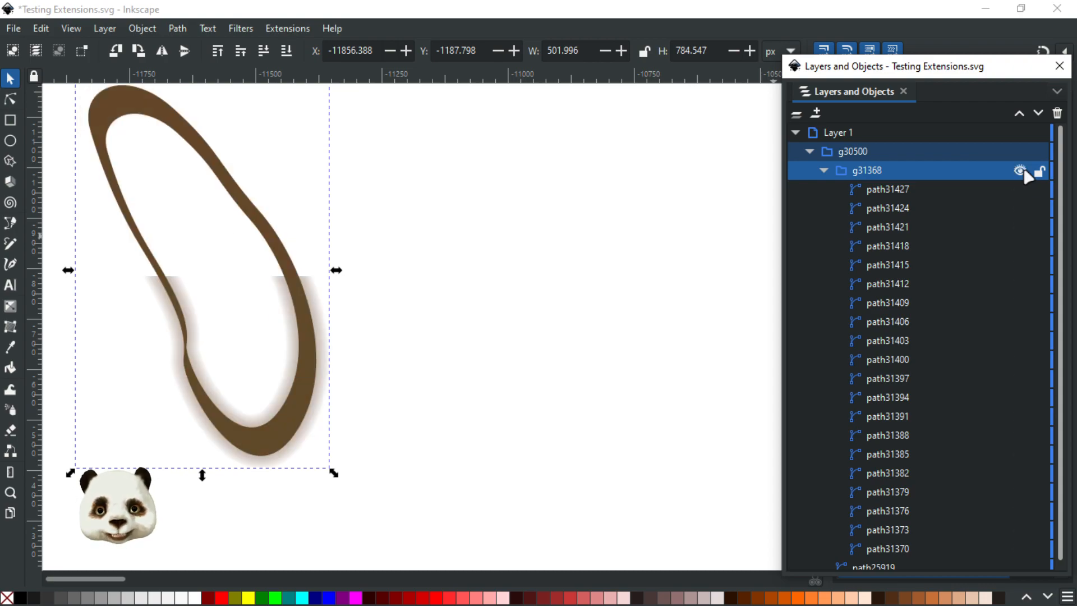
{"action": "left_click", "coordinate": [921, 191]}
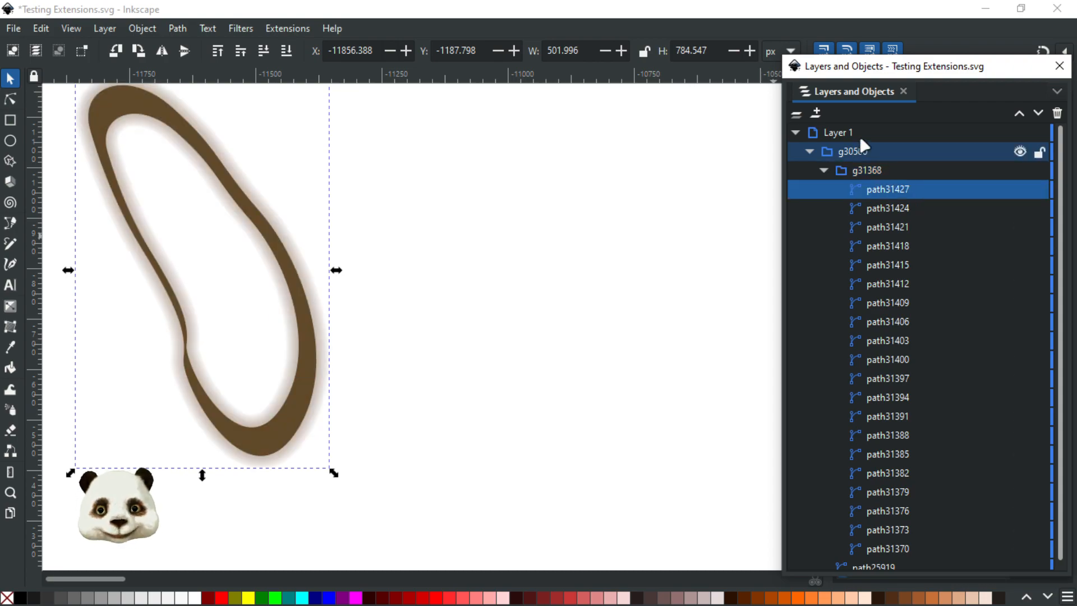
Step: Inspect the fill colour and opacity of individual halo paths with the object list moved clear of the fill settings
{"action": "mouse_move", "coordinate": [879, 66]}
{"action": "left_mouse_down"}
{"action": "mouse_move", "coordinate": [555, 64]}
{"action": "mouse_move", "coordinate": [627, 63]}
{"action": "left_mouse_up"}
{"action": "left_click", "coordinate": [642, 268]}
{"action": "left_click", "coordinate": [647, 379]}
{"action": "left_click", "coordinate": [646, 471]}
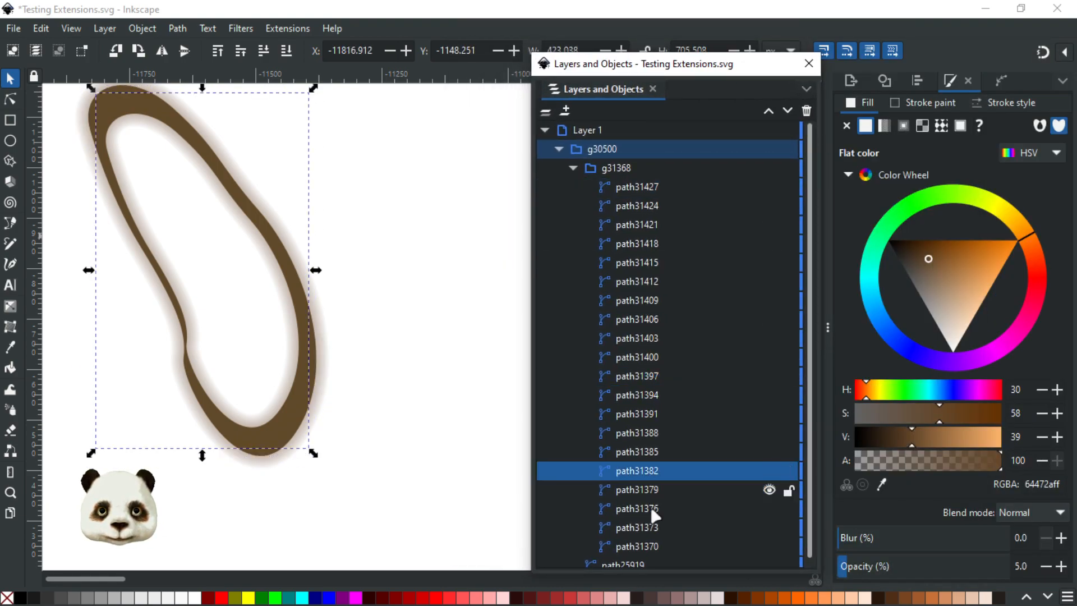
{"action": "left_click", "coordinate": [650, 509]}
{"action": "left_click", "coordinate": [640, 489]}
{"action": "left_click", "coordinate": [639, 414]}
{"action": "left_click", "coordinate": [639, 300]}
{"action": "left_click", "coordinate": [660, 224]}
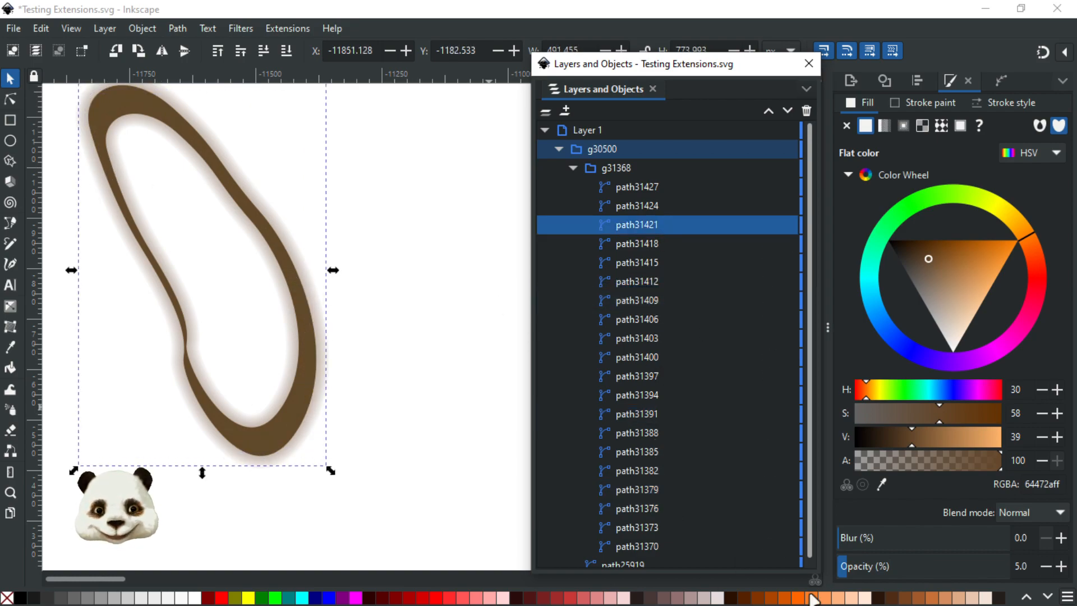
{"action": "left_click", "coordinate": [626, 305]}
{"action": "left_click", "coordinate": [641, 357]}
{"action": "left_click", "coordinate": [652, 433]}
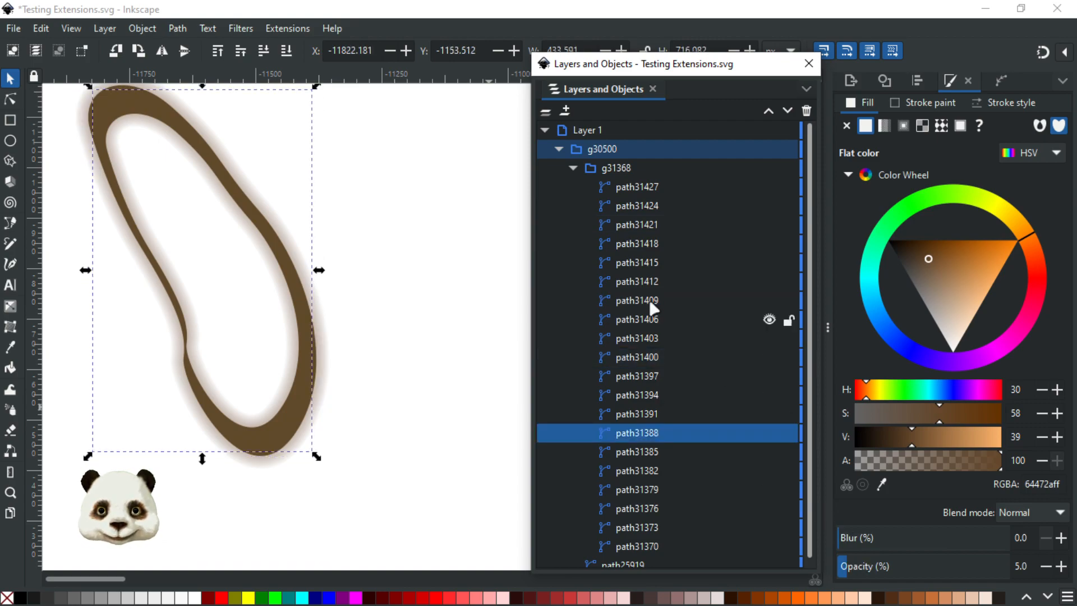
{"action": "left_click", "coordinate": [639, 226]}
Step: Delete the halo group g31368 and select the remaining brown outline path
{"action": "left_click", "coordinate": [650, 171]}
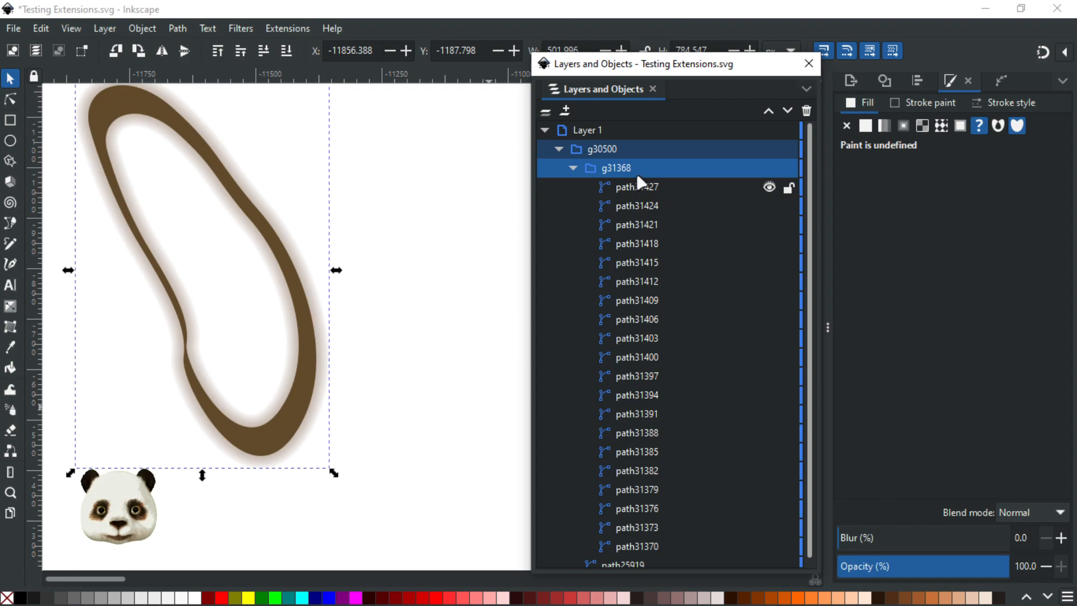
{"action": "key", "text": "Delete"}
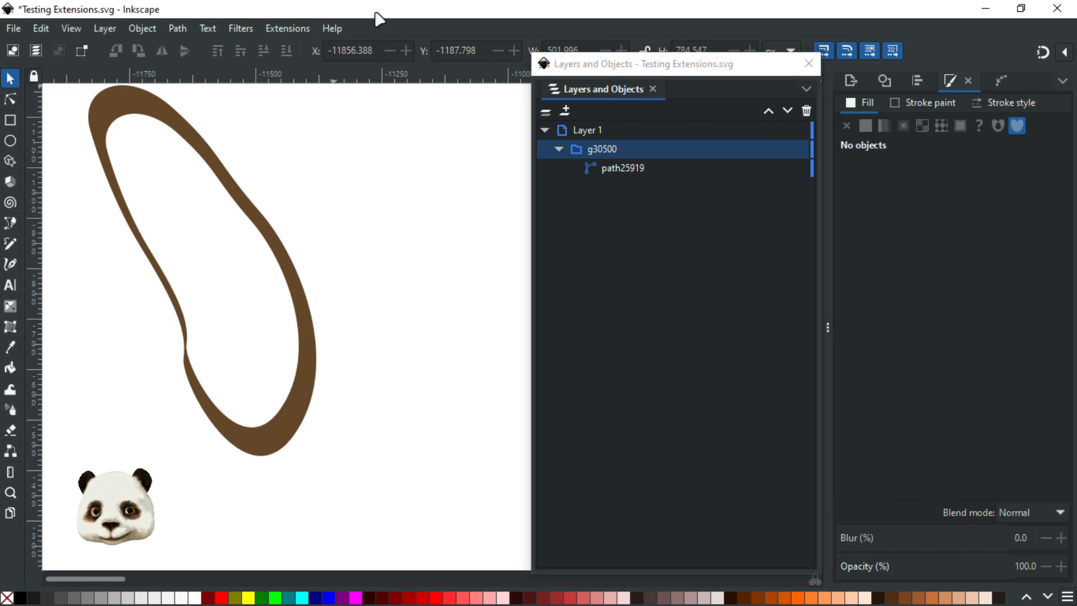
{"action": "left_click", "coordinate": [126, 102]}
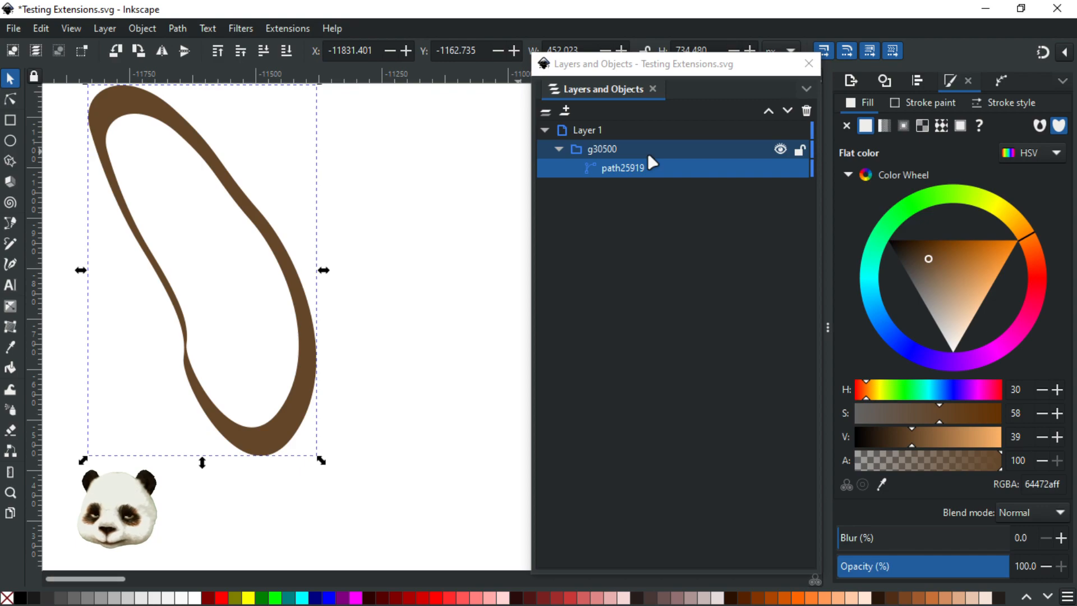
{"action": "left_click", "coordinate": [643, 171]}
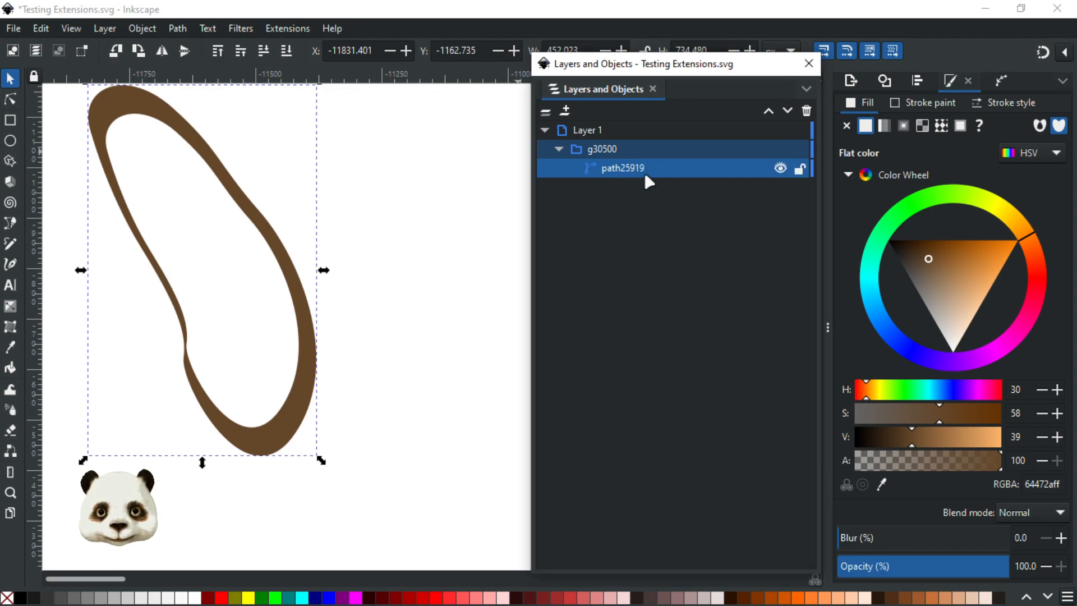
Step: Take the brown outline path out of group g30500 and Layer 1, delete the emptied group, and clear away the object list
{"action": "left_click", "coordinate": [332, 203]}
{"action": "left_click_drag", "start_coordinate": [627, 167], "coordinate": [639, 149]}
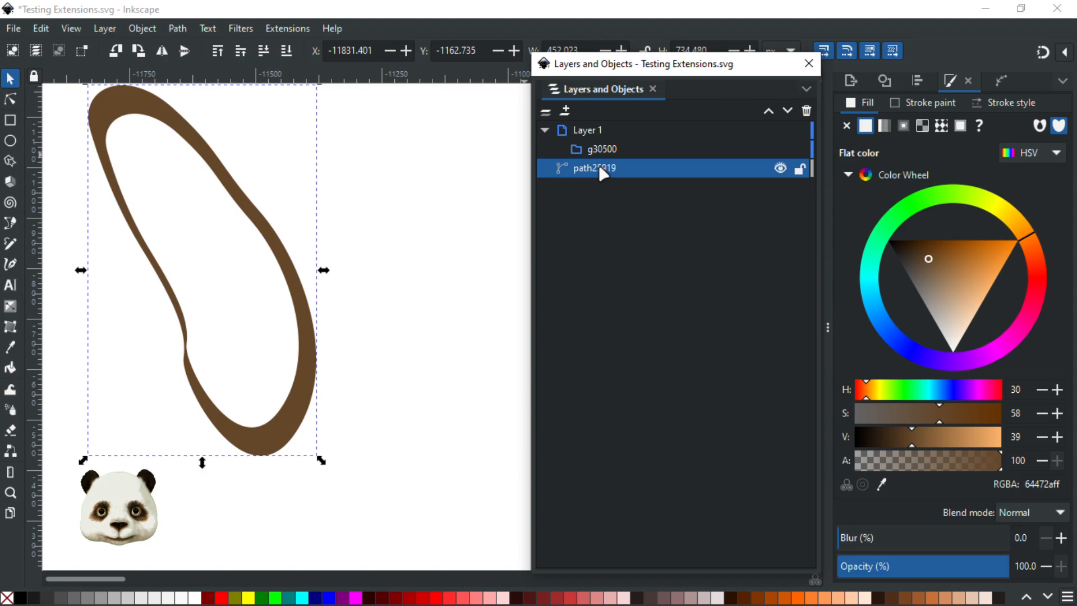
{"action": "left_click", "coordinate": [604, 149]}
{"action": "key", "text": "Delete"}
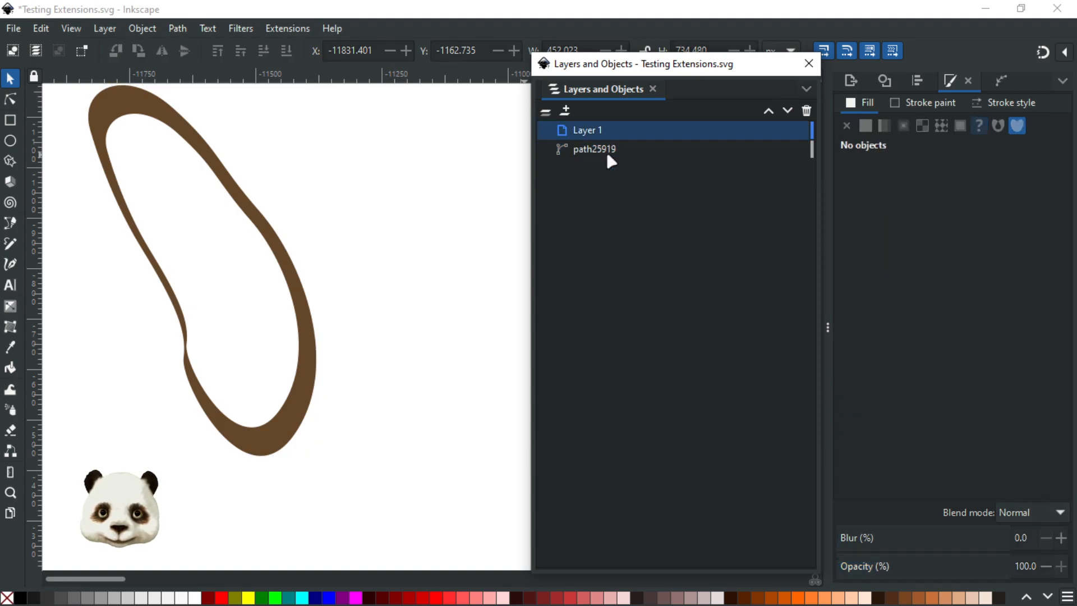
{"action": "left_click_drag", "start_coordinate": [680, 67], "coordinate": [0, 128]}
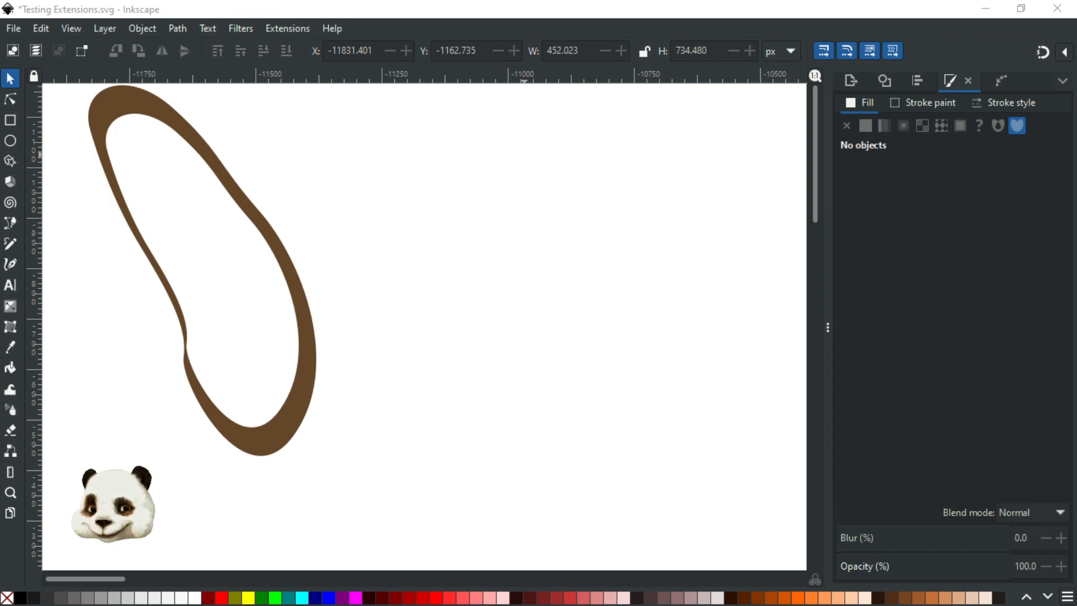
Step: Recolor the outline's fill orange-brown (b66b20ff) and save the document
{"action": "scroll", "coordinate": [377, 153], "scroll_direction": "down", "scroll_amount": 1}
{"action": "left_click_drag", "start_coordinate": [388, 150], "coordinate": [543, 294]}
{"action": "left_click", "coordinate": [348, 256]}
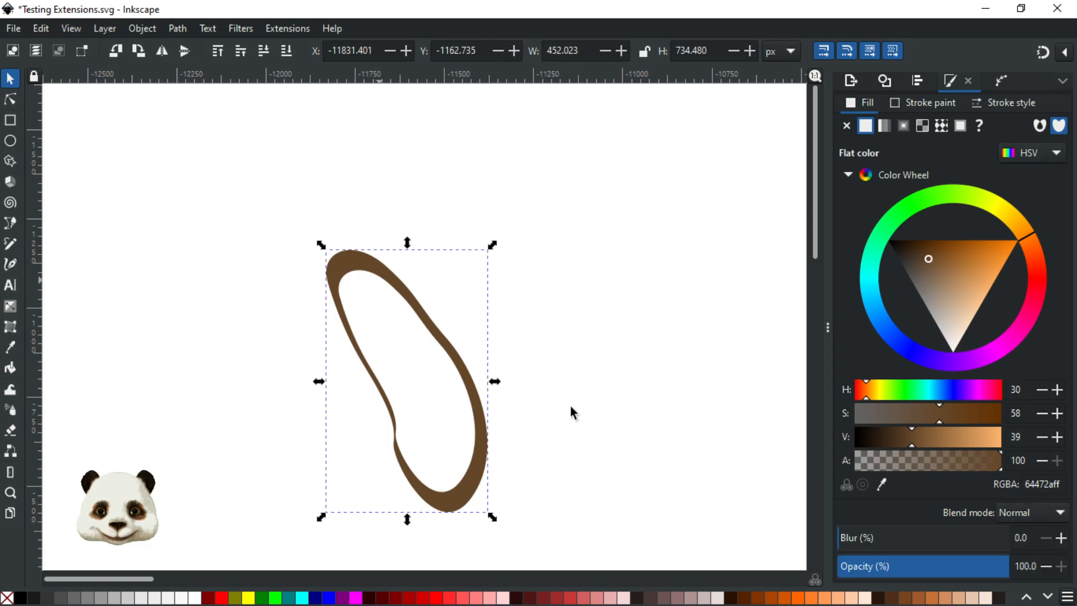
{"action": "left_click_drag", "start_coordinate": [907, 268], "coordinate": [972, 254]}
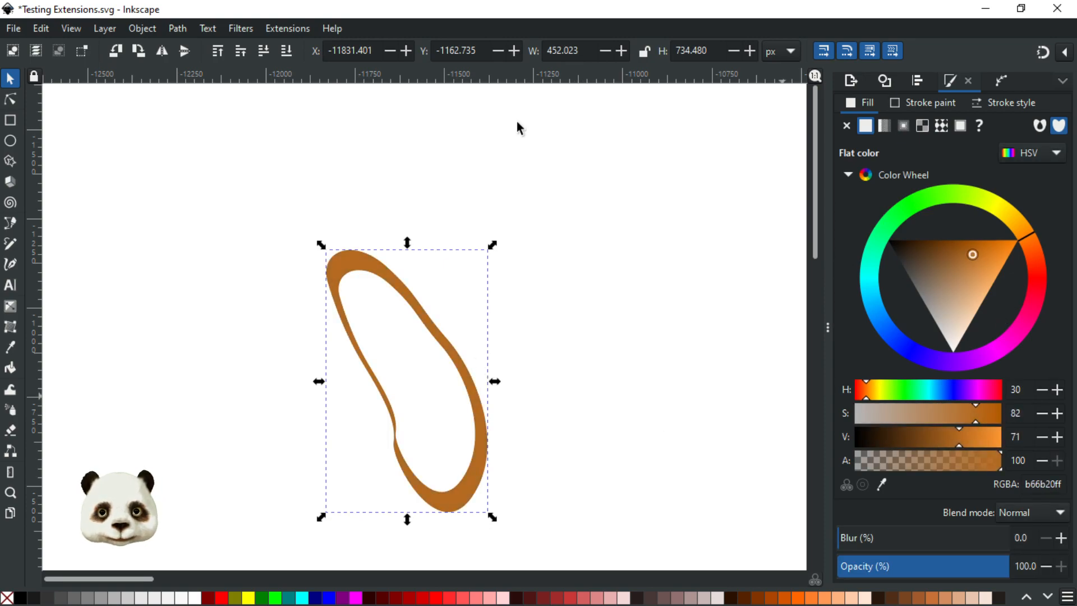
{"action": "left_click", "coordinate": [450, 144]}
{"action": "key", "text": "ctrl+s"}
{"action": "left_click", "coordinate": [285, 28]}
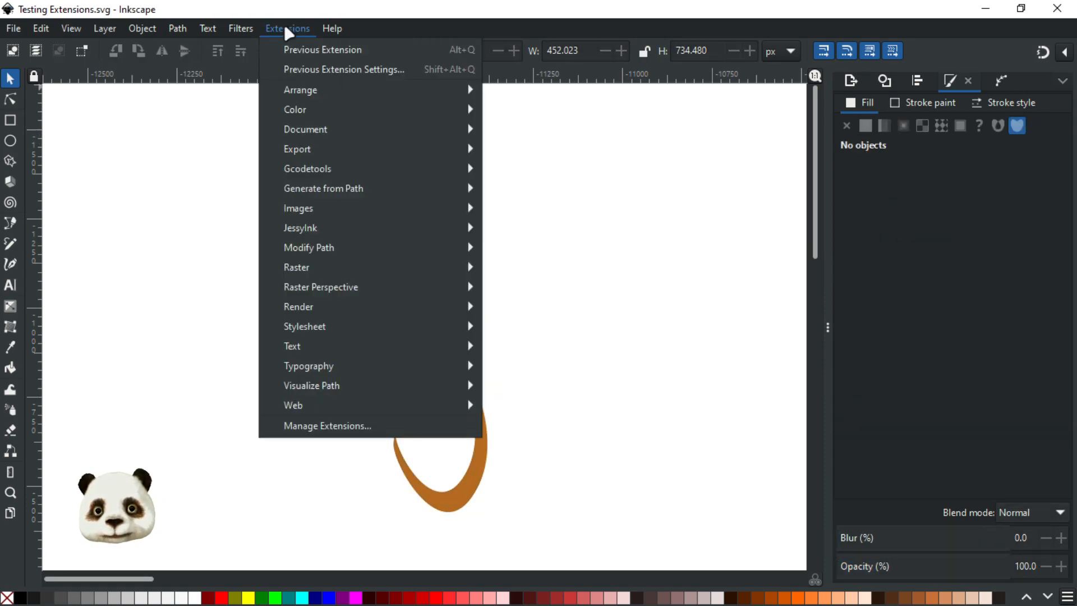
{"action": "mouse_move", "coordinate": [368, 188]}
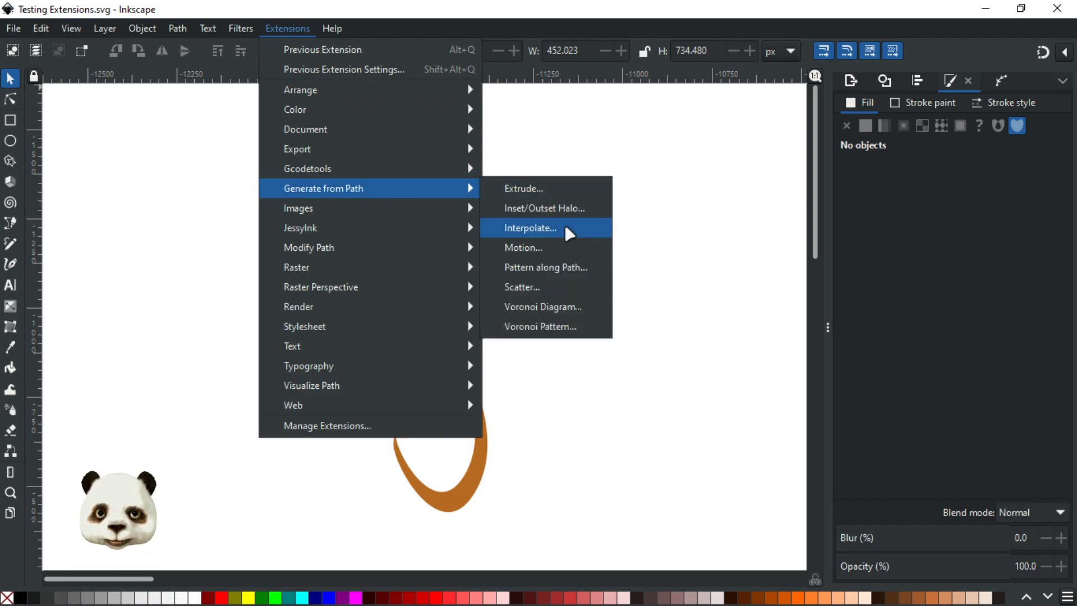
{"action": "left_click", "coordinate": [679, 400]}
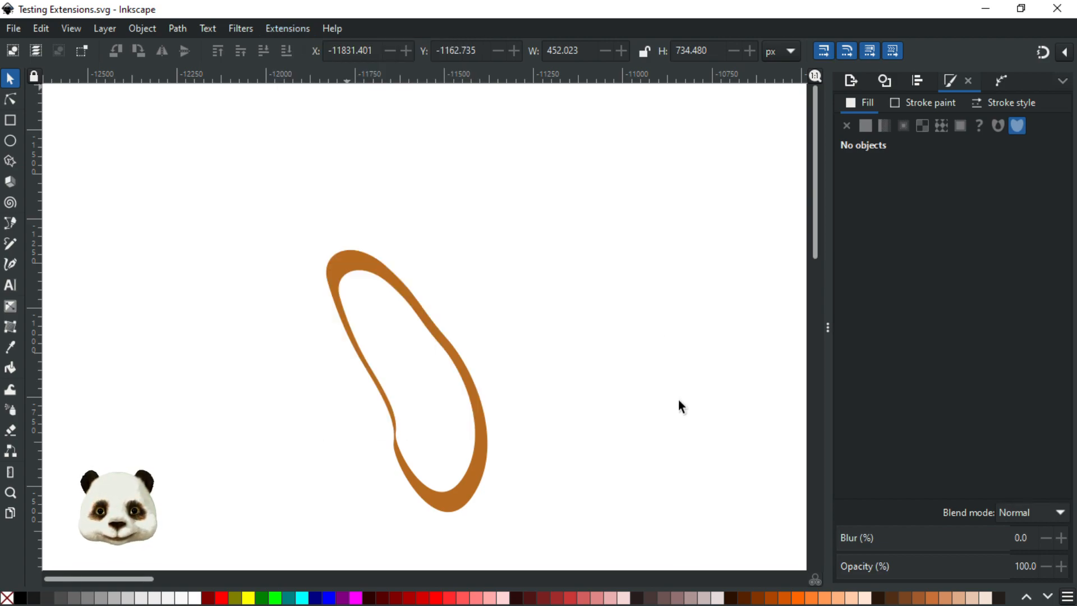
Step: Duplicate the orange-brown outline and place the copy up and to the right at about X -10325, Y -1881 px
{"action": "scroll", "coordinate": [589, 421], "scroll_direction": "down", "scroll_amount": 2}
{"action": "left_click_drag", "start_coordinate": [556, 385], "coordinate": [148, 302]}
{"action": "scroll", "coordinate": [185, 322], "scroll_direction": "down", "scroll_amount": 1}
{"action": "left_click_drag", "start_coordinate": [233, 344], "coordinate": [339, 385]}
{"action": "left_click", "coordinate": [273, 401]}
{"action": "key", "text": "ctrl+d"}
{"action": "left_click_drag", "start_coordinate": [279, 407], "coordinate": [466, 306]}
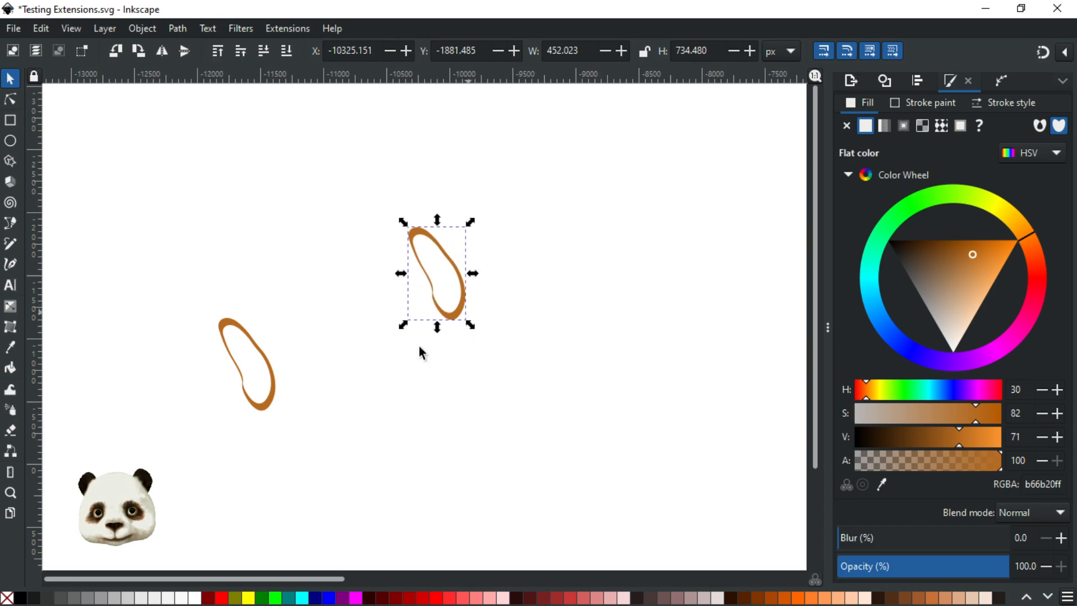
Step: Open Interpolate on both orange-brown outlines with live preview on, and try Duplicate endpaths off and back on
{"action": "left_click", "coordinate": [266, 403], "text": "shift"}
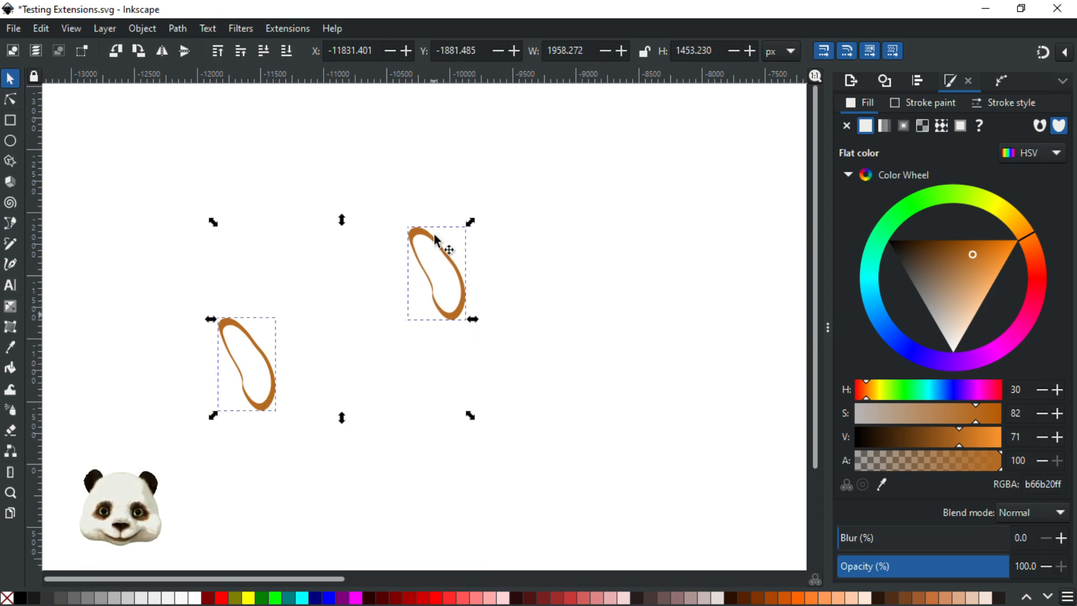
{"action": "left_click", "coordinate": [283, 30]}
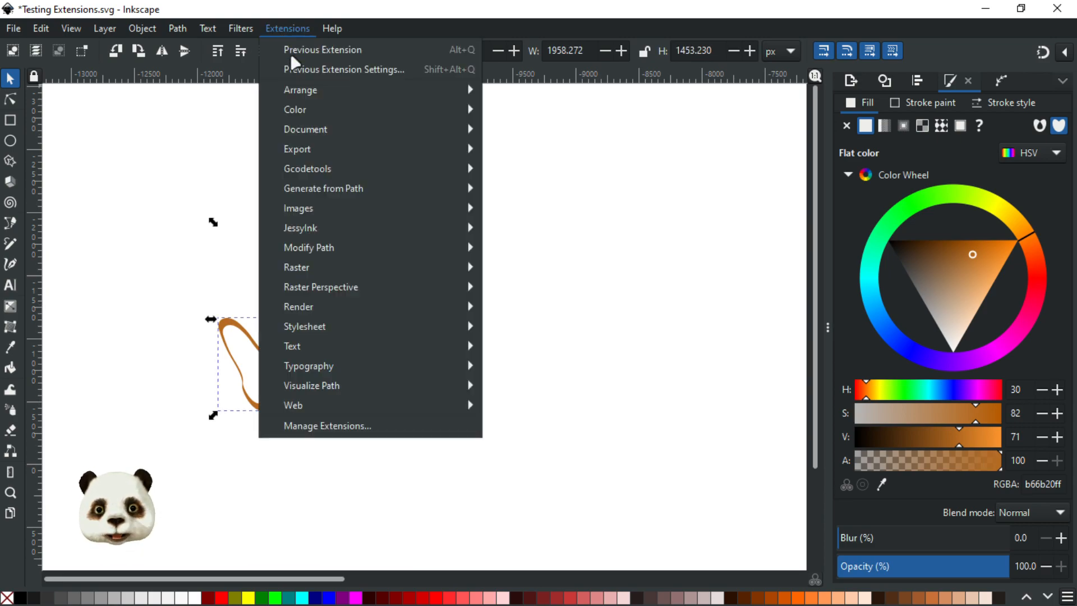
{"action": "mouse_move", "coordinate": [396, 188]}
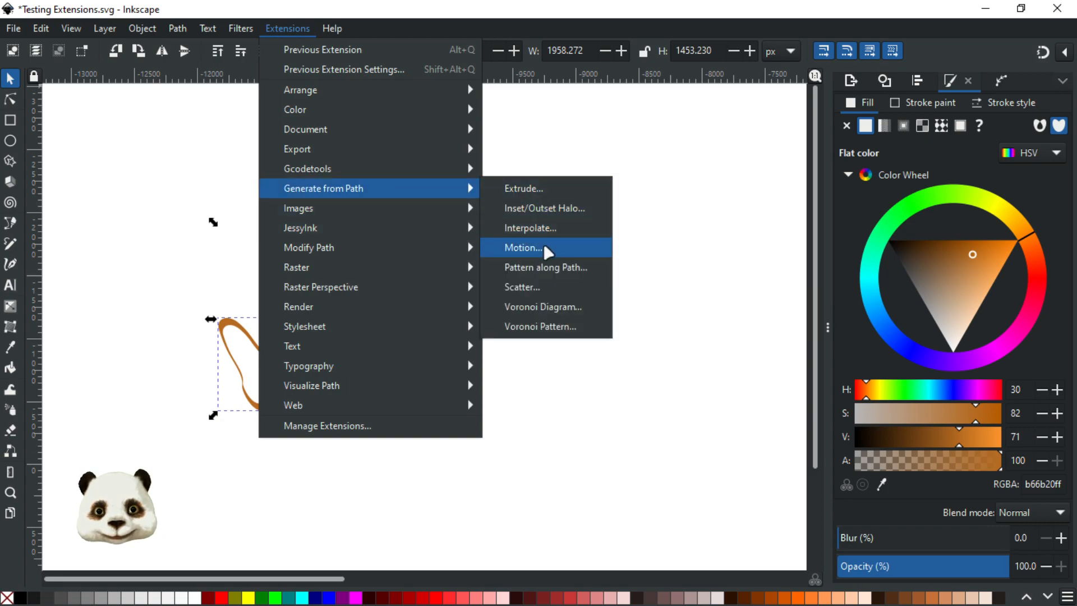
{"action": "left_click", "coordinate": [549, 227]}
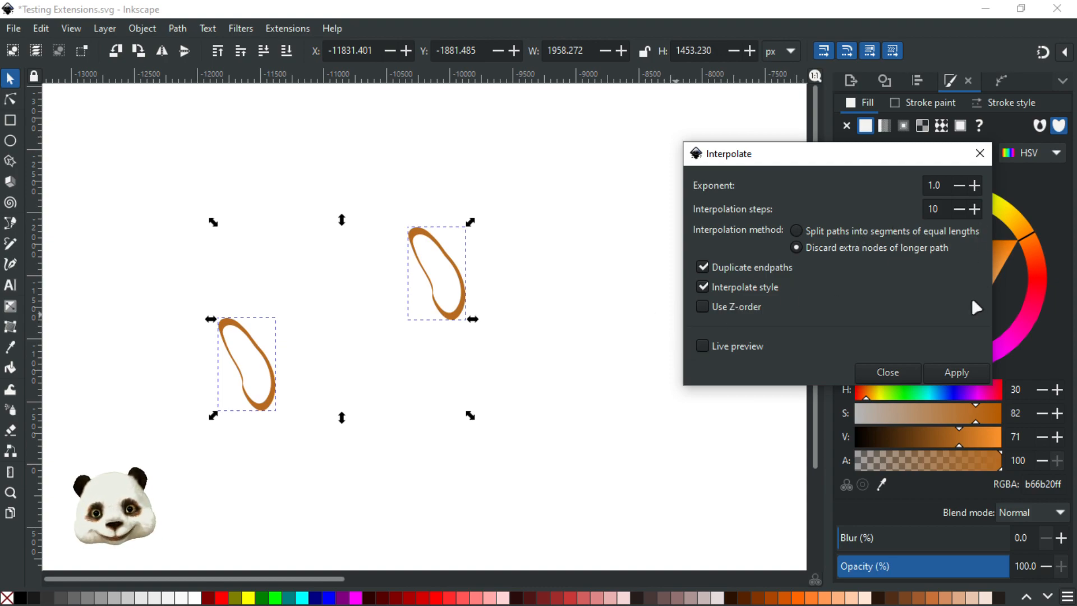
{"action": "left_click", "coordinate": [703, 344]}
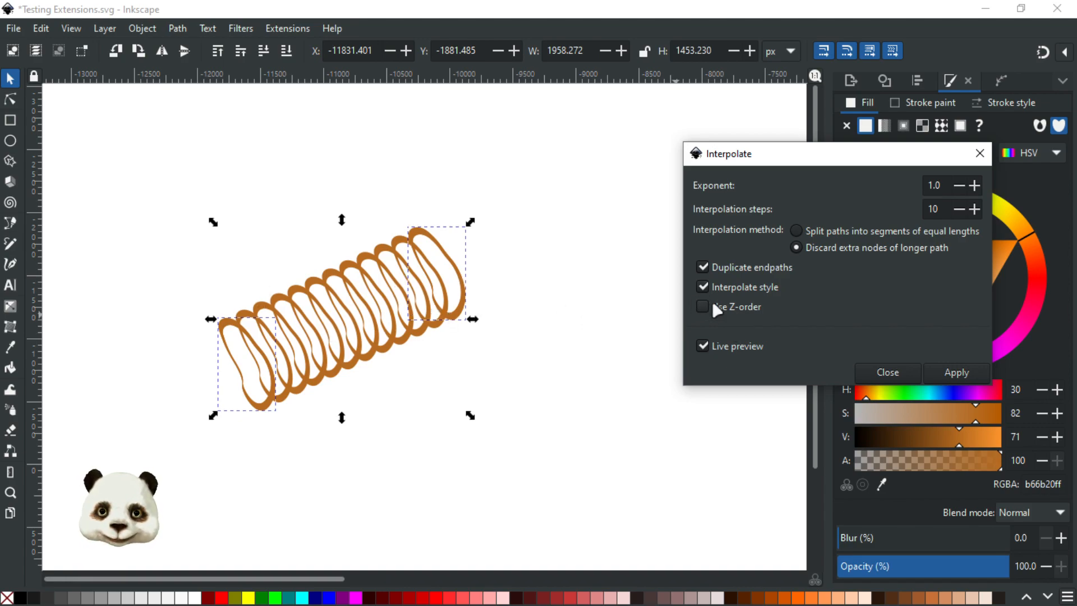
{"action": "left_click", "coordinate": [703, 268]}
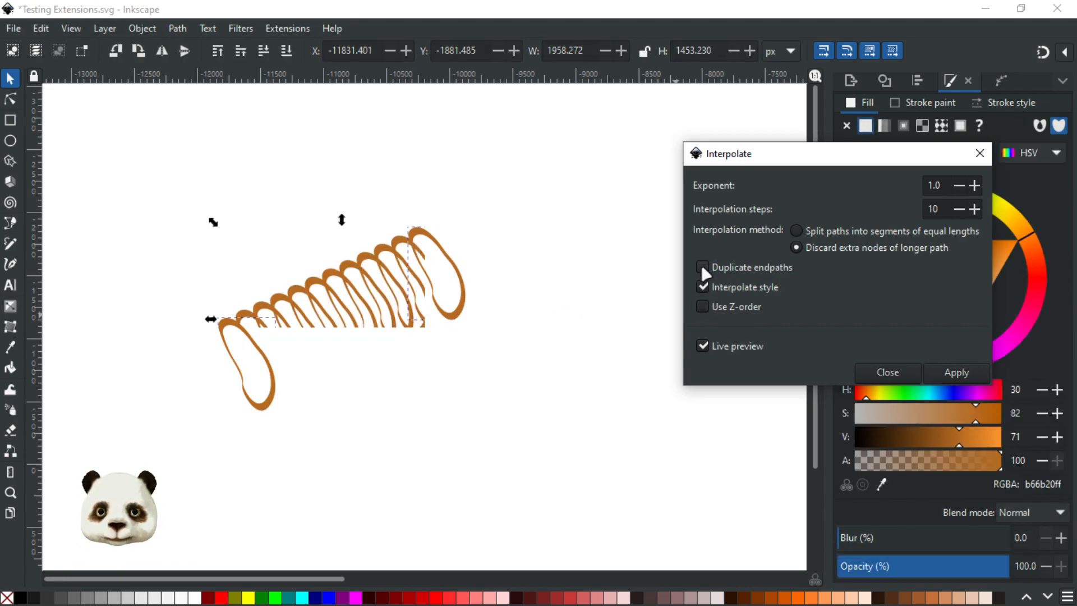
{"action": "left_click", "coordinate": [703, 268]}
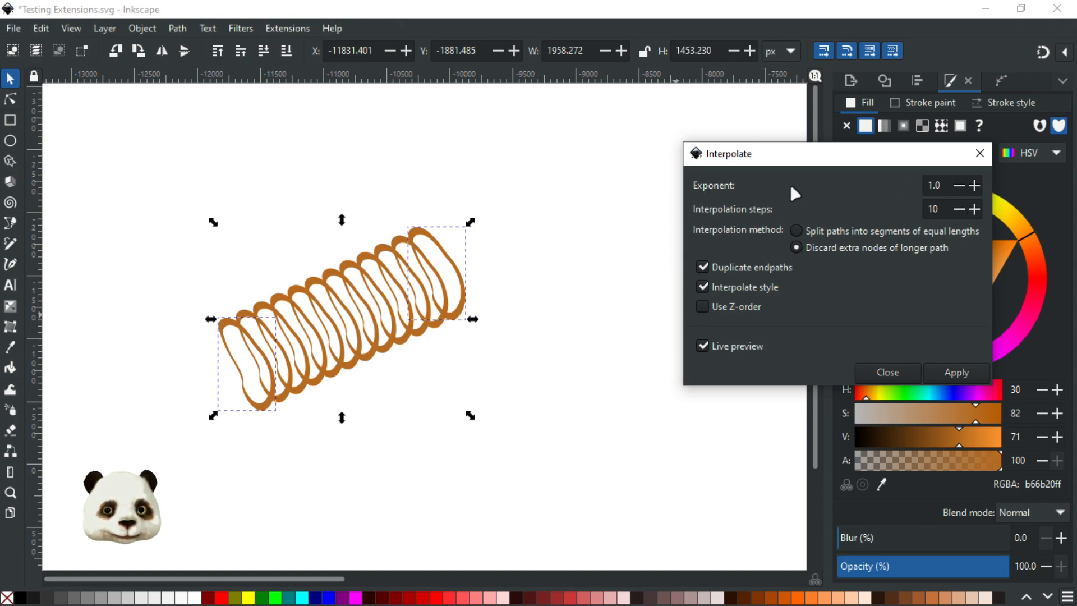
Step: Preview the interpolation with 20 interpolation steps and an exponent of 10
{"action": "double_click", "coordinate": [944, 207]}
{"action": "type", "text": "20"}
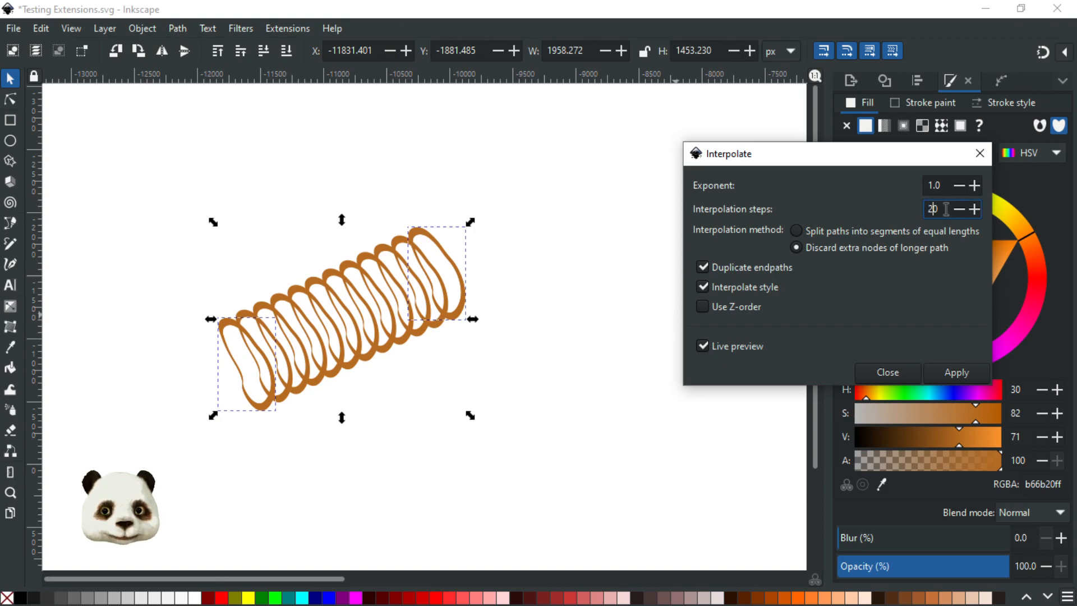
{"action": "left_click", "coordinate": [945, 184]}
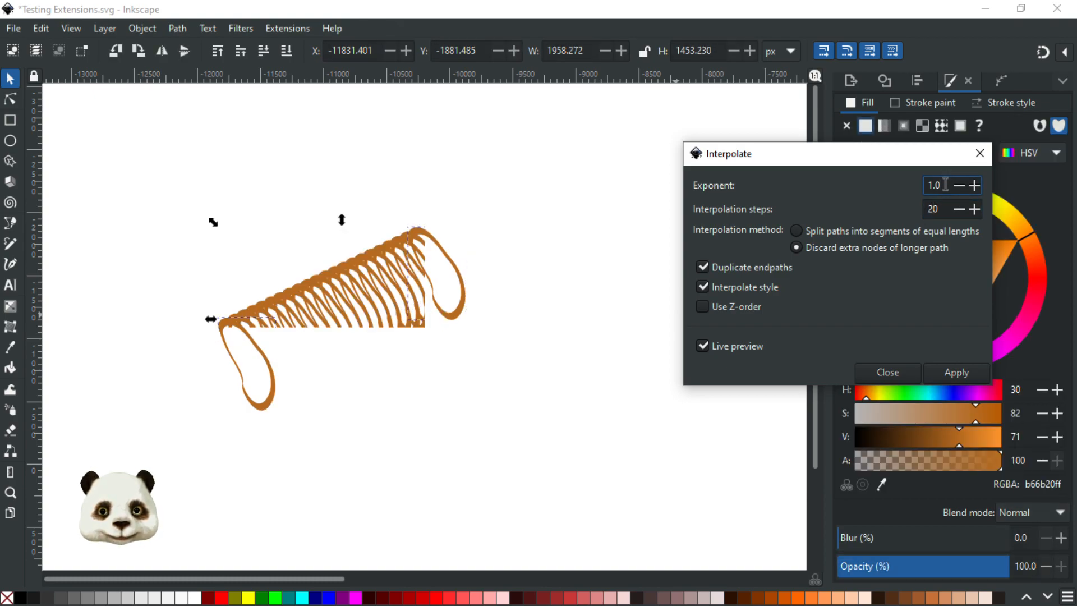
{"action": "type", "text": "0"}
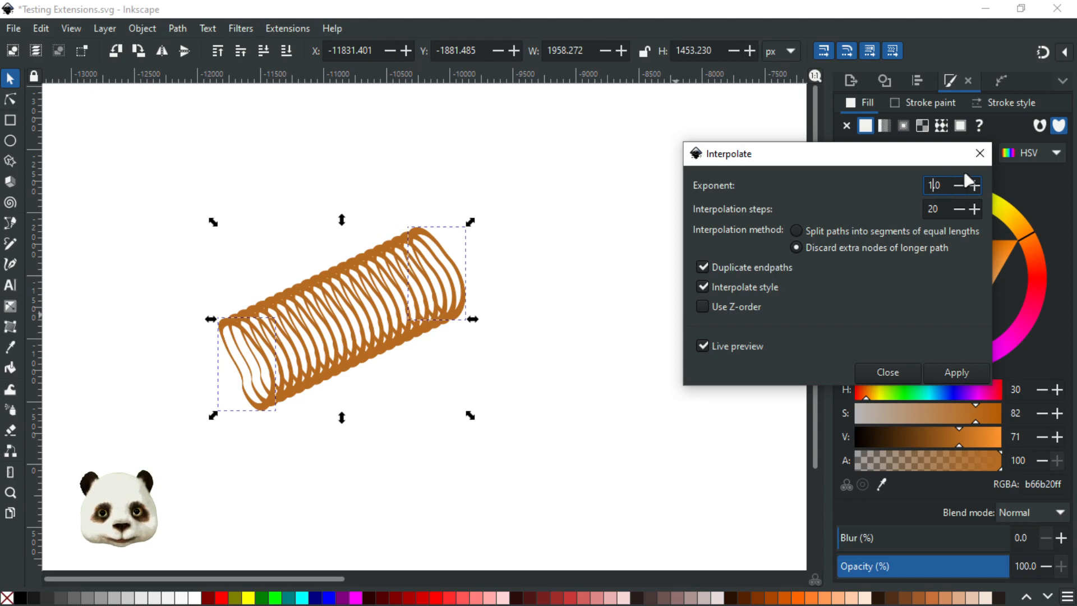
{"action": "left_click", "coordinate": [946, 207]}
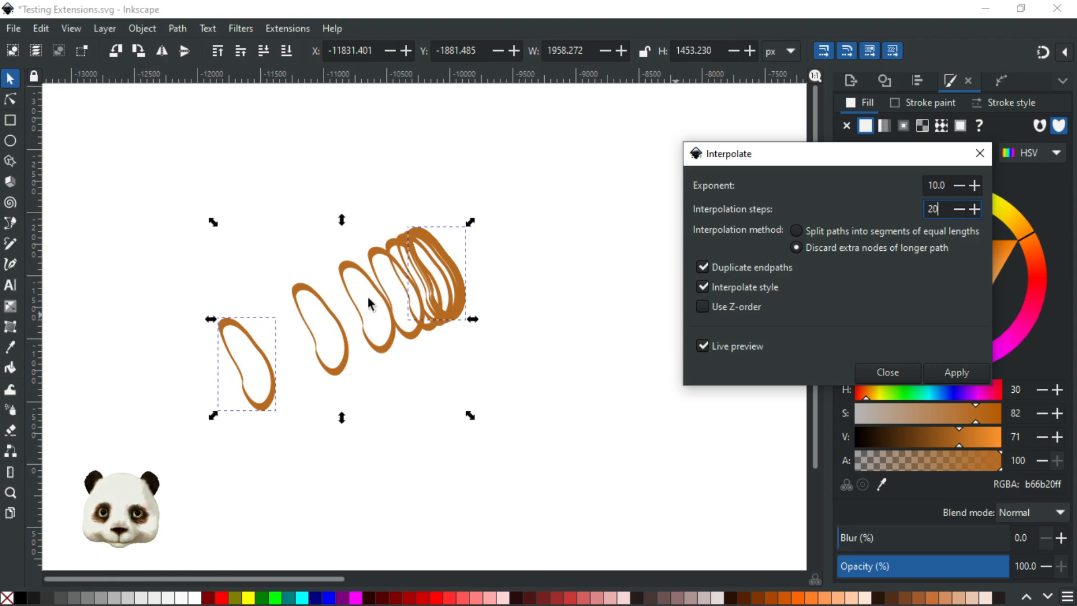
Step: Return the exponent to 1.0, set the interpolation steps to 10, and apply Interpolate
{"action": "left_click", "coordinate": [941, 185]}
{"action": "key", "text": "BackSpace"}
{"action": "left_click", "coordinate": [942, 208]}
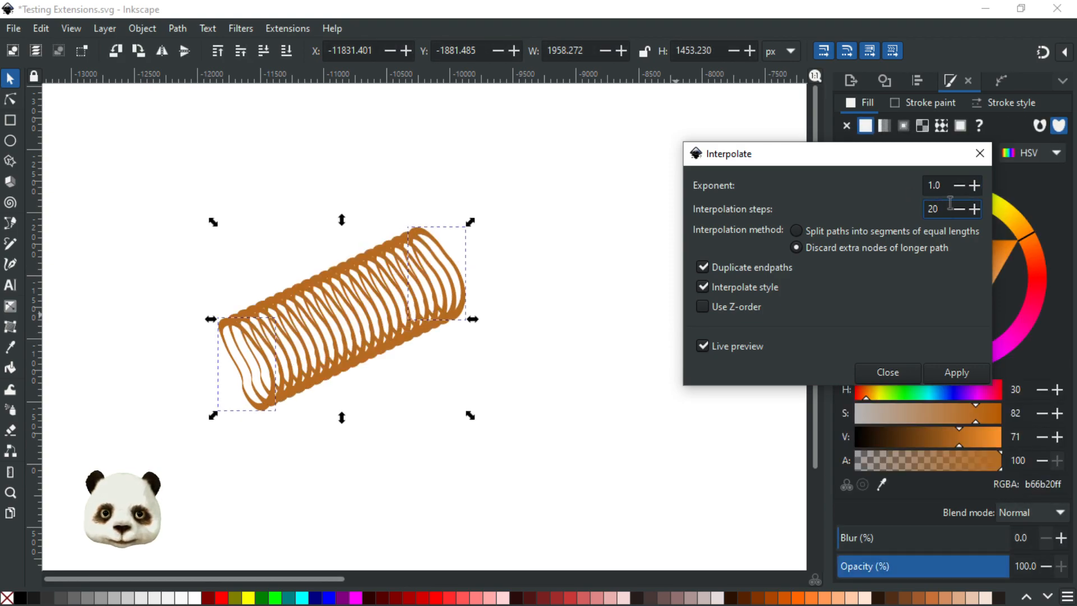
{"action": "left_click", "coordinate": [923, 211]}
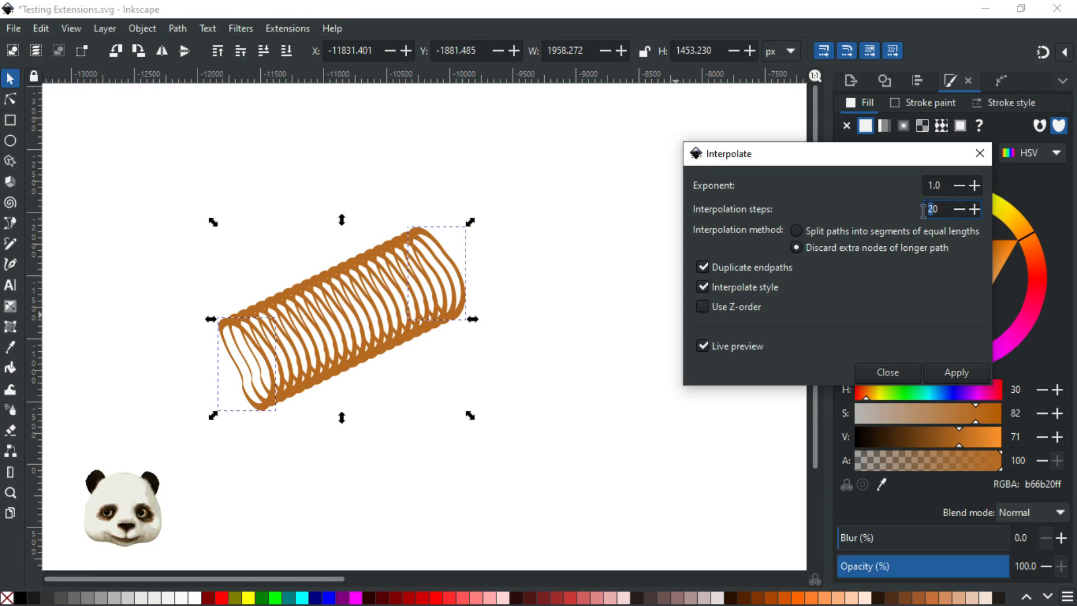
{"action": "type", "text": "1"}
{"action": "left_click", "coordinate": [967, 373]}
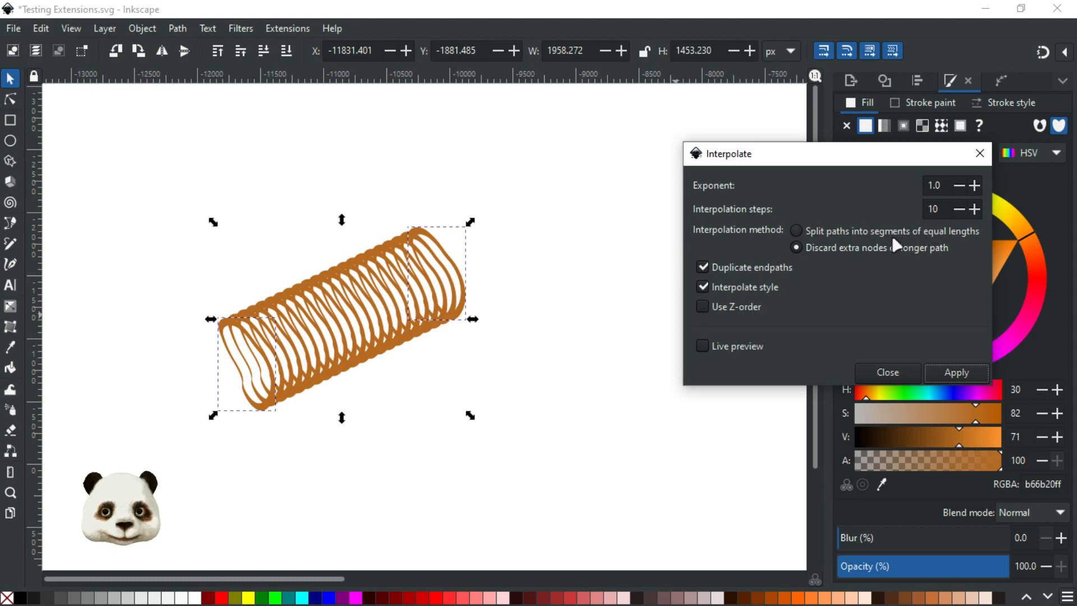
Step: Switch the interpolation method to equal-length segments and back to discarding extra nodes, and close the Interpolate dialog
{"action": "left_click", "coordinate": [795, 231]}
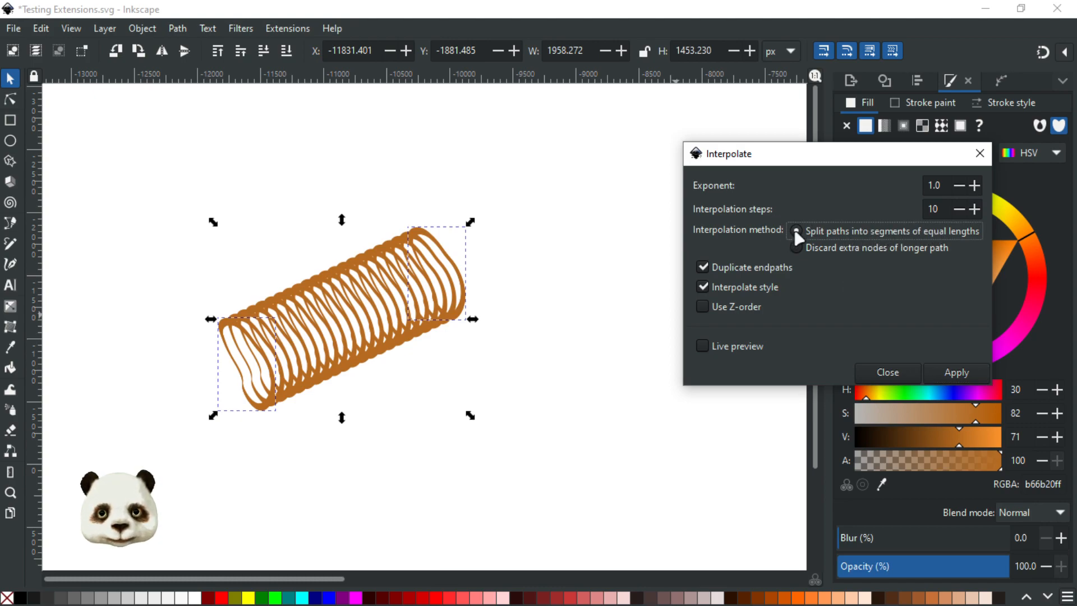
{"action": "left_click", "coordinate": [801, 246]}
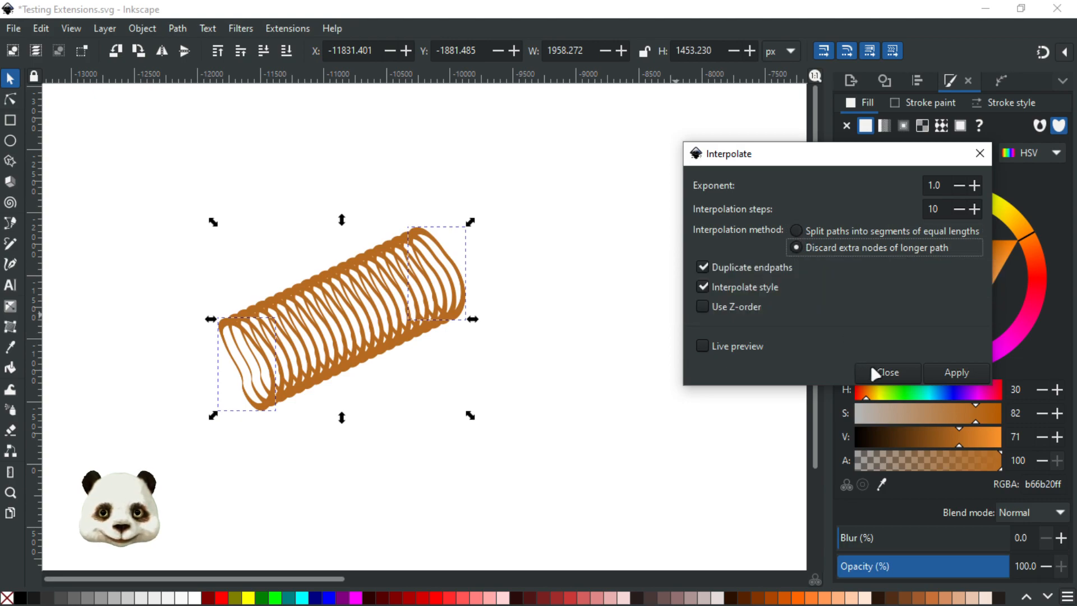
{"action": "left_click", "coordinate": [877, 373]}
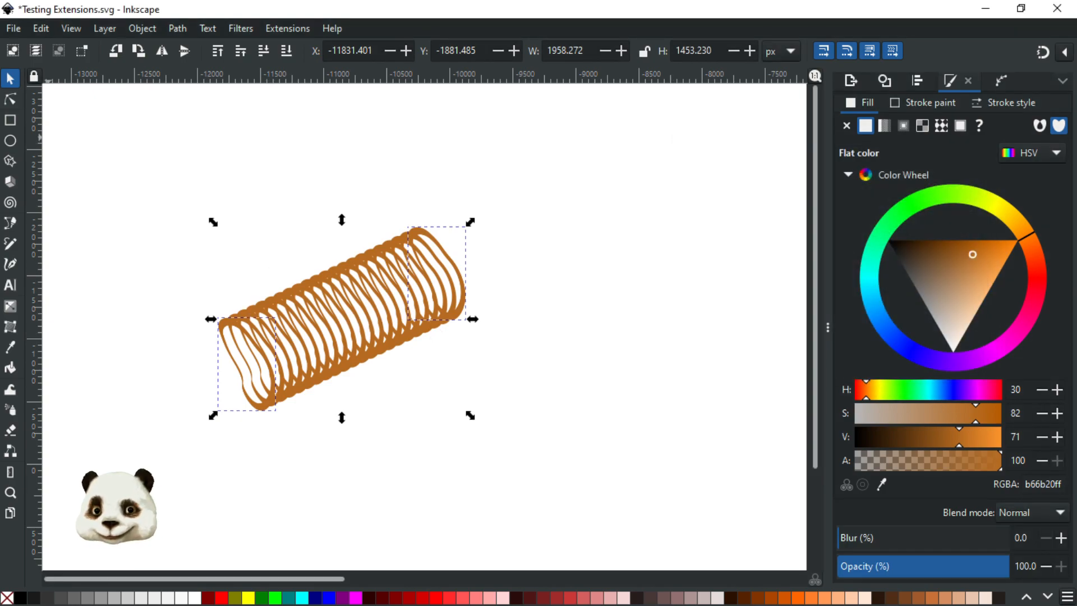
Step: Show the object list and move the interpolated group down and right, clear of the two outlines, to about X -10413, Y -1213 px
{"action": "left_click_drag", "start_coordinate": [0, 89], "coordinate": [835, 60]}
{"action": "left_click", "coordinate": [776, 163]}
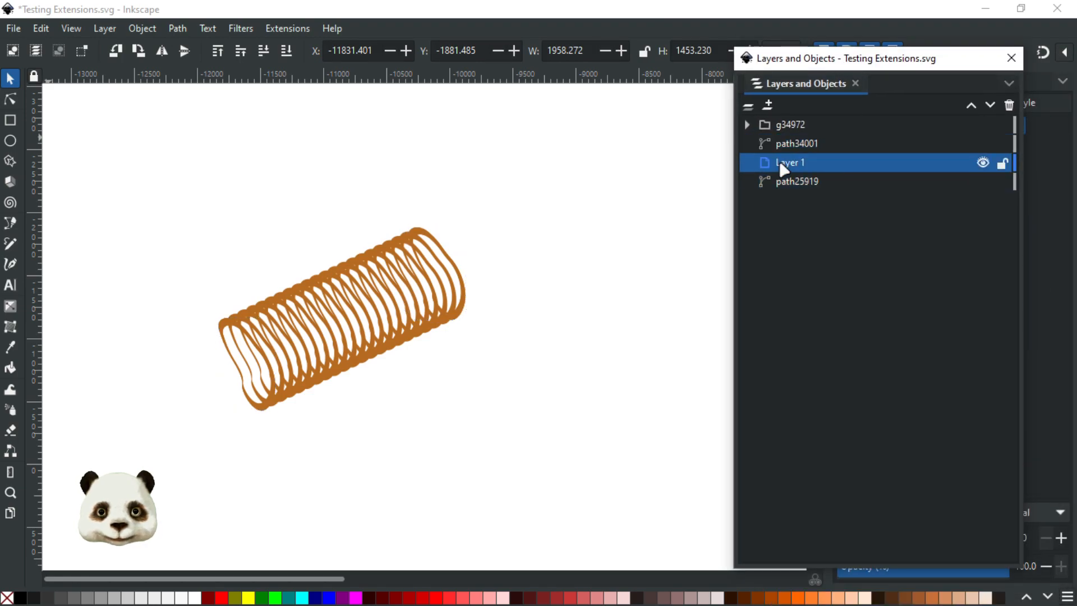
{"action": "left_click", "coordinate": [342, 297]}
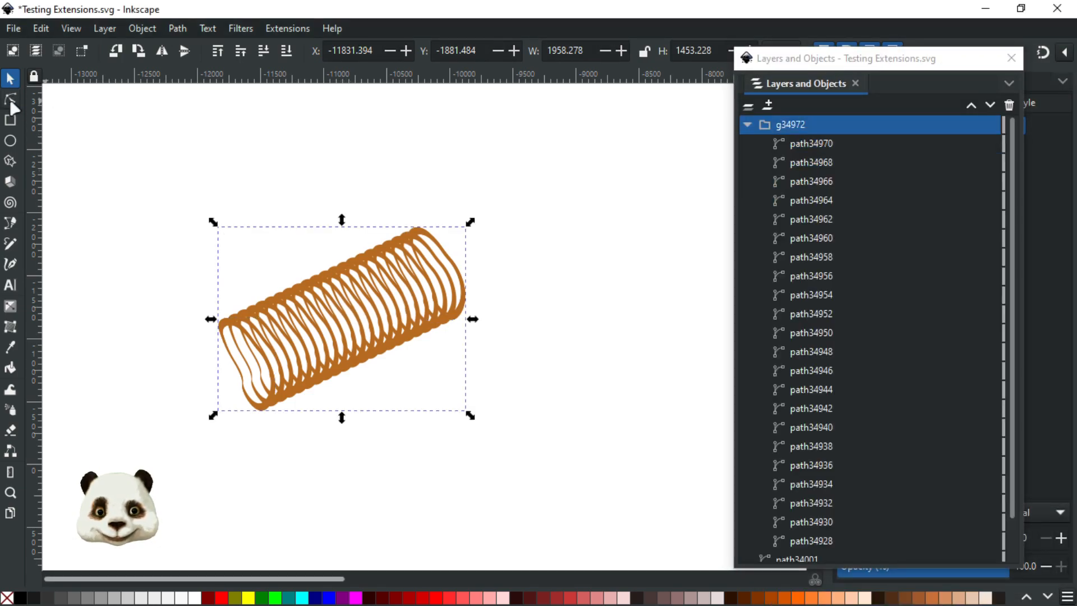
{"action": "left_click_drag", "start_coordinate": [326, 308], "coordinate": [521, 396]}
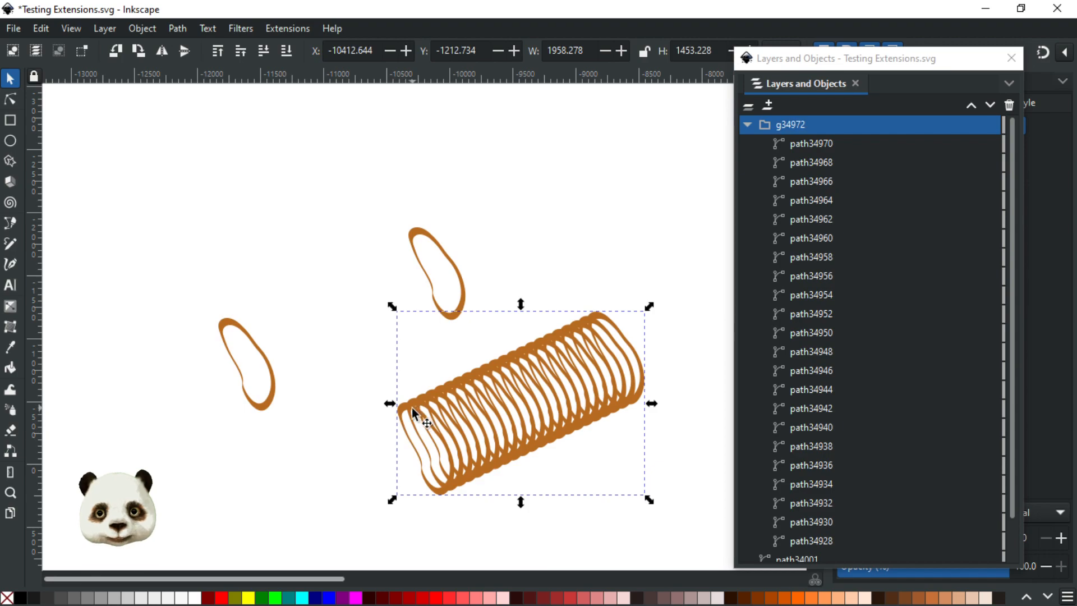
Step: Recolor path34970, the topmost path in the interpolated group, with a dark red fill (800000ff)
{"action": "left_click", "coordinate": [809, 144]}
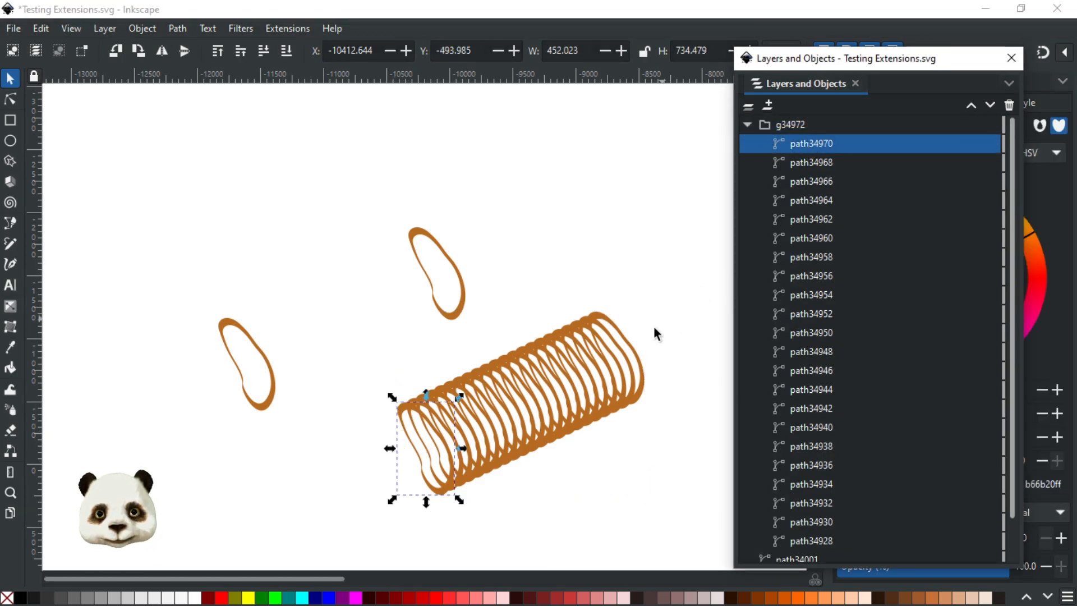
{"action": "scroll", "coordinate": [507, 471], "scroll_direction": "up", "scroll_amount": 2}
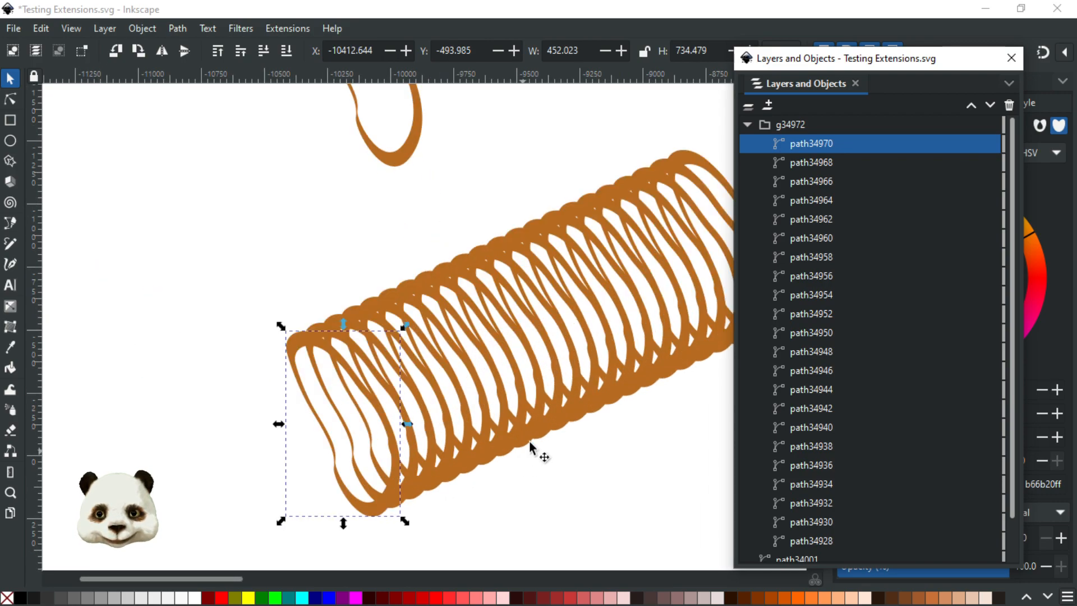
{"action": "scroll", "coordinate": [420, 443], "scroll_direction": "right", "scroll_amount": 5}
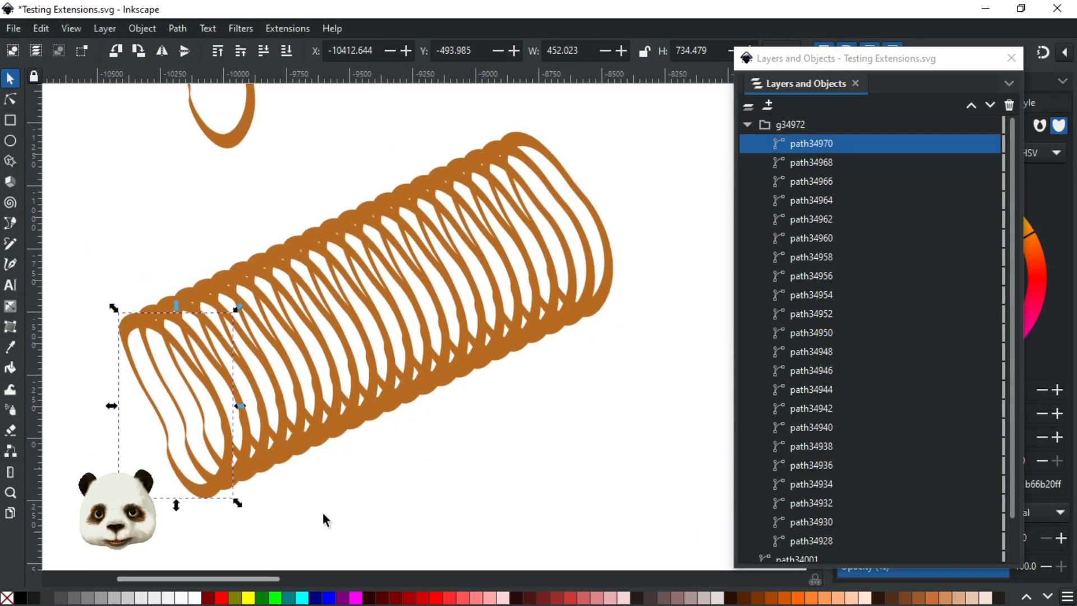
{"action": "left_click", "coordinate": [208, 598]}
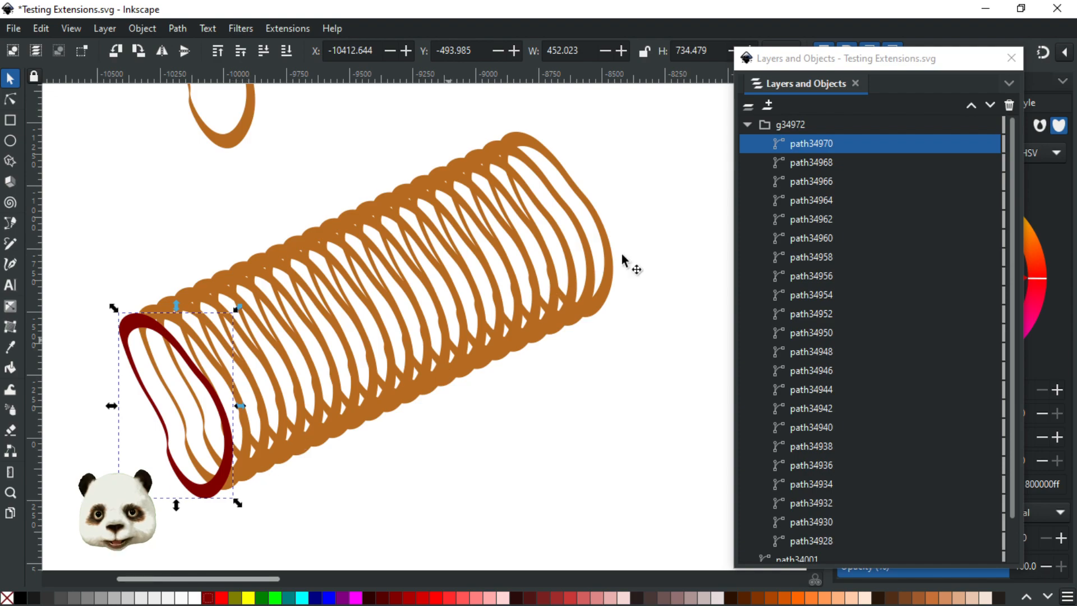
Step: Recolor path34928, the lowest path in the interpolated group, with a bright red fill (ff0000ff) and deselect it
{"action": "scroll", "coordinate": [807, 499], "scroll_direction": "down", "scroll_amount": 2}
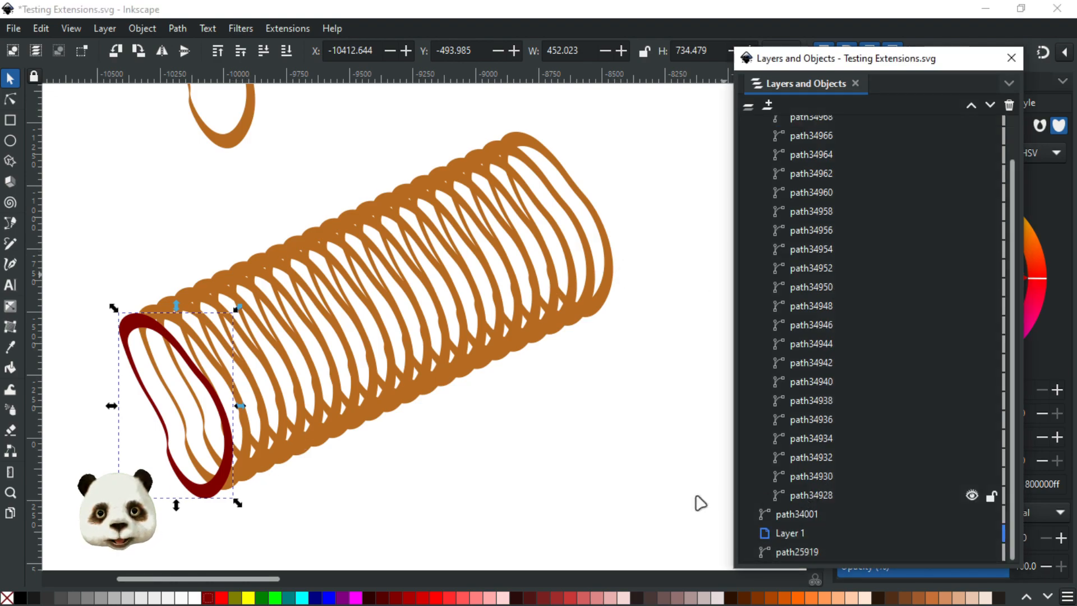
{"action": "left_click", "coordinate": [811, 494]}
{"action": "left_click", "coordinate": [222, 598]}
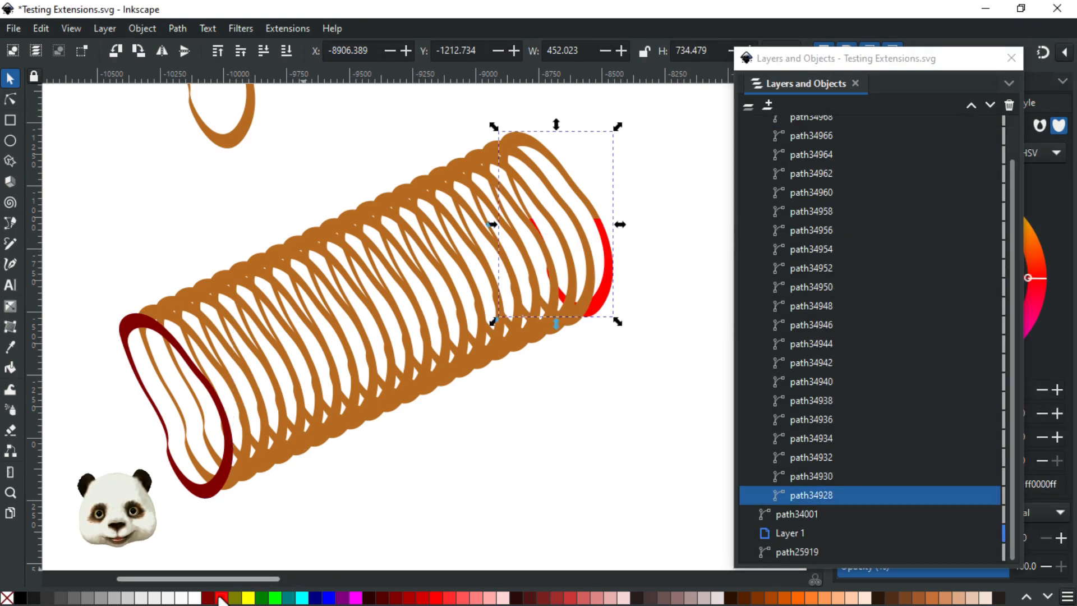
{"action": "left_click", "coordinate": [600, 411]}
Step: Delete the whole interpolated group g34972
{"action": "scroll", "coordinate": [600, 412], "scroll_direction": "down", "scroll_amount": 2}
{"action": "scroll", "coordinate": [609, 387], "scroll_direction": "down", "scroll_amount": 1}
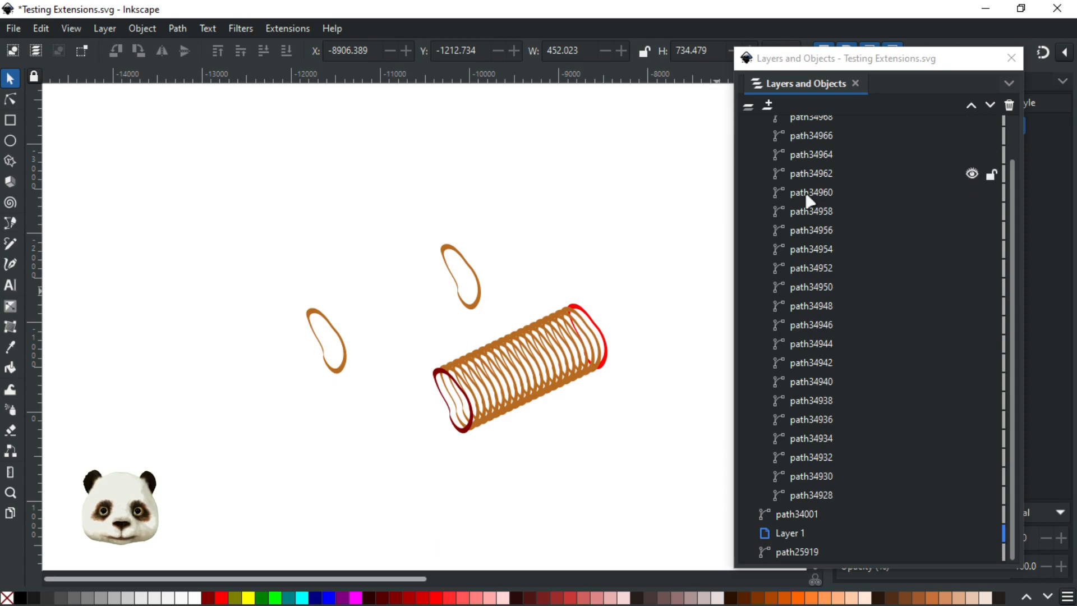
{"action": "scroll", "coordinate": [813, 168], "scroll_direction": "up", "scroll_amount": 2}
{"action": "left_click", "coordinate": [800, 128]}
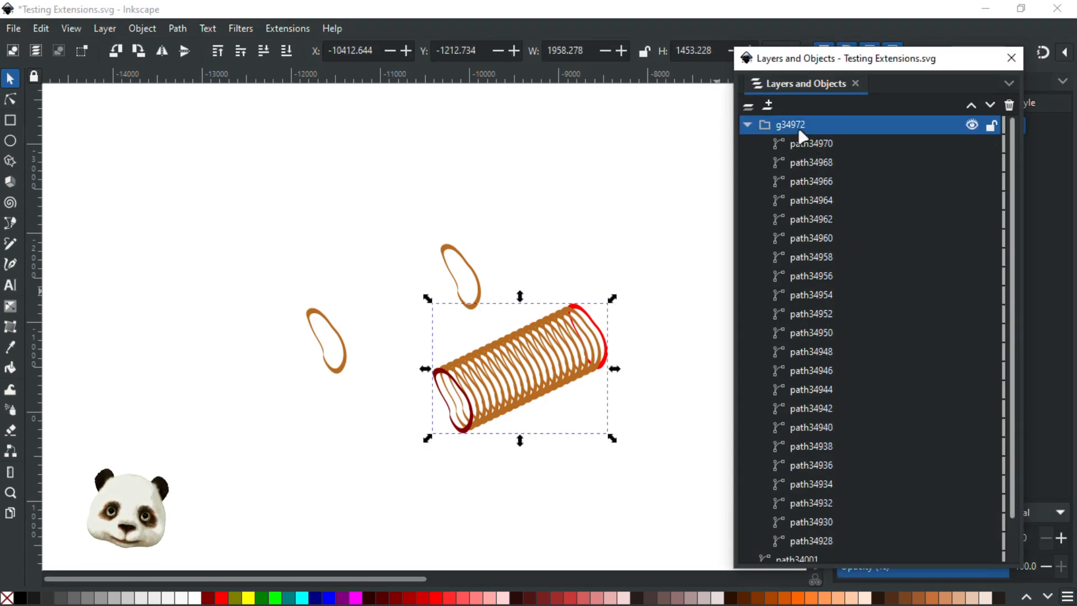
{"action": "key", "text": "Delete"}
Step: Reorder the upper outline, path34001, to sit below Layer 1, and clear away the object list
{"action": "left_click_drag", "start_coordinate": [853, 66], "coordinate": [593, 116]}
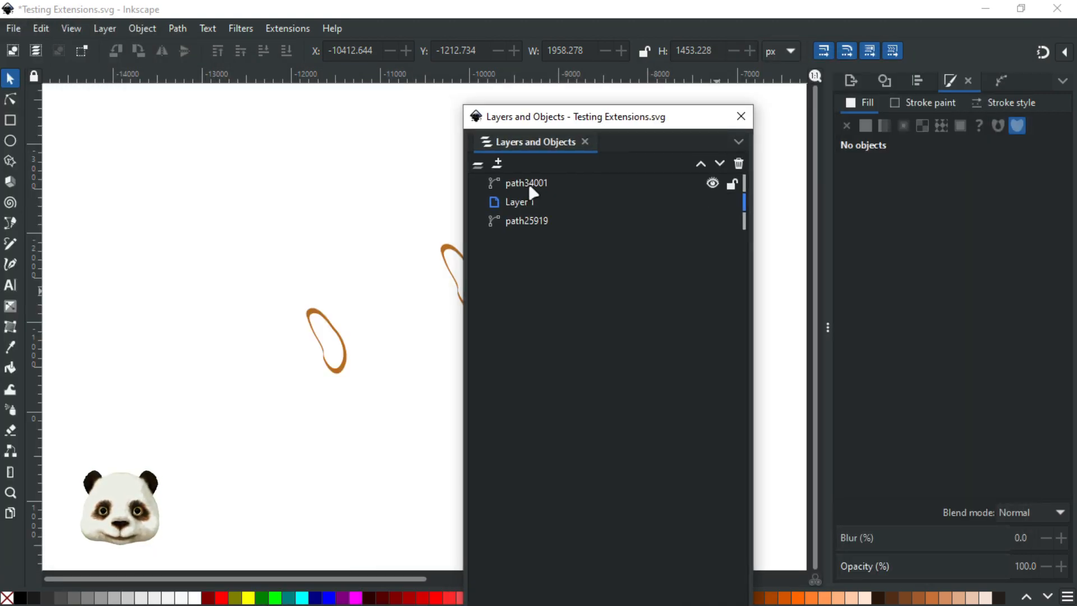
{"action": "left_click", "coordinate": [532, 191]}
{"action": "left_click_drag", "start_coordinate": [537, 192], "coordinate": [572, 218]}
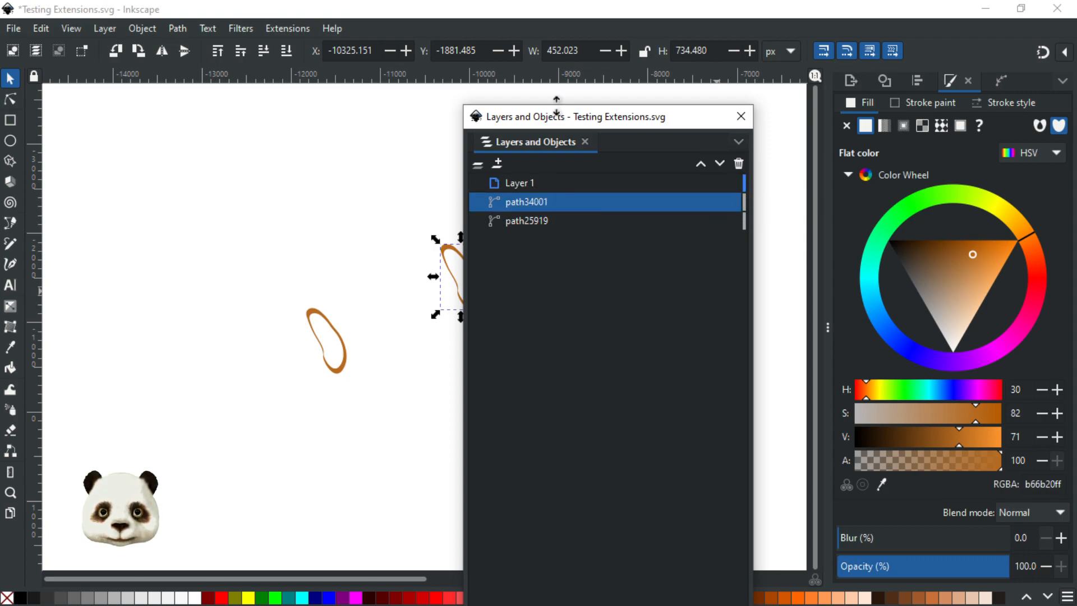
{"action": "left_click_drag", "start_coordinate": [551, 115], "coordinate": [0, 56]}
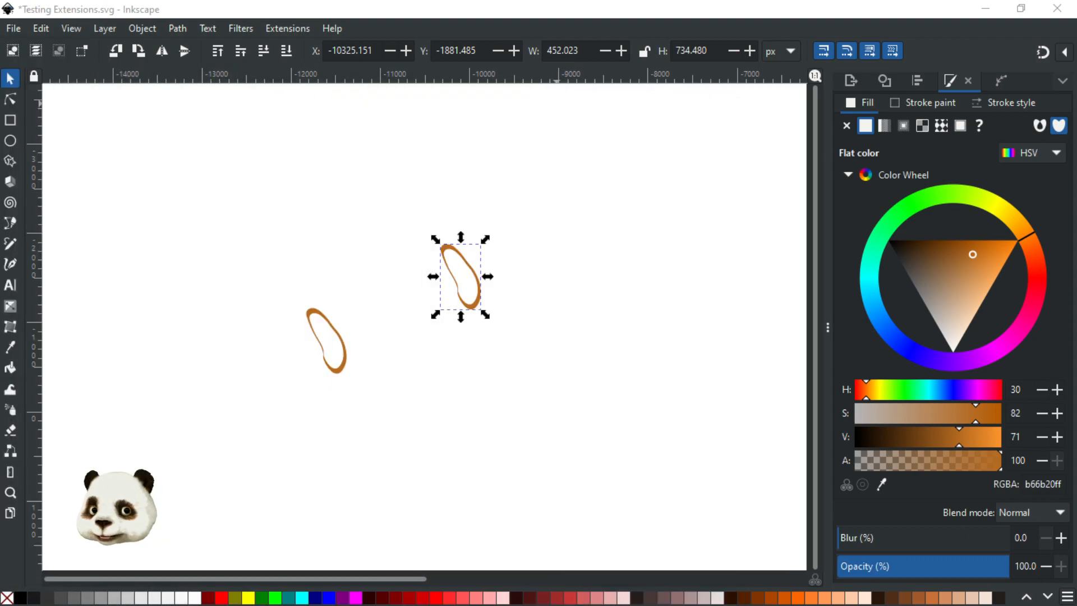
{"action": "key", "text": "ctrl+a"}
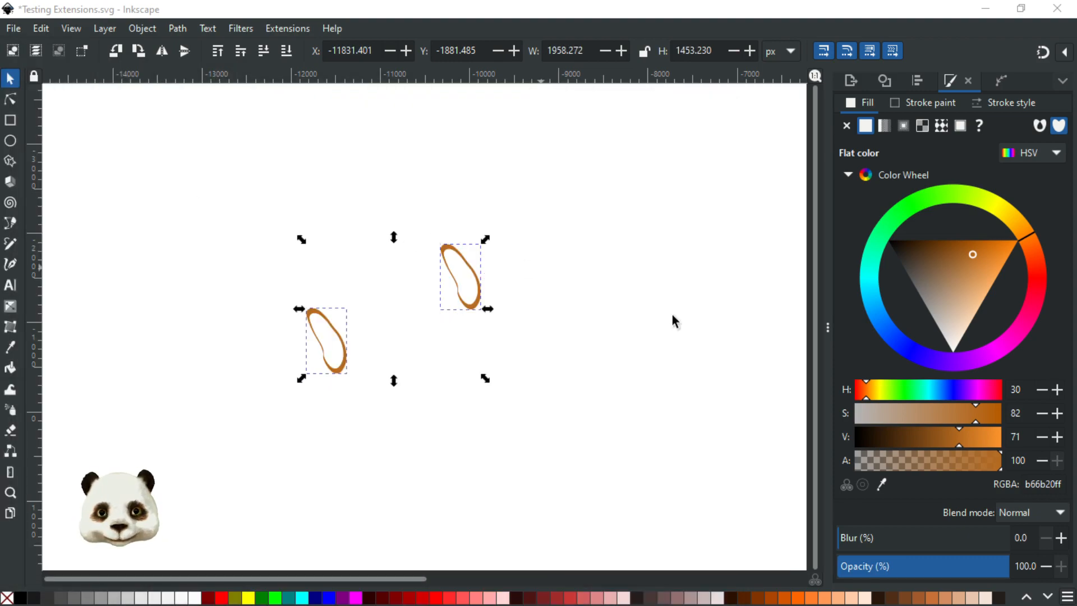
{"action": "left_click", "coordinate": [566, 293]}
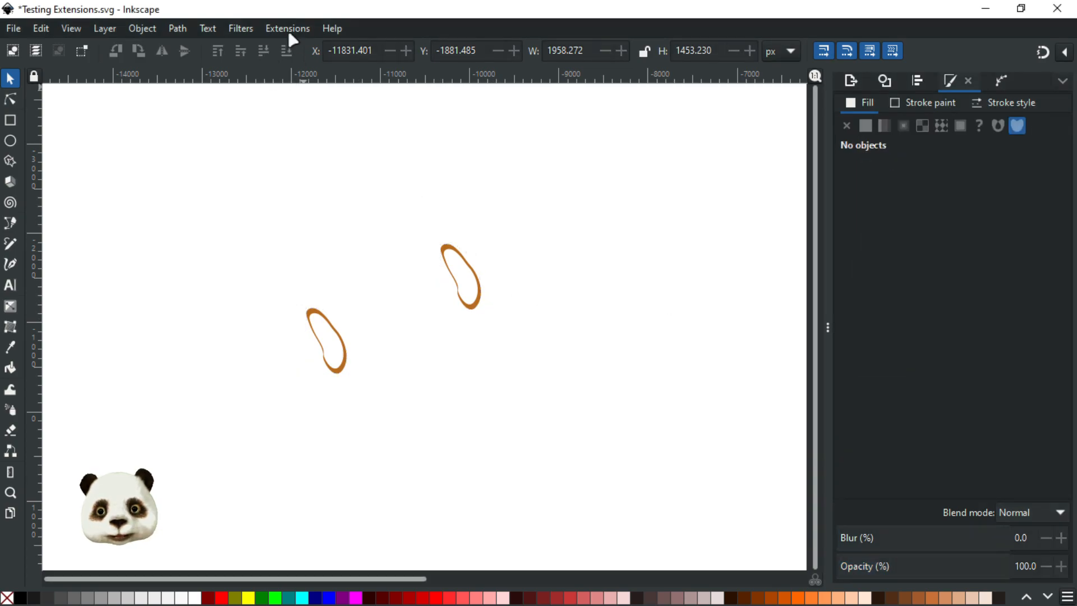
{"action": "left_click", "coordinate": [288, 28]}
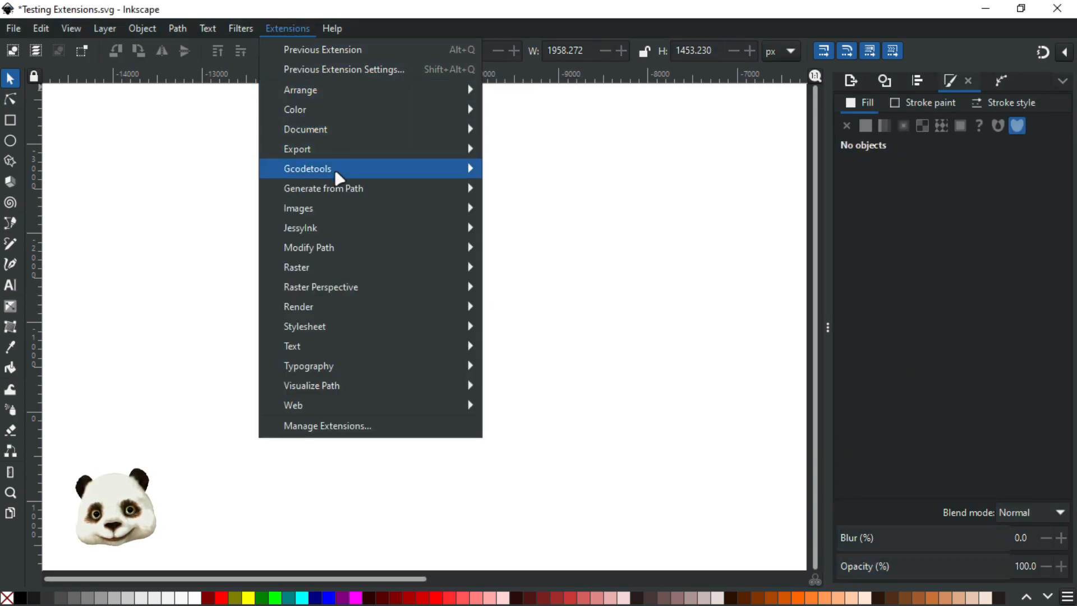
{"action": "mouse_move", "coordinate": [335, 169]}
{"action": "mouse_move", "coordinate": [364, 189]}
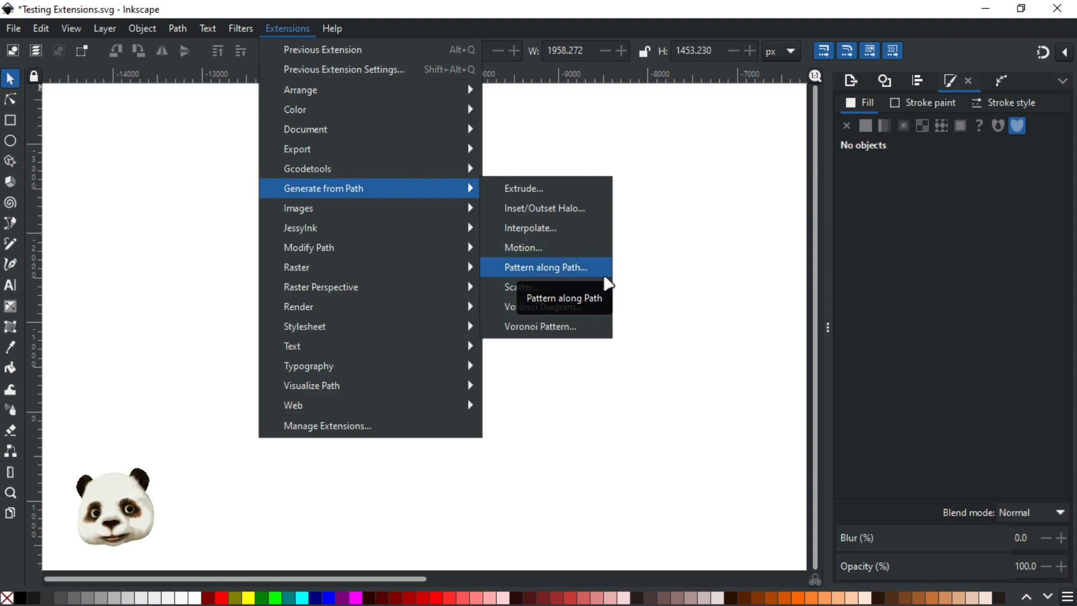
{"action": "left_click", "coordinate": [661, 433]}
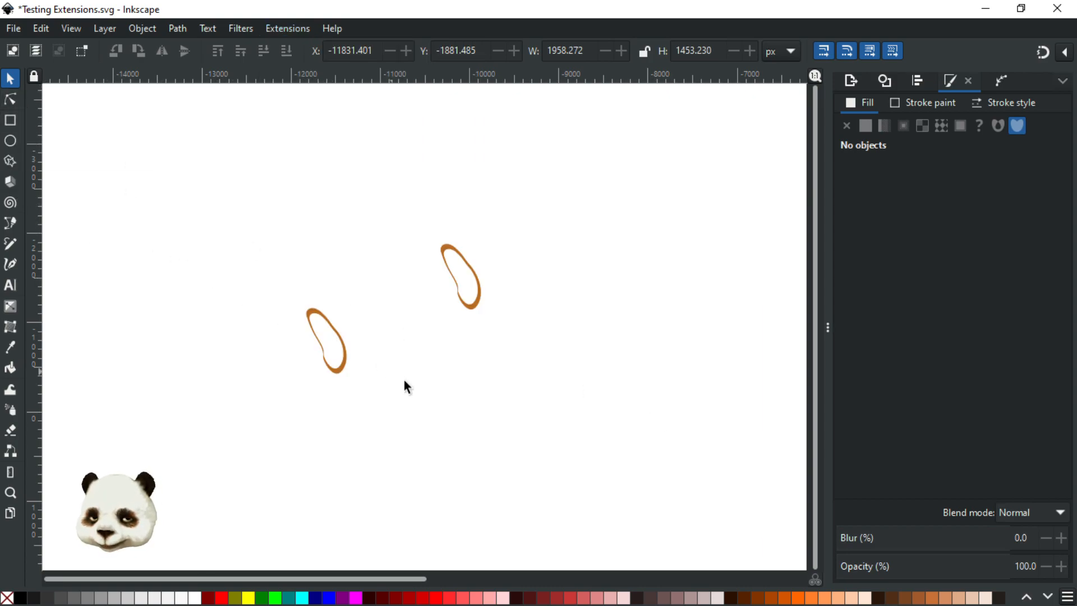
{"action": "key", "text": "b"}
{"action": "left_click", "coordinate": [304, 460]}
{"action": "left_click_drag", "start_coordinate": [453, 408], "coordinate": [539, 416]}
{"action": "left_click_drag", "start_coordinate": [666, 394], "coordinate": [710, 364]}
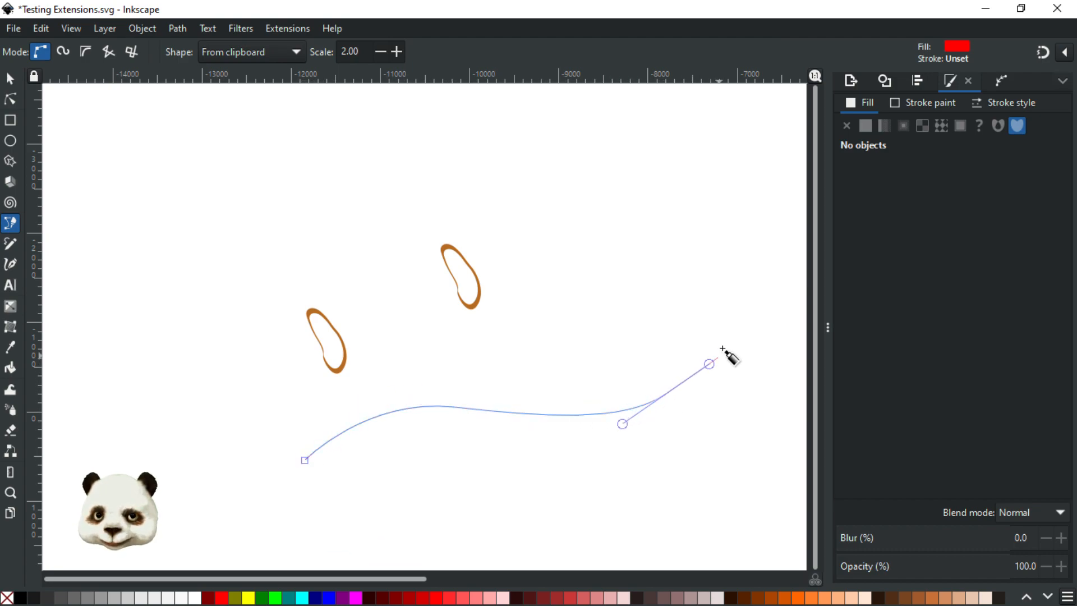
{"action": "left_click_drag", "start_coordinate": [702, 305], "coordinate": [677, 291]}
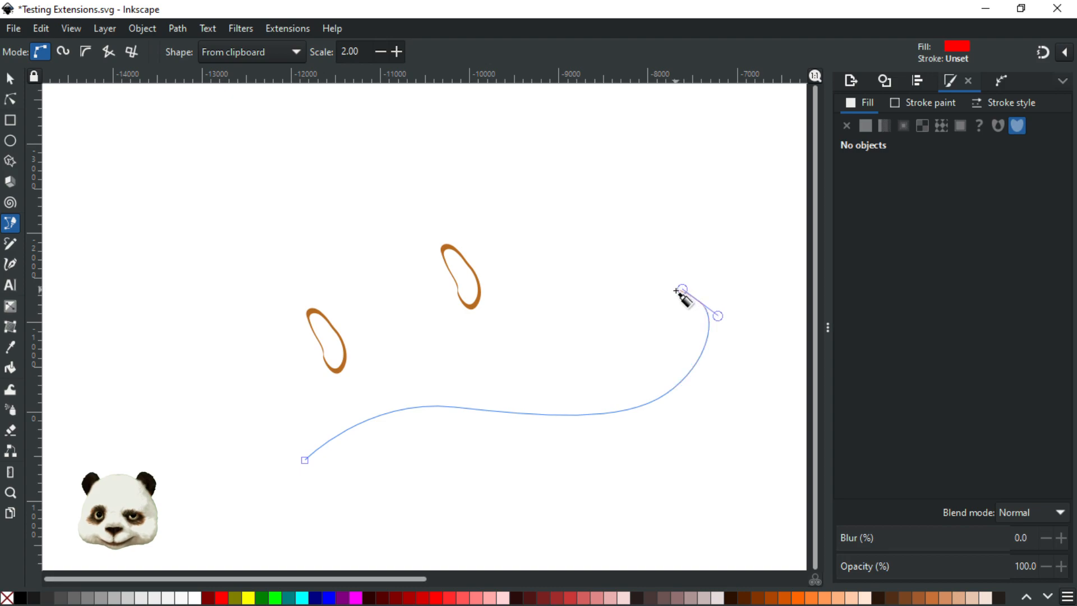
{"action": "key", "text": "Return"}
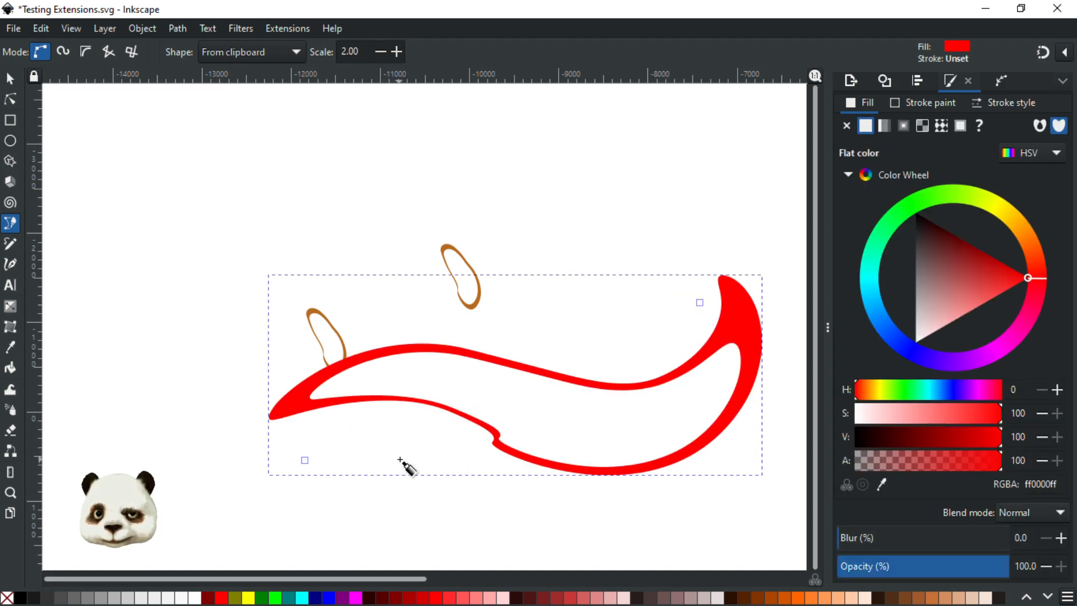
{"action": "key", "text": "ctrl+z"}
Step: Draw a long open S-shaped Bezier curve with shape None below the two brown outlines, hooking back above its right end
{"action": "left_click", "coordinate": [283, 49]}
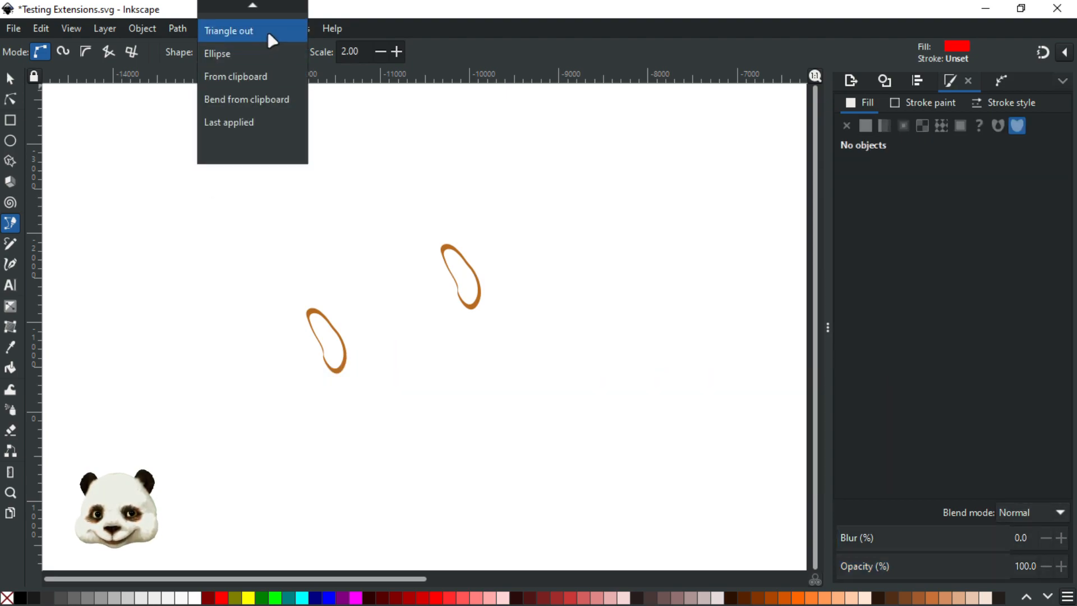
{"action": "left_click", "coordinate": [236, 15]}
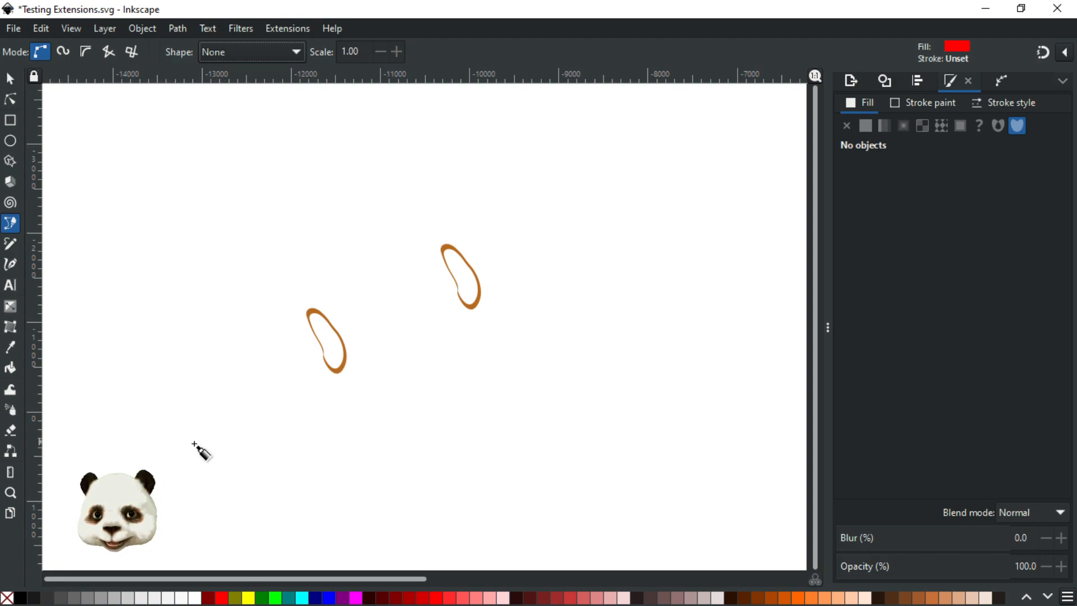
{"action": "left_click", "coordinate": [210, 431]}
{"action": "left_click_drag", "start_coordinate": [389, 478], "coordinate": [493, 467]}
{"action": "left_click_drag", "start_coordinate": [553, 373], "coordinate": [608, 356]}
{"action": "left_click_drag", "start_coordinate": [727, 362], "coordinate": [762, 346]}
{"action": "left_click_drag", "start_coordinate": [741, 240], "coordinate": [672, 238]}
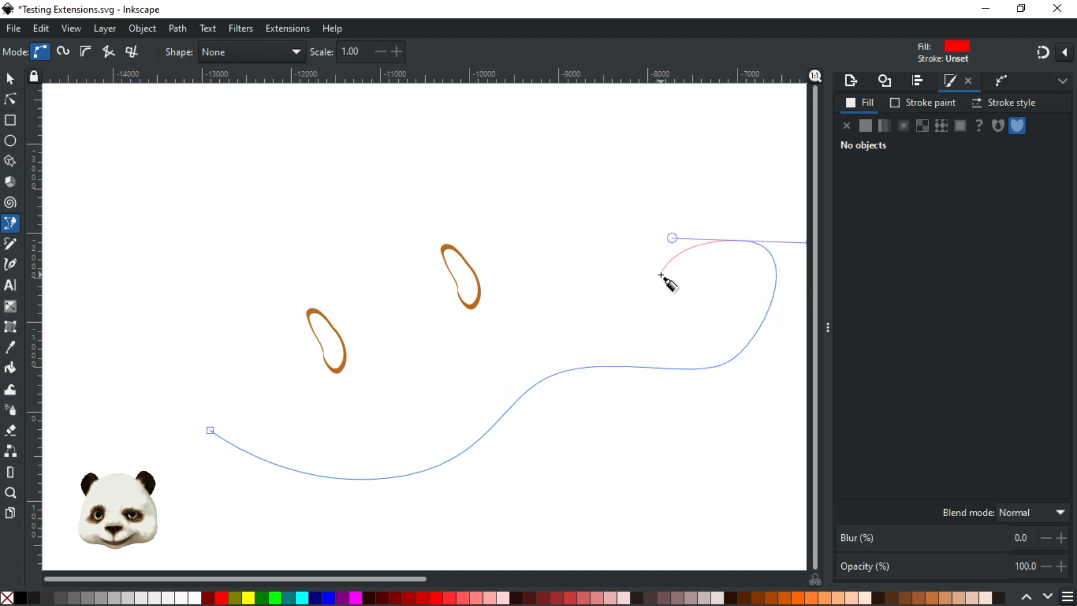
{"action": "double_click", "coordinate": [661, 275]}
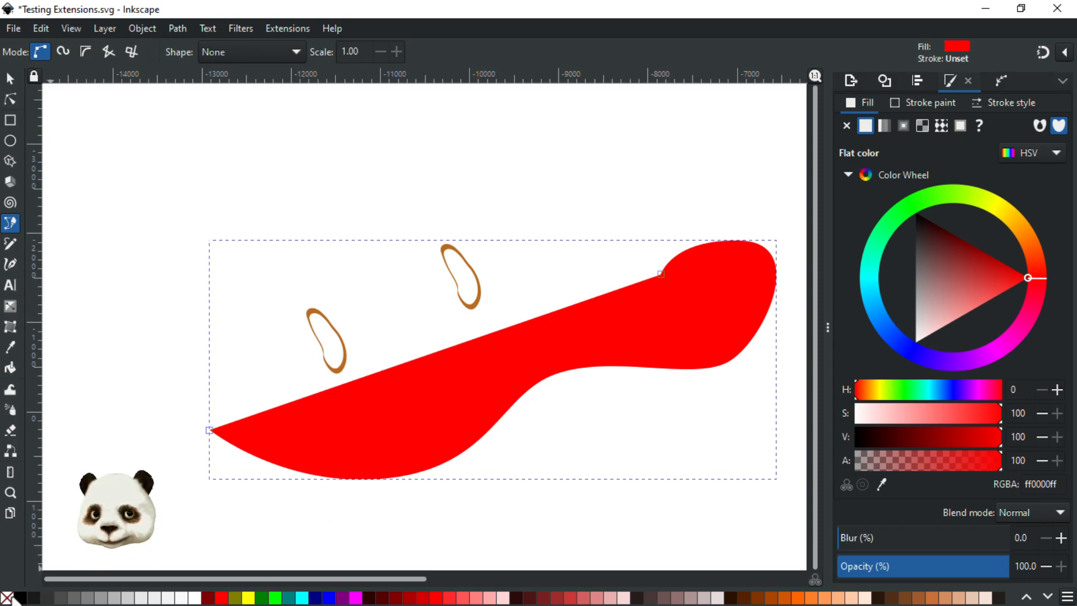
Step: Give the new curve a black stroke 10 px wide and remove its fill
{"action": "left_click", "coordinate": [19, 599], "text": "shift"}
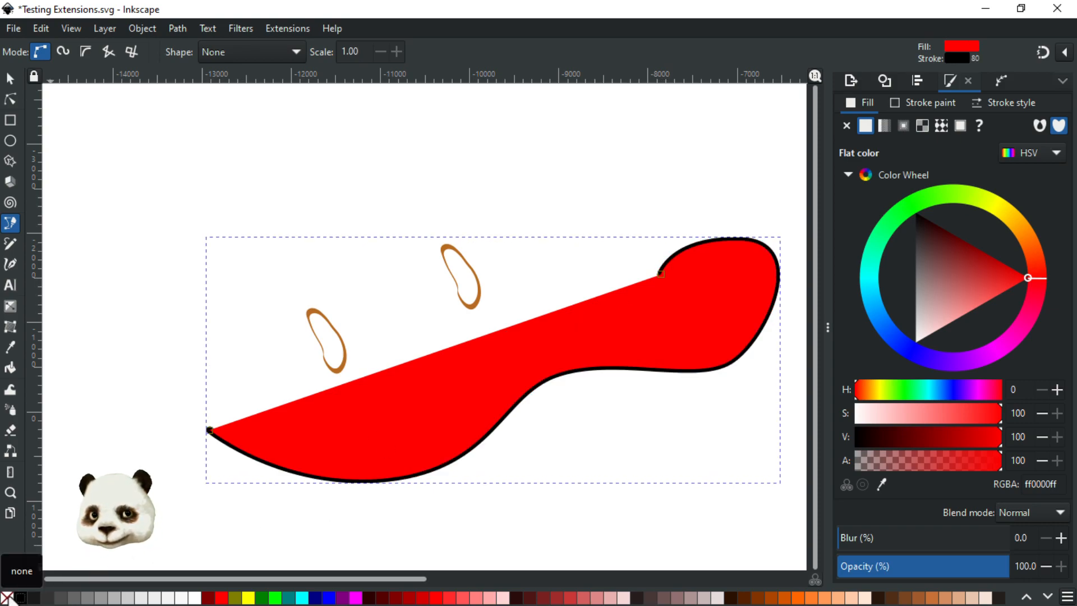
{"action": "left_click", "coordinate": [7, 599]}
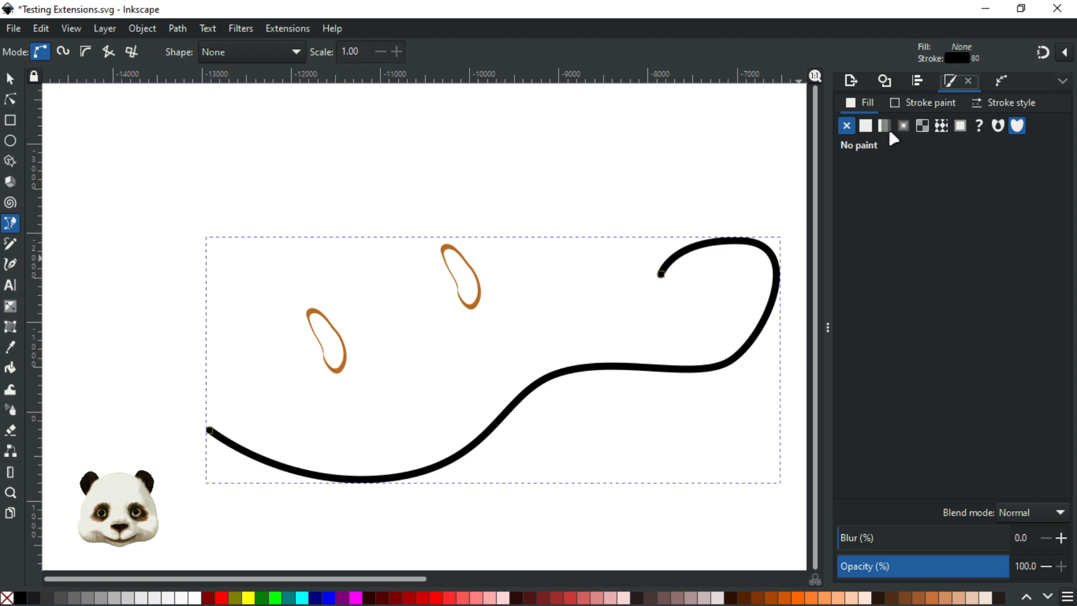
{"action": "left_click", "coordinate": [1004, 103]}
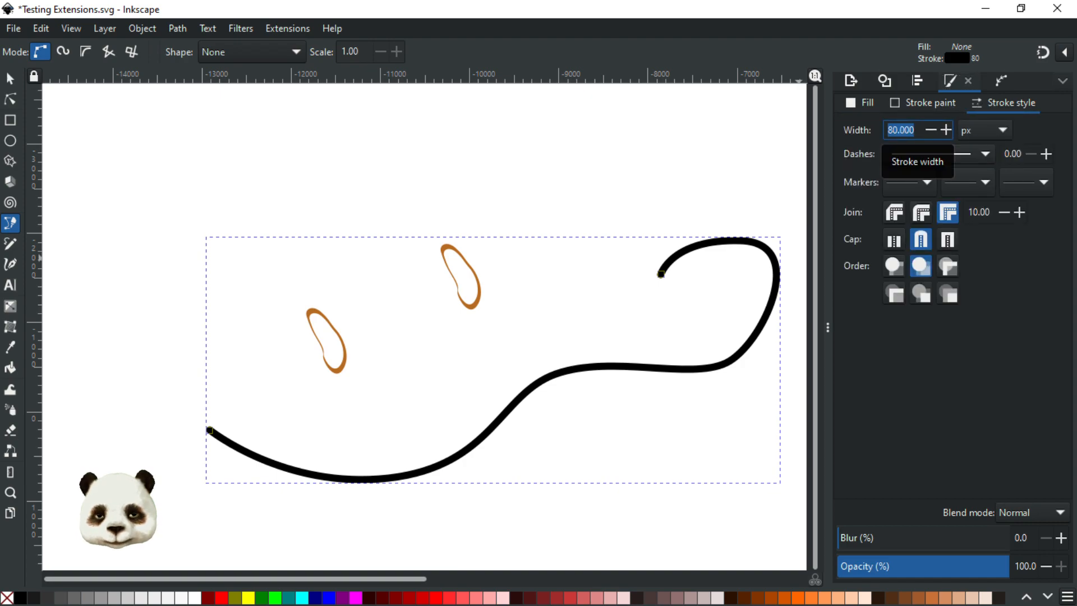
{"action": "type", "text": "10"}
{"action": "key", "text": "Return"}
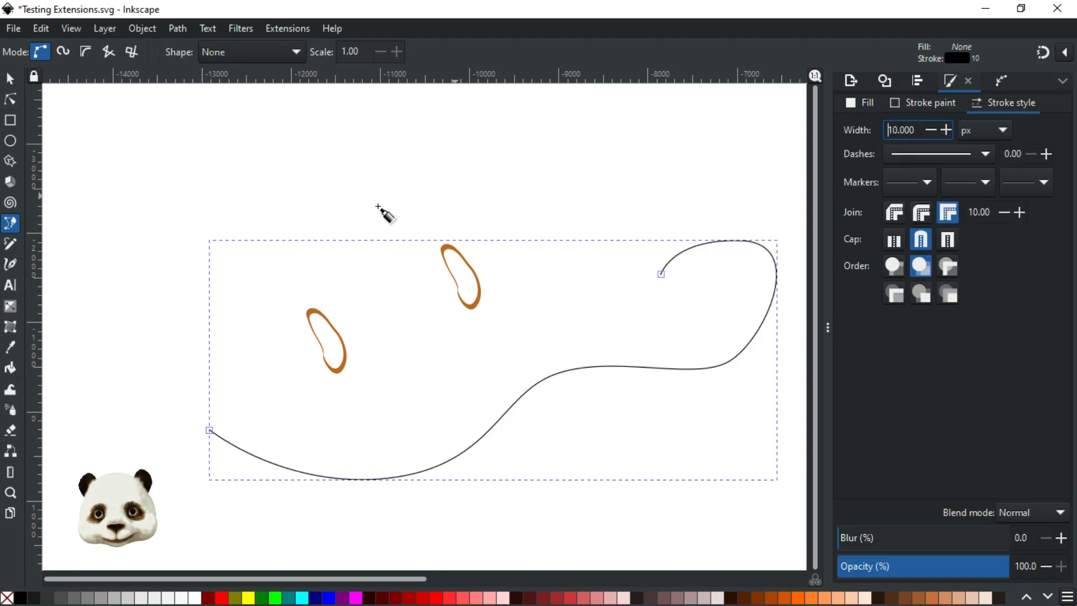
Step: Delete the end node of the curve's upper right hook
{"action": "left_click", "coordinate": [22, 100]}
{"action": "left_click", "coordinate": [662, 274]}
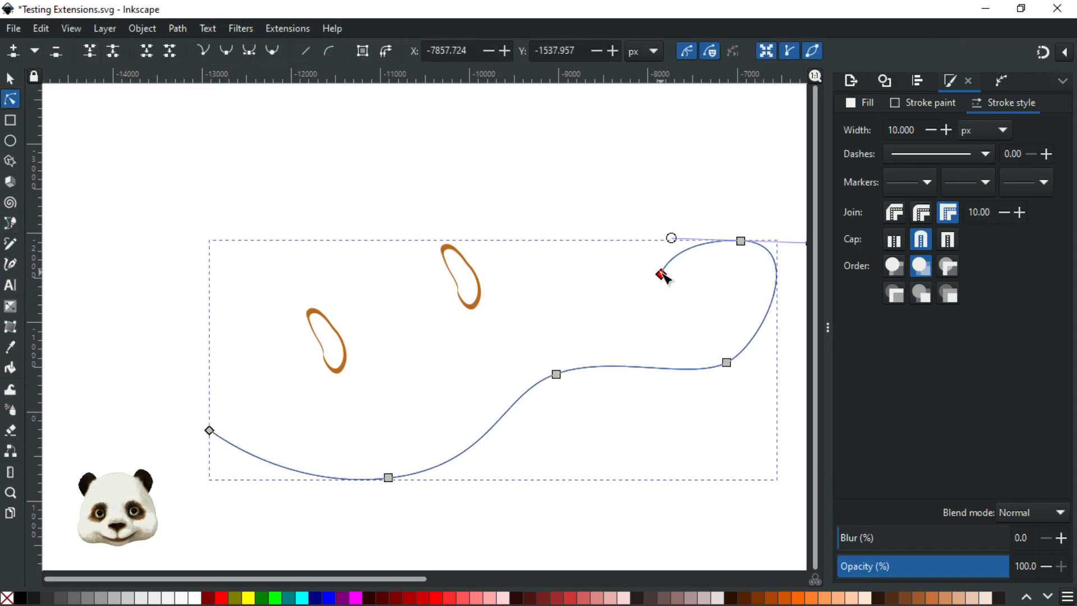
{"action": "key", "text": "Delete"}
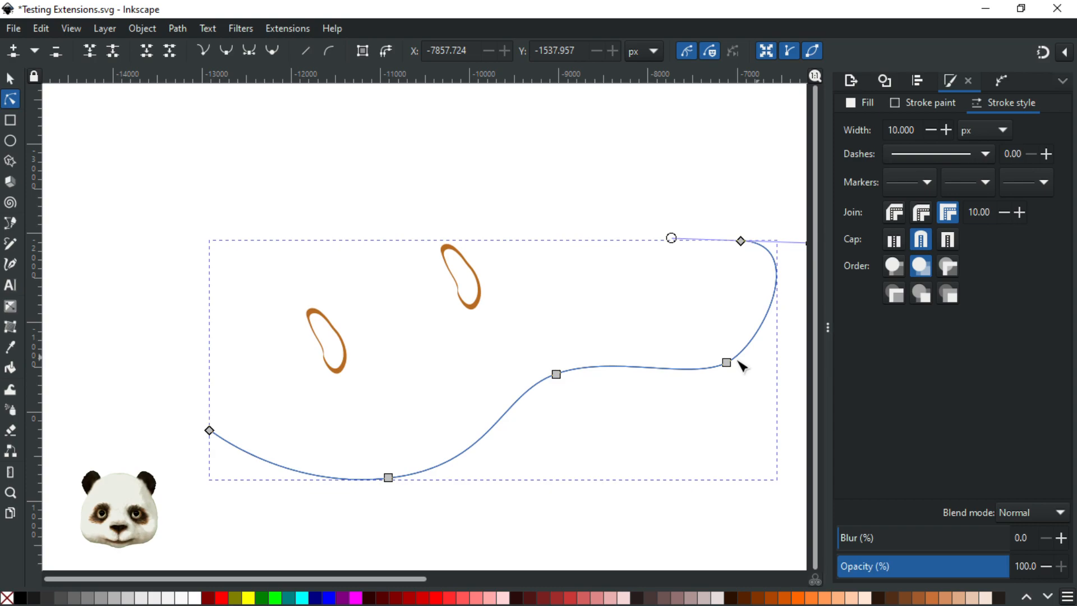
Step: Bulge the curve's right-hand segment outward, arch the segment before it slightly upward, and deselect the curve
{"action": "scroll", "coordinate": [503, 214], "scroll_direction": "right", "scroll_amount": 10}
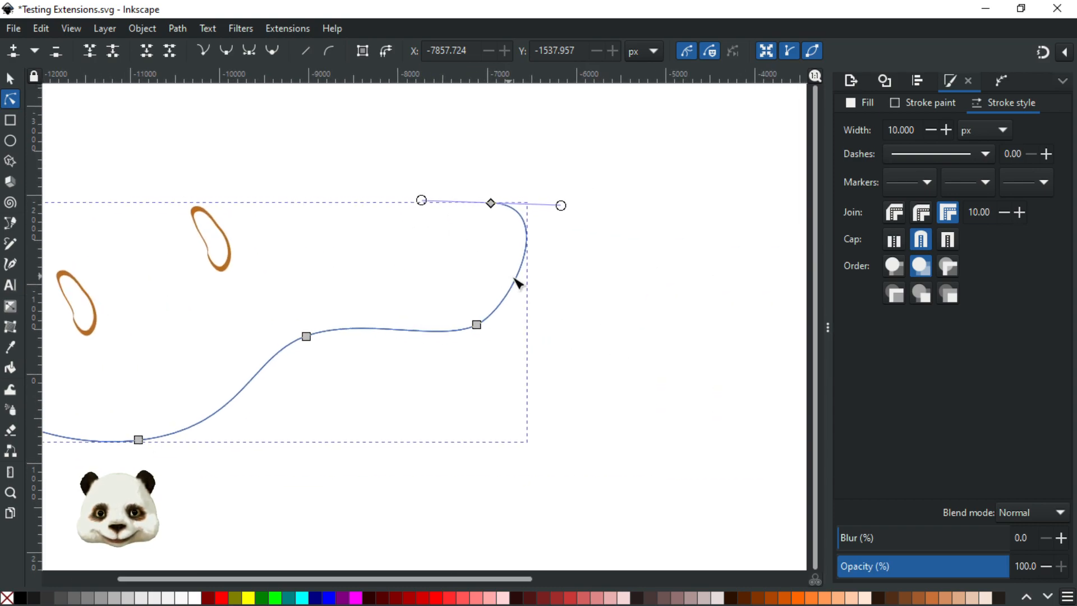
{"action": "left_click_drag", "start_coordinate": [520, 277], "coordinate": [568, 291]}
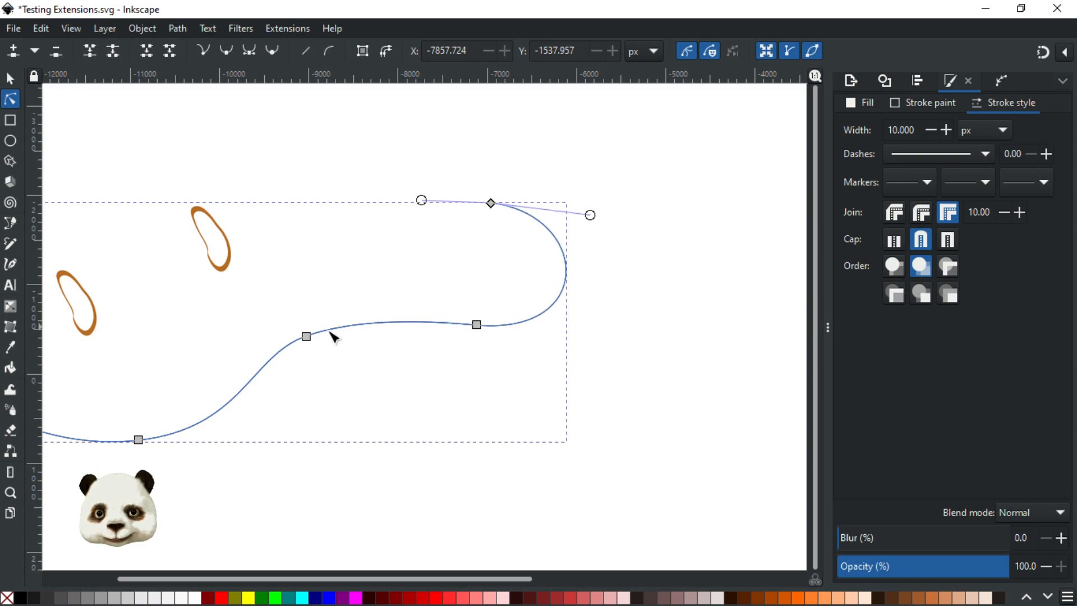
{"action": "left_click", "coordinate": [306, 336]}
{"action": "left_click_drag", "start_coordinate": [360, 316], "coordinate": [365, 311]}
{"action": "left_click", "coordinate": [408, 275]}
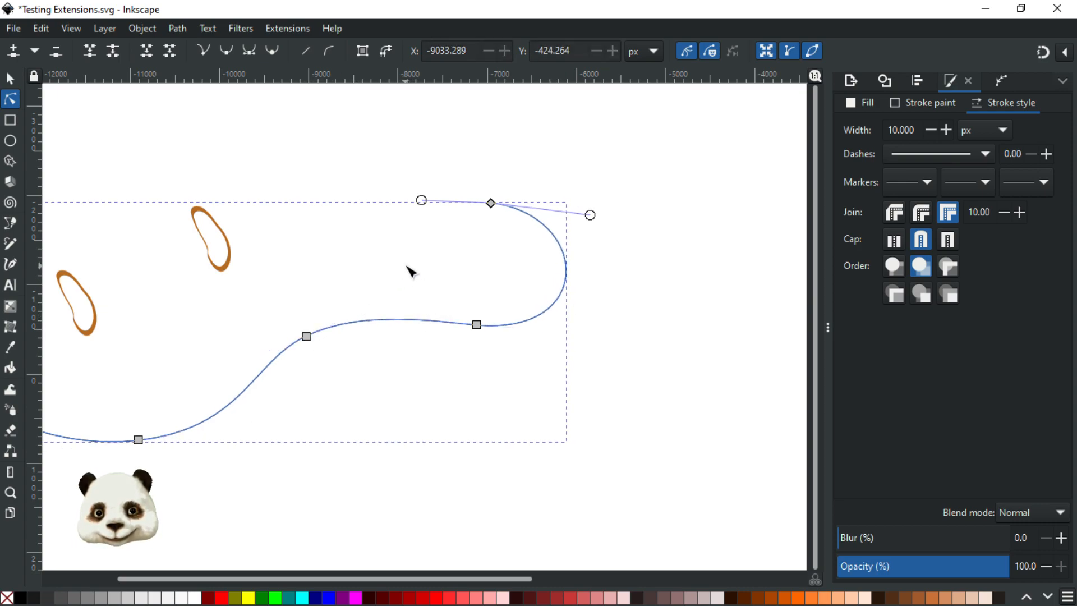
{"action": "left_click", "coordinate": [411, 272]}
Step: Select the long curve together with the left brown outline
{"action": "left_click_drag", "start_coordinate": [327, 259], "coordinate": [570, 271]}
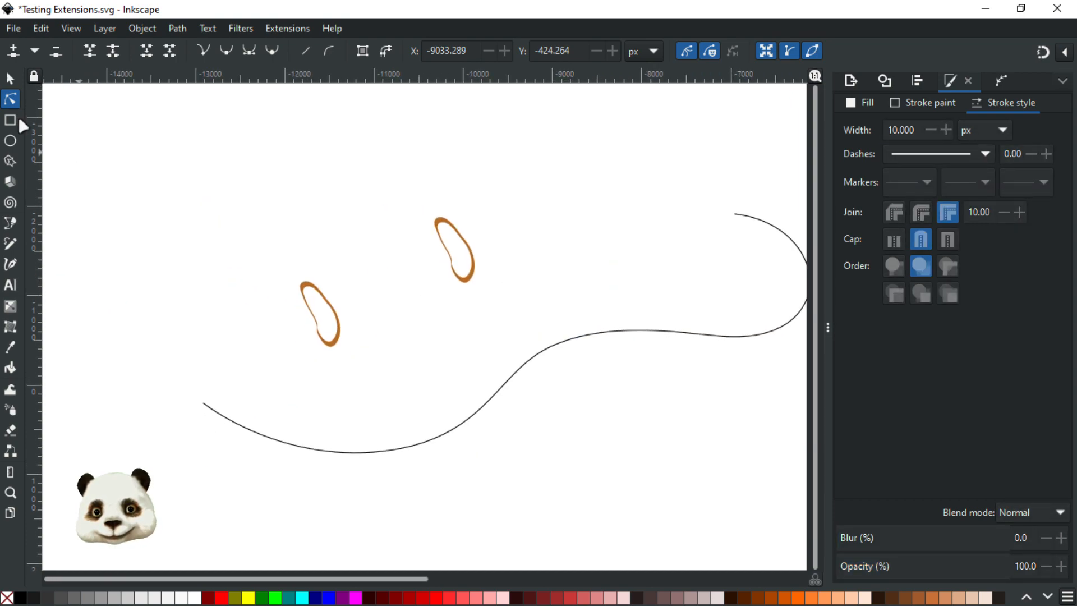
{"action": "scroll", "coordinate": [396, 286], "scroll_direction": "down", "scroll_amount": 3}
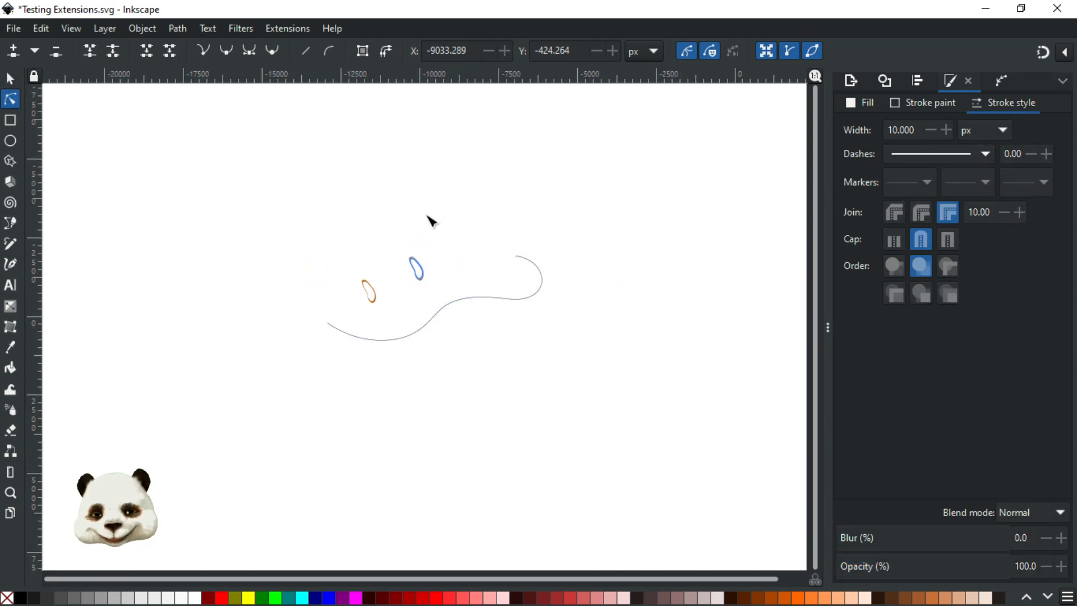
{"action": "scroll", "coordinate": [625, 477], "scroll_direction": "up", "scroll_amount": 2}
{"action": "scroll", "coordinate": [334, 275], "scroll_direction": "down", "scroll_amount": 1}
{"action": "left_click_drag", "start_coordinate": [380, 301], "coordinate": [536, 419]}
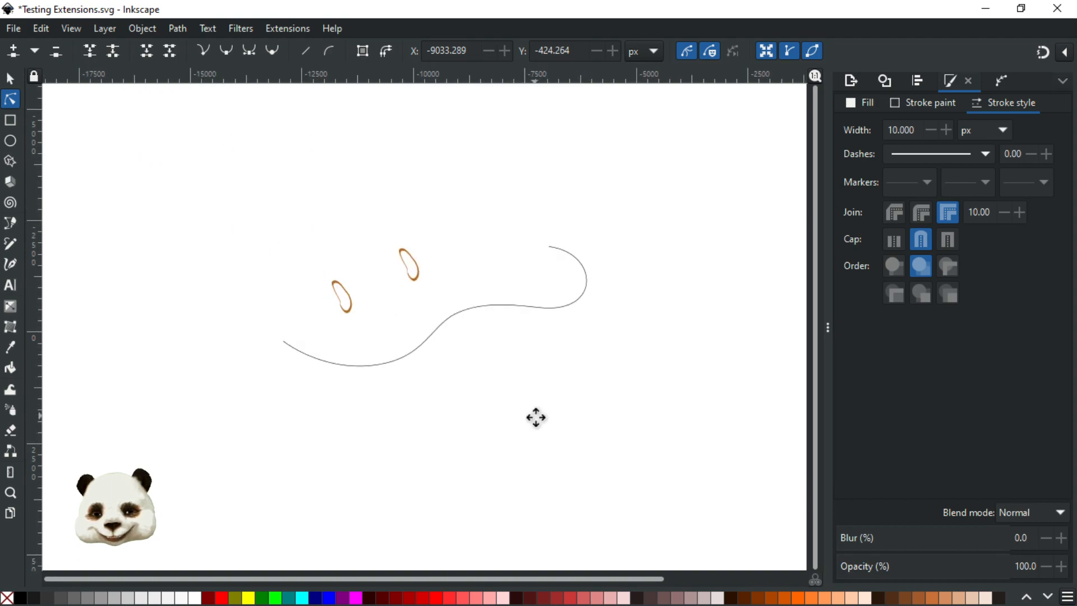
{"action": "left_click", "coordinate": [10, 79]}
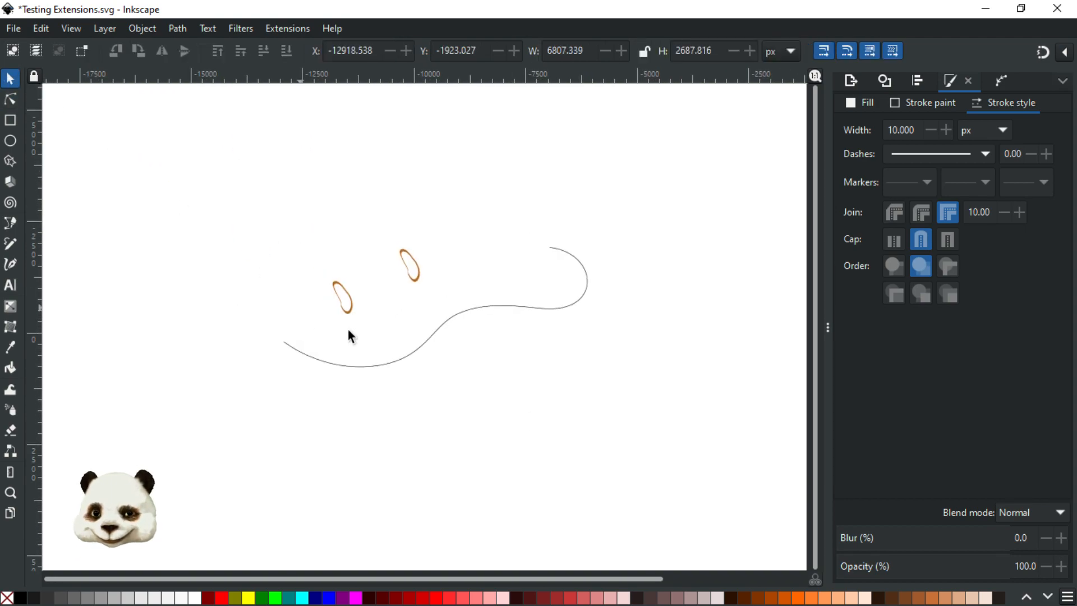
{"action": "left_click", "coordinate": [478, 304]}
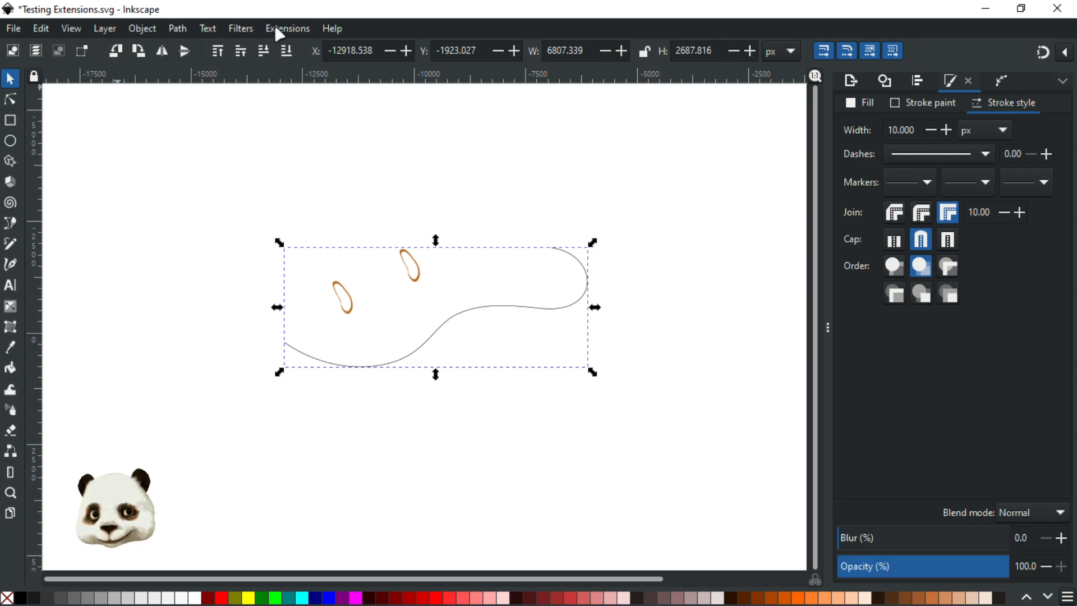
{"action": "left_click", "coordinate": [358, 302], "text": "shift"}
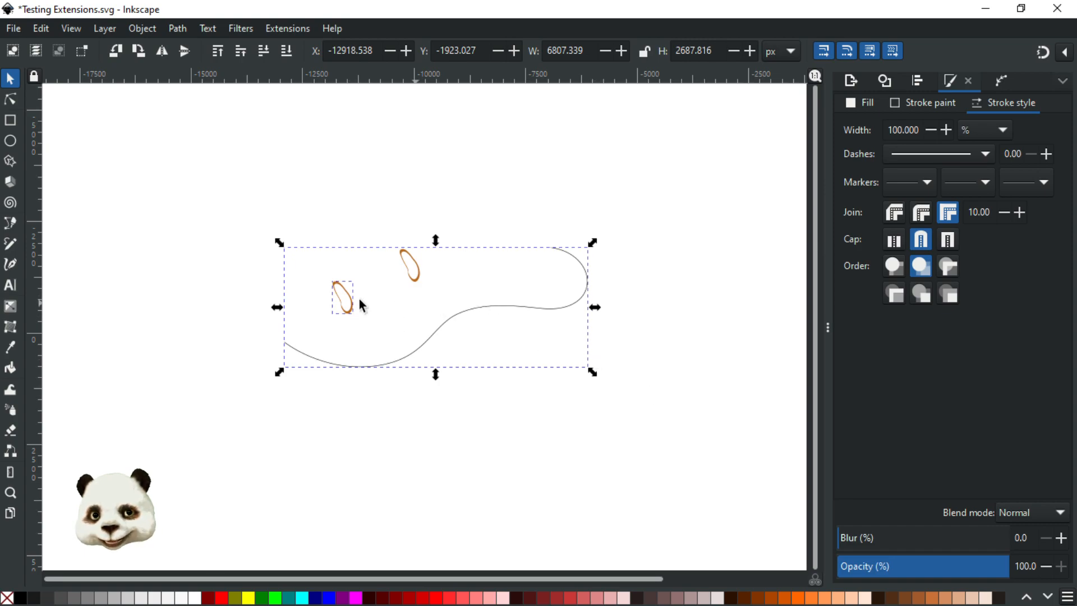
Step: Open the Pattern along Path extension, read its help, preview the effect with its existing options and close it without applying
{"action": "left_click", "coordinate": [282, 31]}
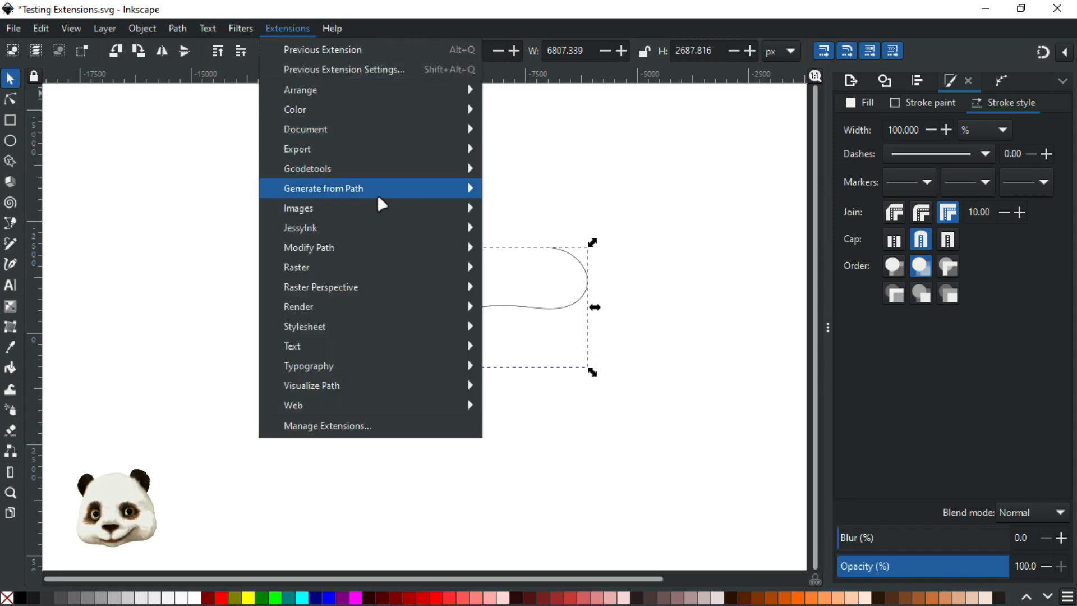
{"action": "mouse_move", "coordinate": [426, 192]}
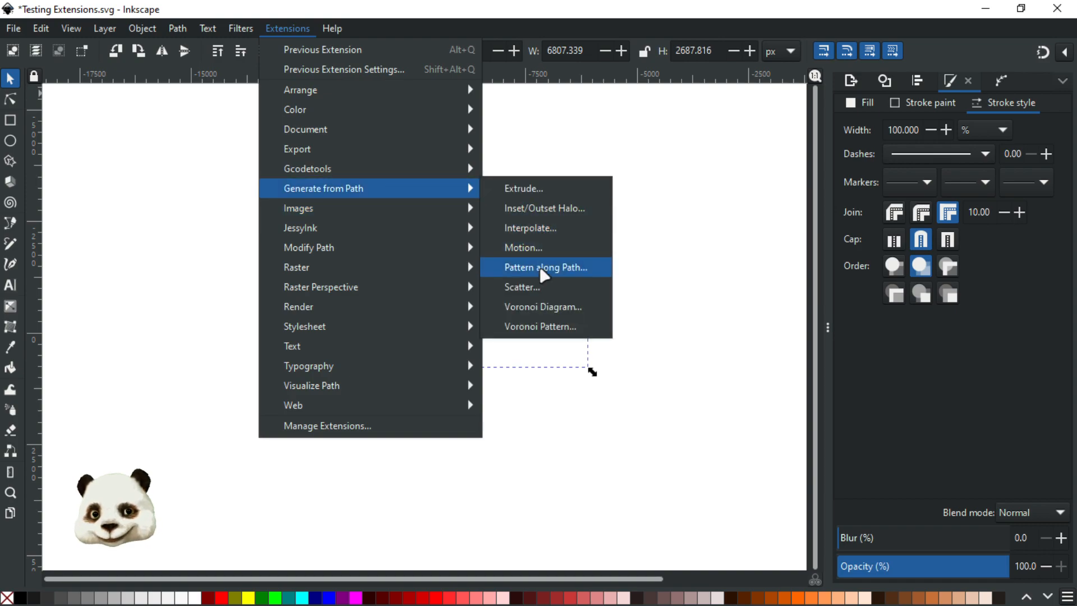
{"action": "left_click", "coordinate": [553, 274]}
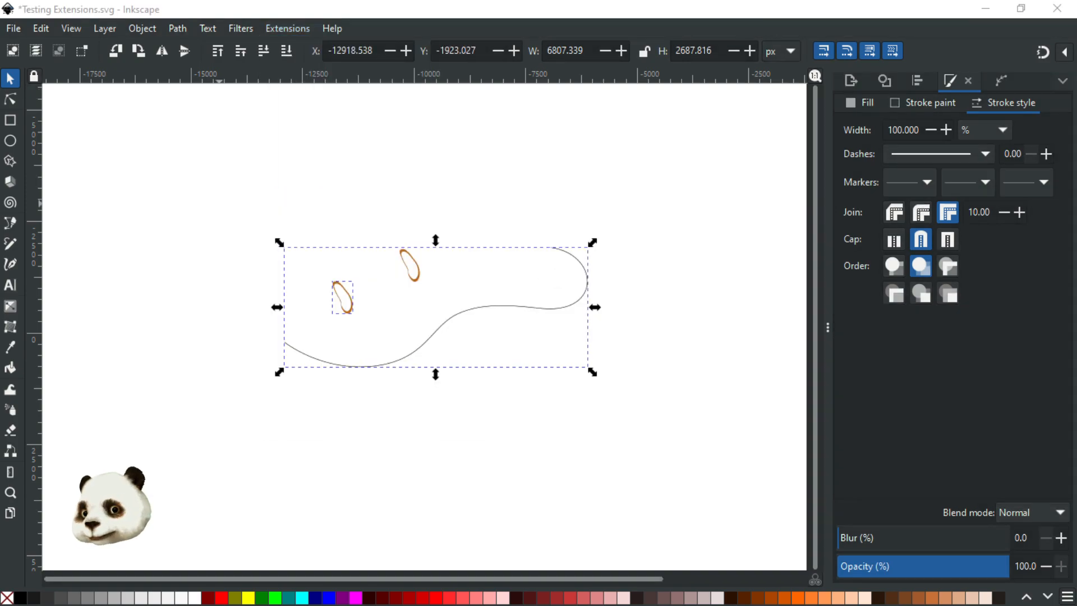
{"action": "left_click", "coordinate": [746, 167]}
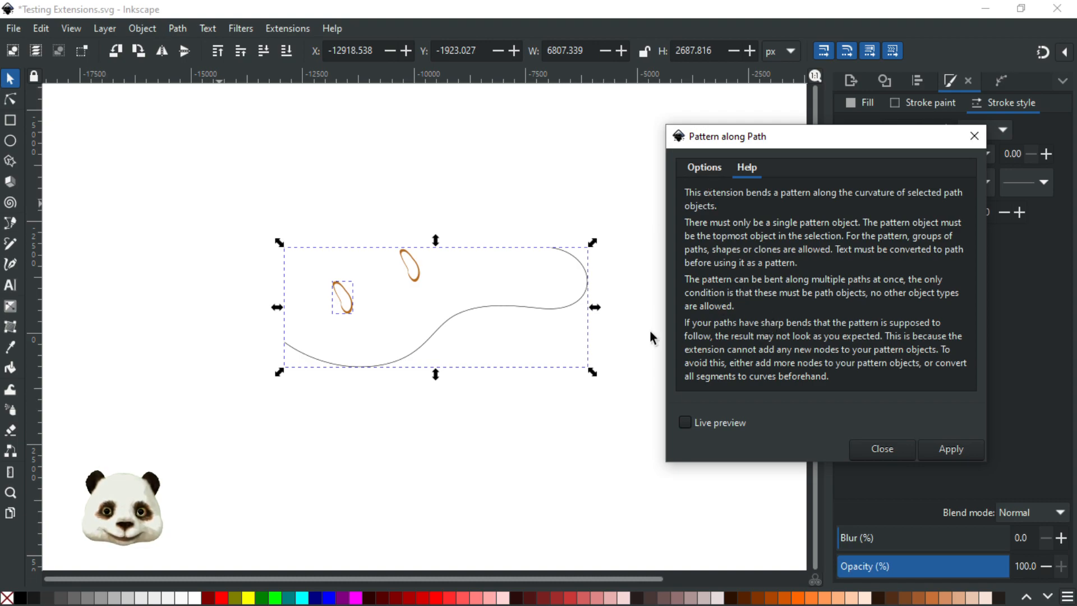
{"action": "left_click", "coordinate": [703, 171]}
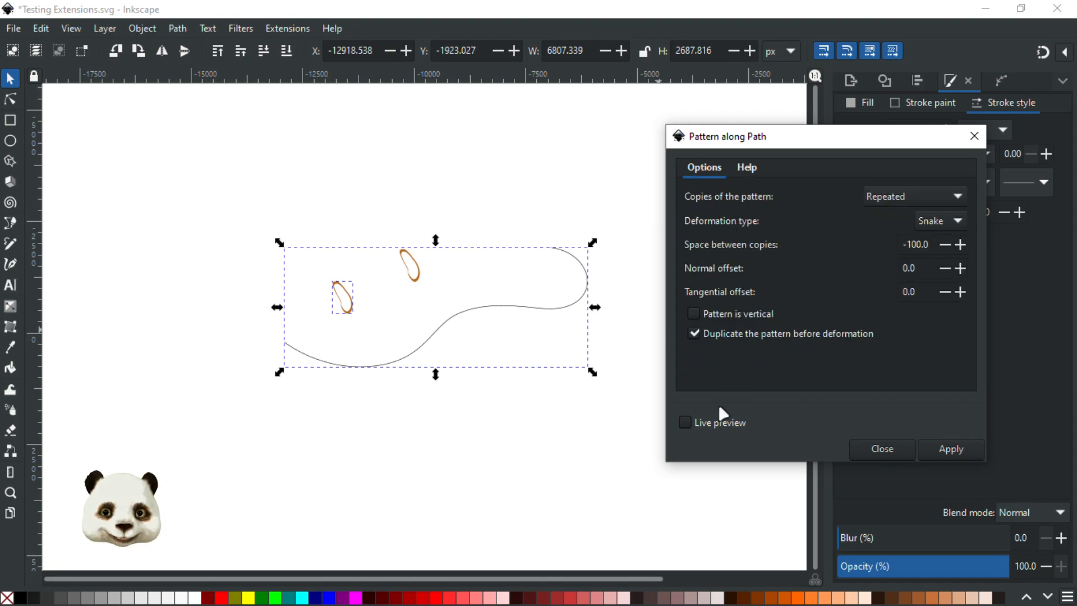
{"action": "left_click", "coordinate": [697, 423]}
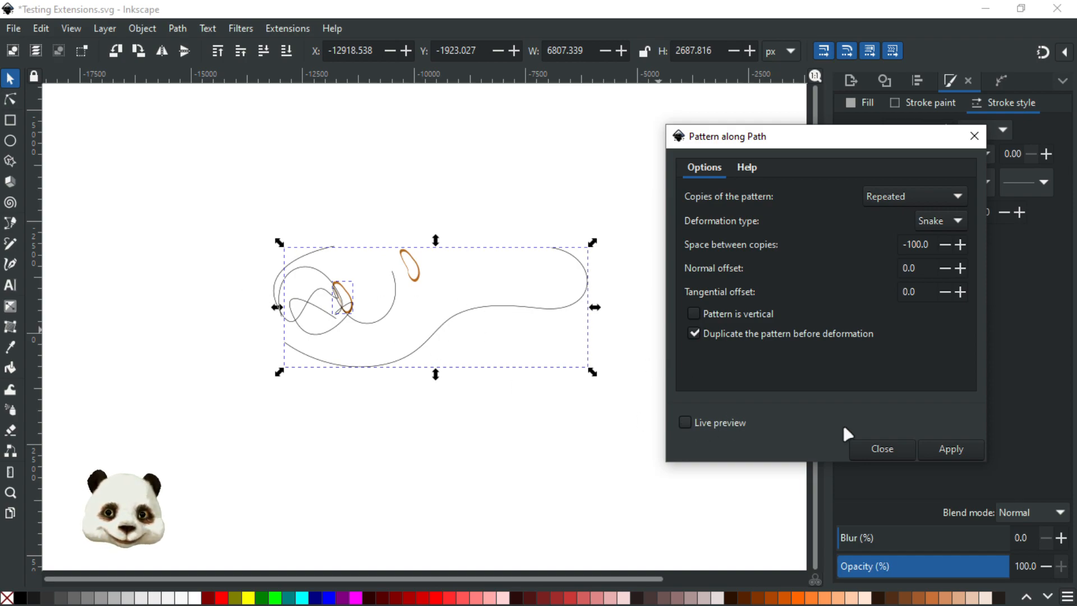
{"action": "left_click", "coordinate": [901, 448]}
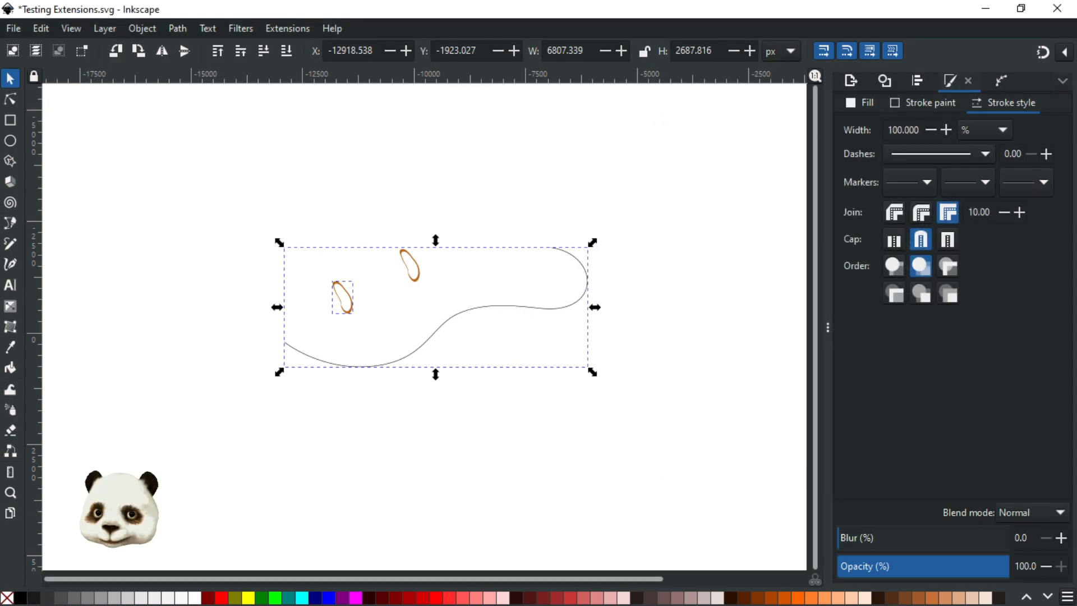
Step: Select the long curve and the left brown outline, reopen the Pattern along Path extension and turn on Live preview
{"action": "key", "text": "alt+Tab"}
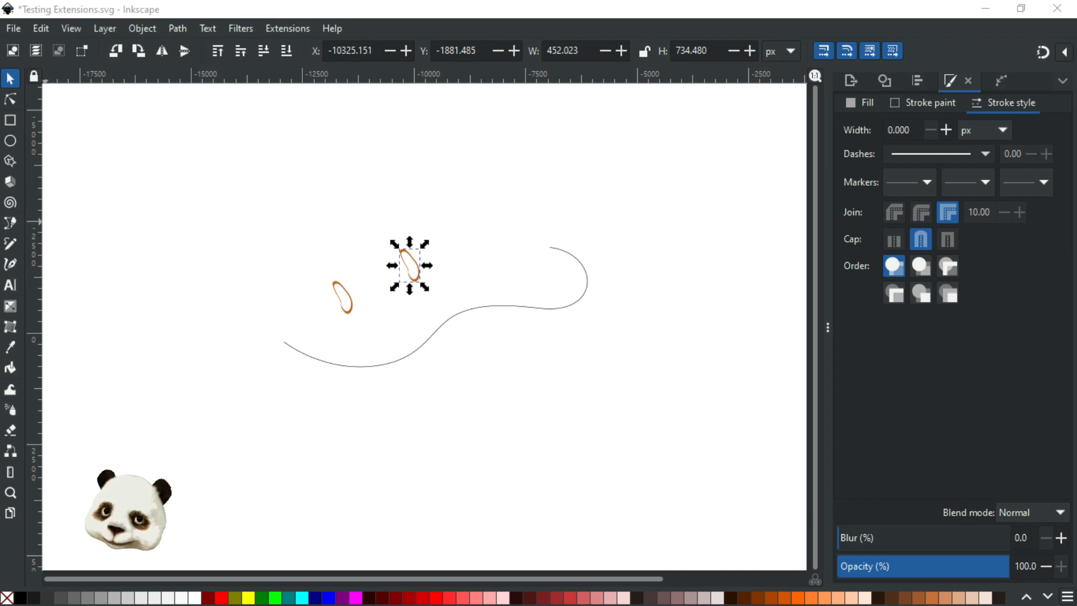
{"action": "left_click", "coordinate": [433, 14]}
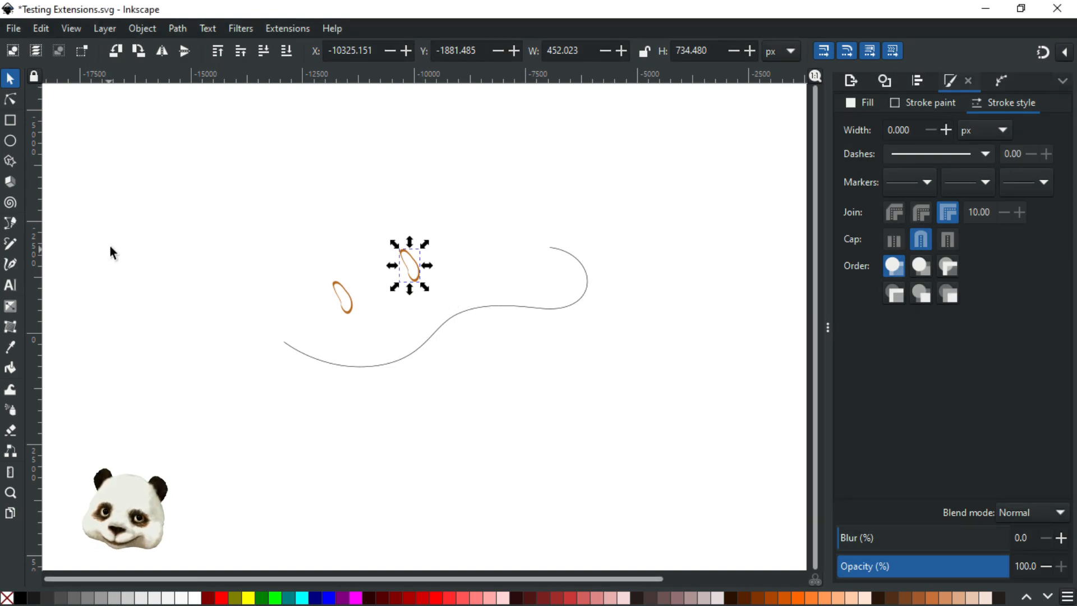
{"action": "left_click", "coordinate": [465, 309], "text": "shift"}
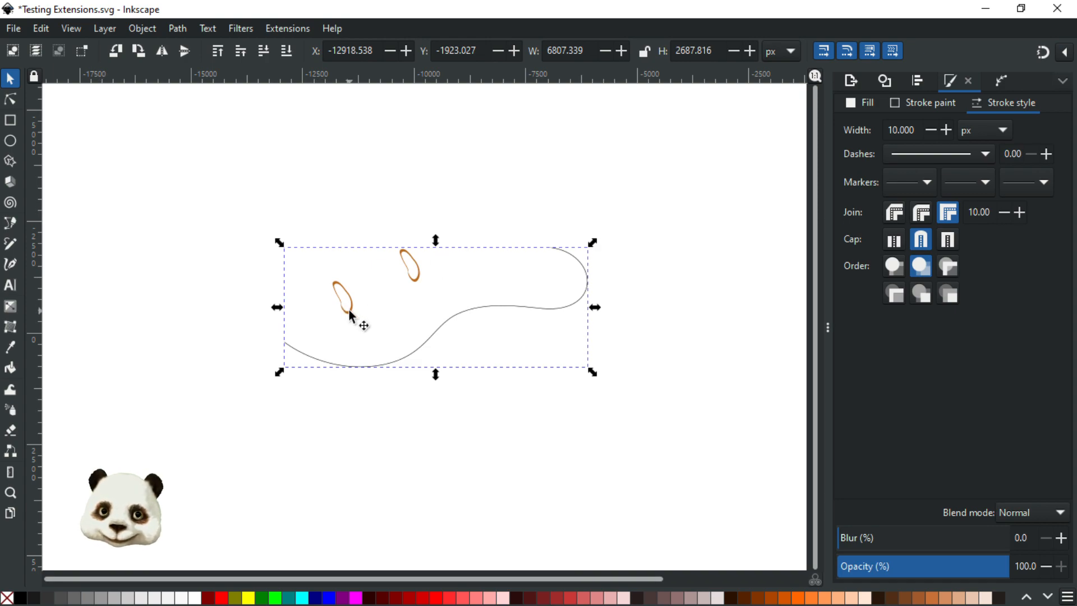
{"action": "left_click", "coordinate": [288, 28]}
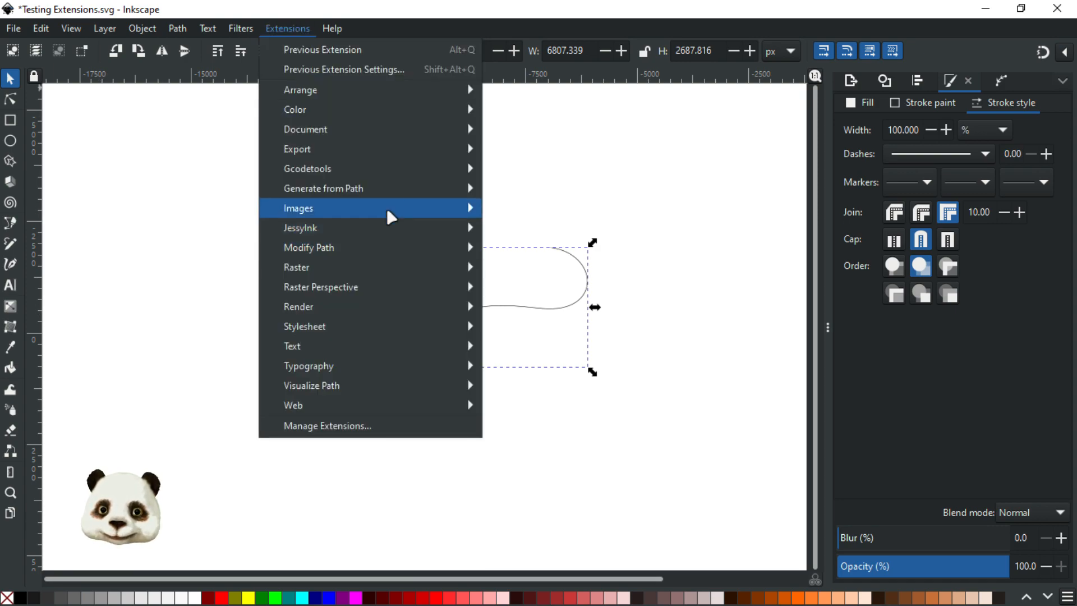
{"action": "mouse_move", "coordinate": [399, 189]}
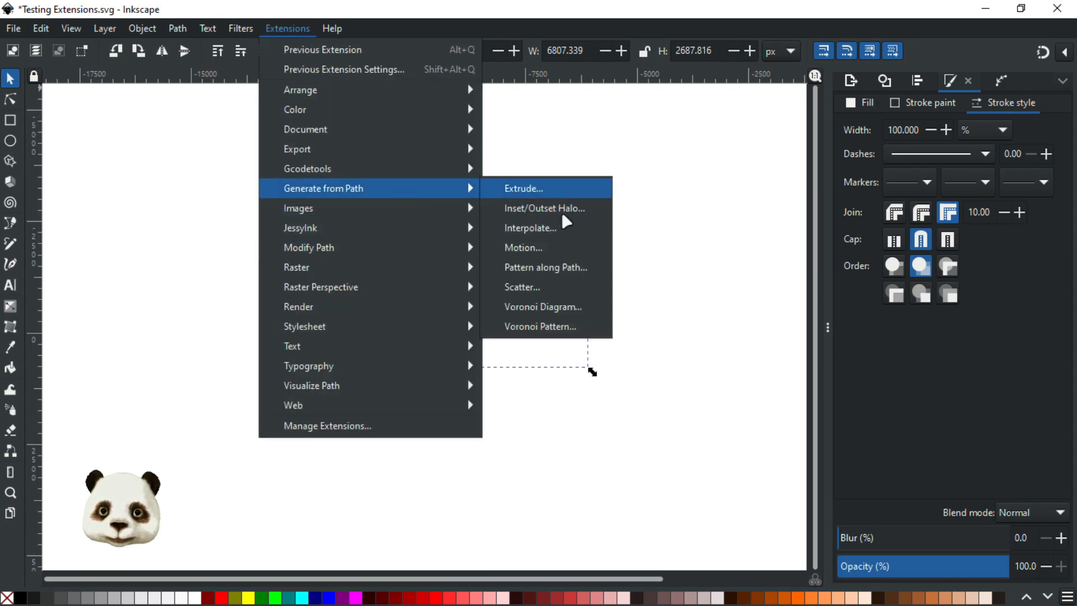
{"action": "left_click", "coordinate": [526, 274]}
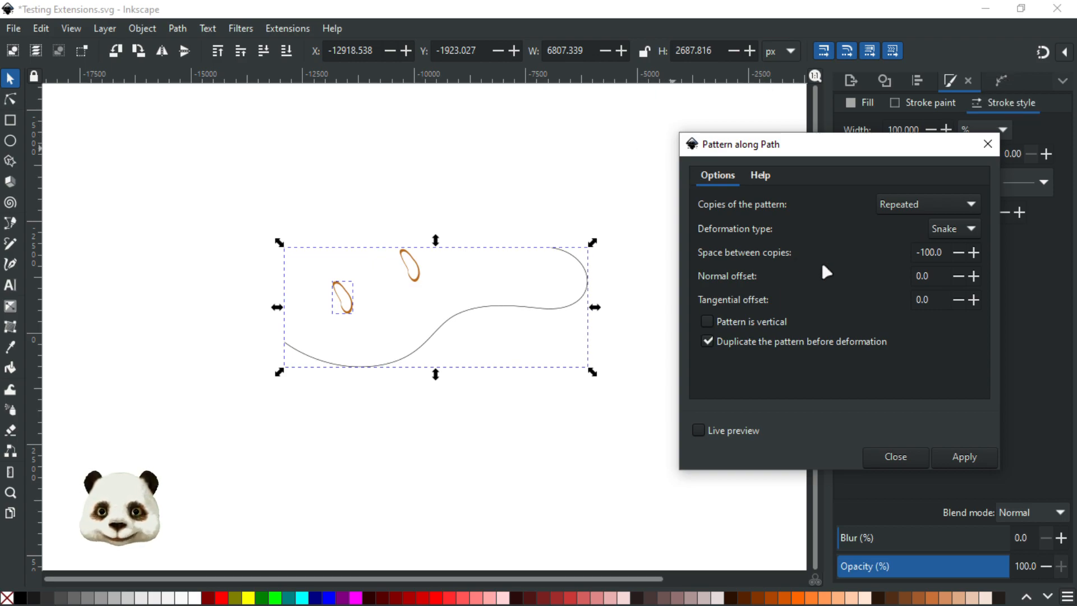
{"action": "left_click", "coordinate": [700, 429]}
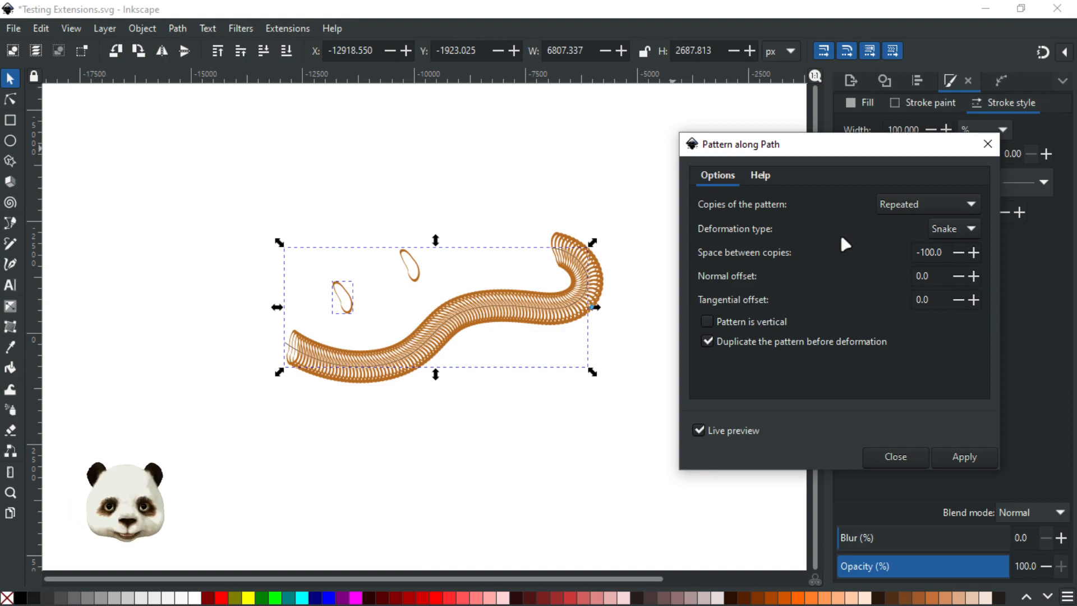
Step: Preview the pattern copies as Single, Single, stretched and Repeated, stretched, and return the option to Repeated
{"action": "left_click", "coordinate": [900, 206]}
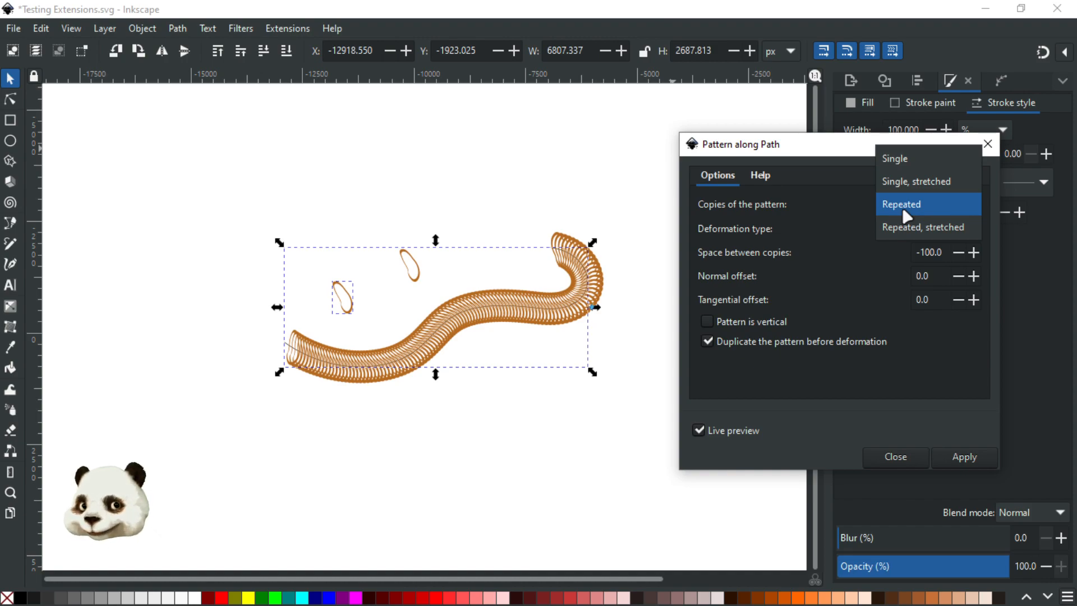
{"action": "left_click", "coordinate": [925, 159]}
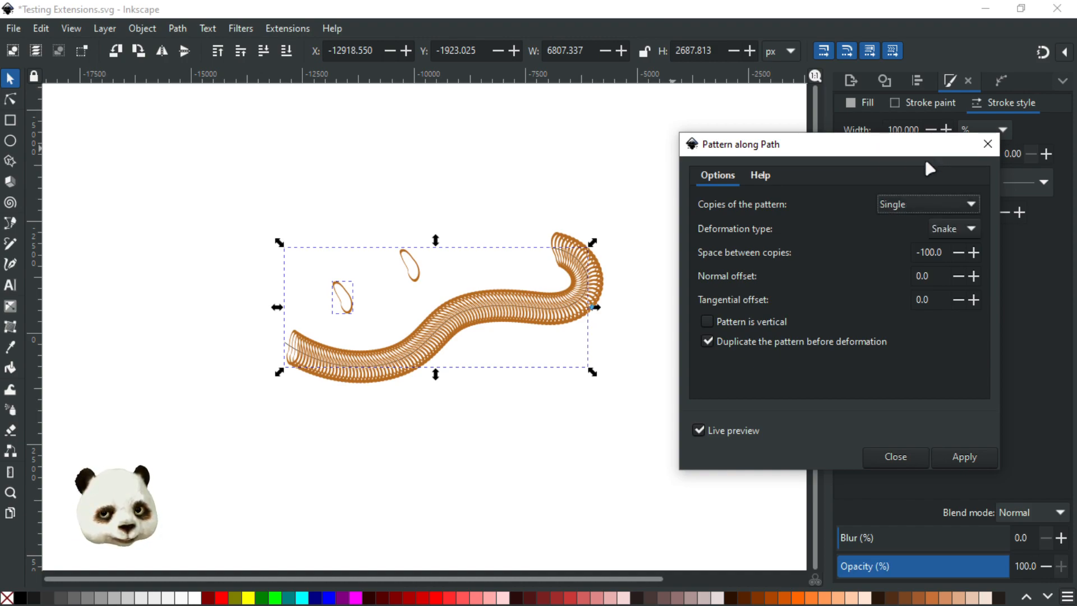
{"action": "left_click", "coordinate": [921, 207]}
{"action": "left_click", "coordinate": [916, 228]}
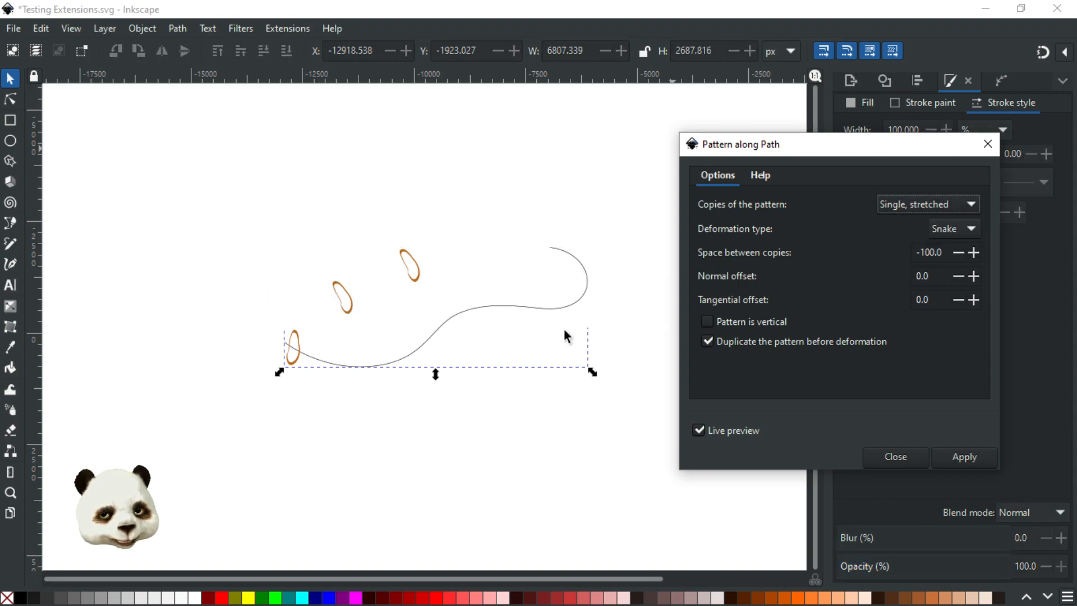
{"action": "left_click", "coordinate": [921, 204]}
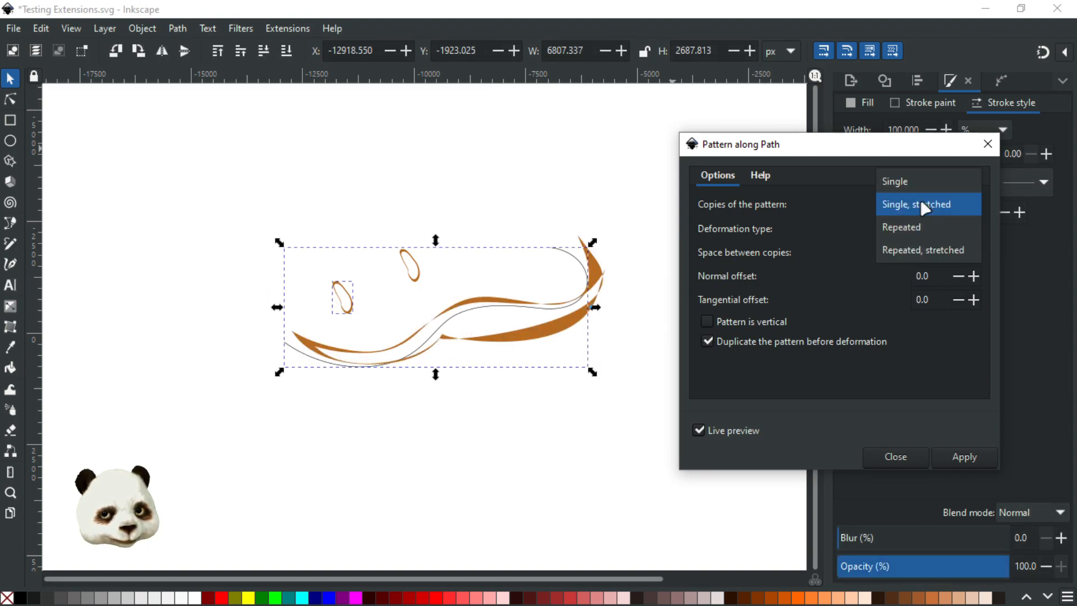
{"action": "left_click", "coordinate": [897, 245]}
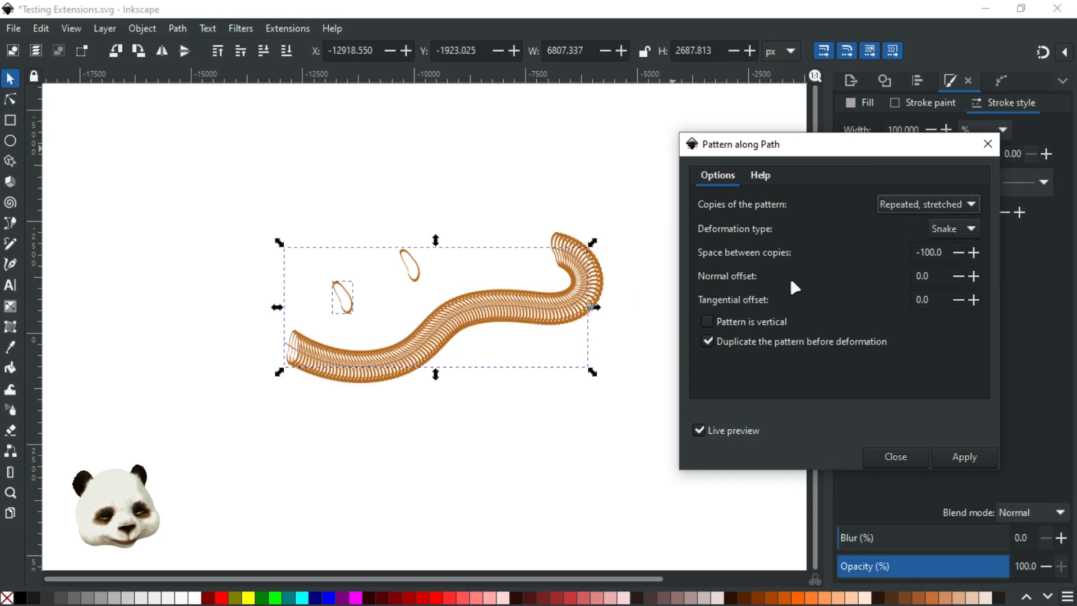
{"action": "left_click", "coordinate": [911, 205]}
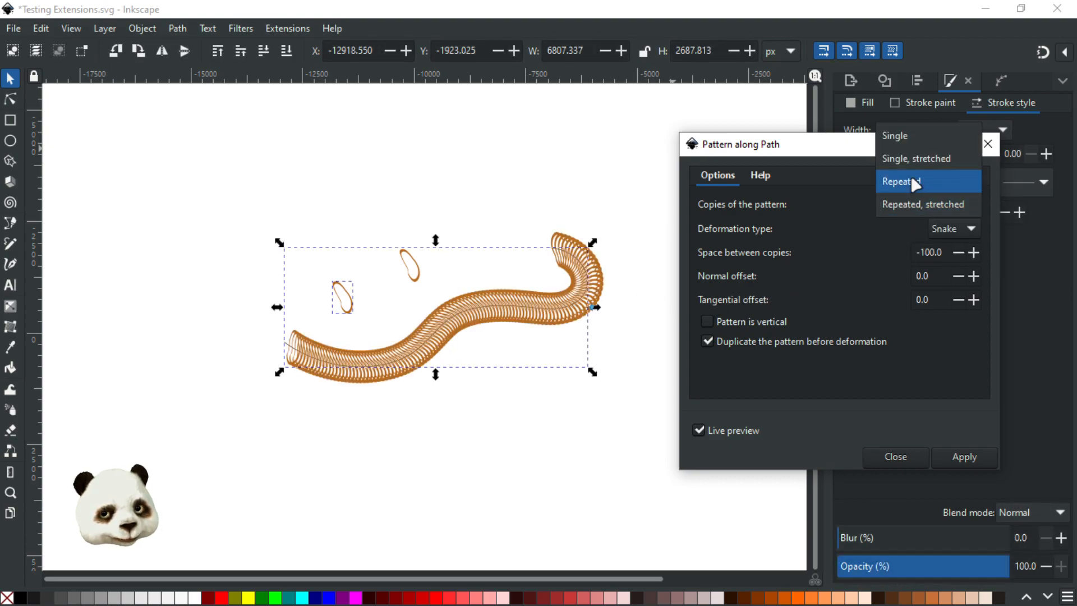
{"action": "left_click", "coordinate": [911, 179]}
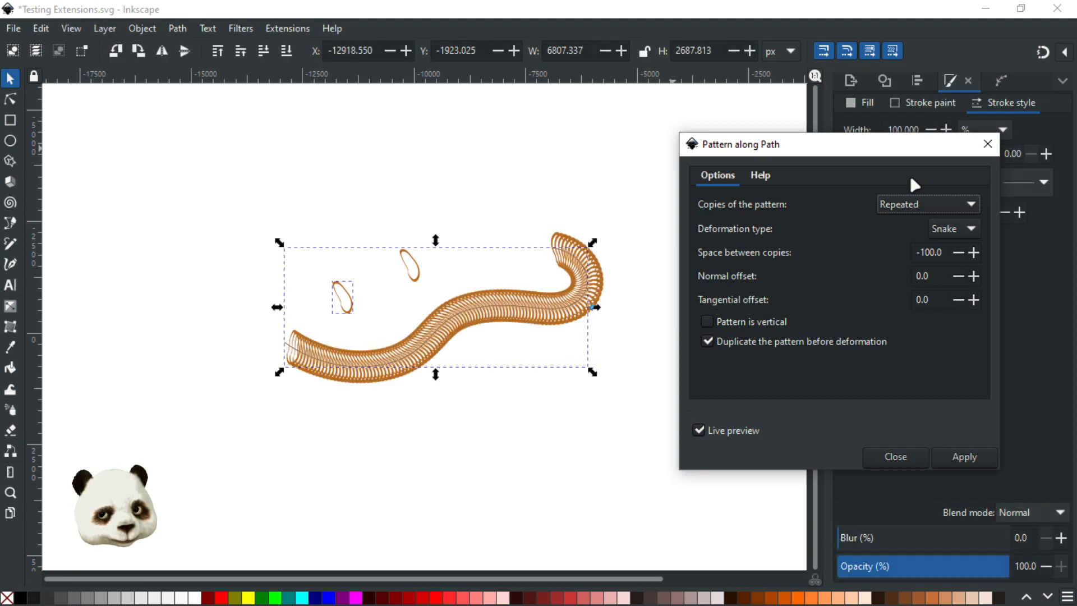
Step: Preview the Ribbon deformation type and switch back to Snake
{"action": "left_click", "coordinate": [963, 230]}
{"action": "left_click", "coordinate": [952, 261]}
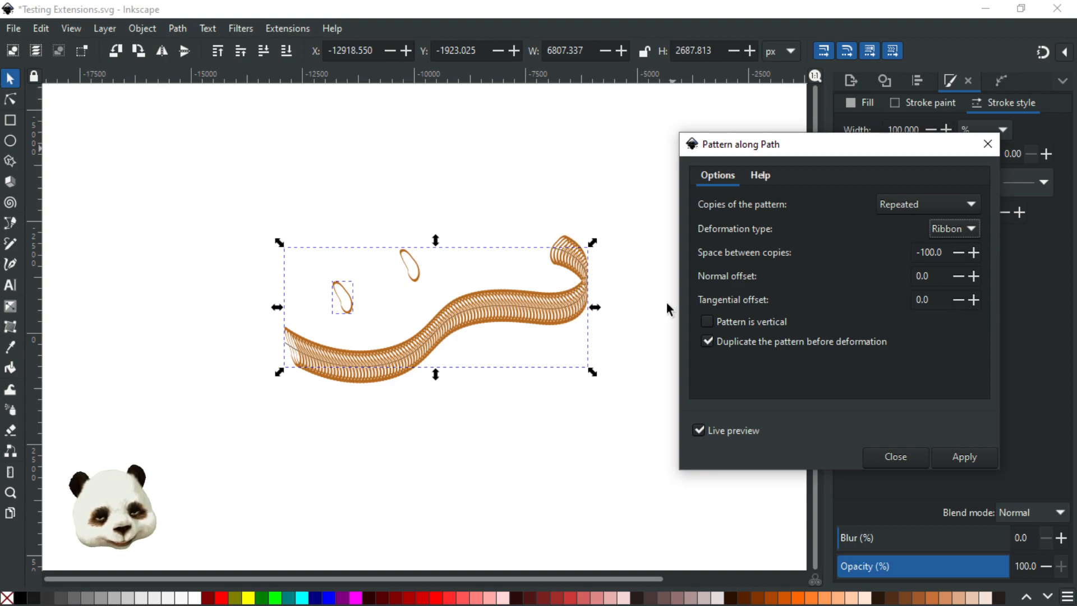
{"action": "left_click", "coordinate": [960, 231]}
{"action": "left_click", "coordinate": [948, 208]}
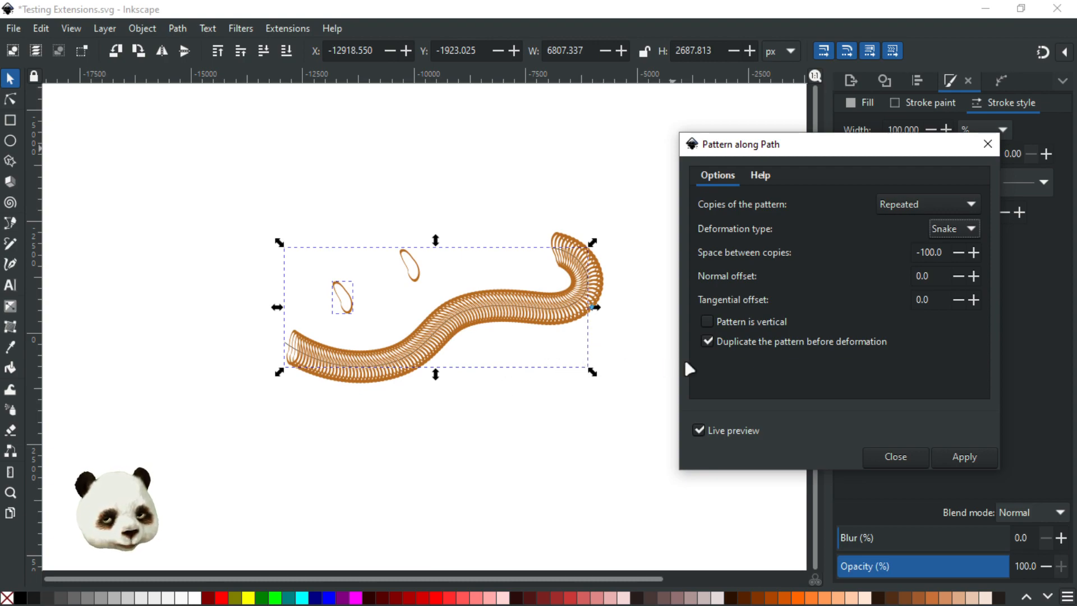
Step: Preview the vertical pattern option with Snake and Ribbon deformation, and restore the non-vertical Snake setting
{"action": "left_click", "coordinate": [707, 321]}
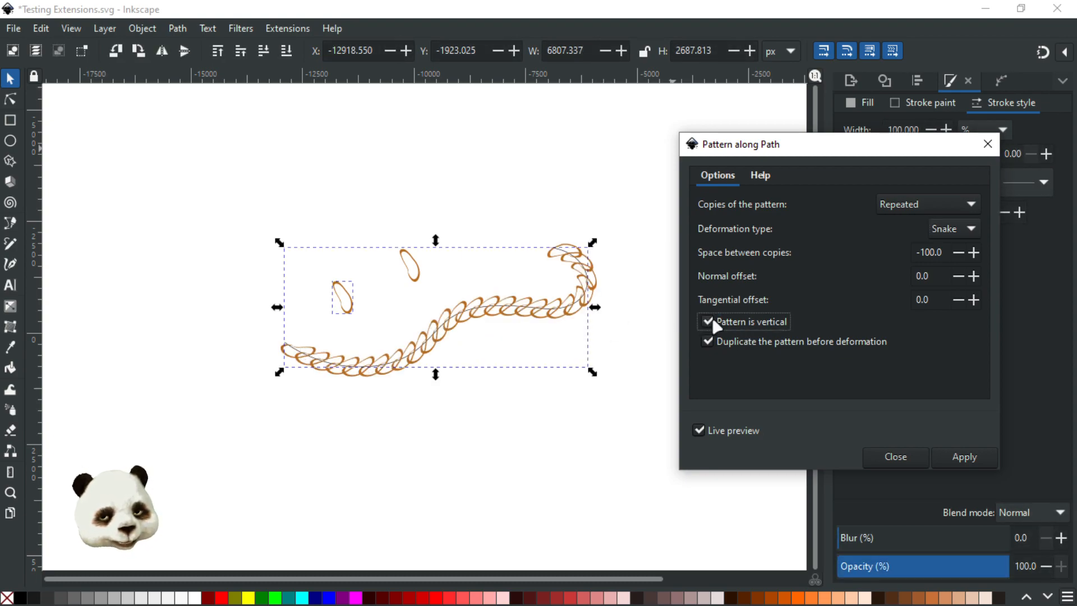
{"action": "left_click", "coordinate": [953, 230]}
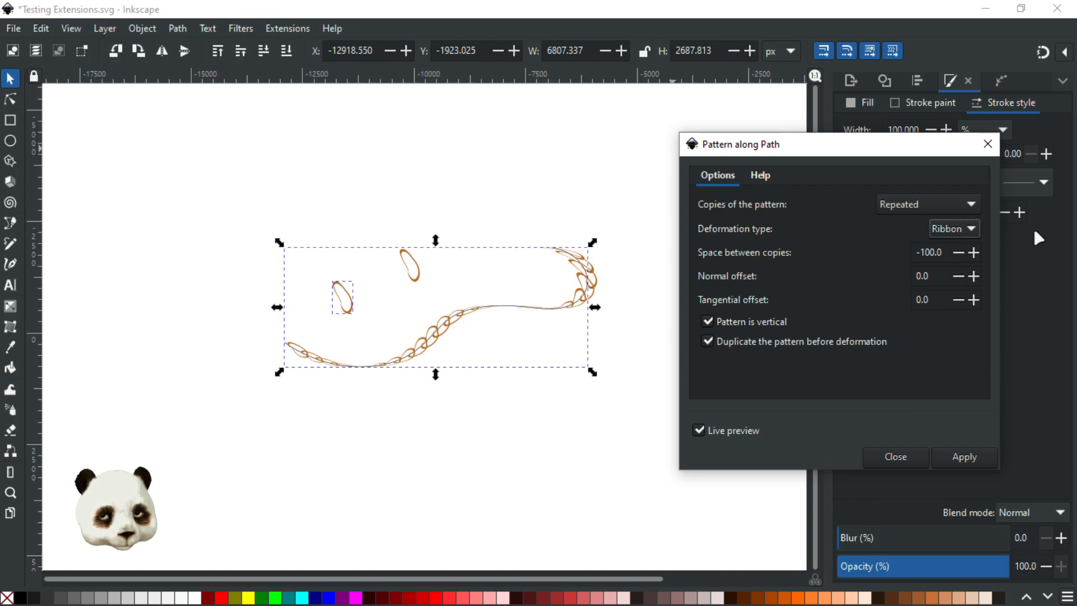
{"action": "left_click", "coordinate": [958, 204]}
{"action": "left_click", "coordinate": [716, 323]}
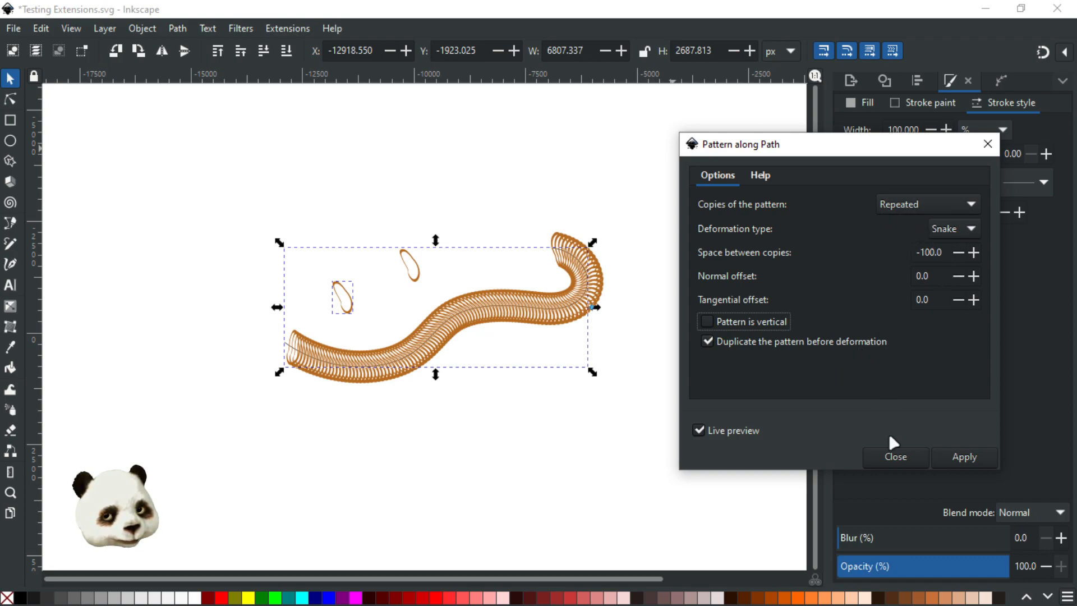
Step: Apply the pattern along the curve with Repeated copies and Snake deformation at -100 spacing, and close the extension
{"action": "left_click", "coordinate": [971, 454]}
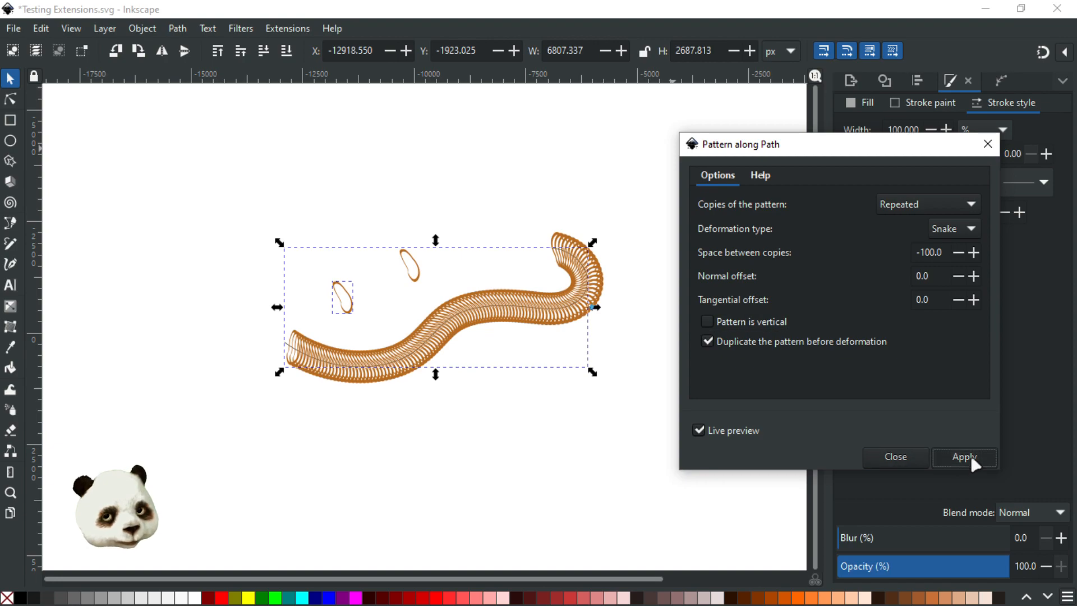
{"action": "left_click", "coordinate": [894, 456]}
Step: List the document's objects and examine the nodes of the curve, the right brown outline and the generated pattern
{"action": "key", "text": "ctrl+shift+l"}
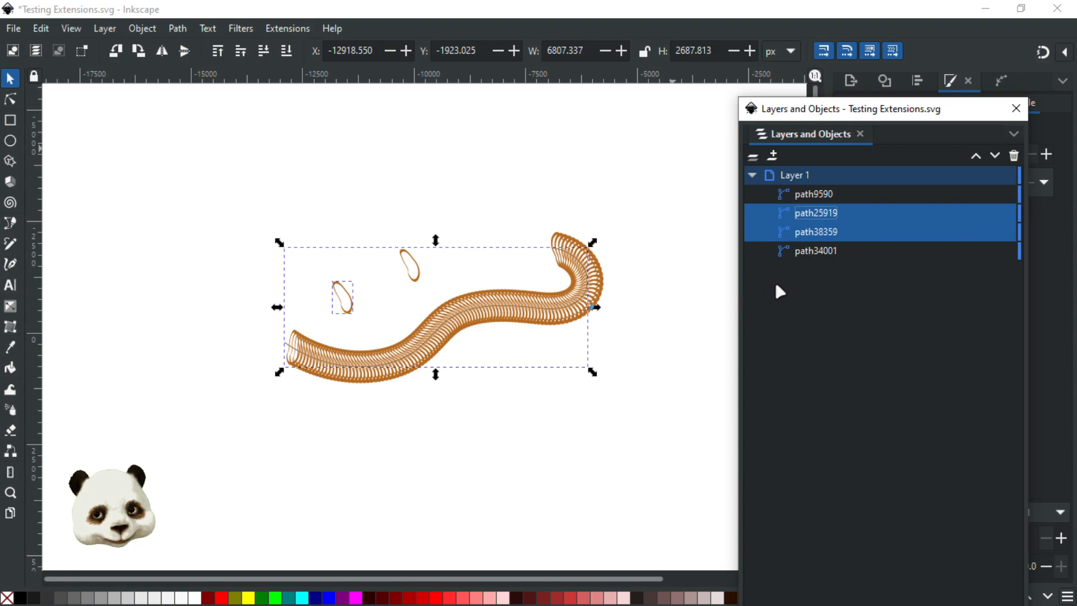
{"action": "left_click", "coordinate": [815, 232]}
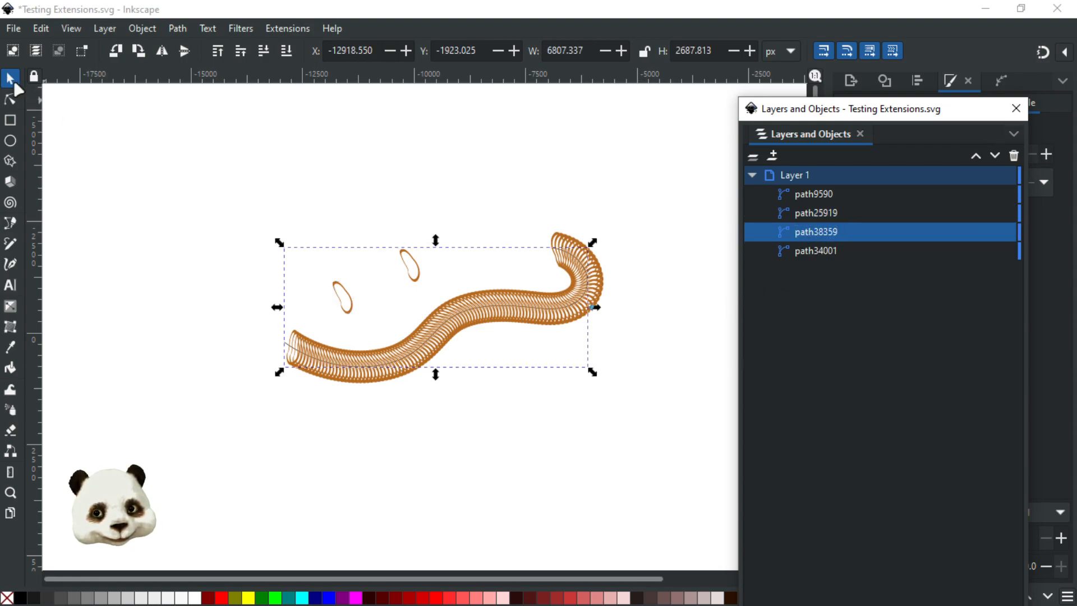
{"action": "left_click", "coordinate": [11, 101]}
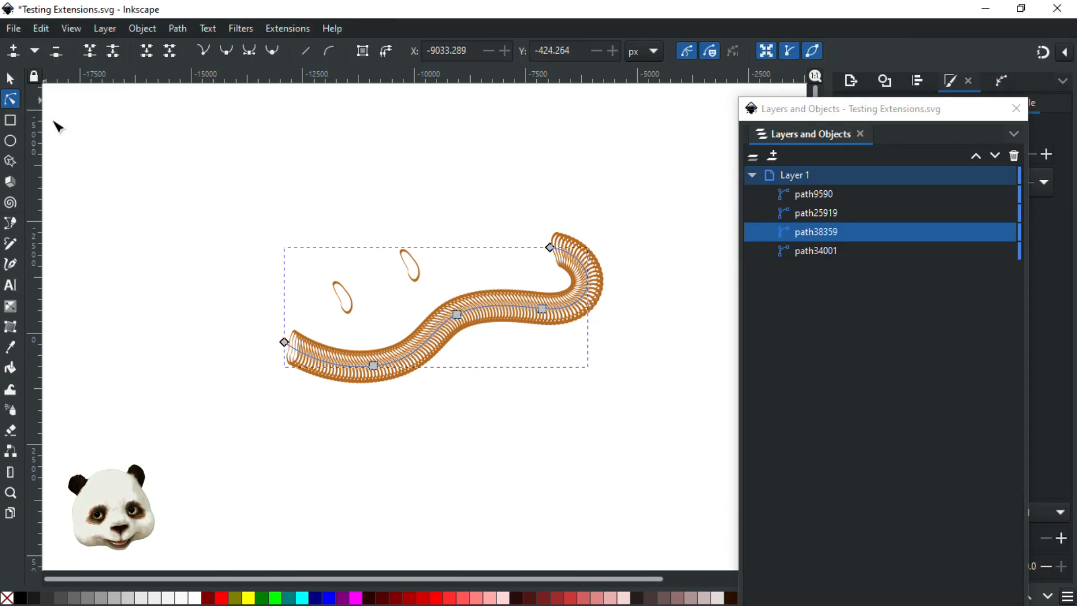
{"action": "left_click", "coordinate": [818, 253]}
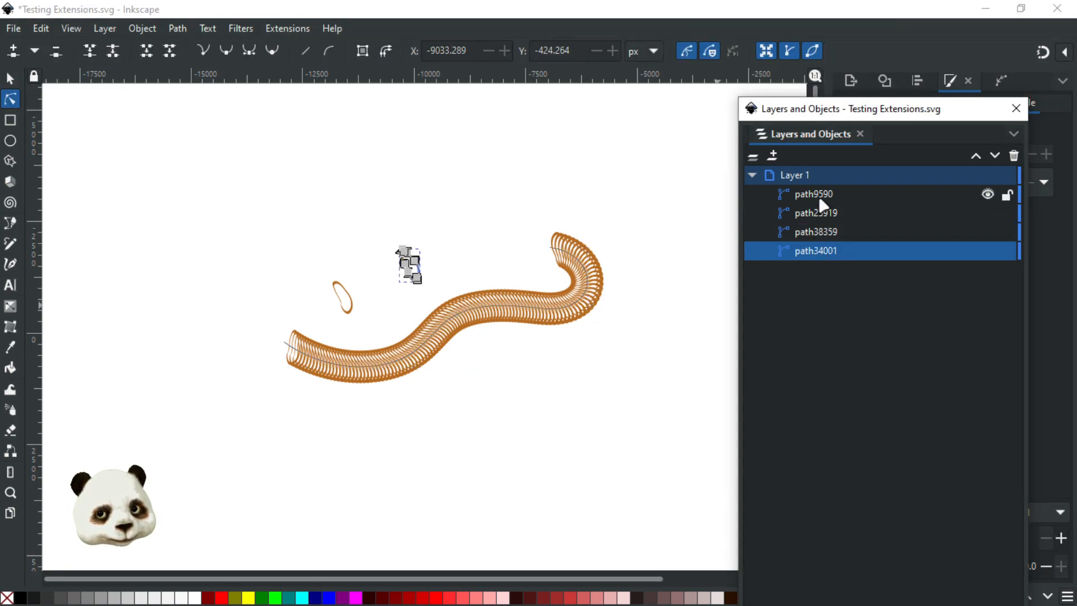
{"action": "left_click", "coordinate": [820, 200]}
{"action": "scroll", "coordinate": [498, 331], "scroll_direction": "up", "scroll_amount": 3}
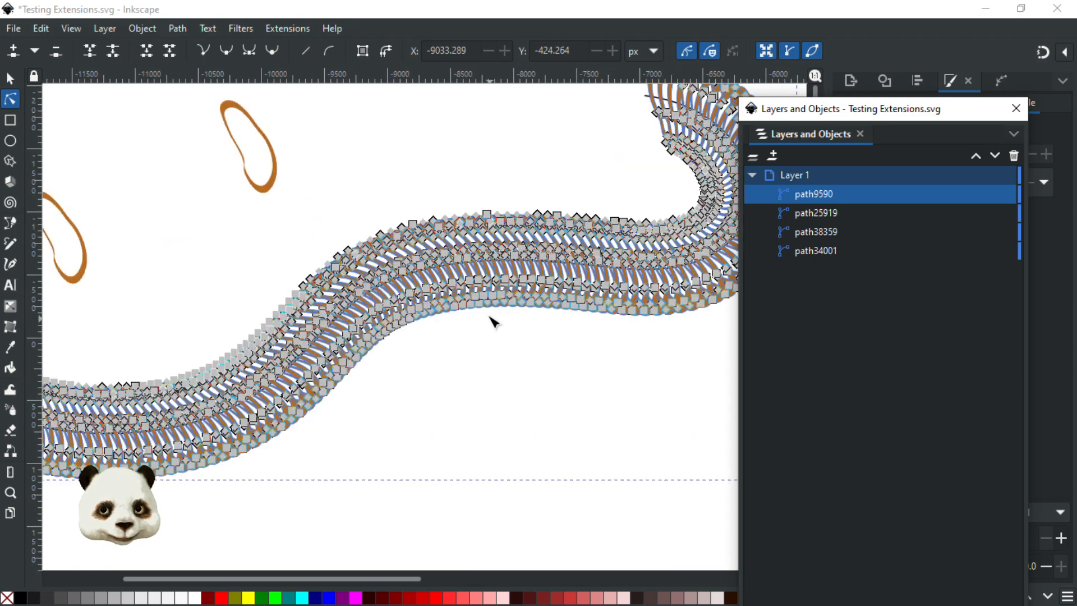
{"action": "scroll", "coordinate": [493, 323], "scroll_direction": "down", "scroll_amount": 2}
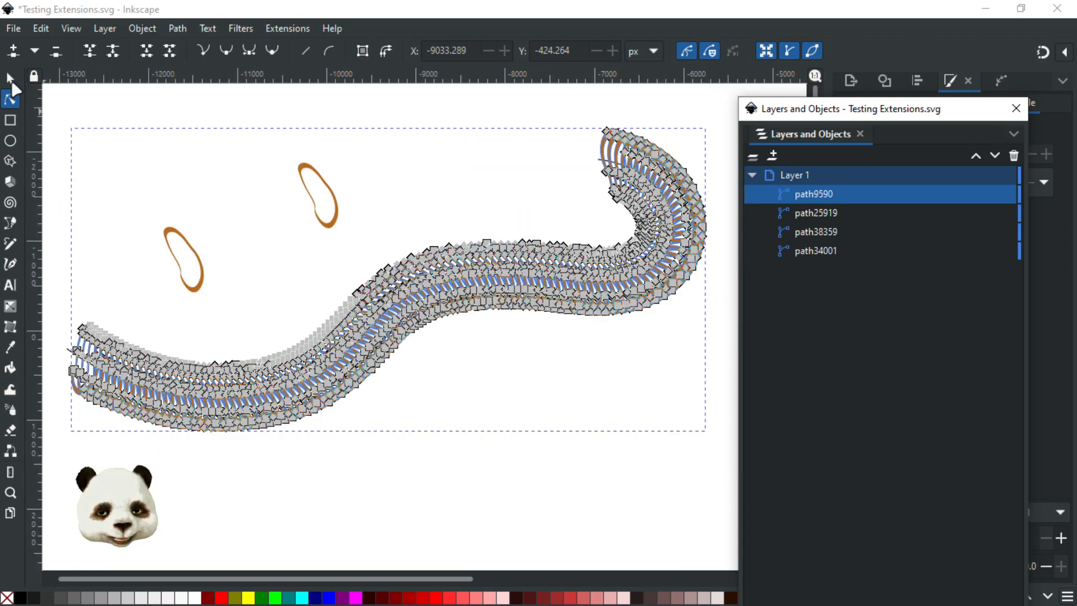
{"action": "key", "text": "s"}
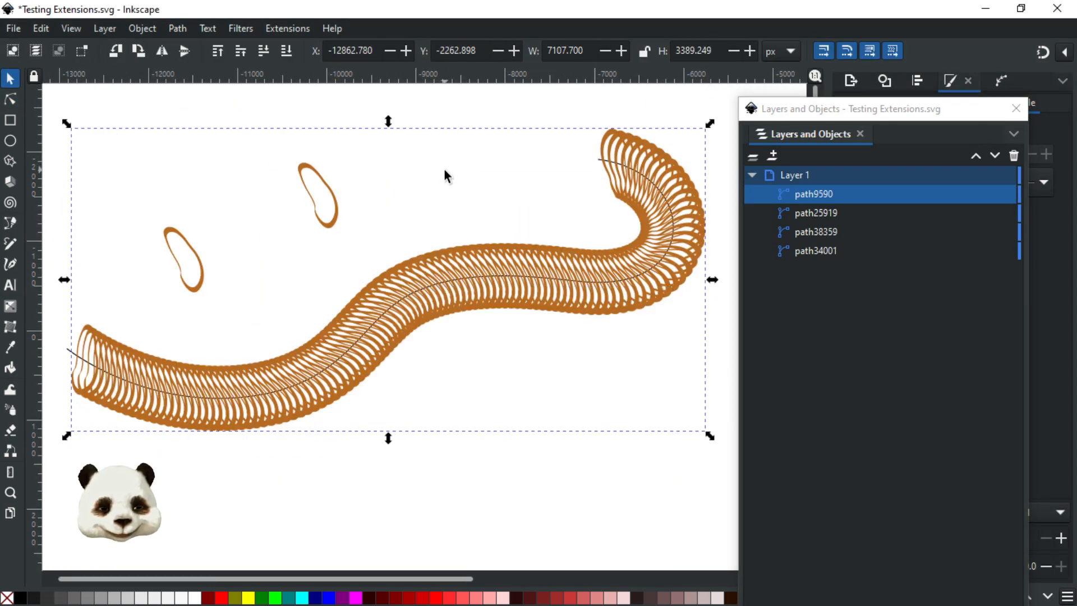
Step: Try moving the generated pattern down away from the curve and undo the move
{"action": "scroll", "coordinate": [443, 169], "scroll_direction": "down", "scroll_amount": 2}
{"action": "mouse_move", "coordinate": [466, 233]}
{"action": "left_mouse_down"}
{"action": "mouse_move", "coordinate": [582, 298]}
{"action": "mouse_move", "coordinate": [444, 345]}
{"action": "mouse_move", "coordinate": [494, 305]}
{"action": "left_mouse_up"}
{"action": "key", "text": "ctrl+z"}
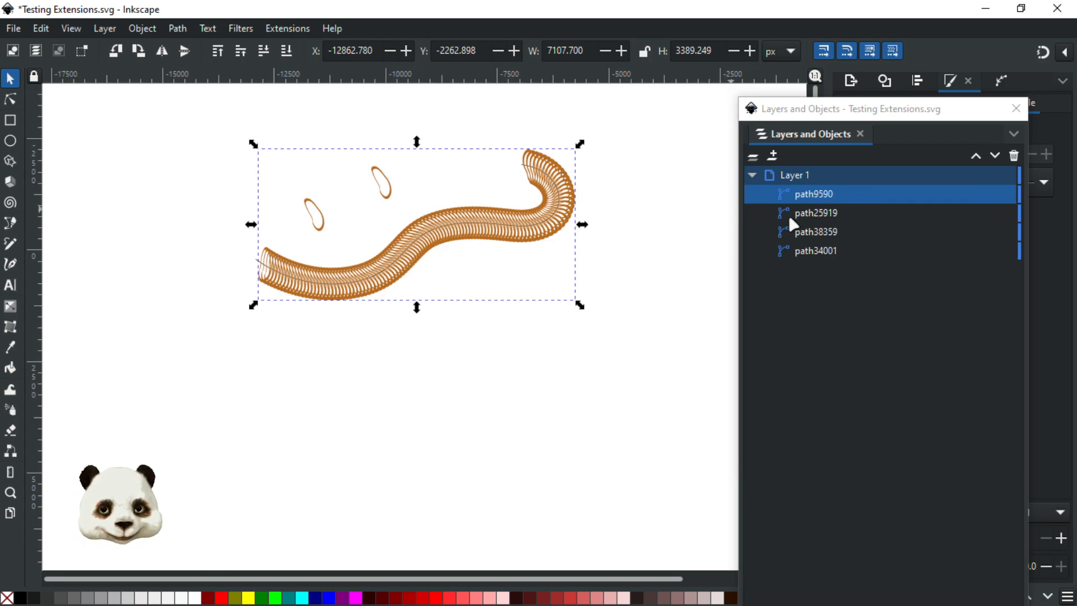
Step: Delete the generated pattern and the long curve, and move the Layers and Objects window out of the way
{"action": "key", "text": "Delete"}
{"action": "left_click", "coordinate": [550, 228]}
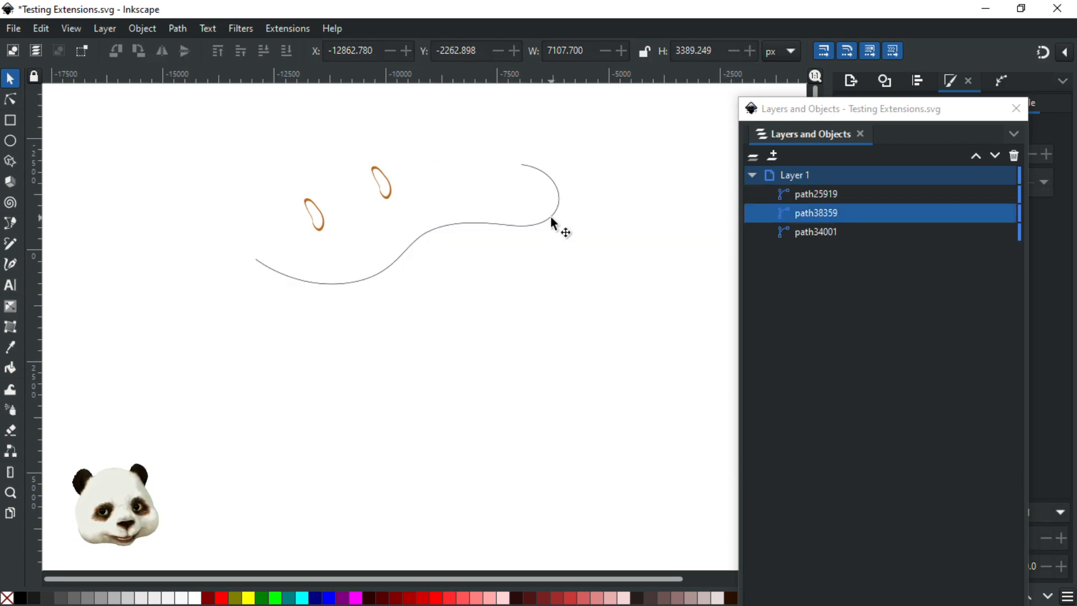
{"action": "key", "text": "Delete"}
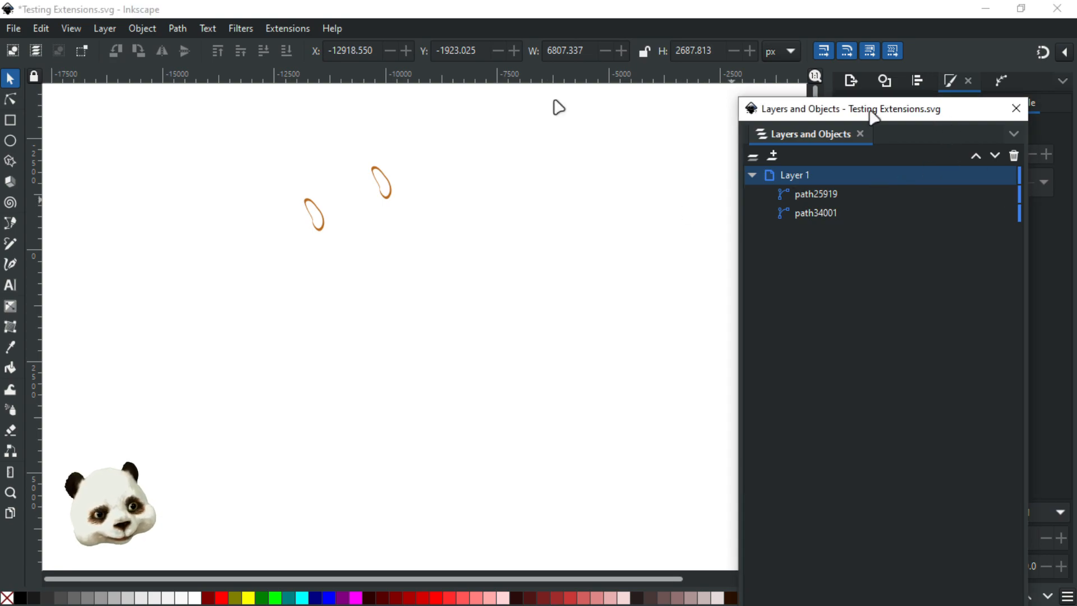
{"action": "left_click_drag", "start_coordinate": [796, 115], "coordinate": [603, 113]}
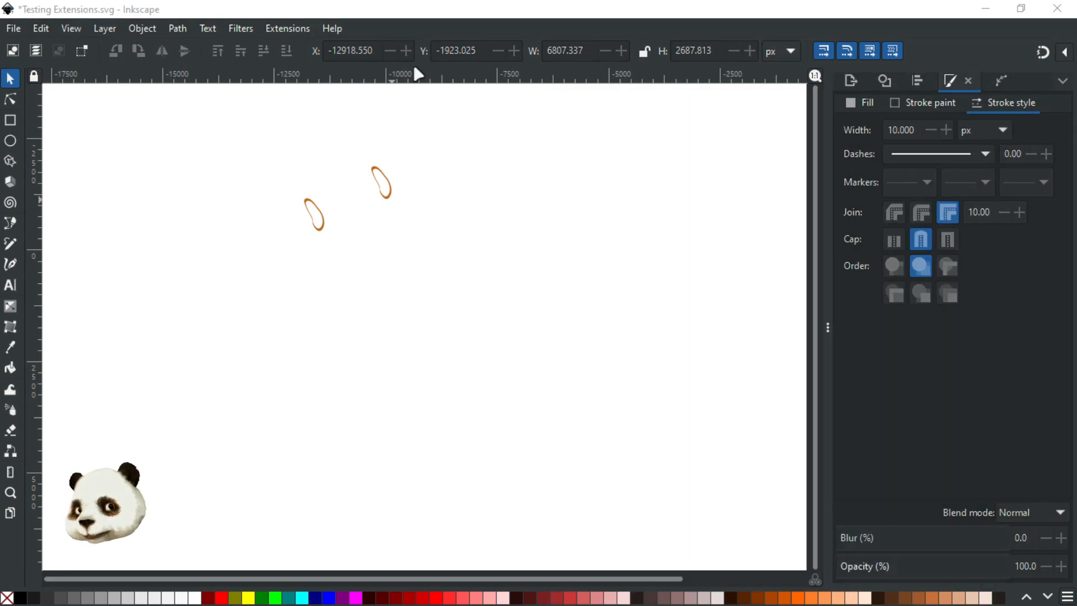
{"action": "left_click", "coordinate": [282, 32]}
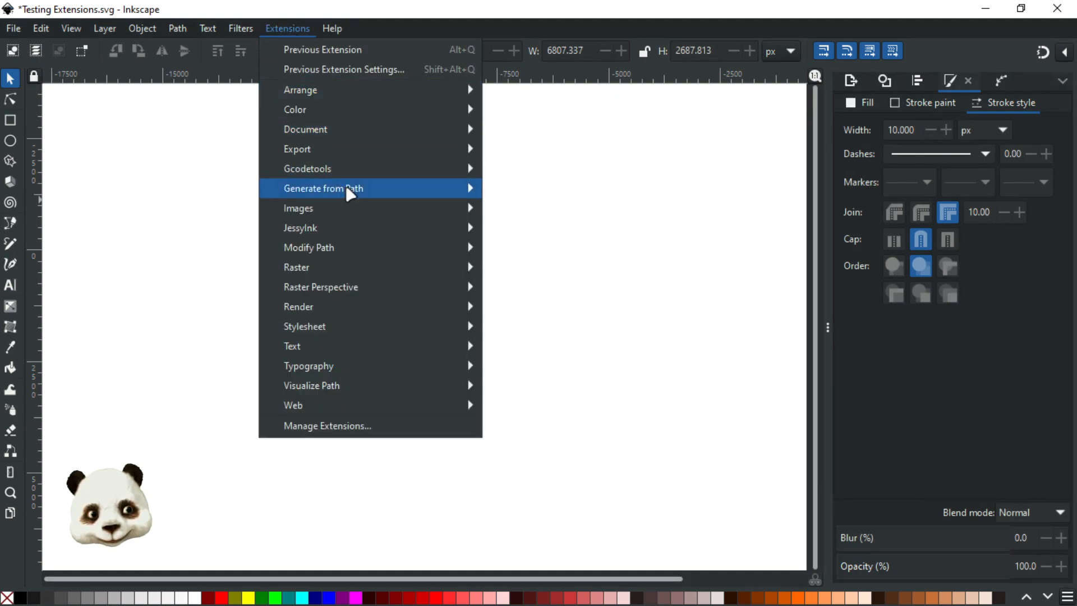
{"action": "mouse_move", "coordinate": [346, 188]}
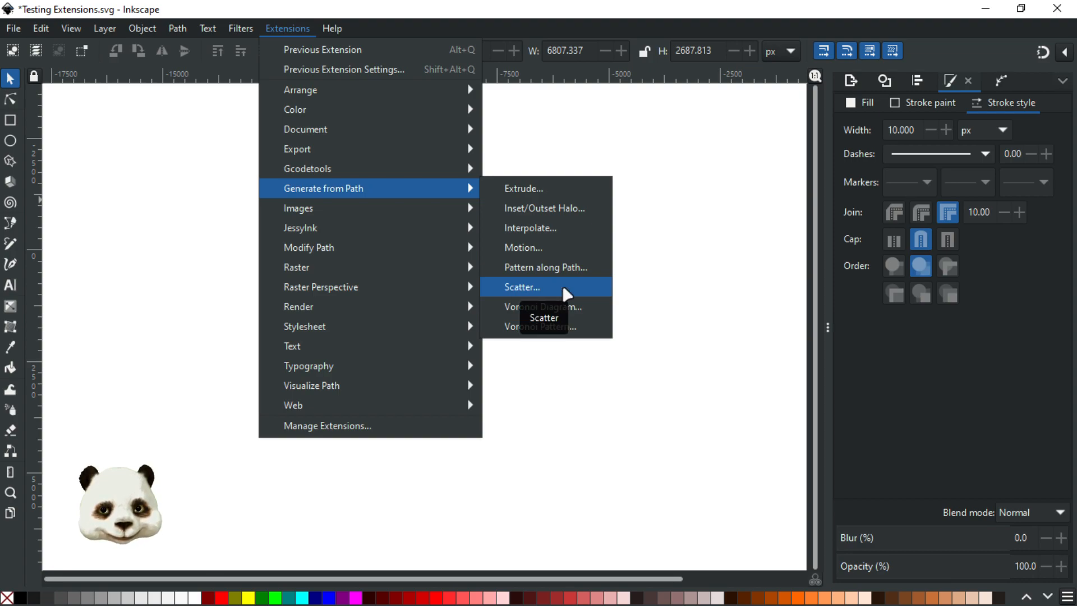
{"action": "left_click", "coordinate": [651, 275]}
Step: Select both brown outlines together
{"action": "scroll", "coordinate": [346, 160], "scroll_direction": "up", "scroll_amount": 1, "text": "ctrl"}
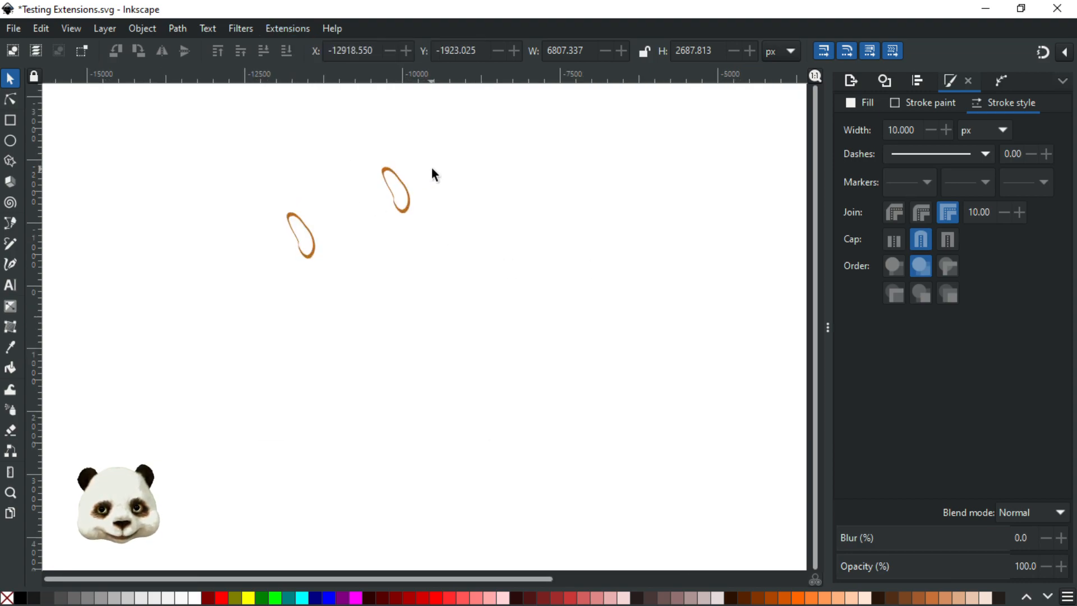
{"action": "scroll", "coordinate": [432, 166], "scroll_direction": "up", "scroll_amount": 2, "text": "ctrl"}
{"action": "left_click_drag", "start_coordinate": [77, 414], "coordinate": [446, 131]}
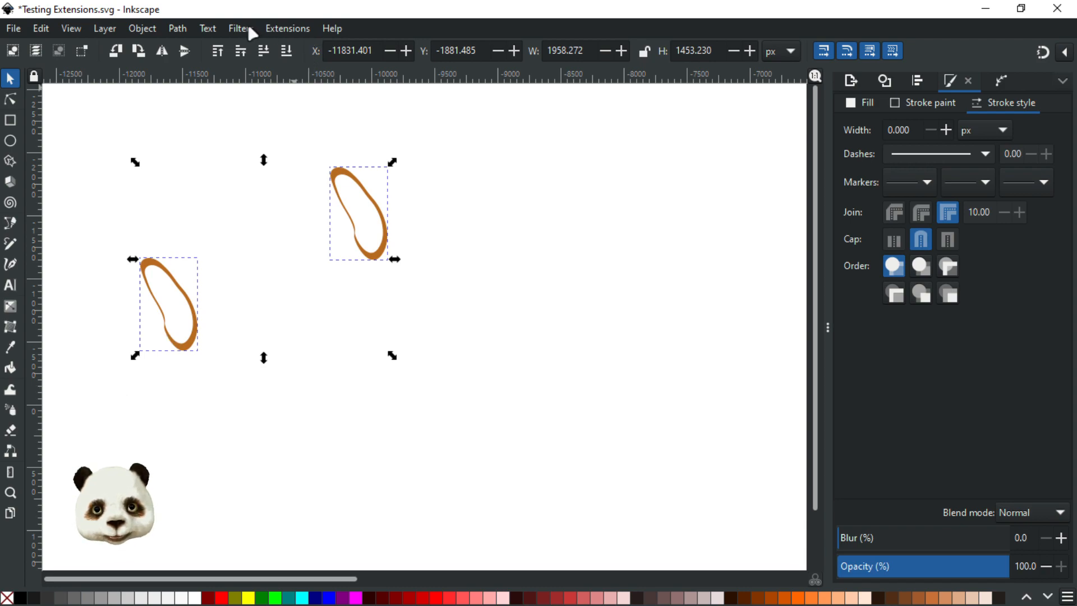
Step: Start the Scatter extension on both outlines, move its window clear of the drawing and turn on live preview
{"action": "left_click", "coordinate": [277, 26]}
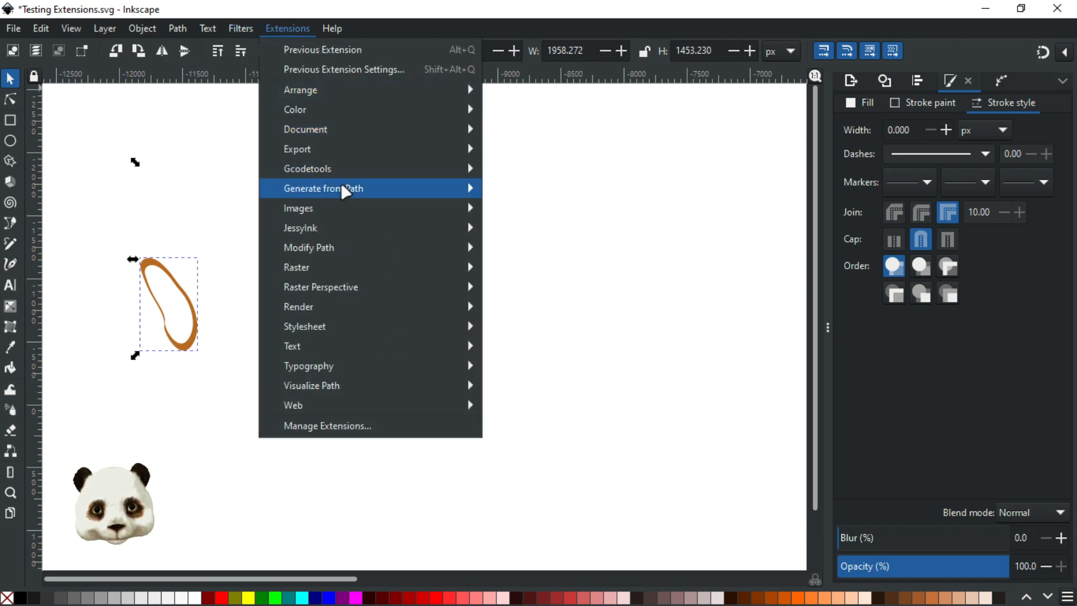
{"action": "mouse_move", "coordinate": [347, 188]}
{"action": "left_click", "coordinate": [552, 289]}
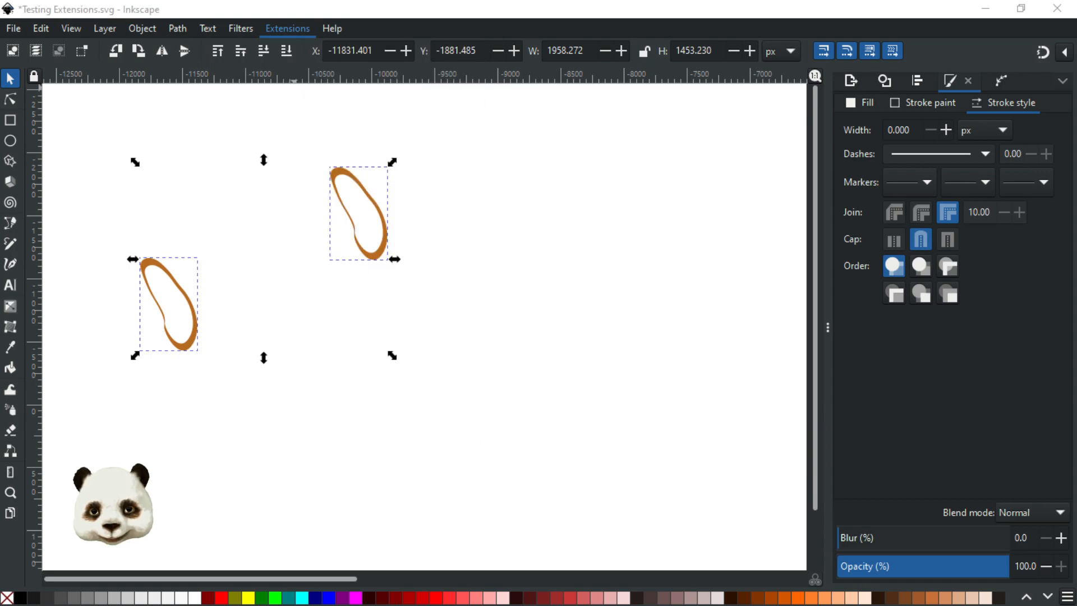
{"action": "left_click_drag", "start_coordinate": [393, 189], "coordinate": [778, 125]}
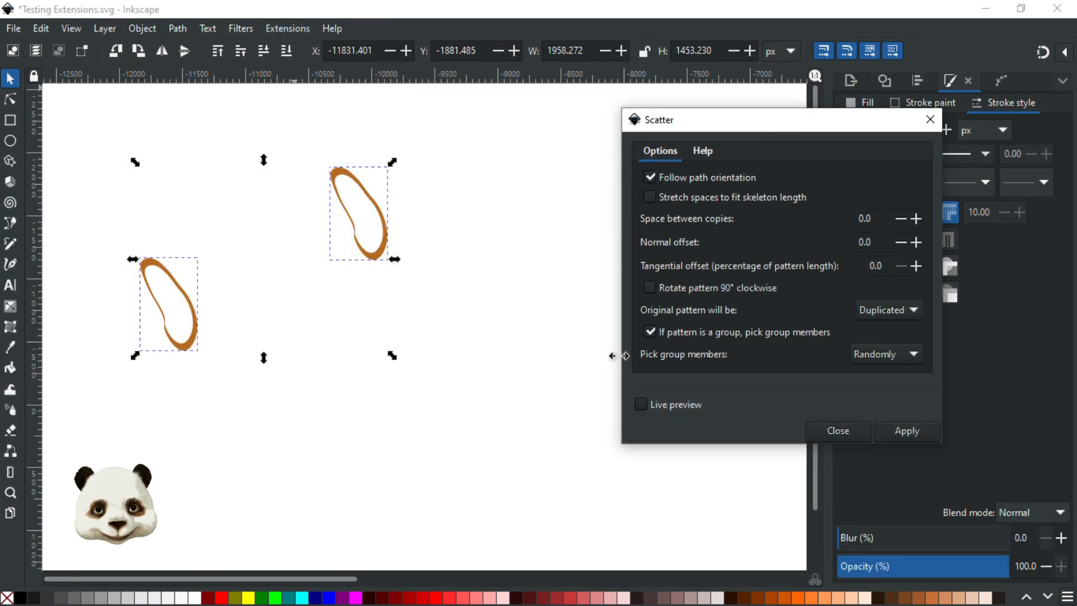
{"action": "left_click", "coordinate": [643, 405]}
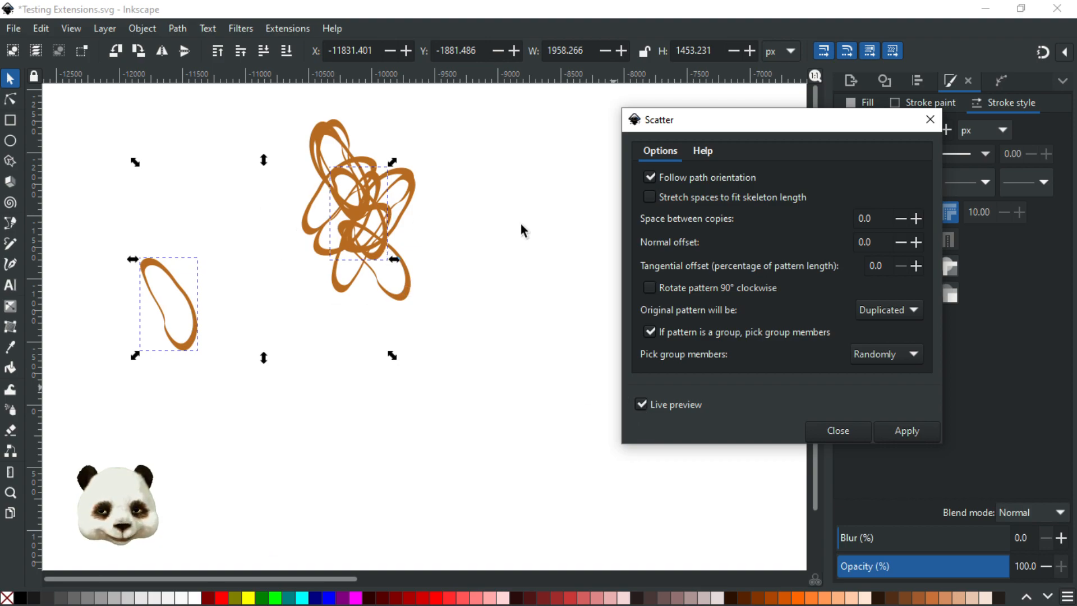
Step: Preview Scatter with the pattern rotated 90° clockwise, with and without stretched spaces, and read the extension's help
{"action": "left_click", "coordinate": [650, 196]}
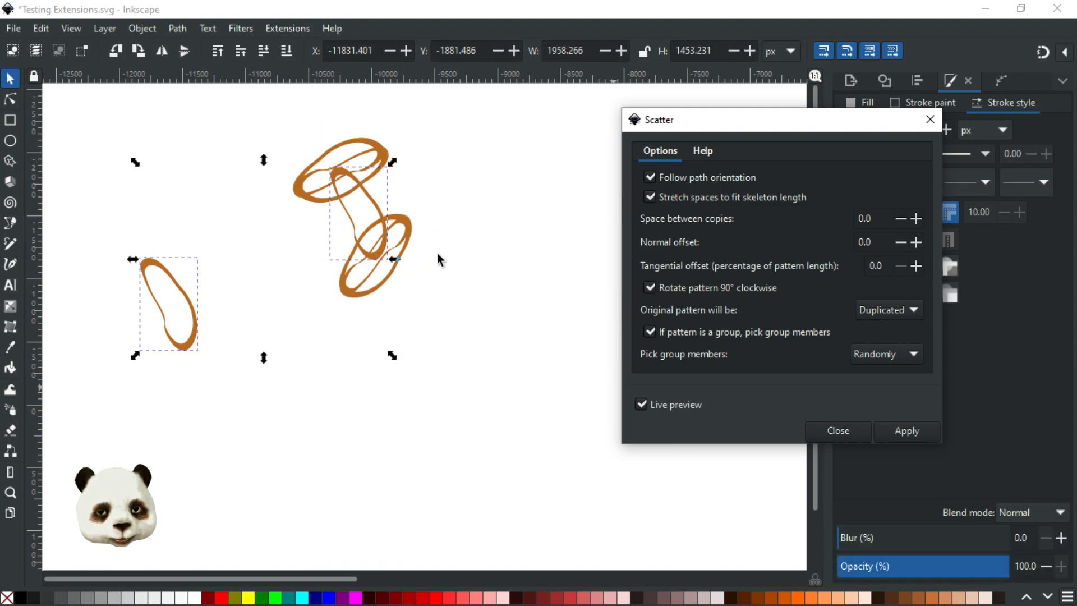
{"action": "left_click", "coordinate": [650, 197]}
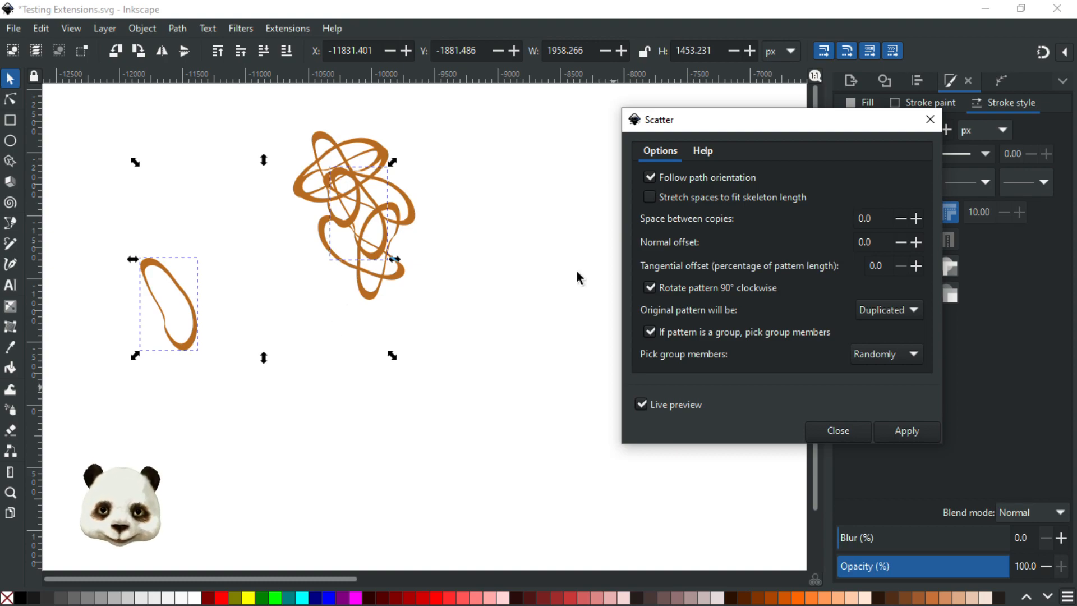
{"action": "left_click", "coordinate": [703, 151]}
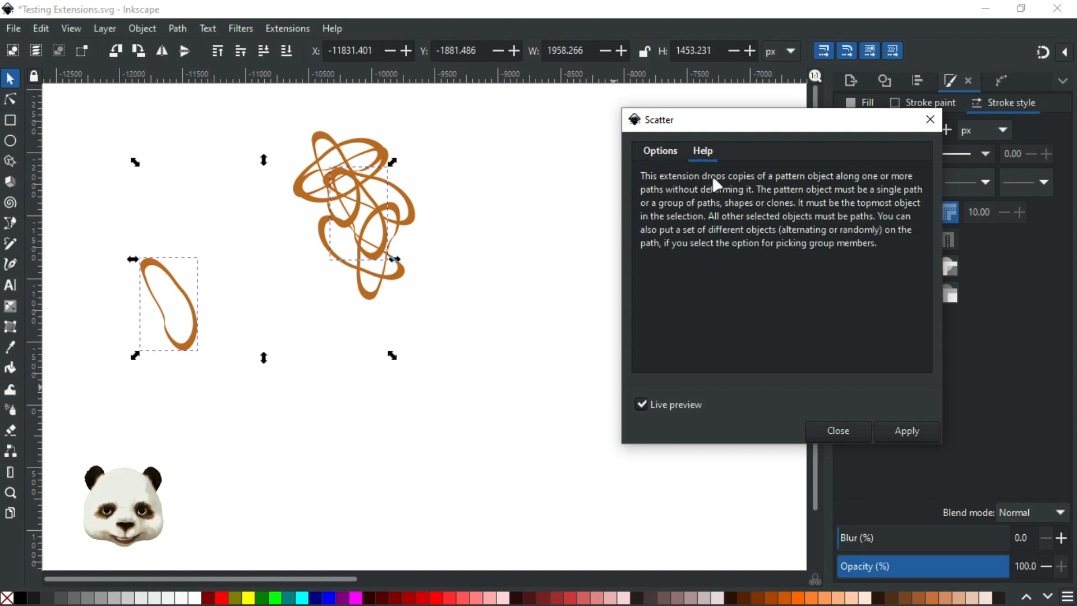
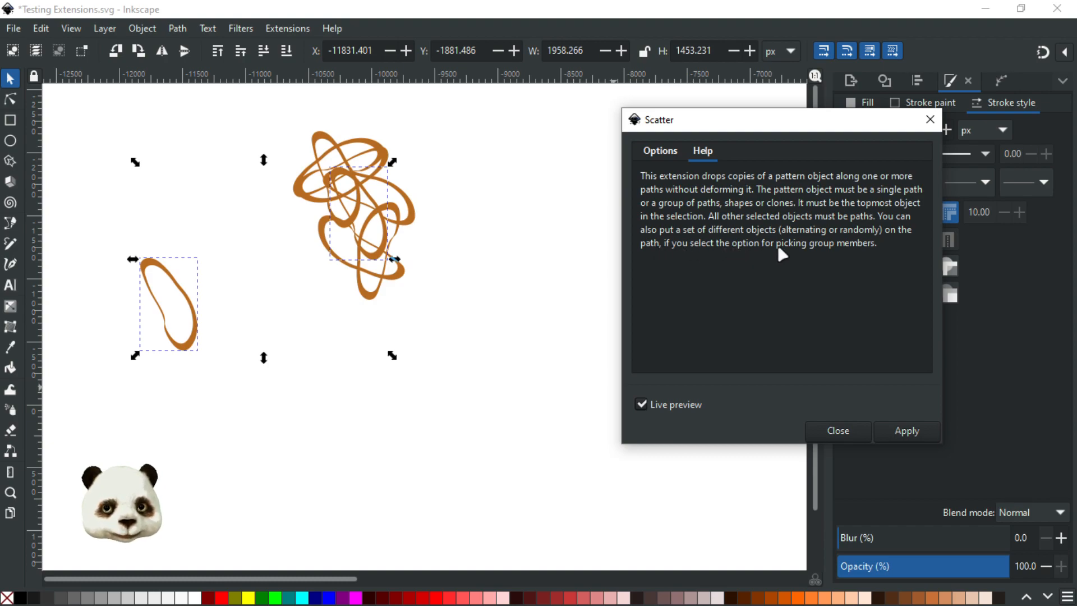
{"action": "left_click", "coordinate": [667, 153]}
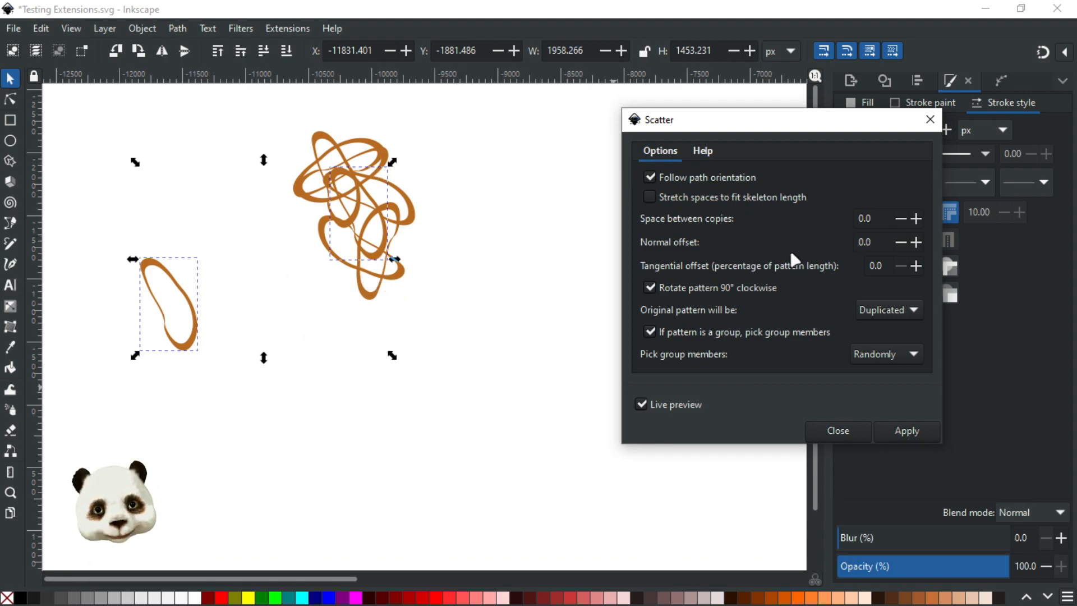
Step: Apply Scatter with spaces stretched to fit the skeleton length, without 90° rotation or picking group members, and close its window
{"action": "left_click", "coordinate": [652, 196]}
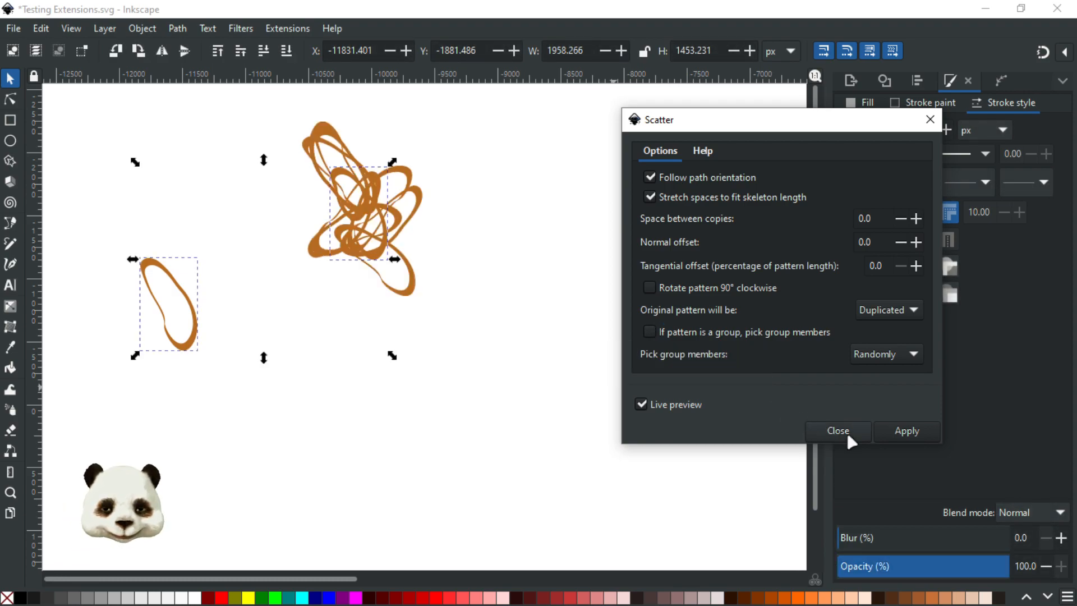
{"action": "left_click", "coordinate": [878, 430]}
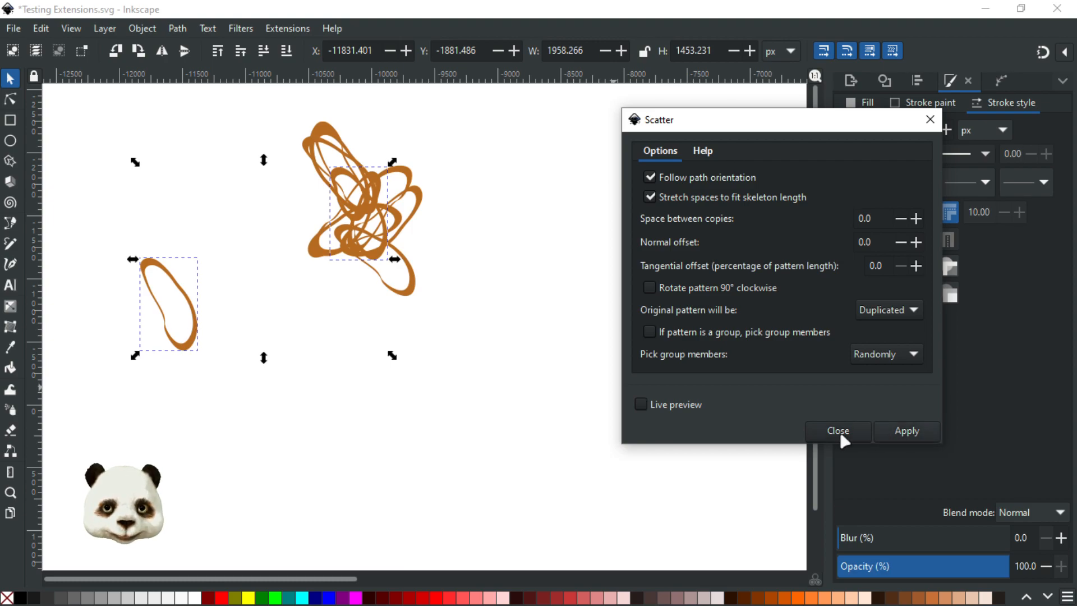
{"action": "left_click", "coordinate": [841, 434]}
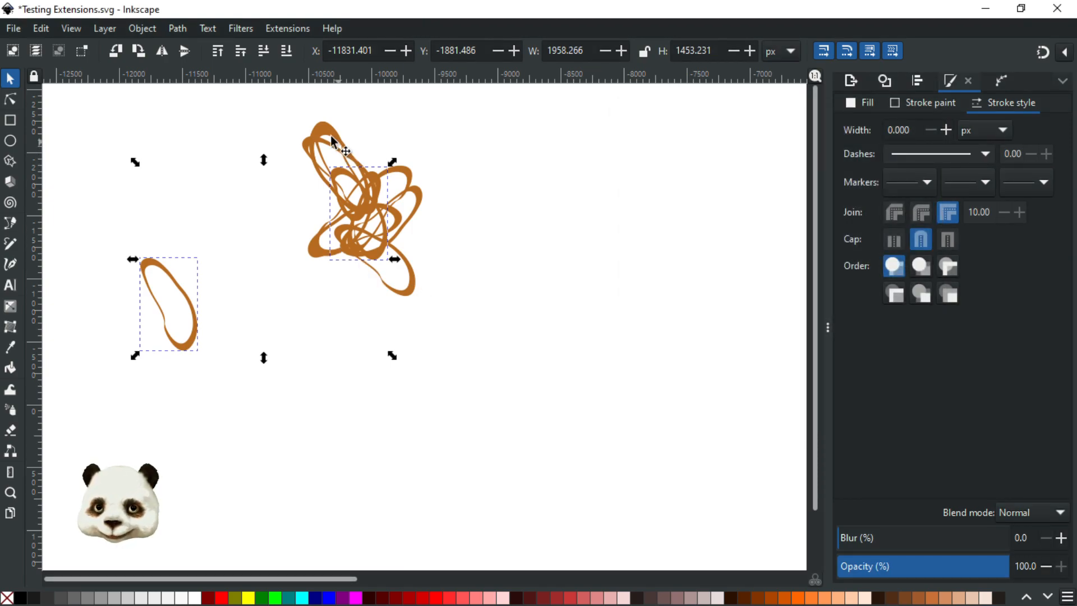
Step: Move the scattered group to the right of both outlines and list the document's objects
{"action": "left_click", "coordinate": [327, 137]}
{"action": "left_click_drag", "start_coordinate": [395, 120], "coordinate": [544, 141]}
{"action": "key", "text": "ctrl+shift+l"}
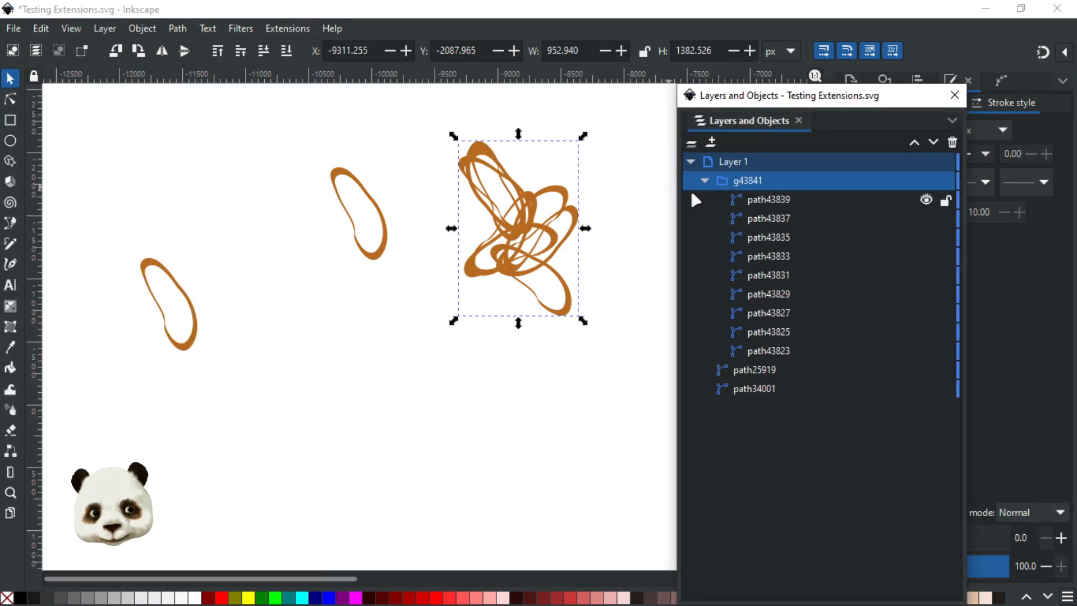
Step: Delete the scattered group and move the Layers and Objects window out of the way
{"action": "key", "text": "Delete"}
{"action": "left_click_drag", "start_coordinate": [836, 97], "coordinate": [0, 30]}
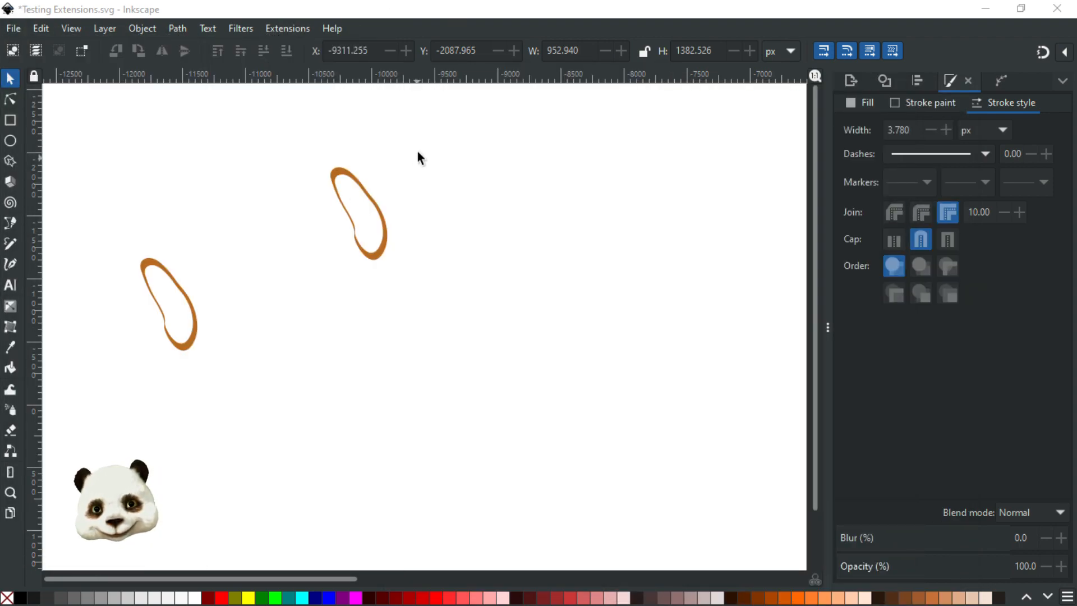
Step: Open the list of Generate from Path extensions
{"action": "scroll", "coordinate": [367, 247], "scroll_direction": "down", "scroll_amount": 2}
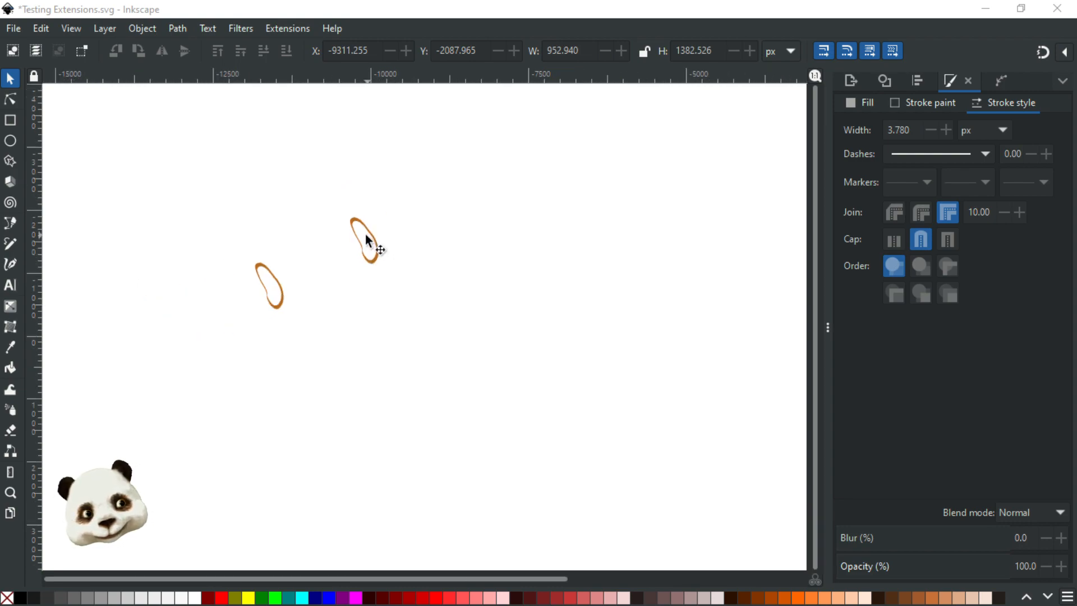
{"action": "scroll", "coordinate": [332, 303], "scroll_direction": "up", "scroll_amount": 1}
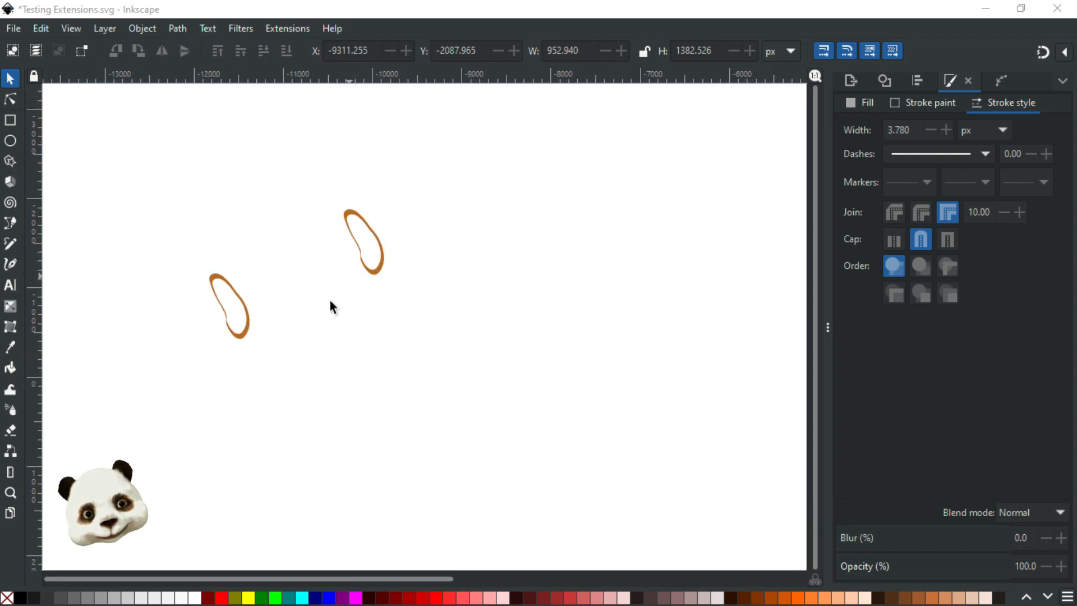
{"action": "left_click", "coordinate": [278, 27]}
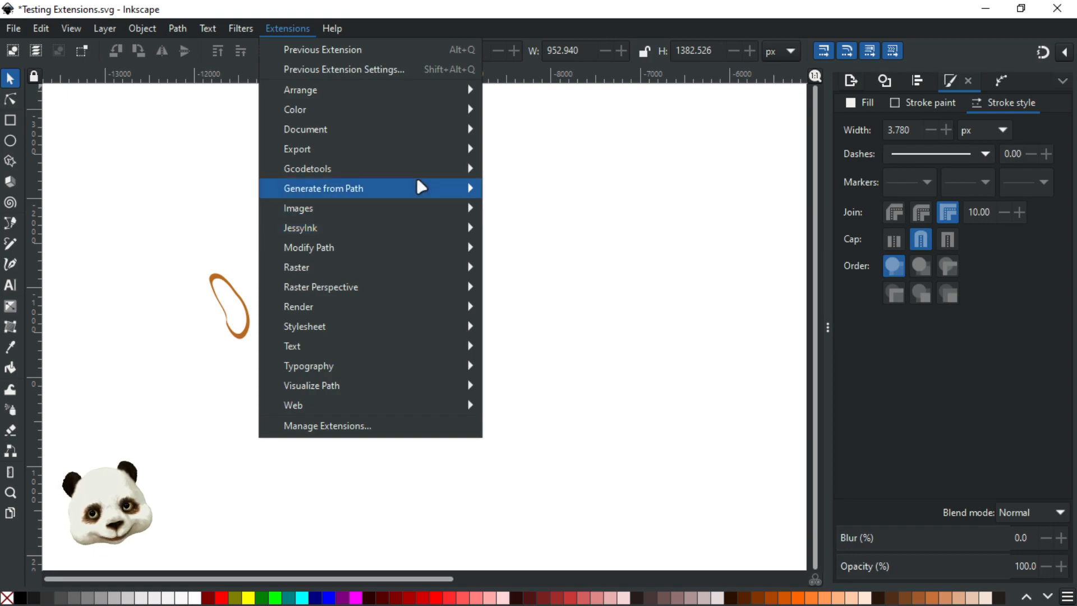
{"action": "mouse_move", "coordinate": [418, 186]}
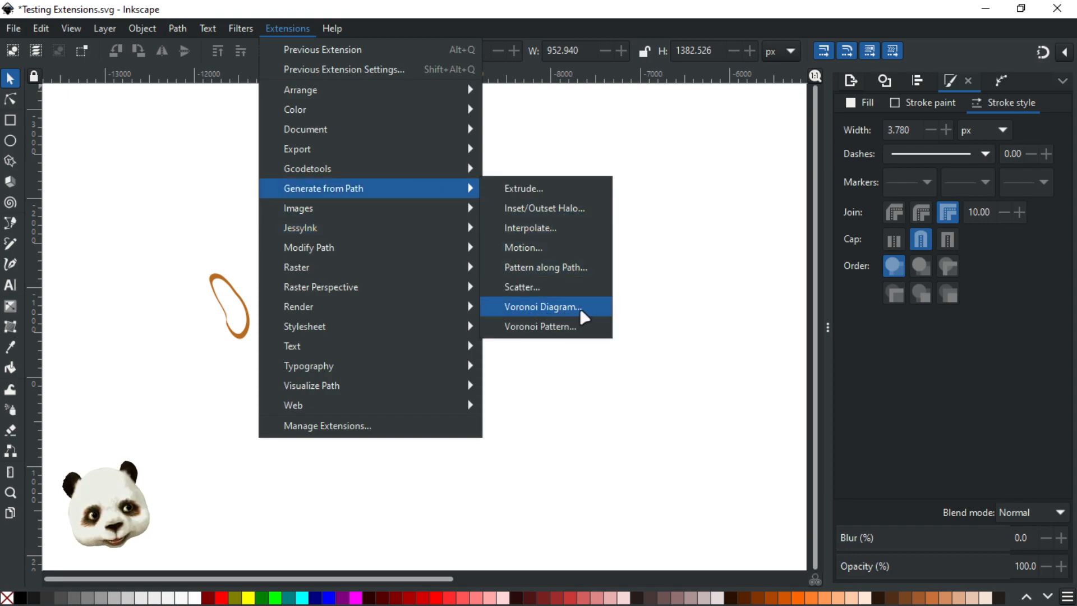
{"action": "left_click", "coordinate": [635, 422]}
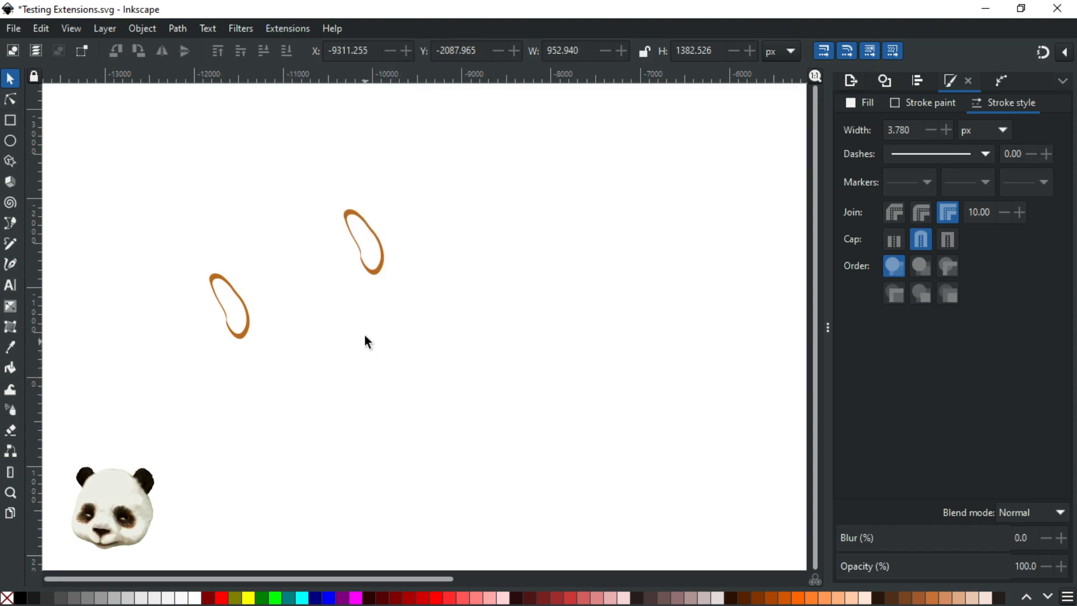
Step: Draw a closed, fish-like shape with the Bezier pen below the two brown rings, about 1420 px wide and 964 px high
{"action": "key", "text": "b"}
{"action": "scroll", "coordinate": [308, 301], "scroll_direction": "up", "scroll_amount": 2, "text": "ctrl"}
{"action": "left_click", "coordinate": [336, 398]}
{"action": "left_click", "coordinate": [356, 323]}
{"action": "left_click", "coordinate": [409, 380]}
{"action": "left_click", "coordinate": [588, 370]}
{"action": "left_click", "coordinate": [511, 370]}
{"action": "left_click", "coordinate": [584, 470]}
{"action": "left_click", "coordinate": [486, 494]}
{"action": "left_click_drag", "start_coordinate": [406, 413], "coordinate": [373, 431]}
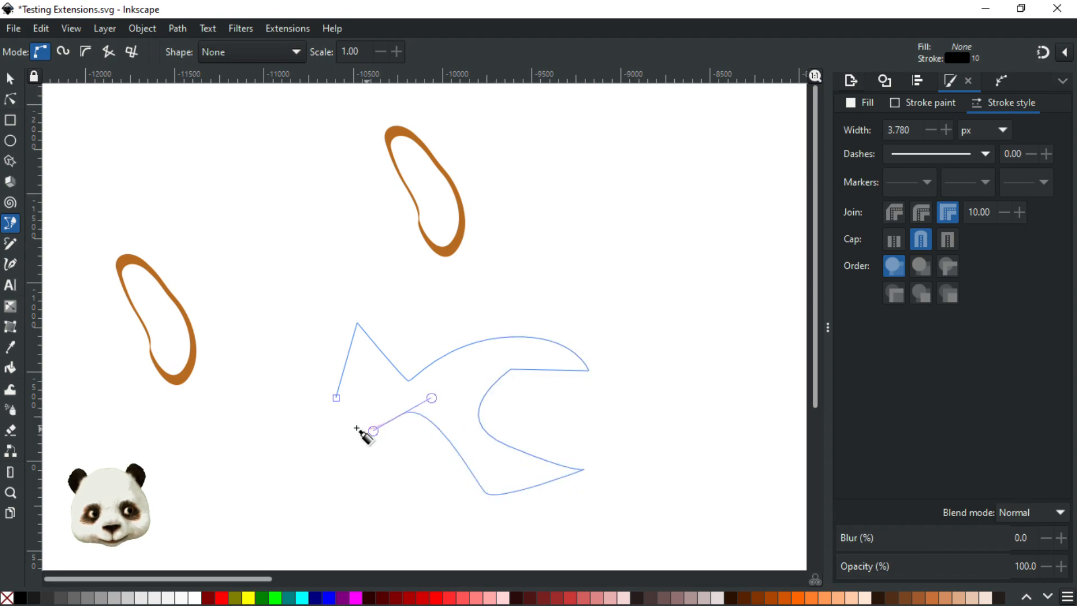
{"action": "left_click_drag", "start_coordinate": [336, 398], "coordinate": [346, 344]}
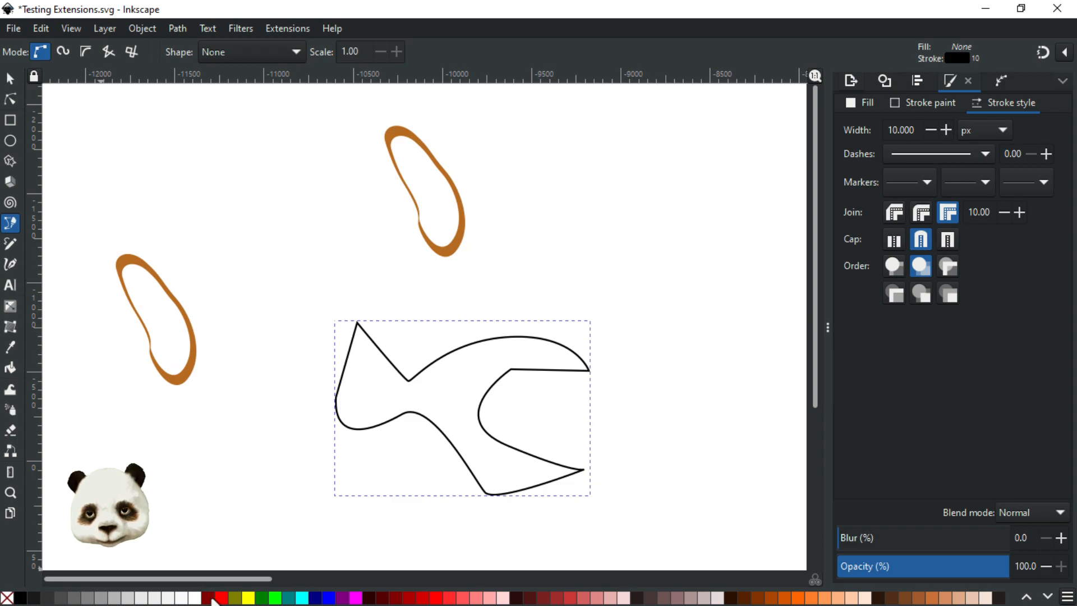
Step: Fill the new fish-like shape with dark red and remove its stroke
{"action": "left_click", "coordinate": [208, 598]}
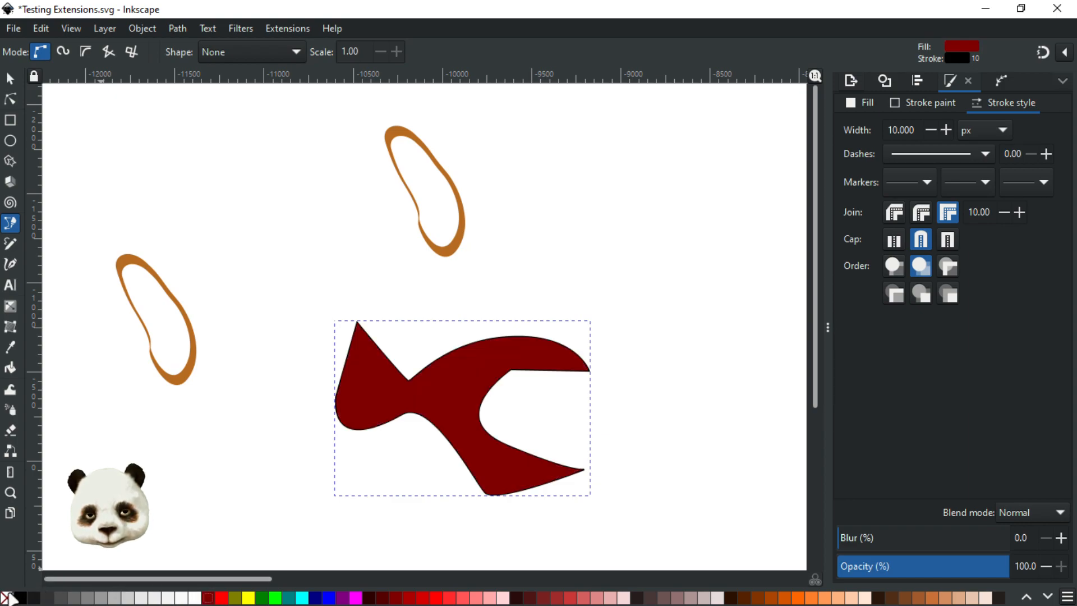
{"action": "left_click", "coordinate": [7, 598], "text": "shift"}
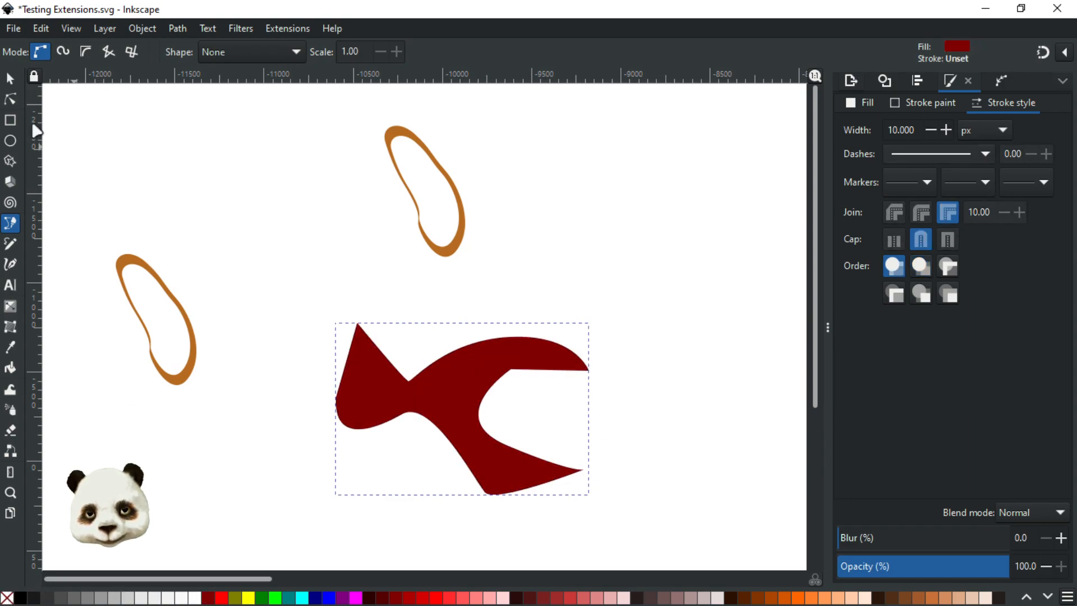
{"action": "left_click", "coordinate": [11, 79]}
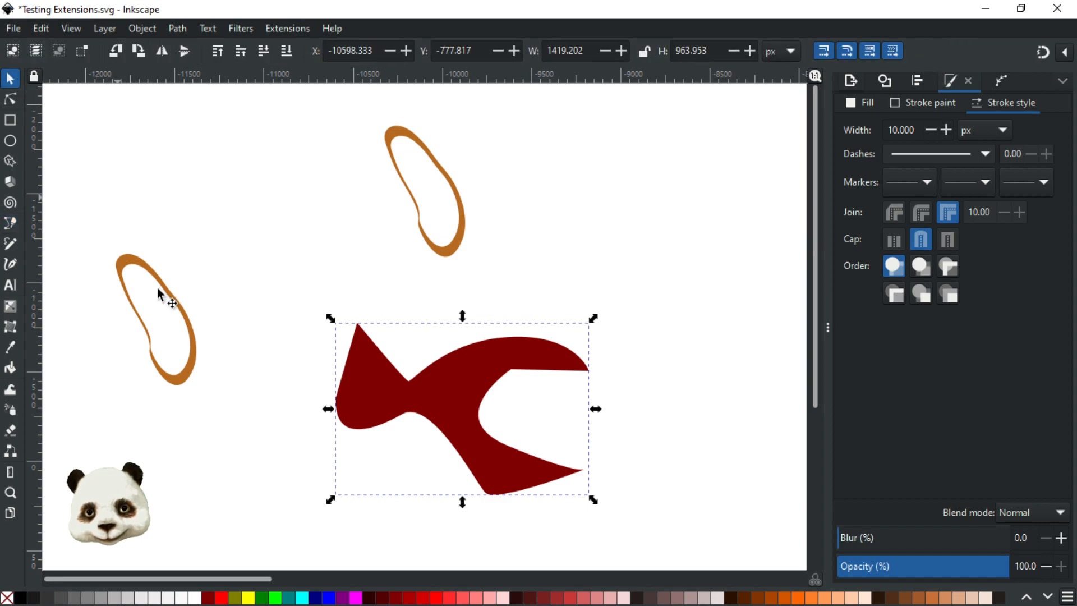
Step: Draw a second closed, hook-like shape with the Bezier pen, up and to the right of the fish-like shape
{"action": "left_click", "coordinate": [196, 353]}
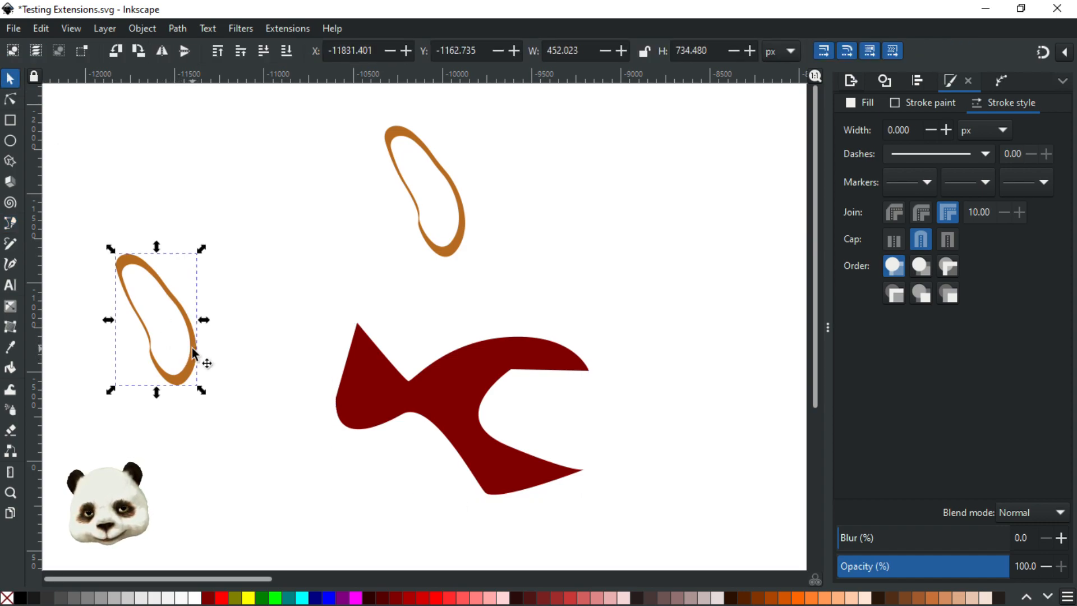
{"action": "left_click", "coordinate": [465, 383]}
{"action": "scroll", "coordinate": [533, 374], "scroll_direction": "down", "scroll_amount": 3}
{"action": "scroll", "coordinate": [536, 375], "scroll_direction": "up", "scroll_amount": 1}
{"action": "left_click", "coordinate": [621, 384]}
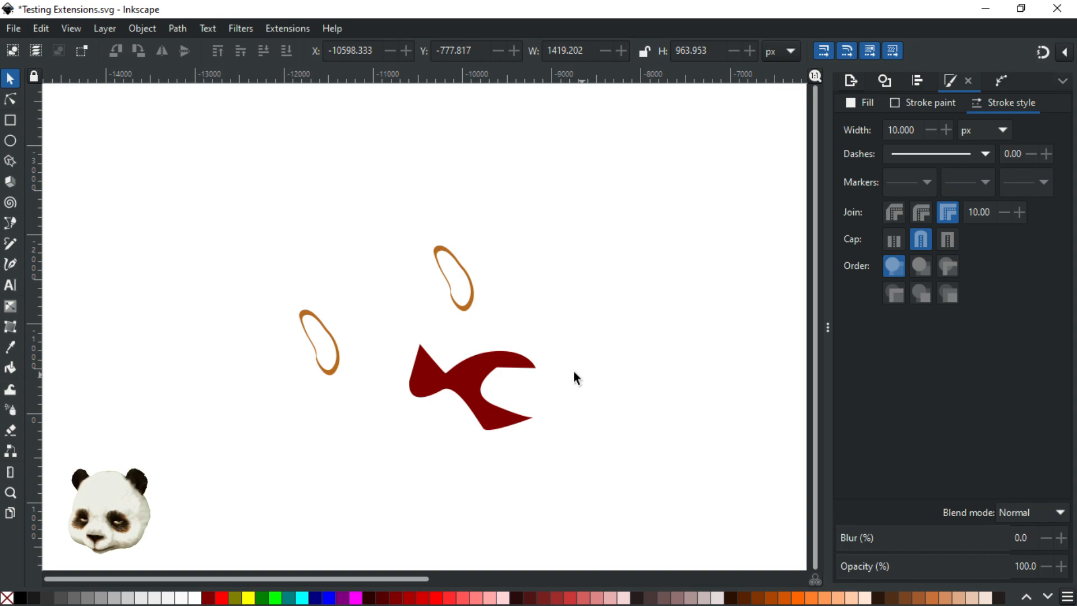
{"action": "key", "text": "b"}
{"action": "left_click", "coordinate": [537, 310]}
{"action": "left_click", "coordinate": [589, 332]}
{"action": "left_click_drag", "start_coordinate": [581, 361], "coordinate": [598, 392]}
{"action": "left_click_drag", "start_coordinate": [606, 381], "coordinate": [567, 300]}
{"action": "left_click", "coordinate": [634, 311]}
{"action": "left_click", "coordinate": [605, 352]}
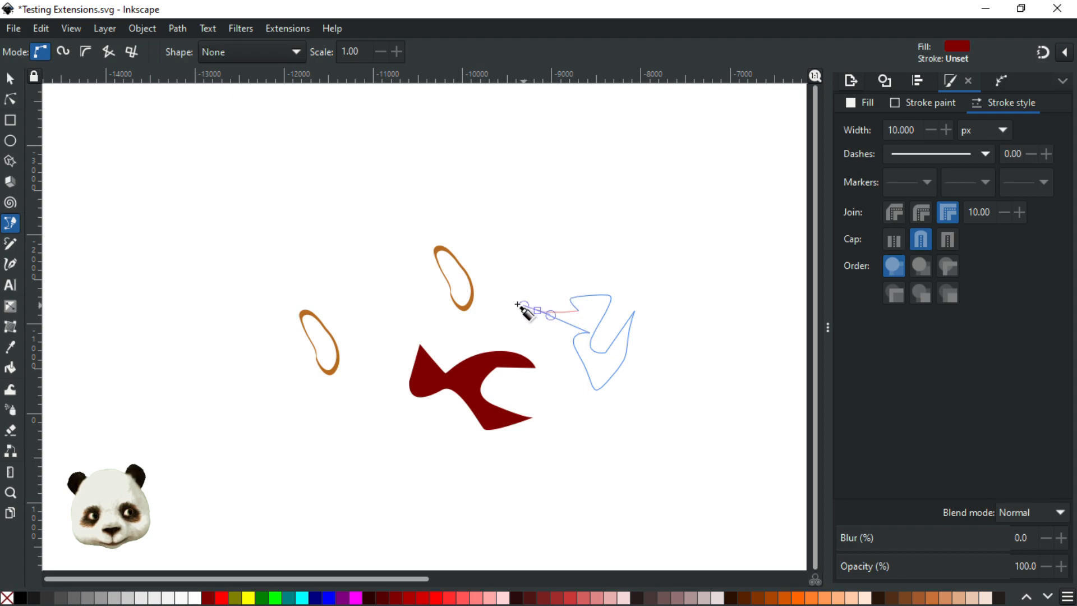
{"action": "left_click", "coordinate": [537, 310]}
Step: Draw a third closed, claw-like shape with the Bezier pen below the second one, about 660 px wide and 1043 px high
{"action": "left_click", "coordinate": [596, 502]}
{"action": "mouse_move", "coordinate": [572, 452]}
{"action": "left_mouse_down"}
{"action": "mouse_move", "coordinate": [607, 430]}
{"action": "mouse_move", "coordinate": [599, 464]}
{"action": "mouse_move", "coordinate": [617, 465]}
{"action": "mouse_move", "coordinate": [582, 462]}
{"action": "mouse_move", "coordinate": [608, 481]}
{"action": "mouse_move", "coordinate": [576, 471]}
{"action": "left_mouse_up"}
{"action": "key", "text": "ctrl+z"}
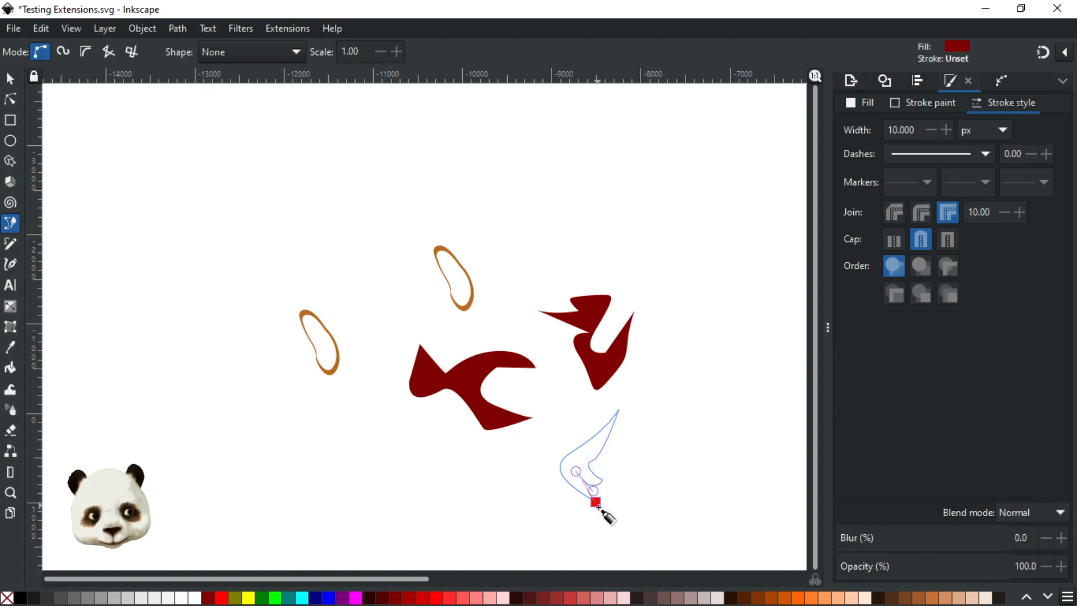
{"action": "left_click", "coordinate": [595, 501]}
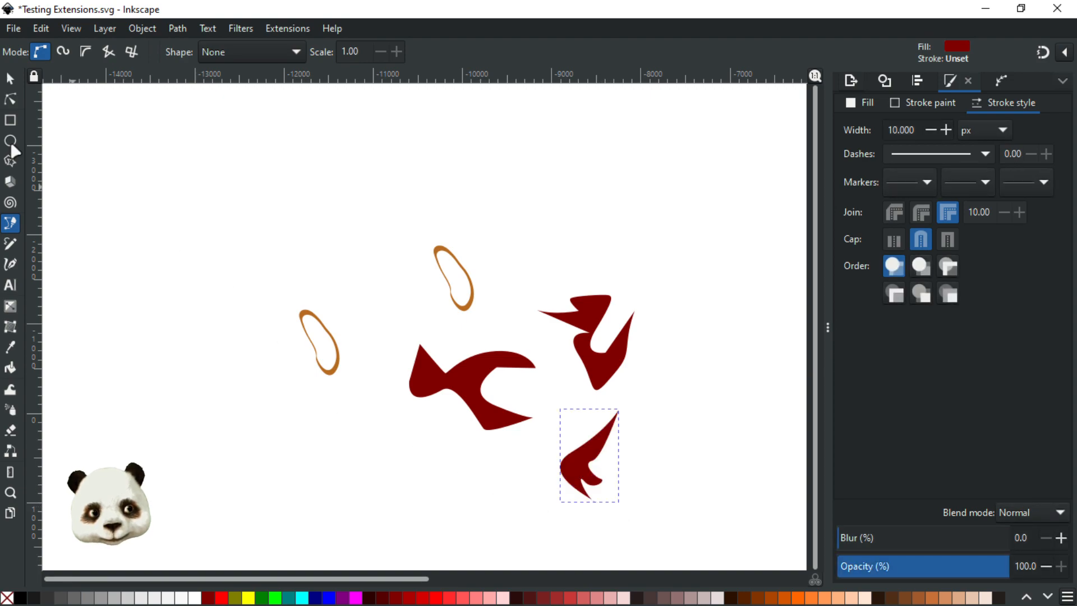
Step: Select the lower brown ring together with the three dark red shapes and open the Voronoi Diagram extension
{"action": "key", "text": "s"}
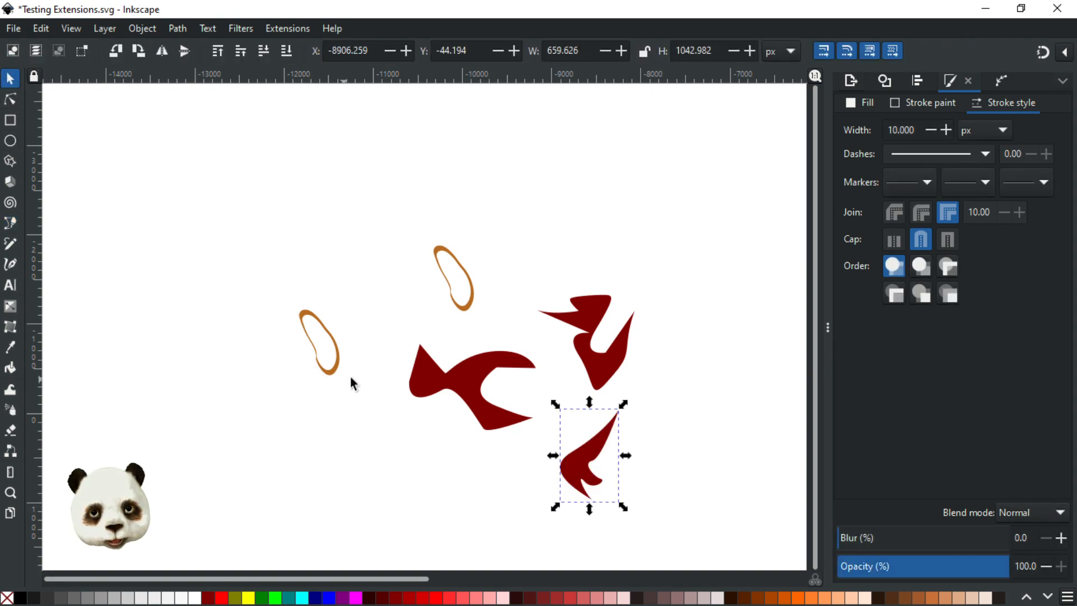
{"action": "left_click", "coordinate": [335, 367]}
{"action": "left_click", "coordinate": [456, 381], "text": "shift"}
{"action": "left_click", "coordinate": [595, 354], "text": "shift"}
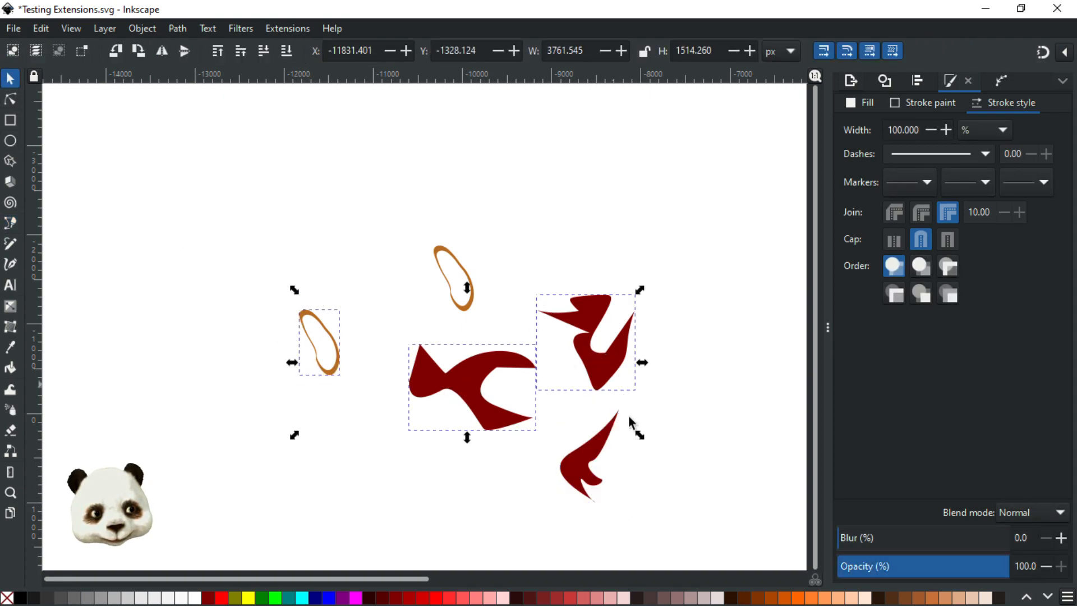
{"action": "left_click", "coordinate": [587, 438], "text": "shift"}
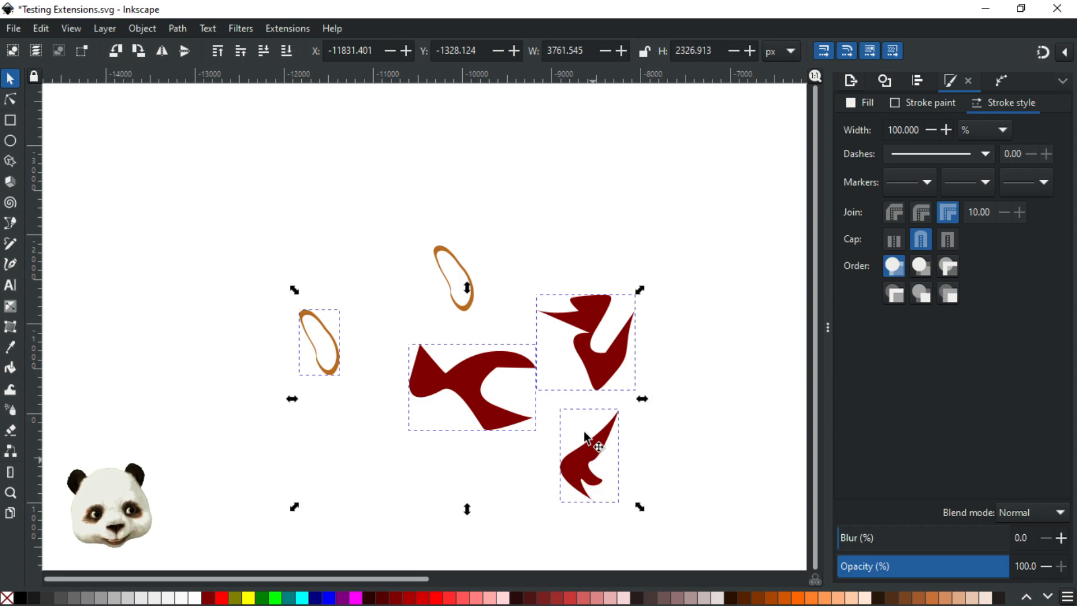
{"action": "left_click", "coordinate": [287, 29]}
{"action": "mouse_move", "coordinate": [365, 188]}
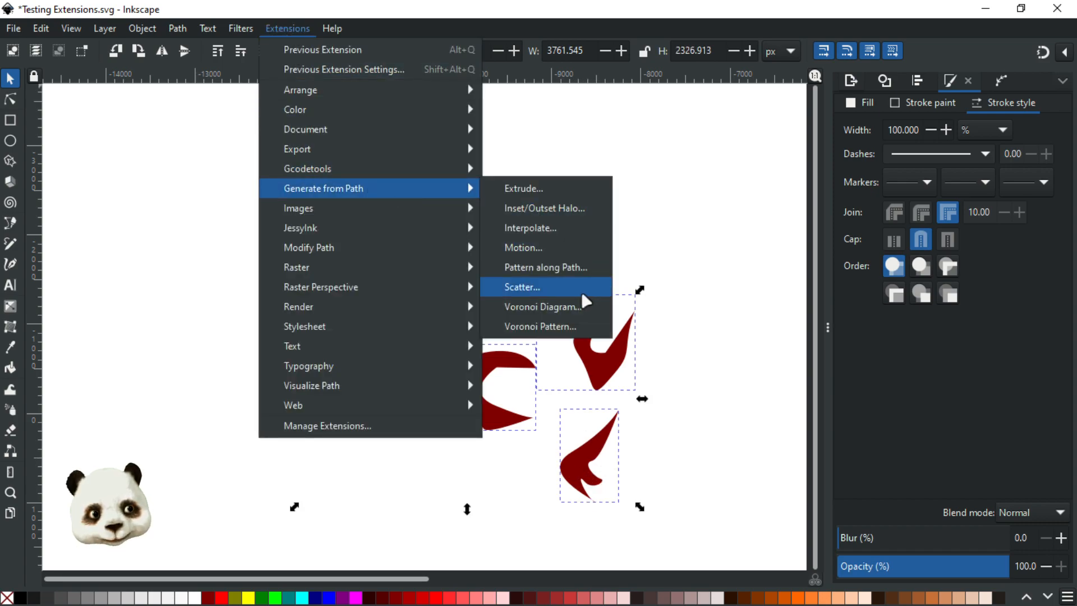
{"action": "left_click", "coordinate": [562, 309]}
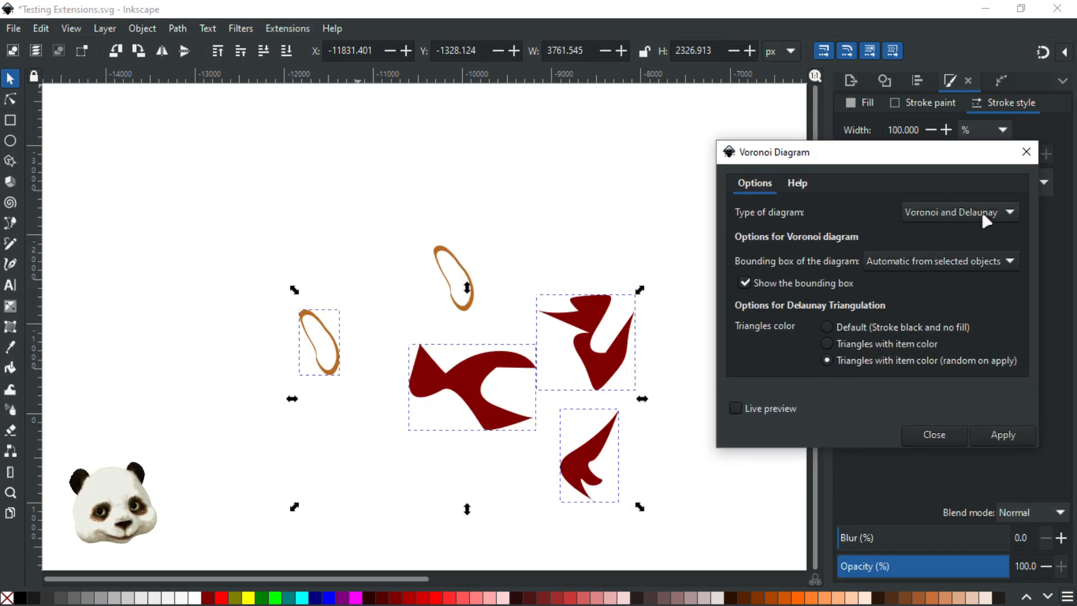
Step: Preview the type Voronoi Diagram live, with the bounding box set to Automatic from selected objects
{"action": "left_click", "coordinate": [986, 222]}
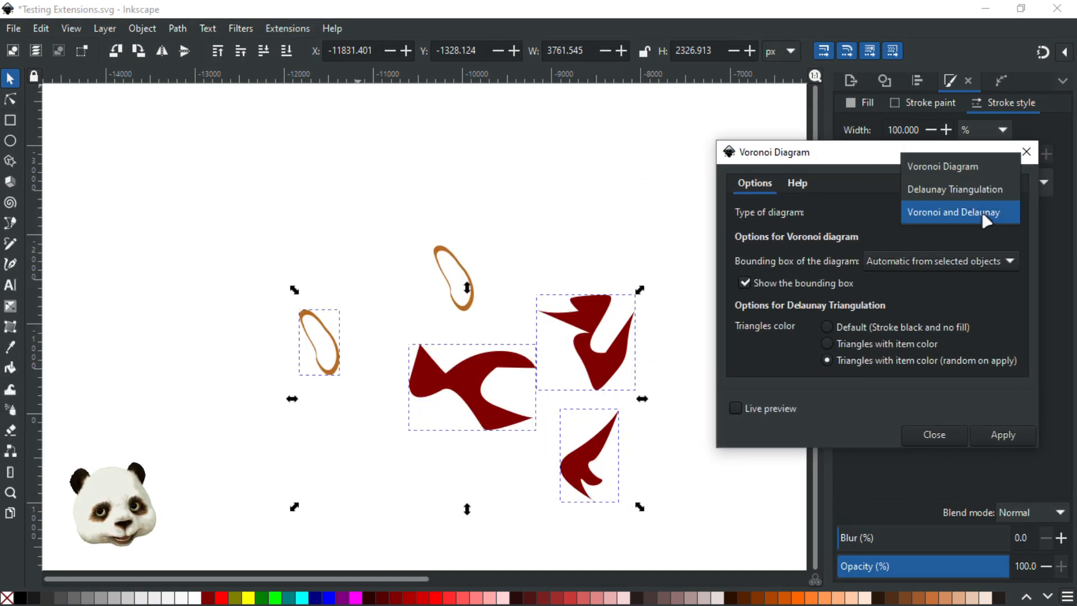
{"action": "left_click", "coordinate": [966, 168]}
{"action": "left_click", "coordinate": [908, 272]}
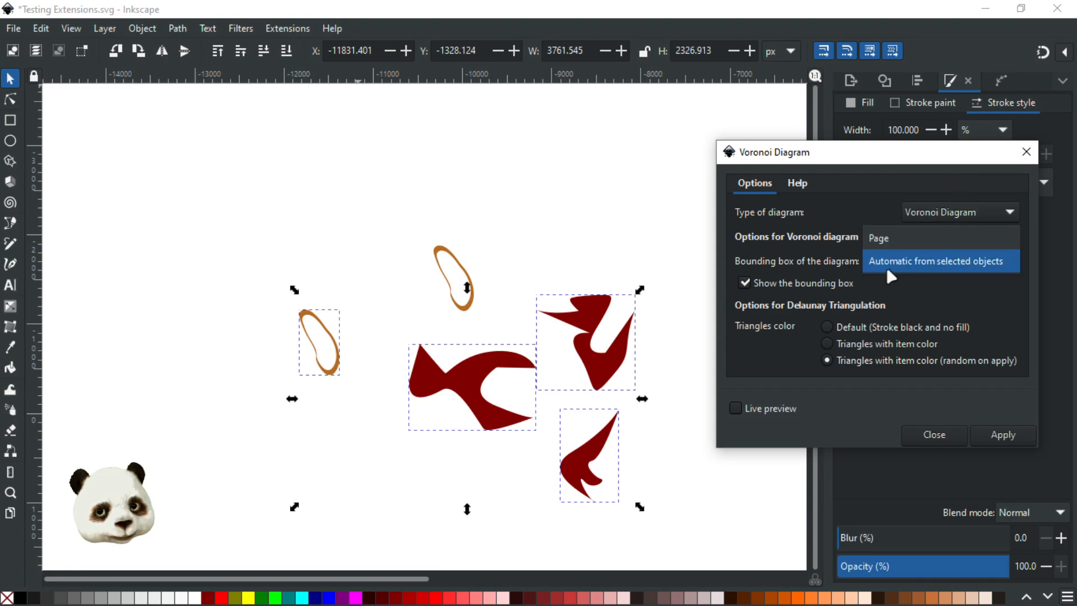
{"action": "left_click", "coordinate": [917, 263]}
{"action": "left_click", "coordinate": [741, 408]}
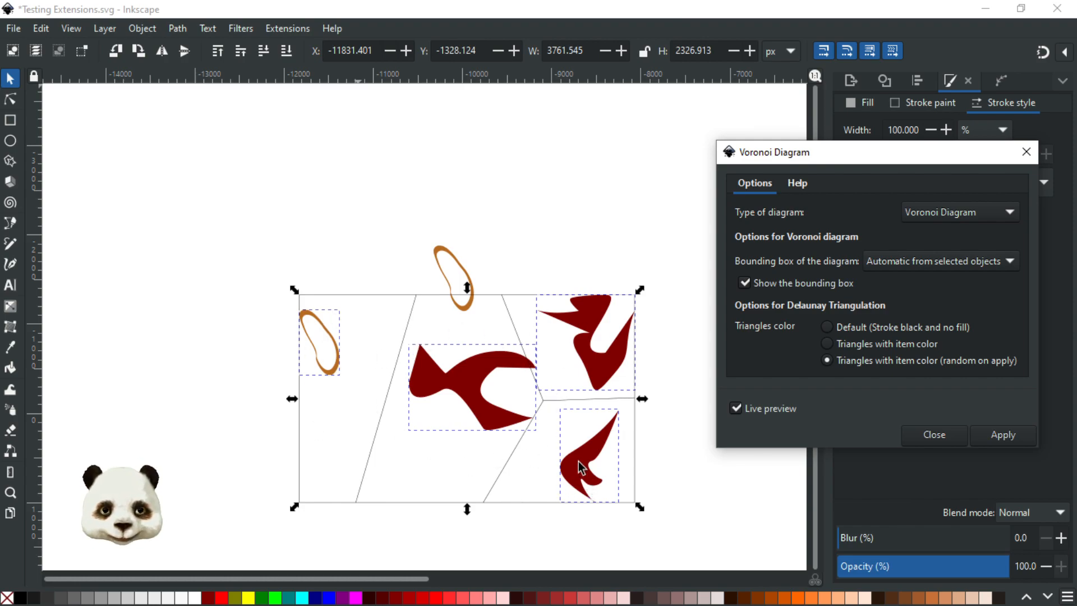
Step: Preview the type Voronoi and Delaunay with the Default triangle color (stroke black and no fill), and preview Delaunay Triangulation on its own
{"action": "left_click", "coordinate": [991, 216]}
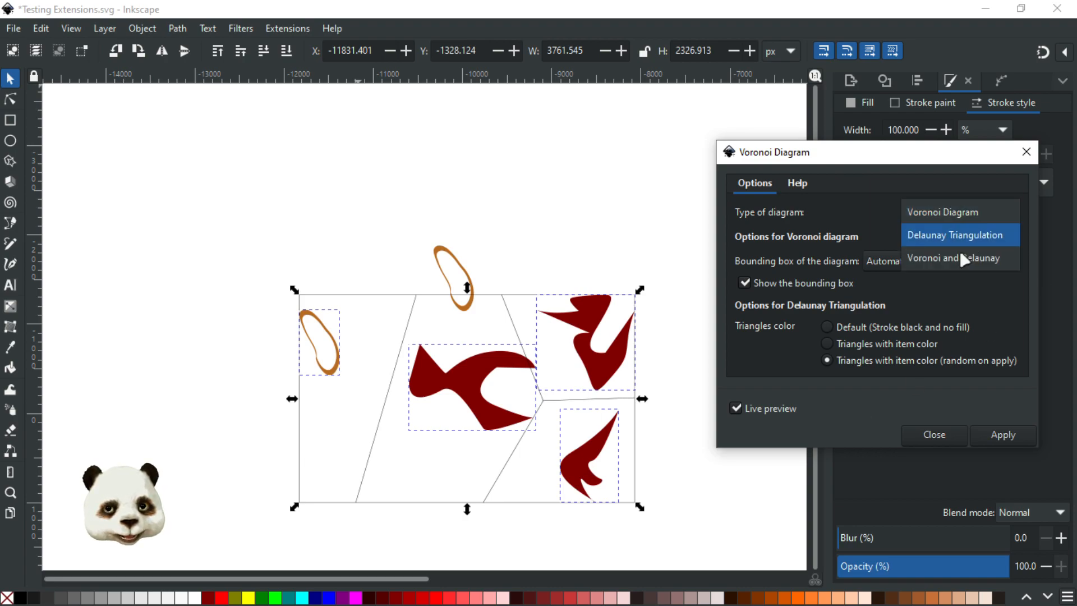
{"action": "left_click", "coordinate": [942, 255]}
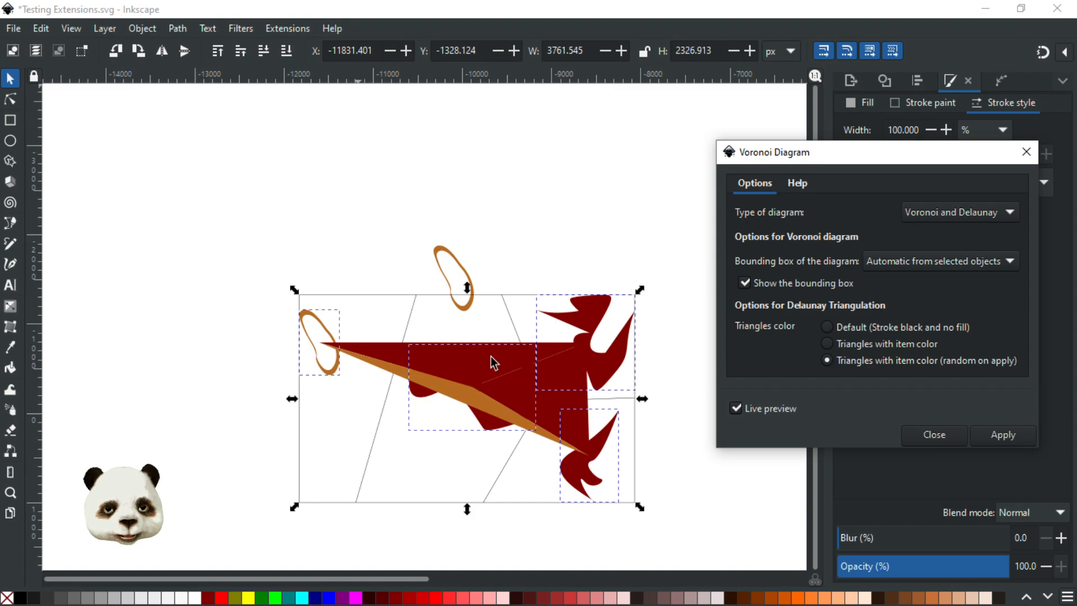
{"action": "left_click", "coordinate": [825, 326]}
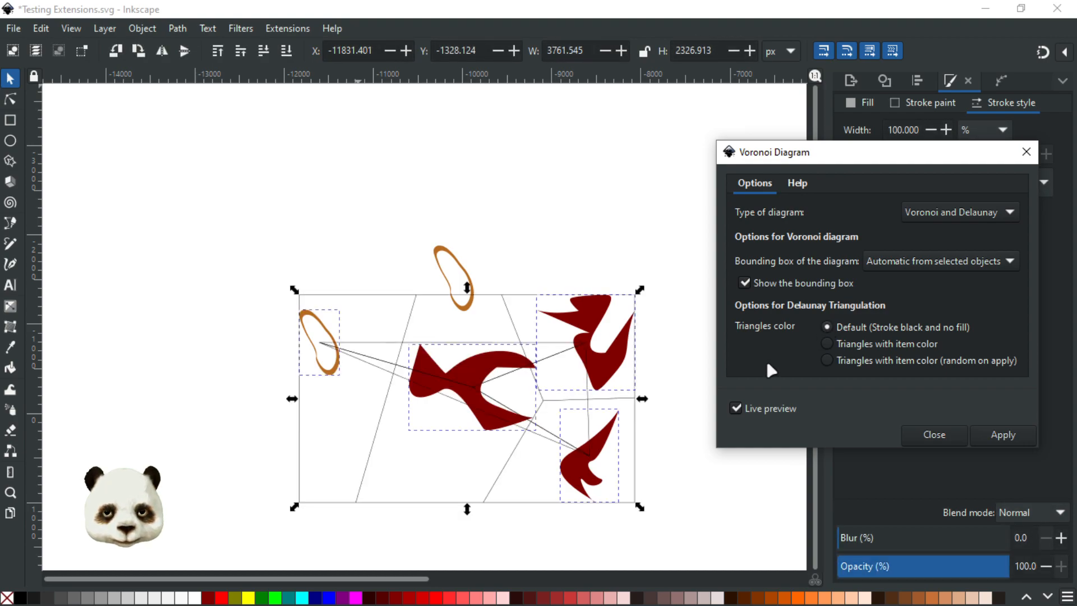
{"action": "left_click", "coordinate": [963, 213]}
{"action": "left_click", "coordinate": [961, 191]}
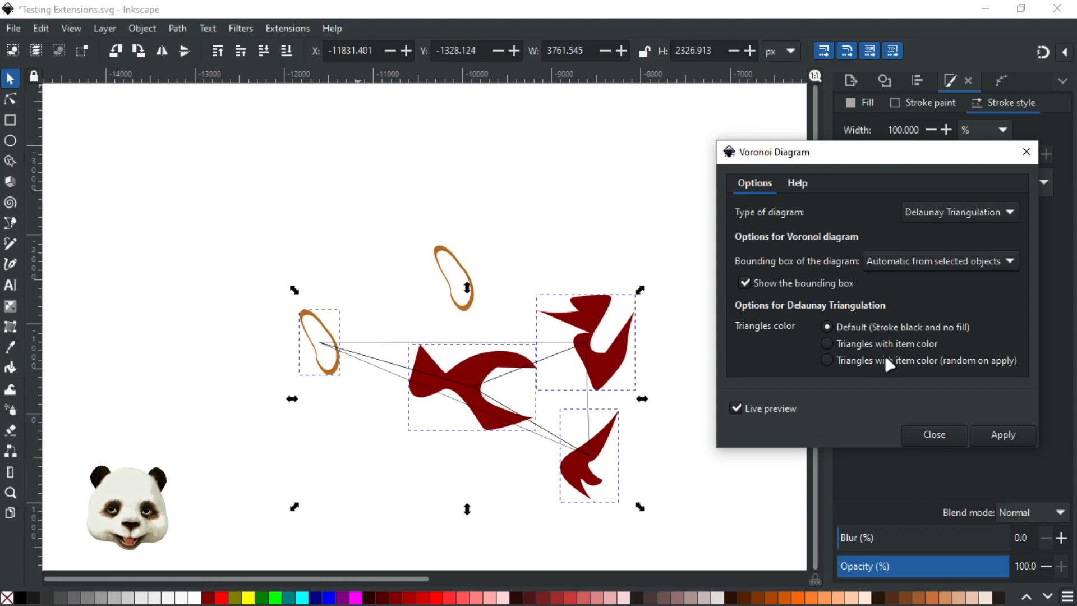
Step: Switch the preview back to Voronoi Diagram and close the extension without applying it
{"action": "left_click", "coordinate": [953, 219]}
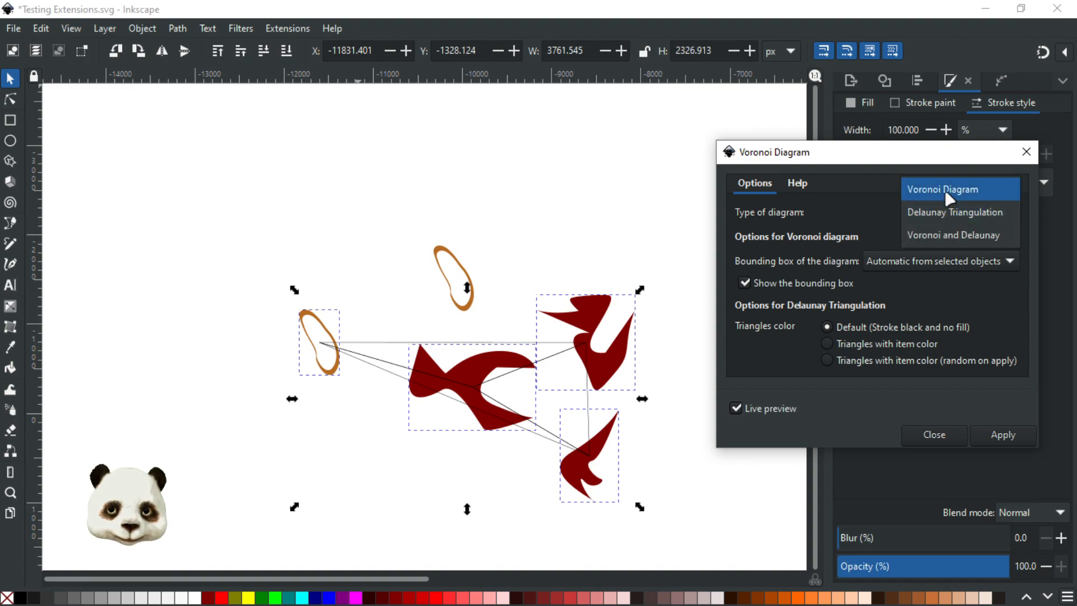
{"action": "left_click", "coordinate": [914, 191]}
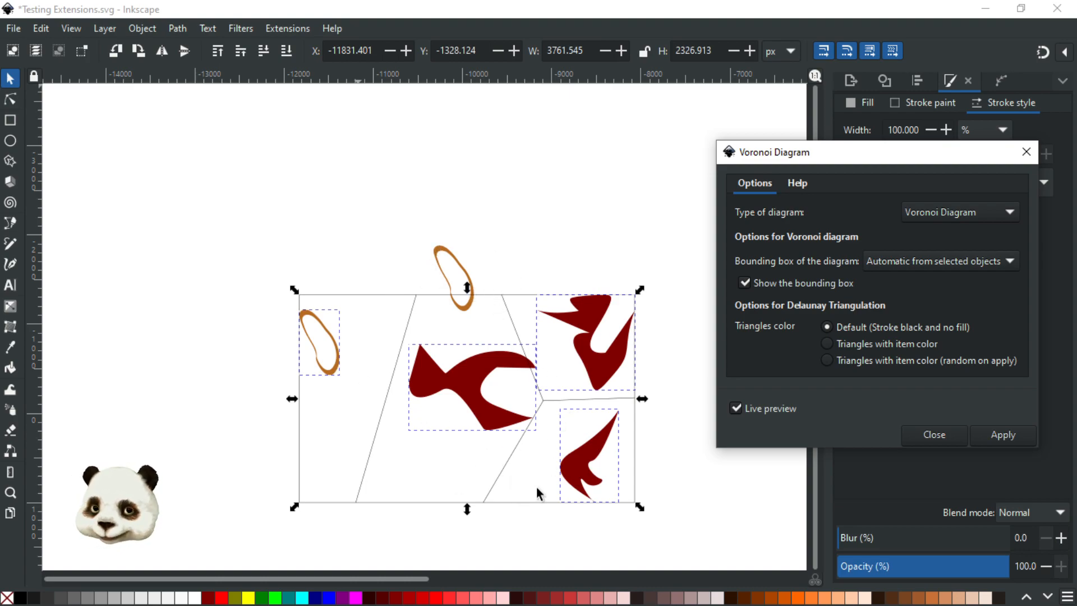
{"action": "left_click", "coordinate": [924, 435]}
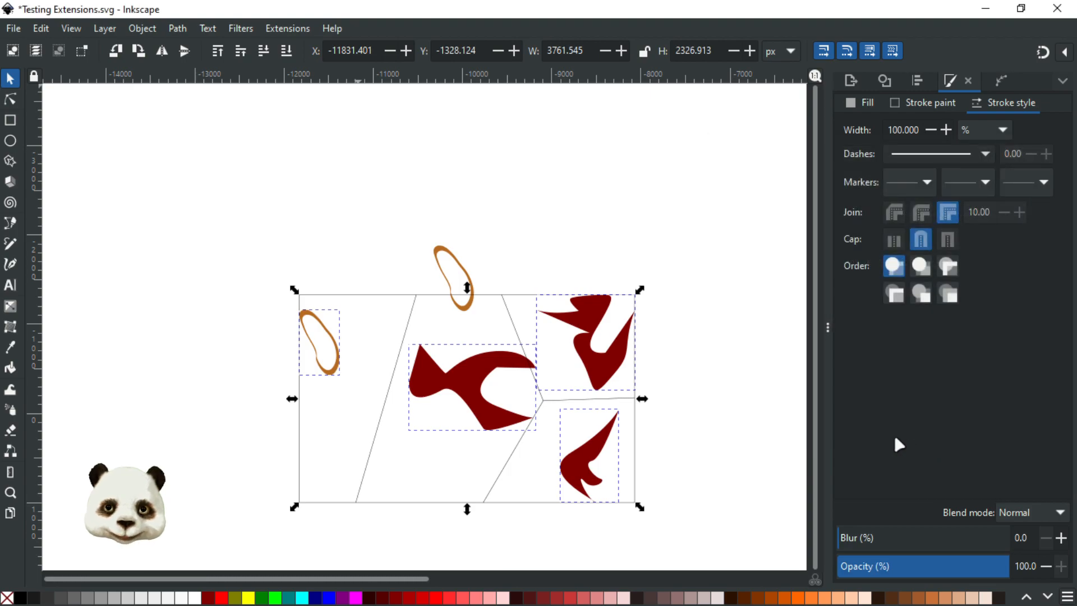
{"action": "left_click", "coordinate": [755, 394]}
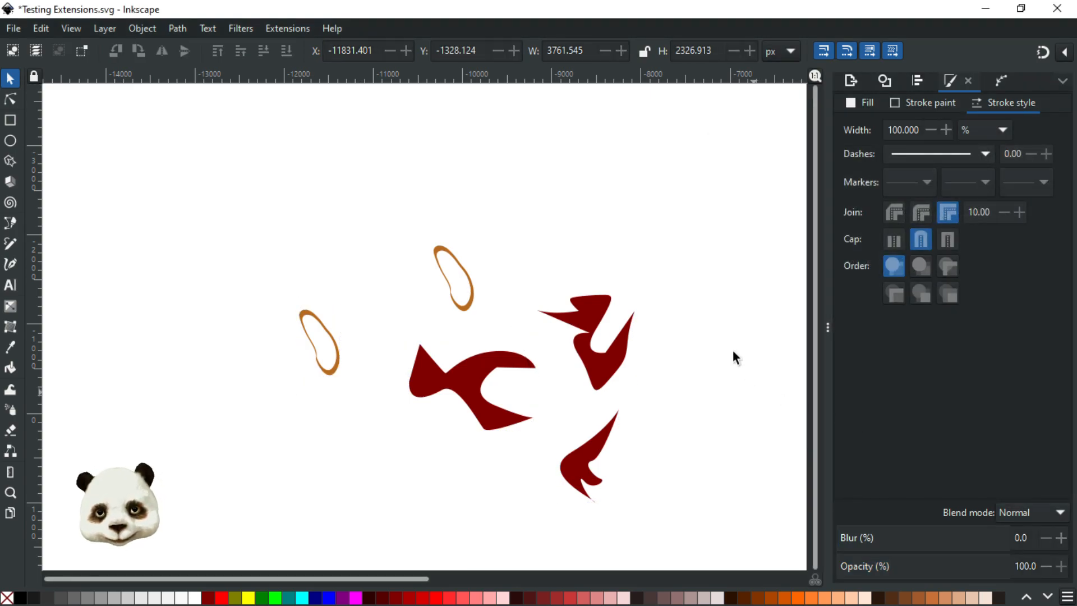
Step: Delete the three dark red shapes, keeping the two brown rings
{"action": "left_click", "coordinate": [608, 313]}
{"action": "left_click", "coordinate": [580, 453]}
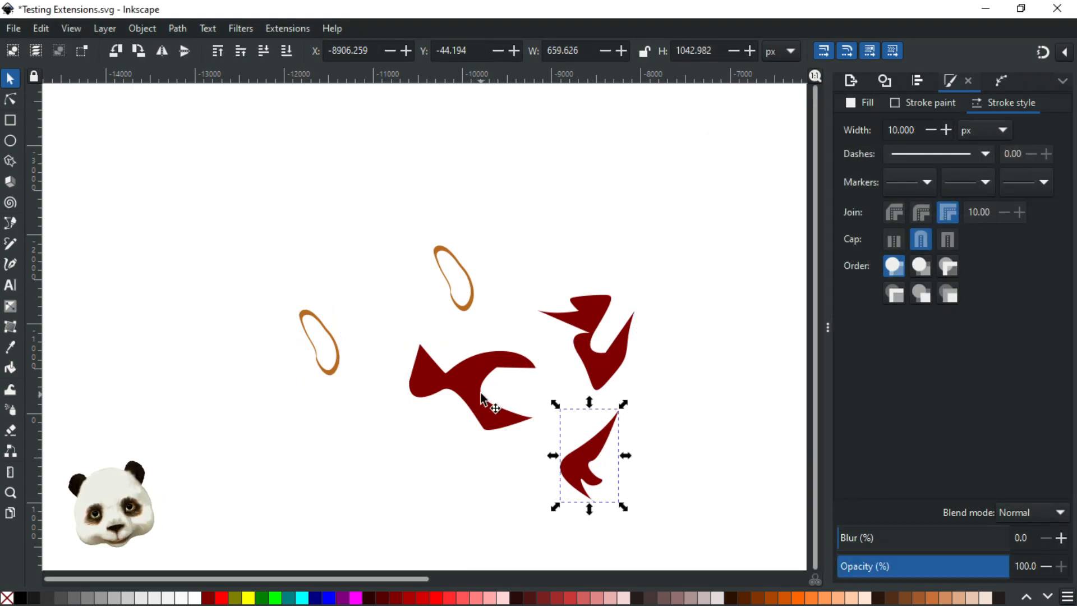
{"action": "left_click", "coordinate": [481, 398], "text": "shift"}
{"action": "left_click", "coordinate": [587, 368], "text": "shift"}
{"action": "key", "text": "Delete"}
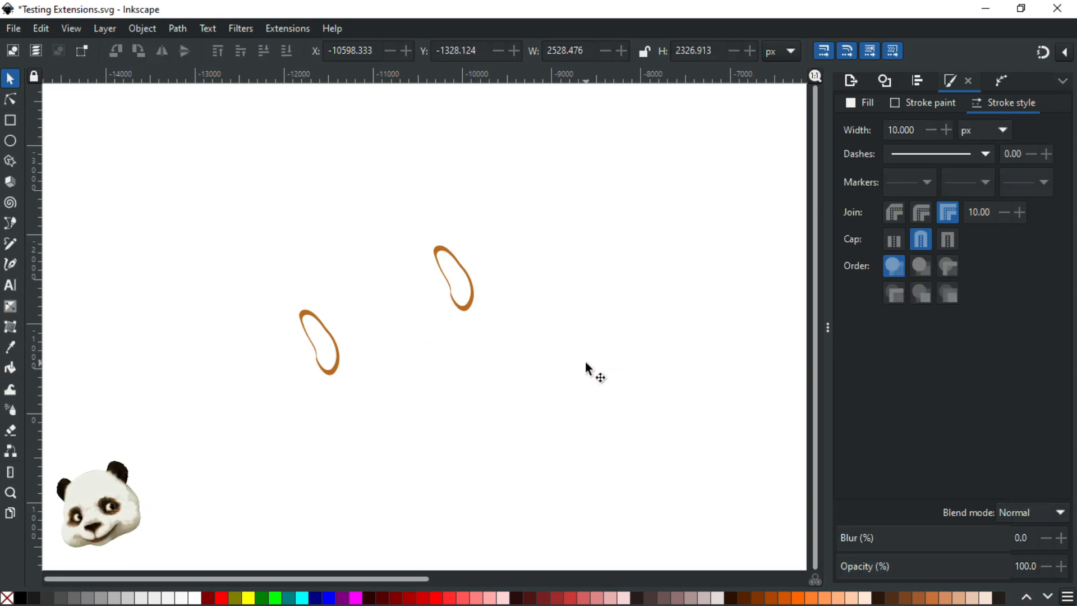
Step: Draw a long closed shape with wide rounded ends and a narrow middle in the empty area below the brown rings, using the Bezier pen
{"action": "scroll", "coordinate": [471, 340], "scroll_direction": "down", "scroll_amount": 6}
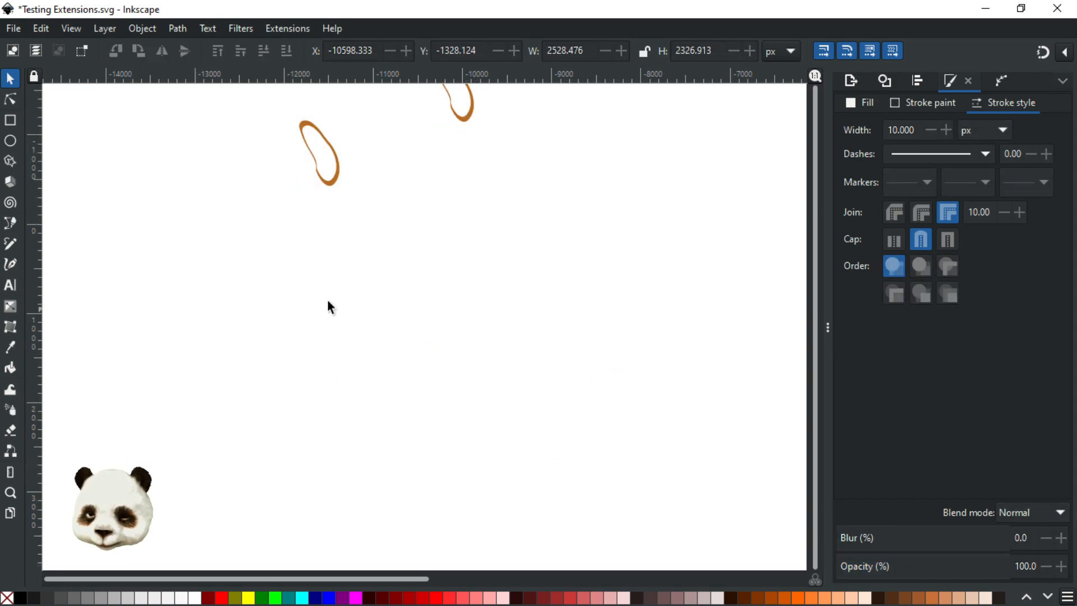
{"action": "key", "text": "c"}
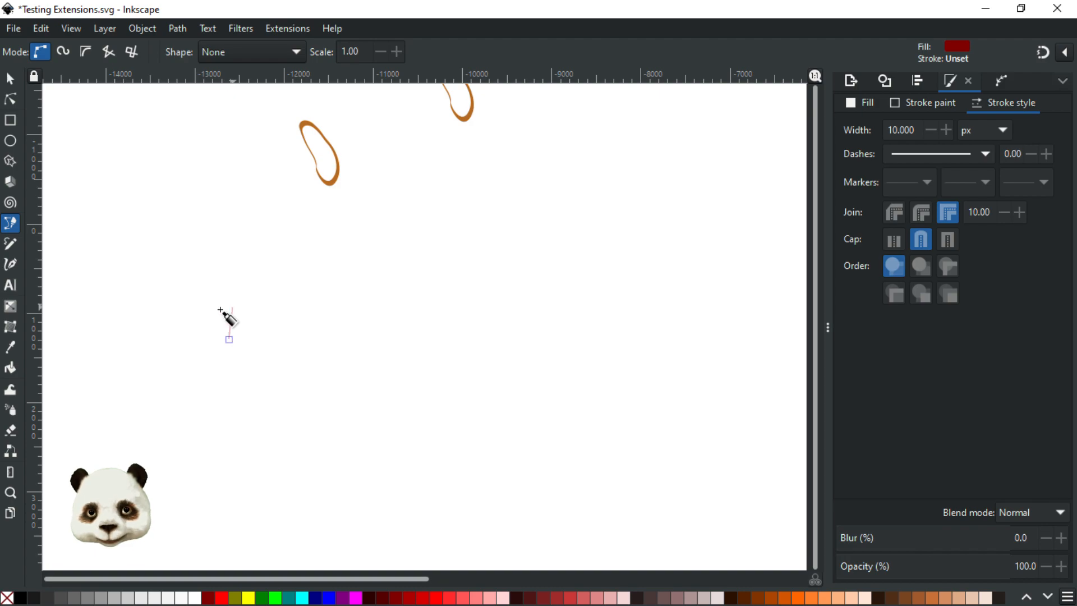
{"action": "key", "text": "Escape"}
{"action": "left_click_drag", "start_coordinate": [229, 347], "coordinate": [418, 315]}
{"action": "left_click_drag", "start_coordinate": [492, 340], "coordinate": [574, 348]}
{"action": "left_click_drag", "start_coordinate": [718, 304], "coordinate": [750, 303]}
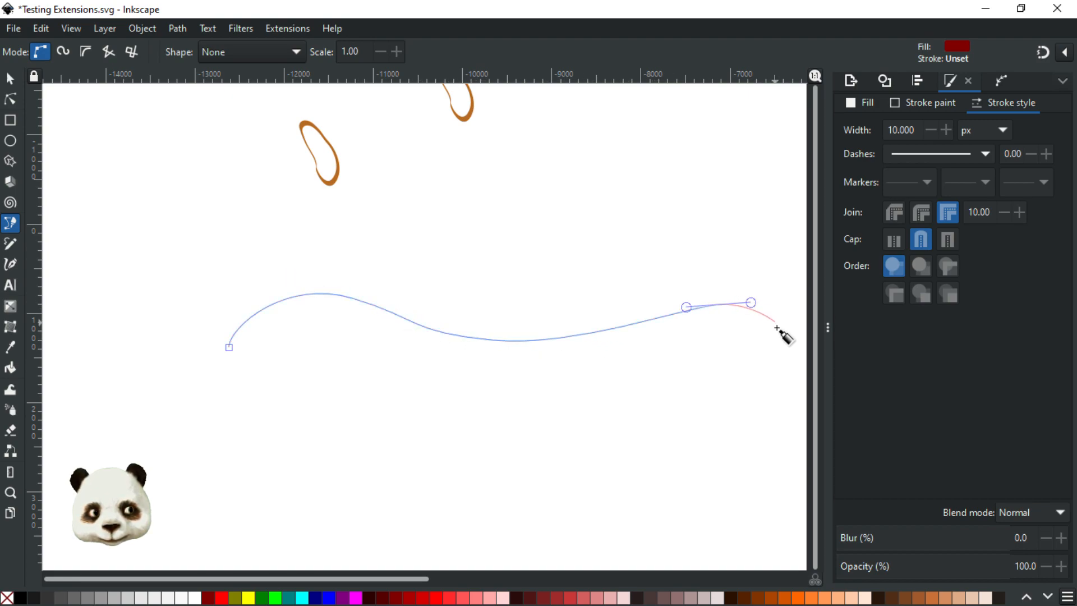
{"action": "left_click_drag", "start_coordinate": [767, 354], "coordinate": [727, 377]}
{"action": "left_click_drag", "start_coordinate": [610, 353], "coordinate": [567, 357]}
{"action": "left_click_drag", "start_coordinate": [391, 380], "coordinate": [292, 403]}
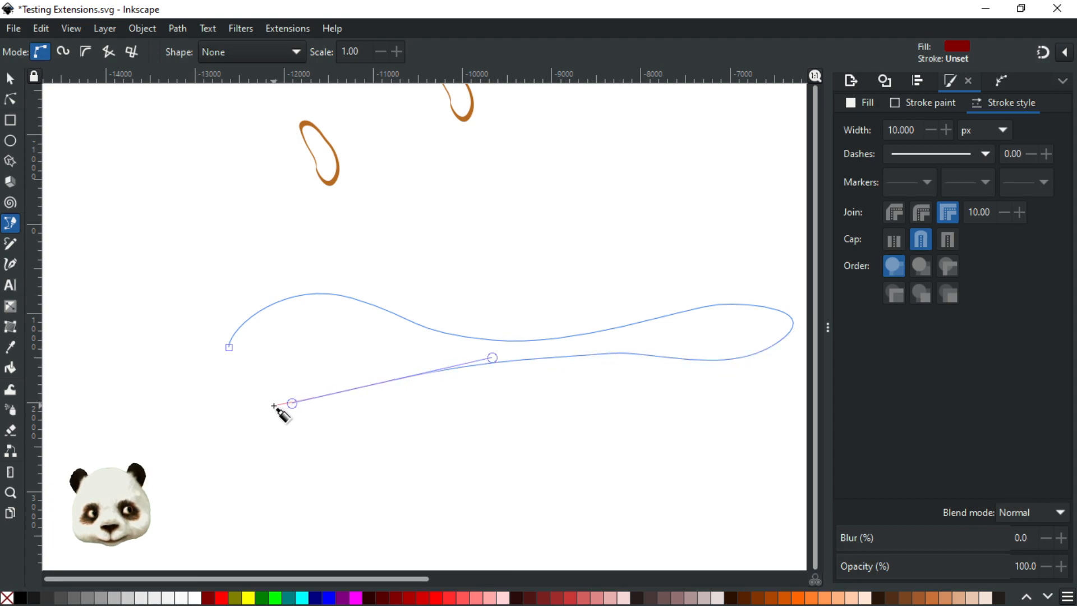
{"action": "left_click_drag", "start_coordinate": [229, 348], "coordinate": [242, 316]}
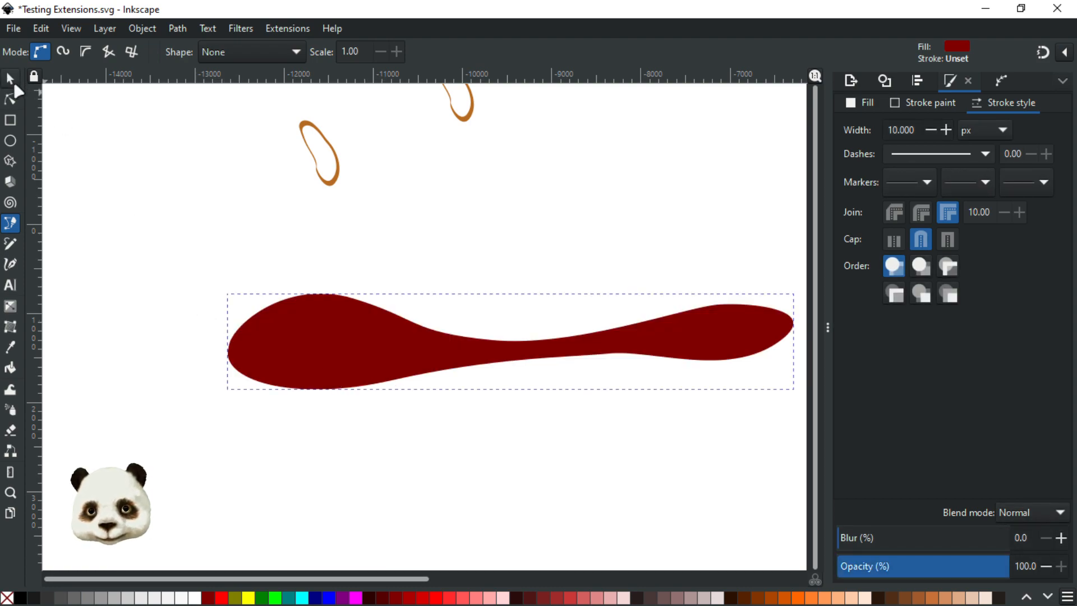
Step: Smooth the rounded left end of the dark red shape by straightening its end-node handle and lowering the upper node slightly
{"action": "left_click", "coordinate": [10, 99]}
{"action": "left_click", "coordinate": [231, 348]}
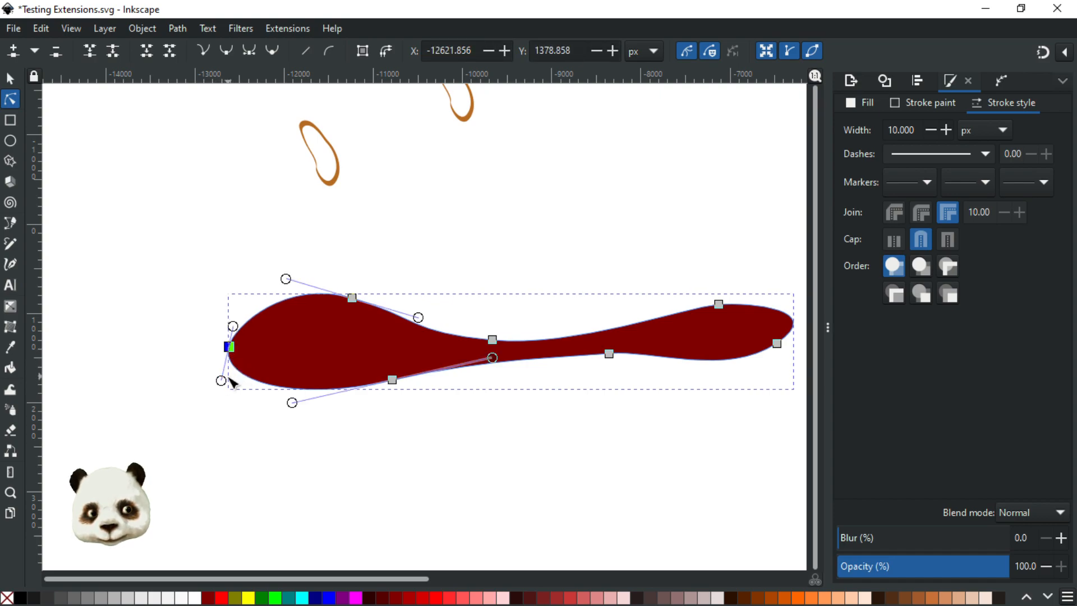
{"action": "left_click_drag", "start_coordinate": [221, 380], "coordinate": [230, 384]}
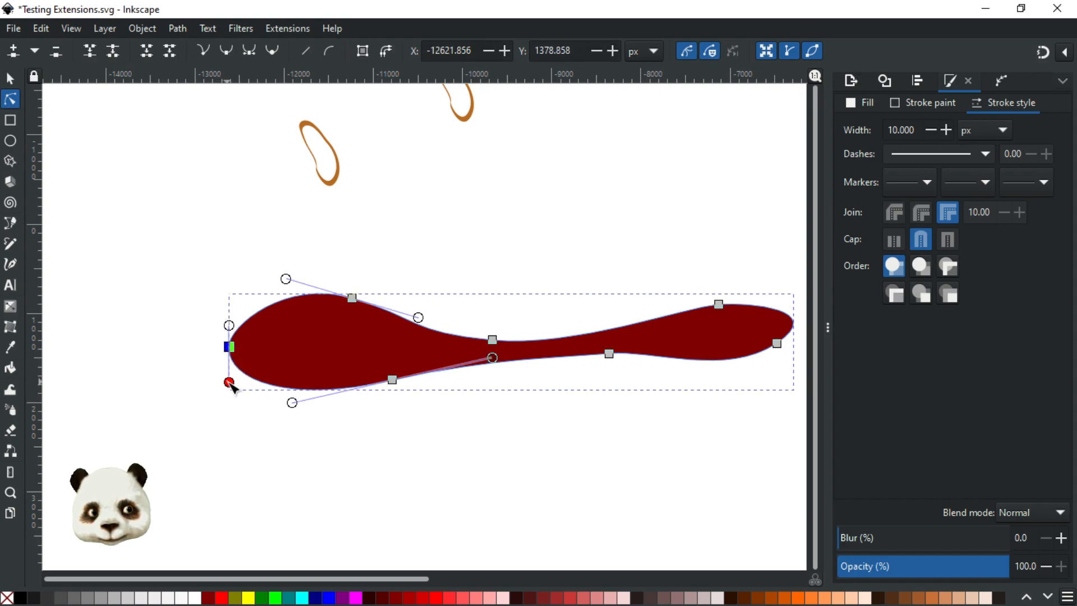
{"action": "left_click", "coordinate": [230, 238]}
{"action": "left_click", "coordinate": [250, 262]}
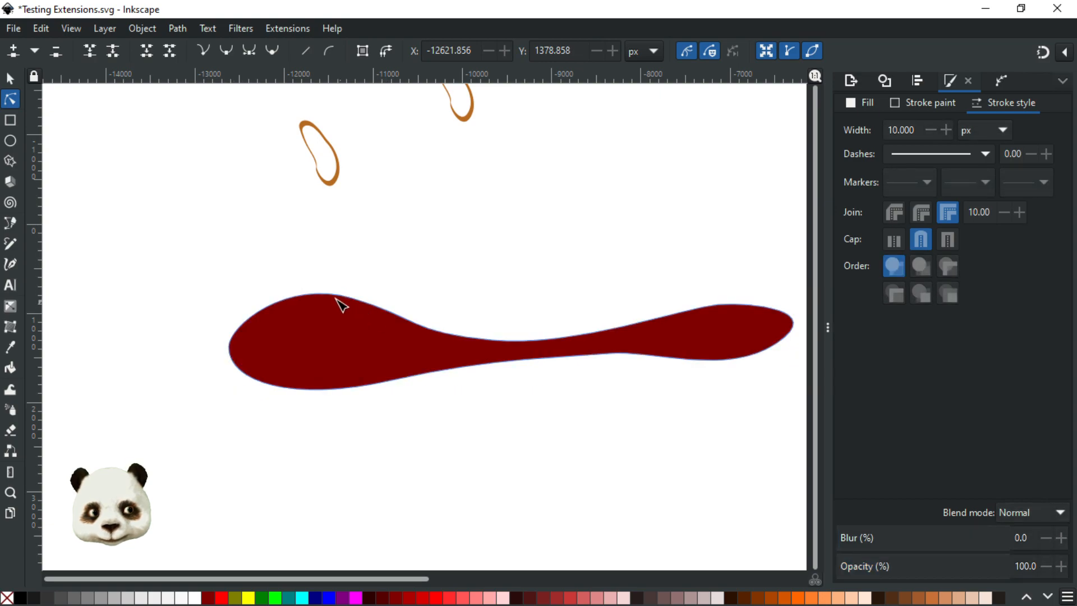
{"action": "left_click", "coordinate": [356, 303]}
{"action": "left_click_drag", "start_coordinate": [352, 298], "coordinate": [353, 306]}
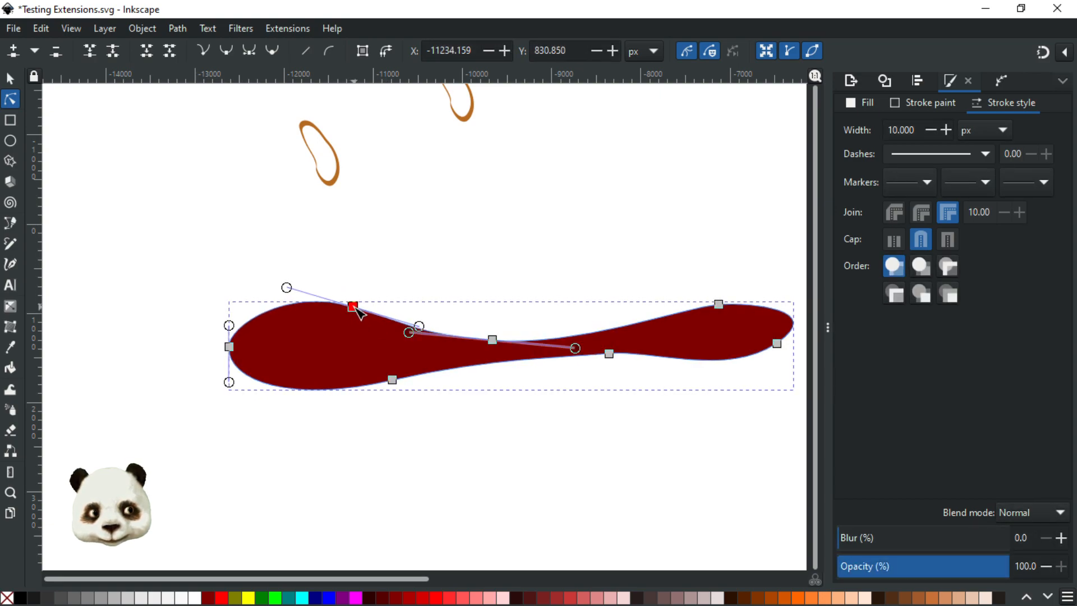
{"action": "left_click_drag", "start_coordinate": [286, 288], "coordinate": [279, 294]}
Step: Move the two nodes at the shape's right end slightly outward to reshape that tip
{"action": "left_click", "coordinate": [718, 304]}
{"action": "left_click", "coordinate": [777, 344], "text": "shift"}
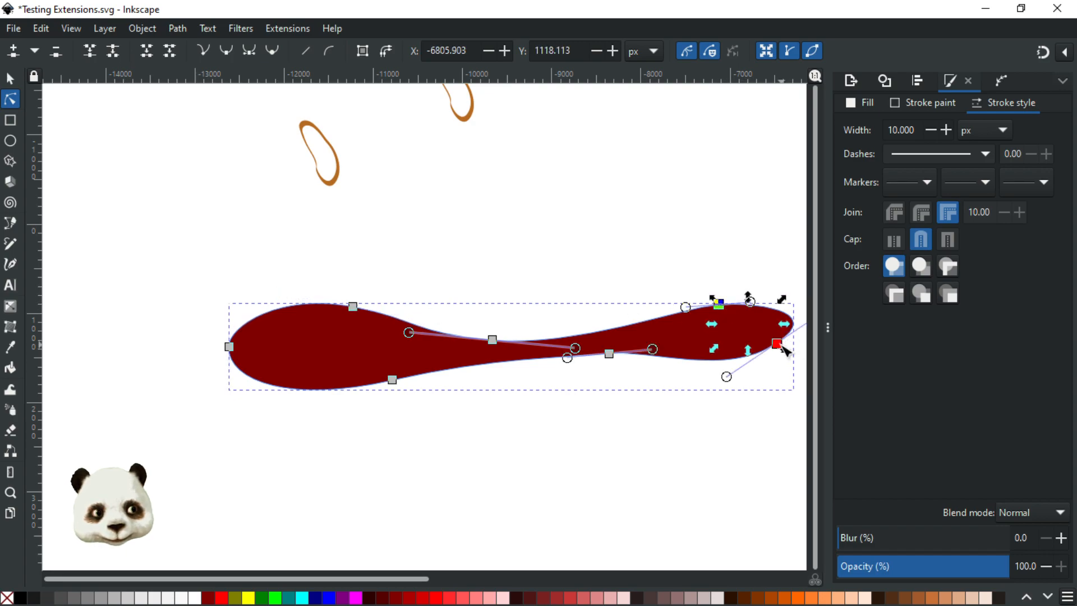
{"action": "left_click_drag", "start_coordinate": [748, 409], "coordinate": [531, 416]}
{"action": "mouse_move", "coordinate": [587, 321]}
{"action": "left_mouse_down"}
{"action": "mouse_move", "coordinate": [606, 331]}
{"action": "mouse_move", "coordinate": [599, 322]}
{"action": "left_mouse_up"}
{"action": "left_click_drag", "start_coordinate": [541, 355], "coordinate": [551, 349]}
{"action": "left_click", "coordinate": [632, 411]}
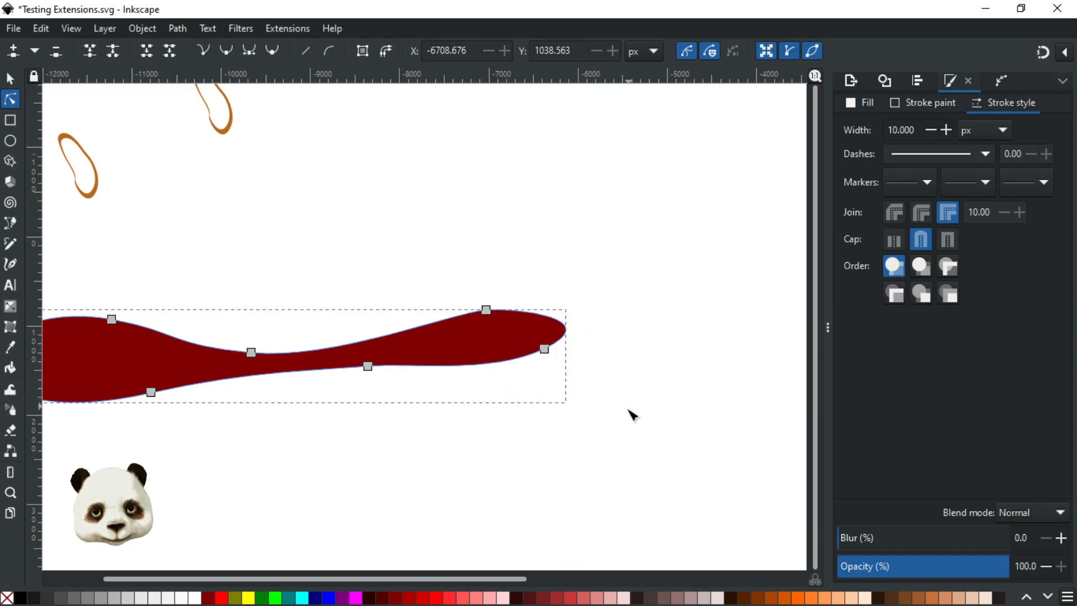
Step: Fine-tune the curve at the upper node of the shape's right end by adjusting its handles
{"action": "left_click", "coordinate": [630, 415]}
{"action": "scroll", "coordinate": [457, 390], "scroll_direction": "down", "scroll_amount": 3, "text": "ctrl"}
{"action": "scroll", "coordinate": [439, 387], "scroll_direction": "up", "scroll_amount": 3, "text": "ctrl"}
{"action": "left_click", "coordinate": [533, 331]}
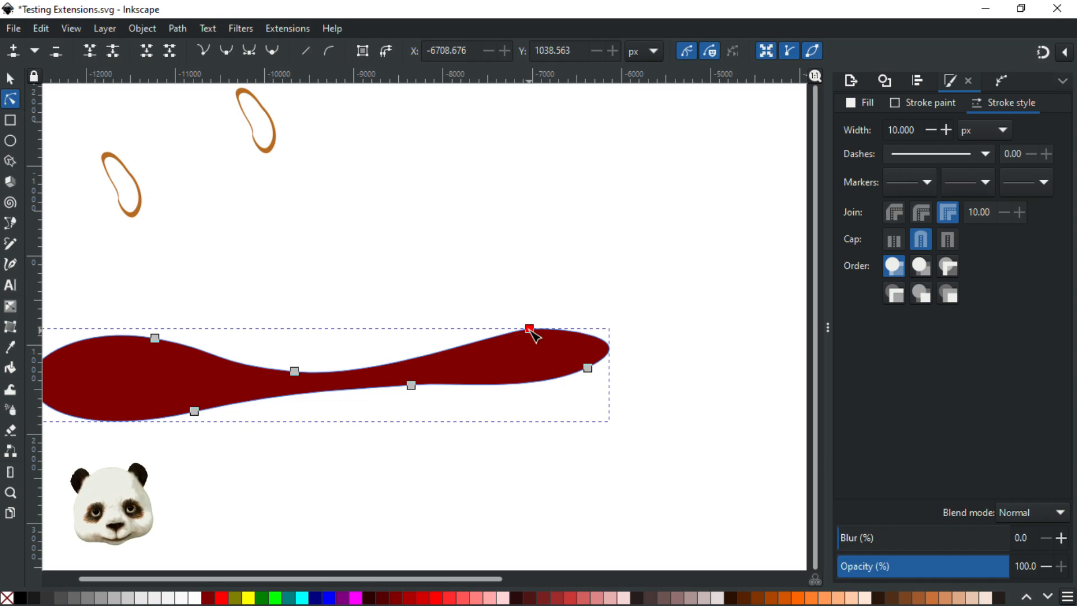
{"action": "left_click", "coordinate": [529, 328]}
{"action": "left_click_drag", "start_coordinate": [561, 325], "coordinate": [564, 326]}
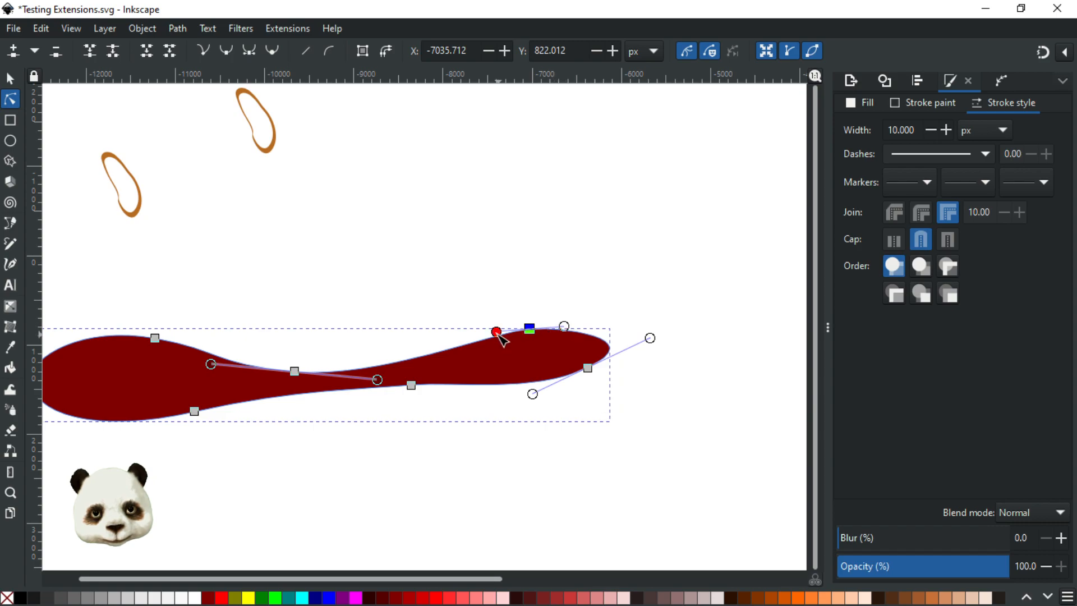
{"action": "left_click", "coordinate": [539, 292]}
{"action": "left_click", "coordinate": [535, 287]}
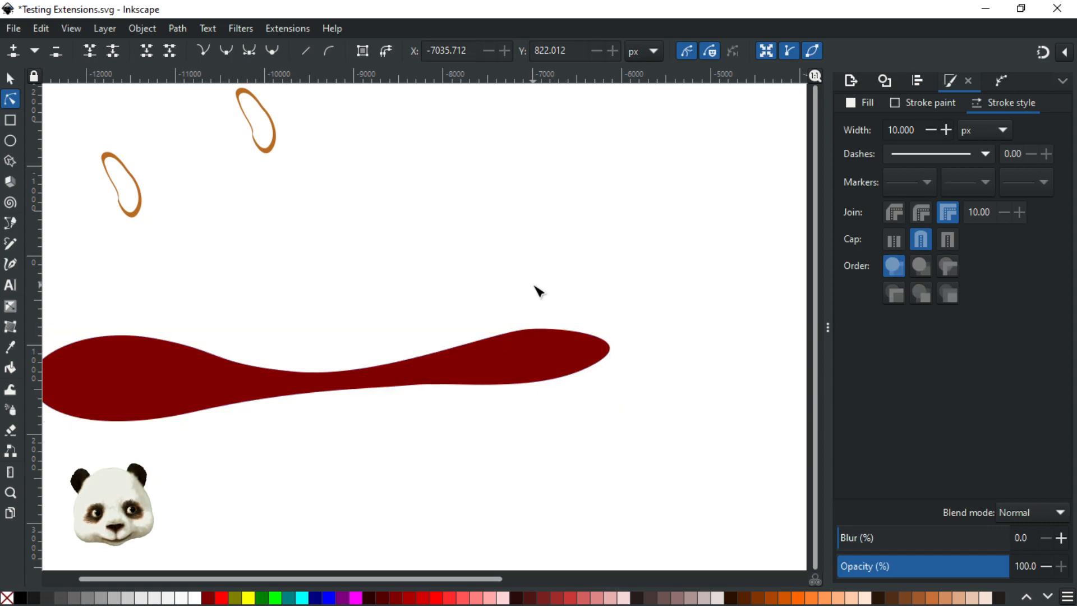
{"action": "left_click_drag", "start_coordinate": [444, 358], "coordinate": [581, 315]}
{"action": "scroll", "coordinate": [471, 368], "scroll_direction": "down", "scroll_amount": 2}
{"action": "scroll", "coordinate": [497, 355], "scroll_direction": "up", "scroll_amount": 1}
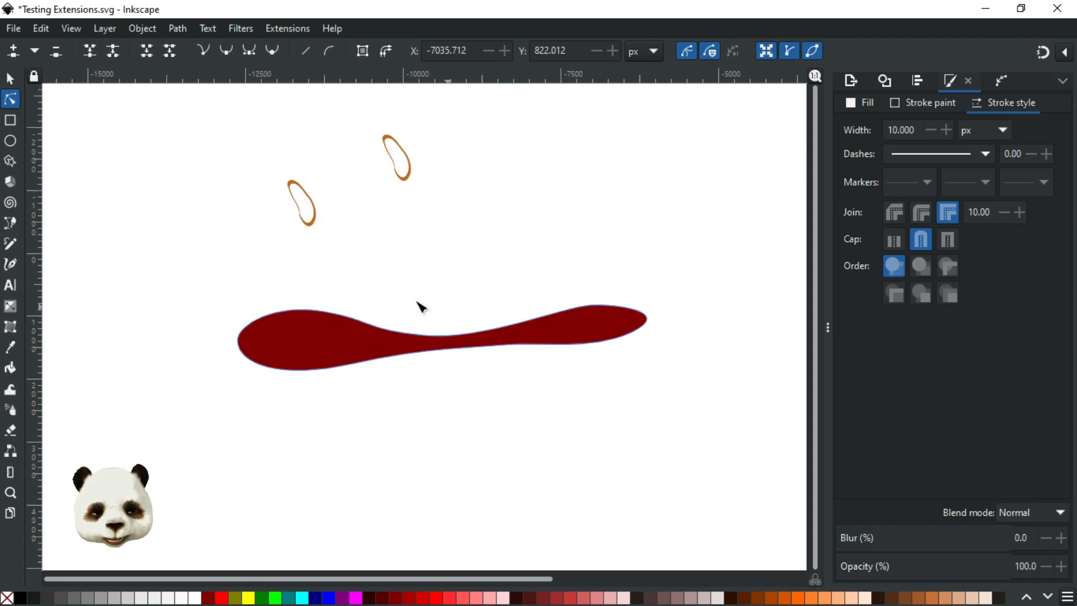
Step: Duplicate the dark red shape and place the copy directly below the original
{"action": "left_click", "coordinate": [10, 77]}
{"action": "left_click", "coordinate": [289, 338]}
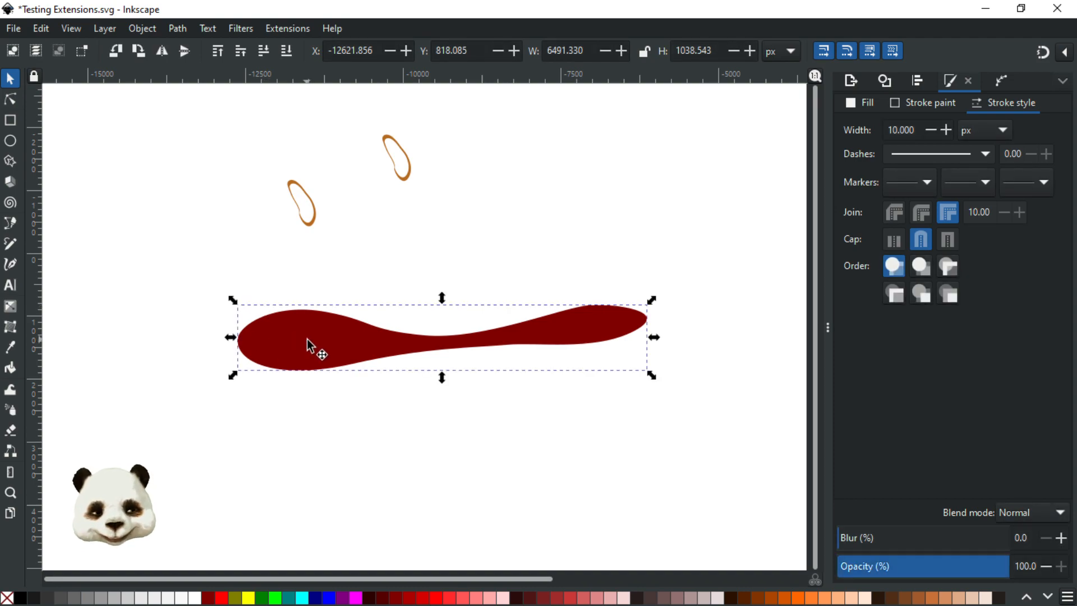
{"action": "key", "text": "ctrl+d"}
{"action": "left_click_drag", "start_coordinate": [319, 343], "coordinate": [315, 470]}
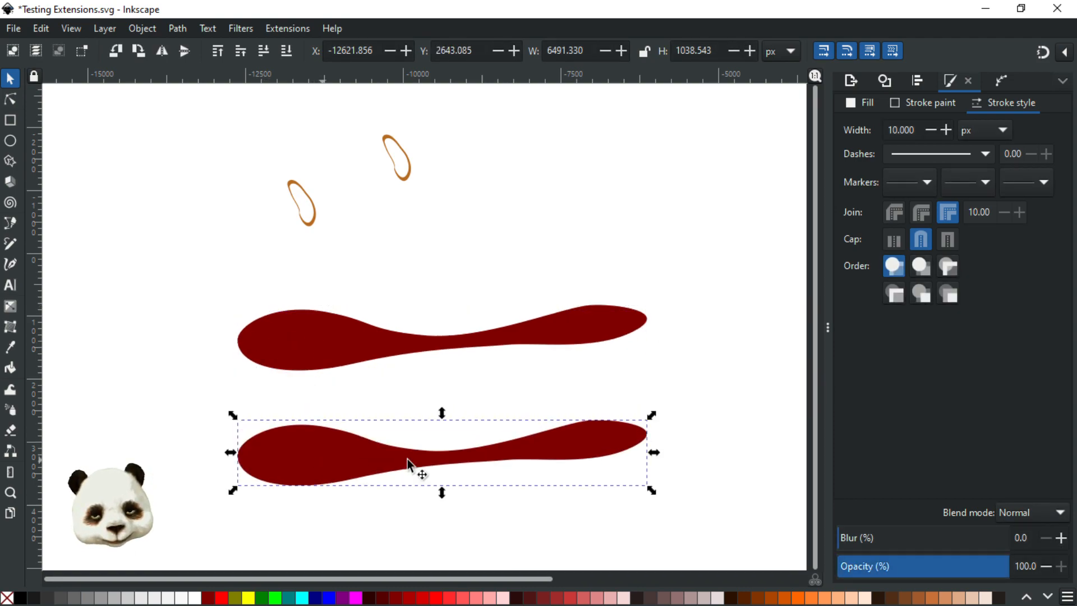
{"action": "left_click_drag", "start_coordinate": [530, 450], "coordinate": [524, 423]}
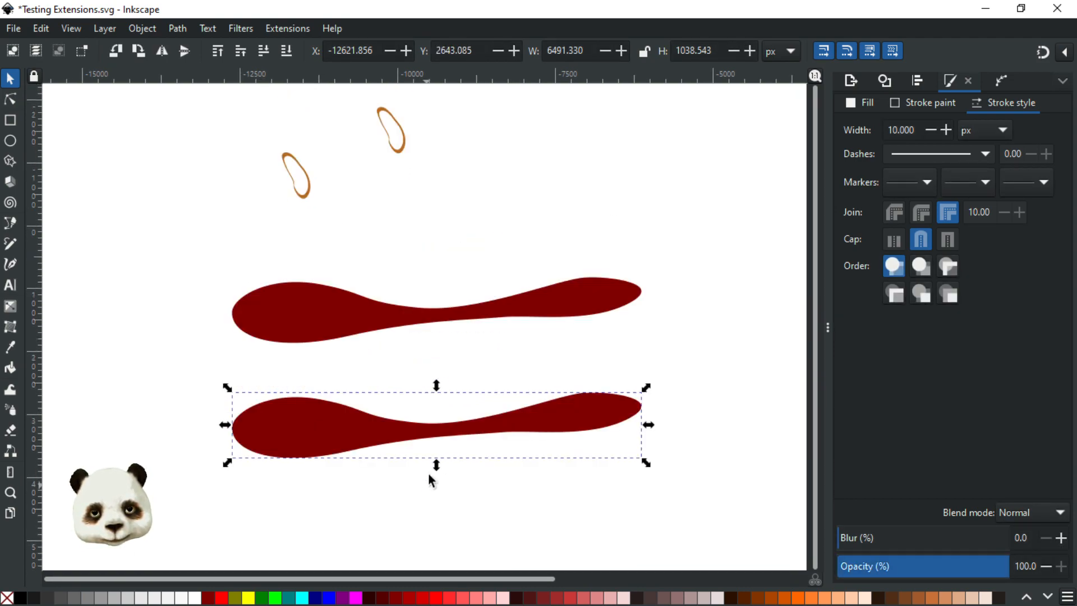
{"action": "scroll", "coordinate": [432, 474], "scroll_direction": "up", "scroll_amount": 2}
{"action": "scroll", "coordinate": [439, 465], "scroll_direction": "down", "scroll_amount": 1}
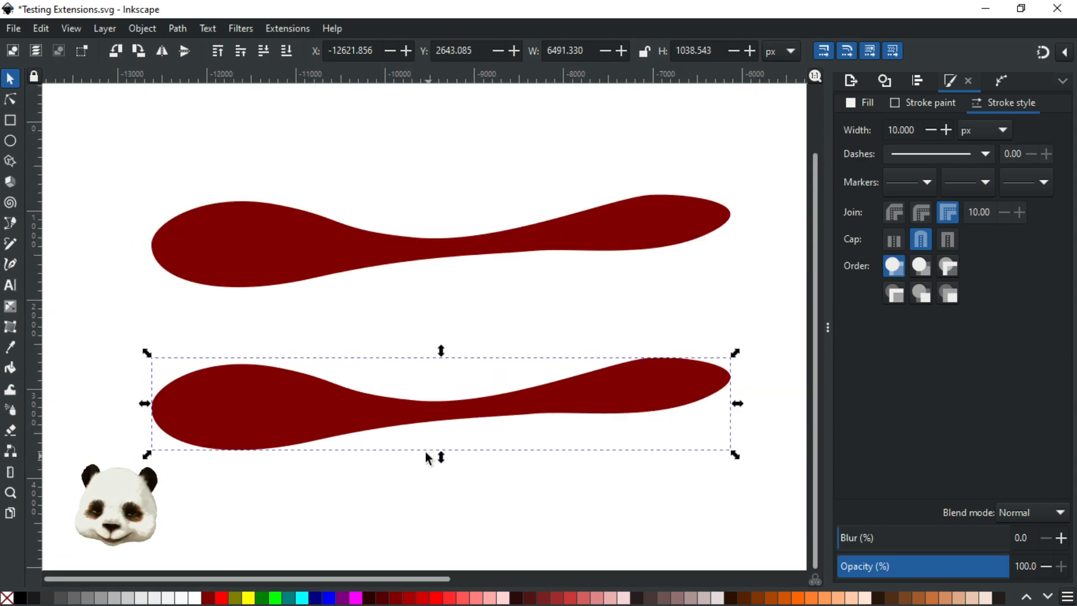
Step: Live-preview the Voronoi Pattern extension on the lower copy with an average cell size of 200 px
{"action": "left_click", "coordinate": [281, 29]}
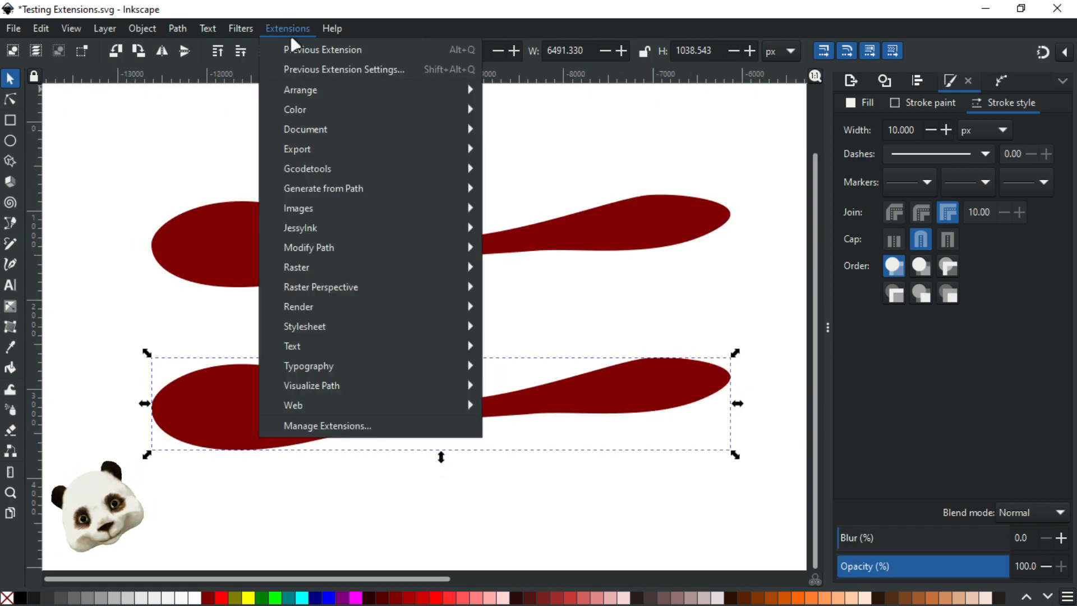
{"action": "mouse_move", "coordinate": [402, 189]}
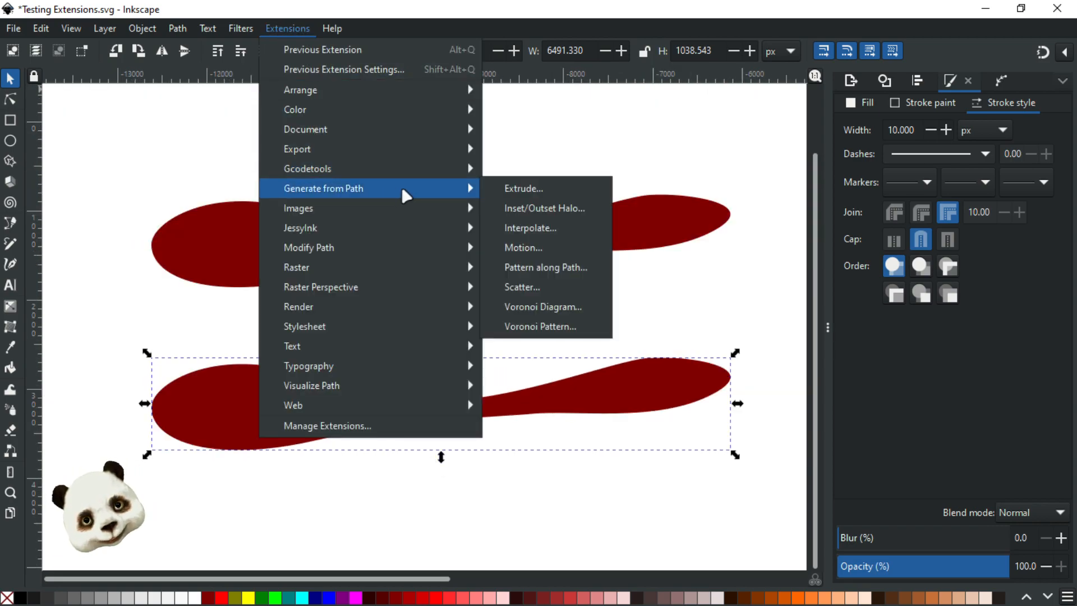
{"action": "left_click", "coordinate": [547, 331]}
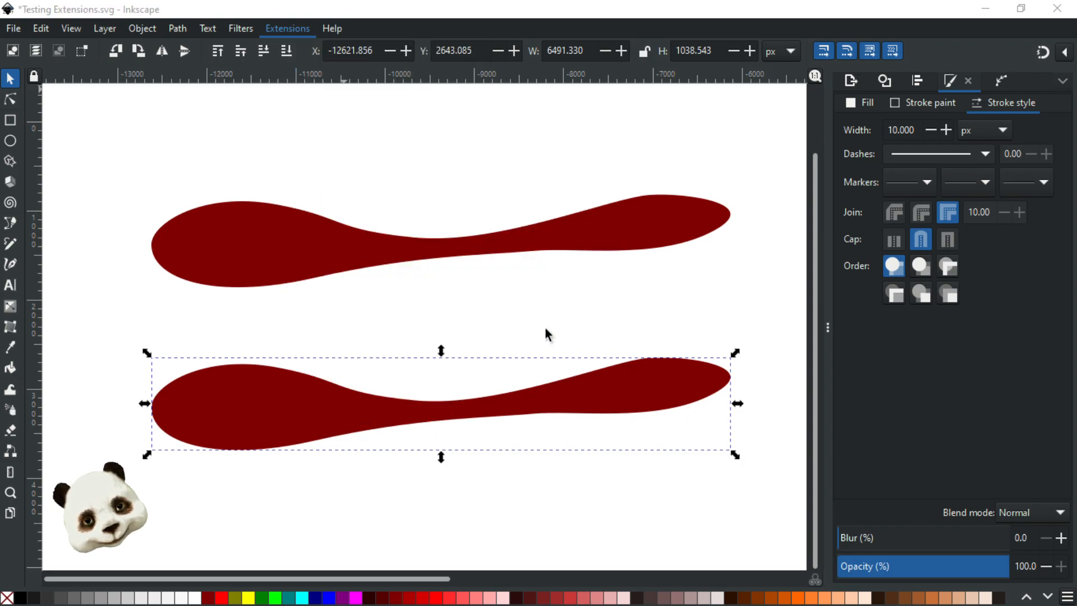
{"action": "left_click_drag", "start_coordinate": [709, 146], "coordinate": [894, 151]}
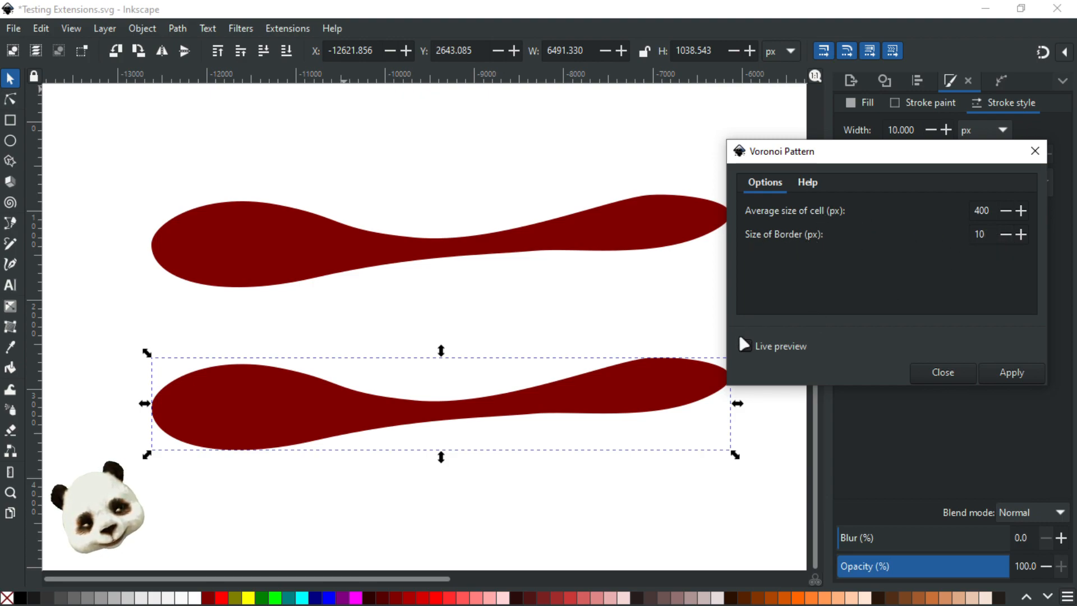
{"action": "left_click", "coordinate": [746, 346]}
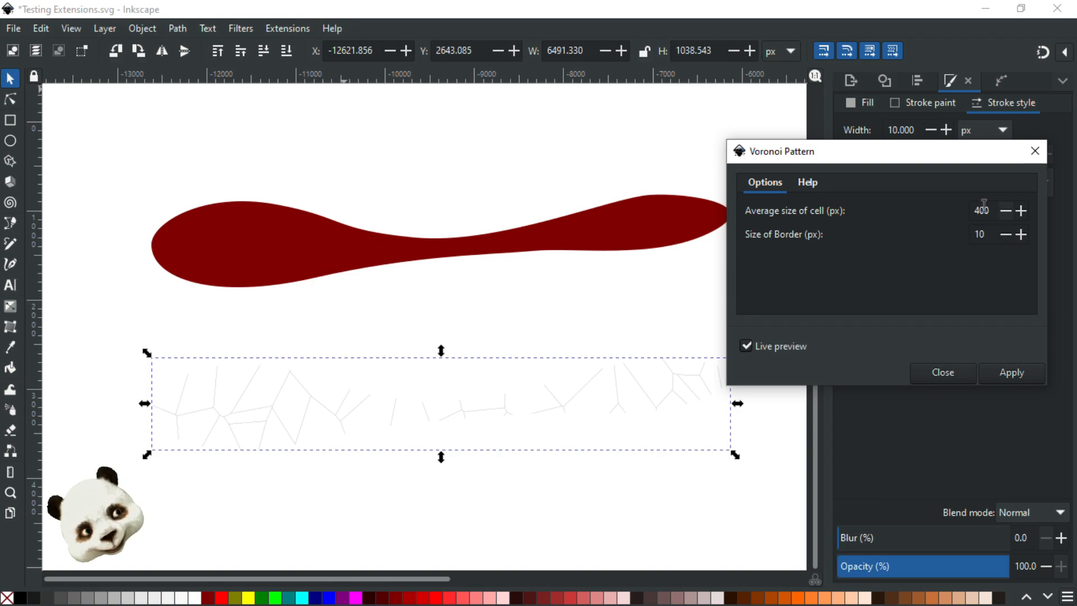
{"action": "left_click", "coordinate": [980, 211]}
{"action": "key", "text": "BackSpace"}
{"action": "type", "text": "2"}
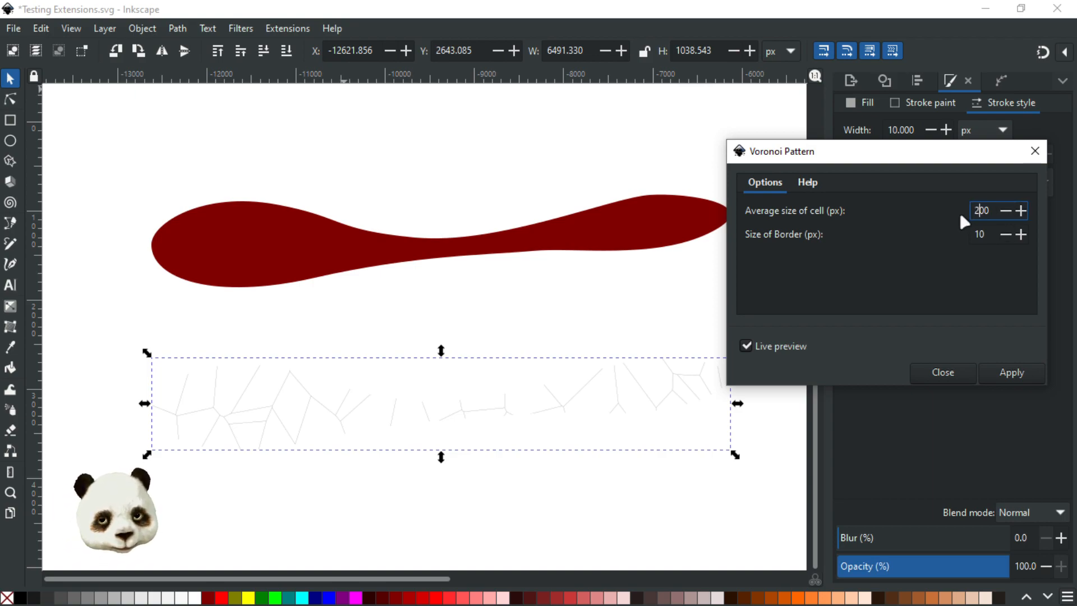
{"action": "left_click", "coordinate": [991, 233]}
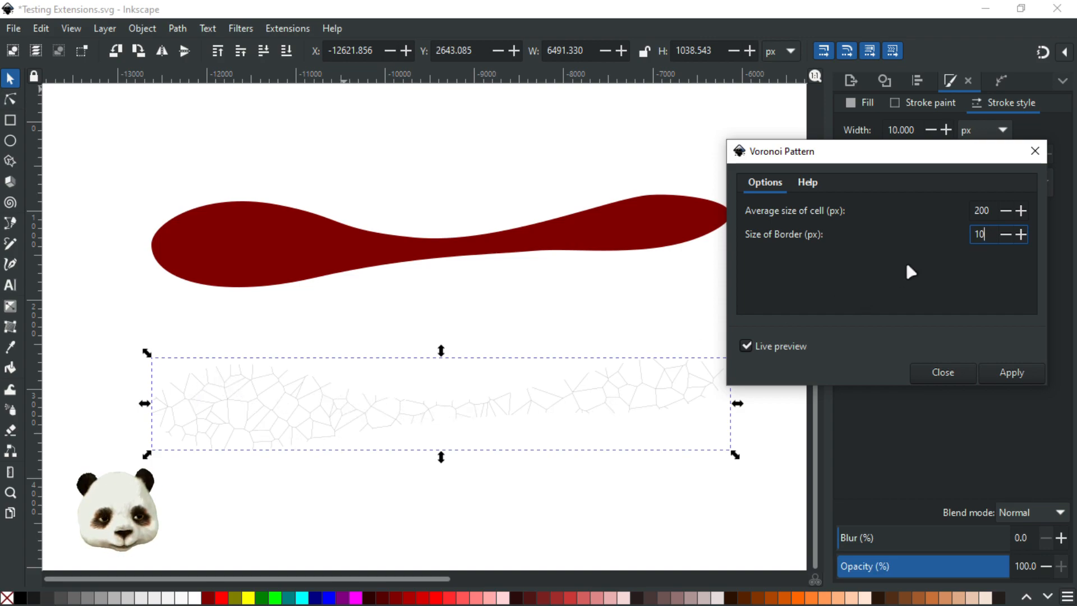
Step: Read the Voronoi Pattern help, set the border size to 100 px, apply the pattern and close the extension
{"action": "left_click", "coordinate": [807, 184]}
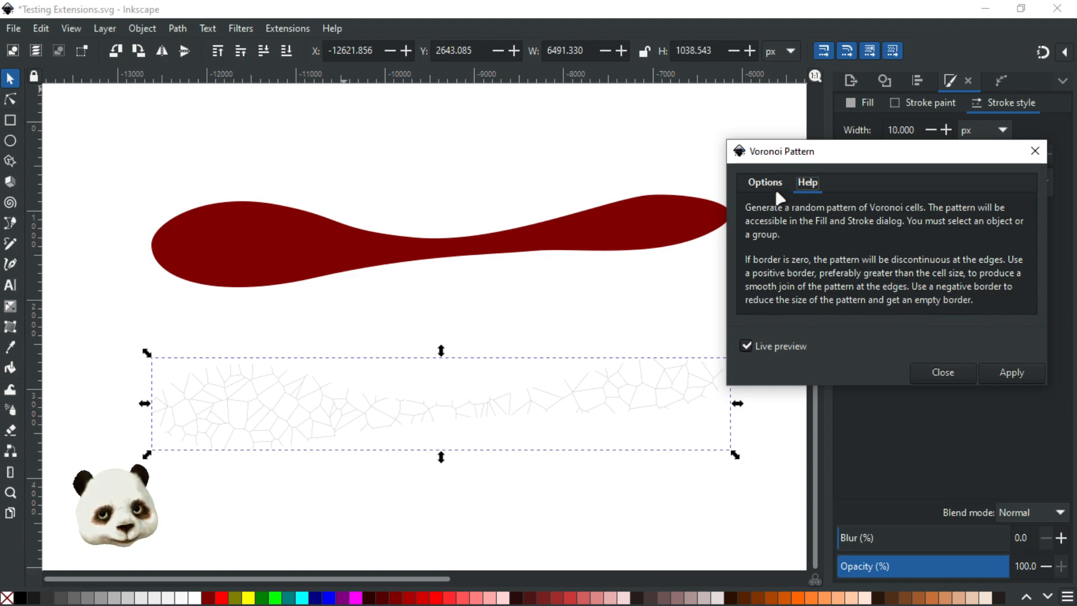
{"action": "left_click", "coordinate": [757, 182]}
{"action": "left_click", "coordinate": [985, 234]}
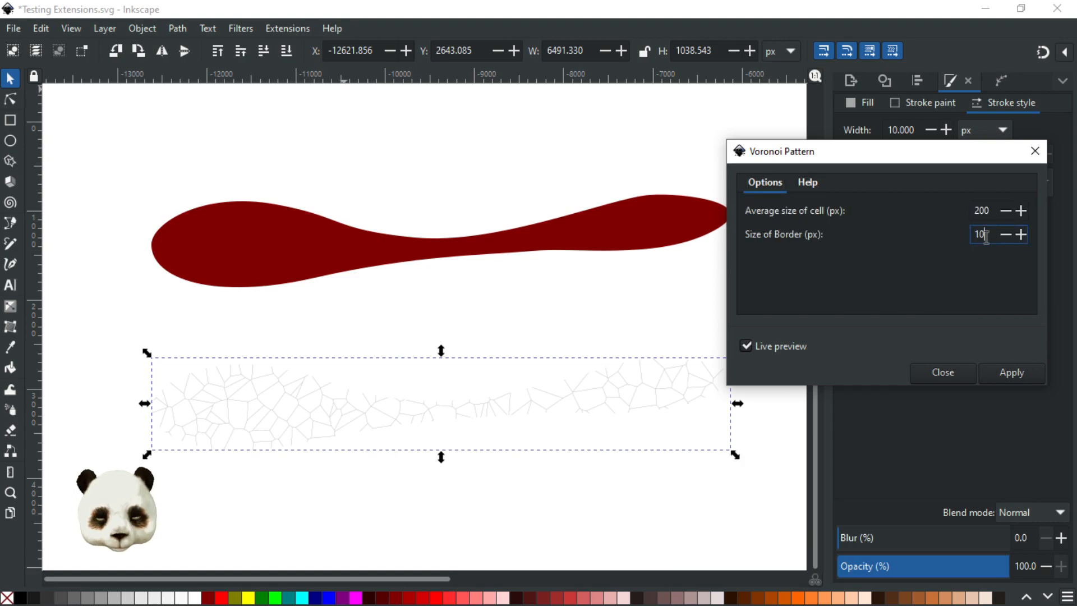
{"action": "left_click", "coordinate": [981, 217]}
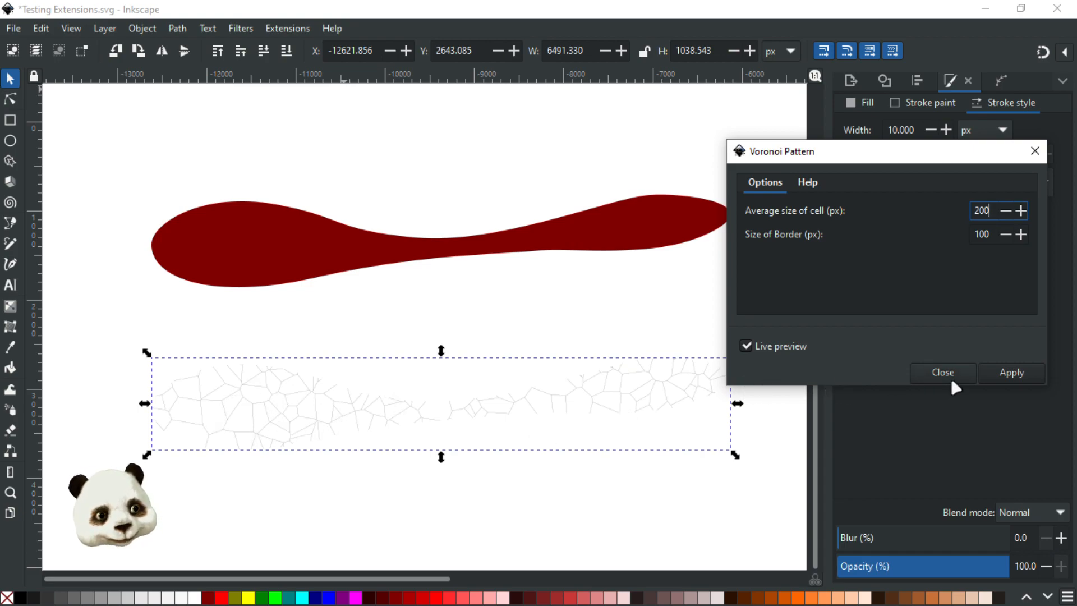
{"action": "left_click", "coordinate": [1010, 368]}
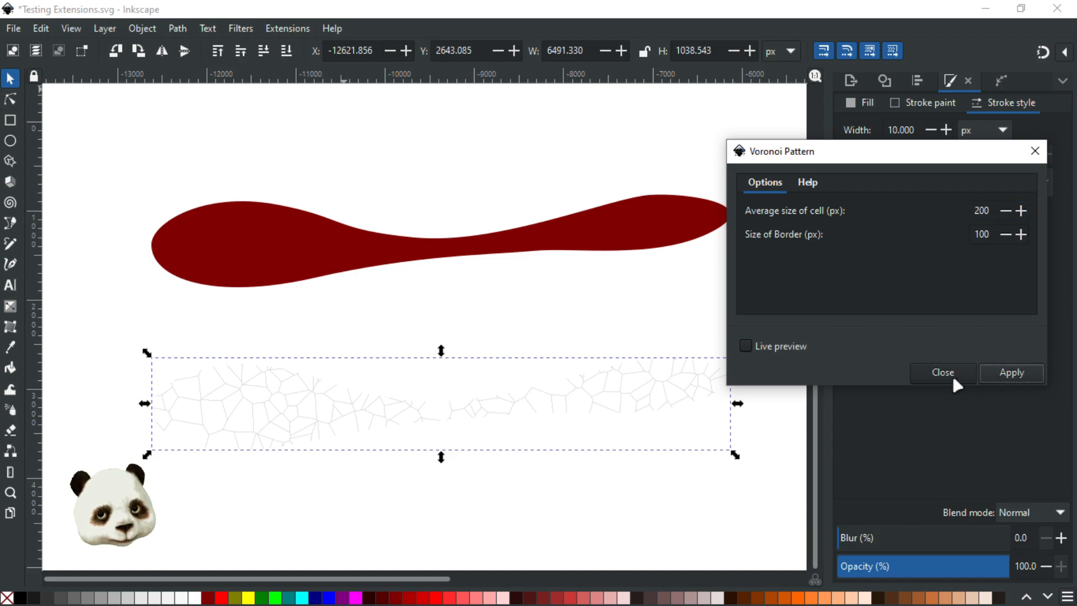
{"action": "left_click", "coordinate": [943, 371]}
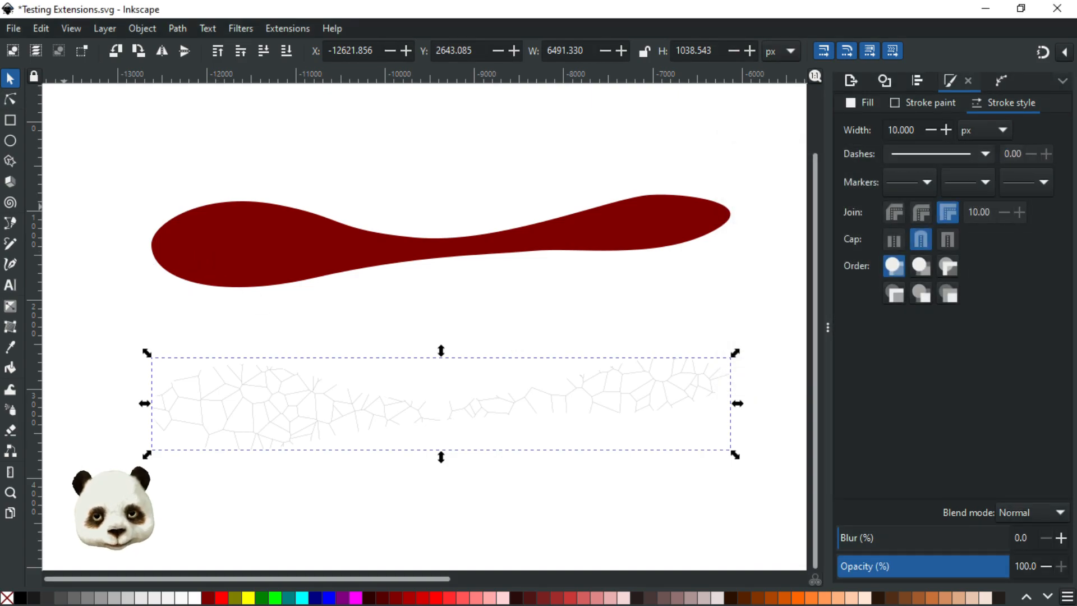
Step: Show the Layers and Objects list, try moving the patterned shape's upper-left node downward, and undo the move
{"action": "left_click_drag", "start_coordinate": [0, 73], "coordinate": [862, 58]}
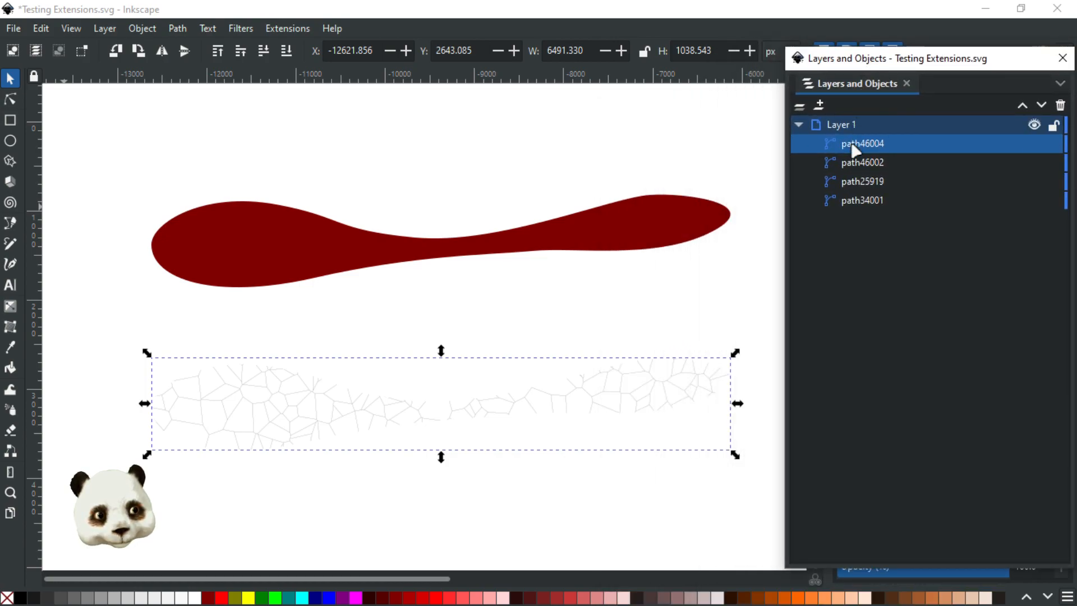
{"action": "left_click", "coordinate": [11, 100]}
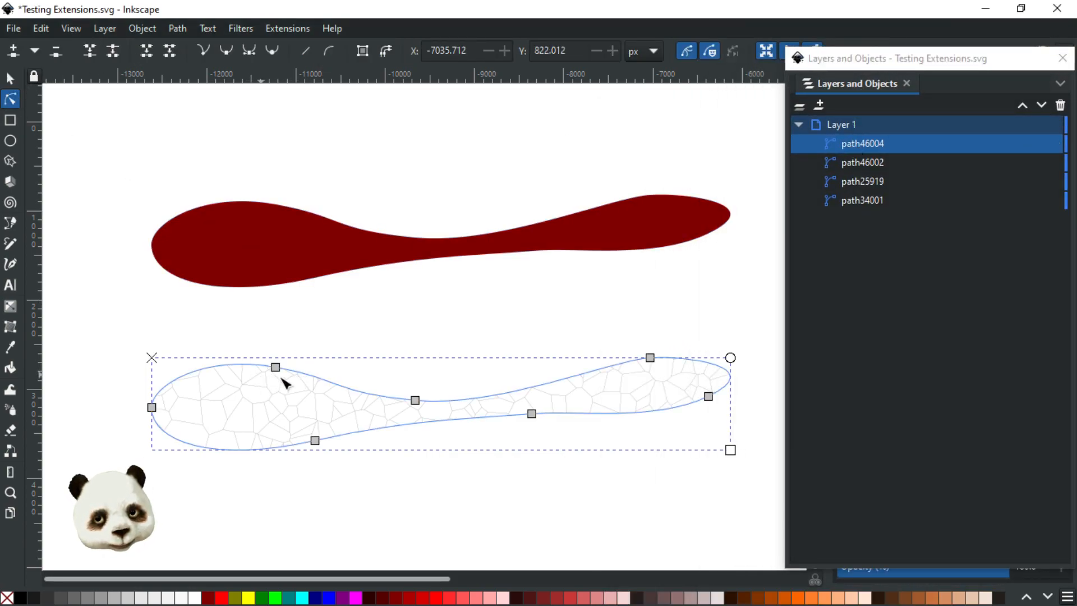
{"action": "left_click_drag", "start_coordinate": [276, 367], "coordinate": [264, 394]}
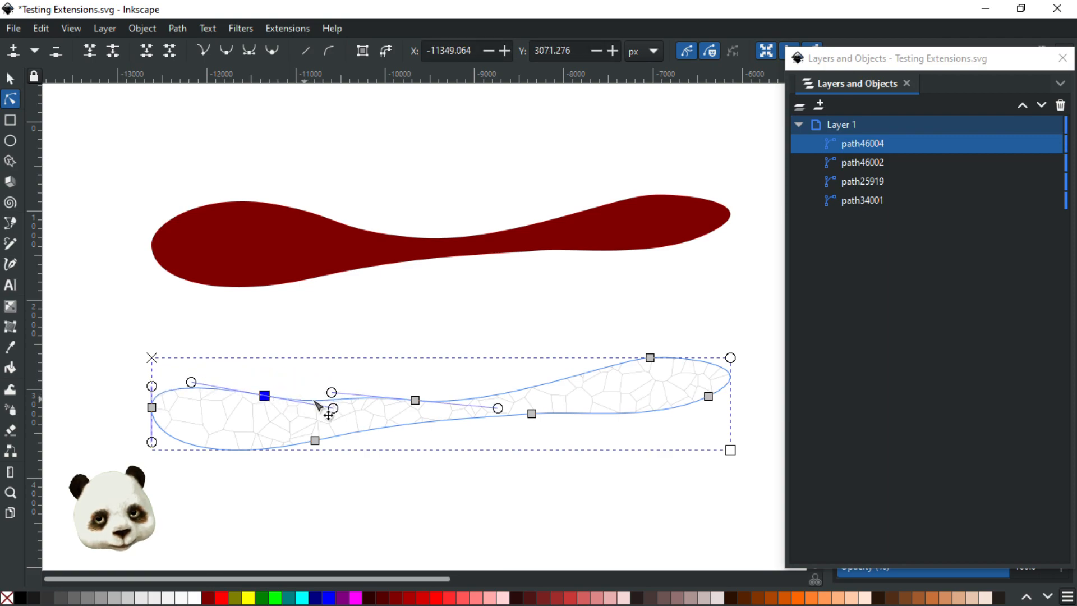
{"action": "key", "text": "ctrl+z"}
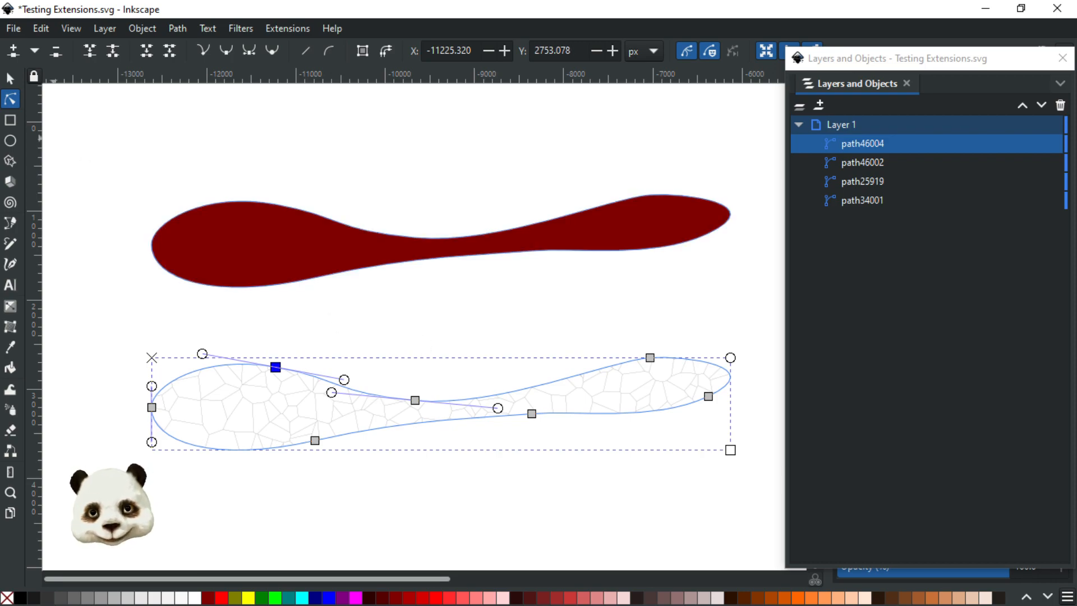
Step: Convert the lower shape's Voronoi pattern fill into a separate object with Pattern to Objects
{"action": "left_click", "coordinate": [11, 79]}
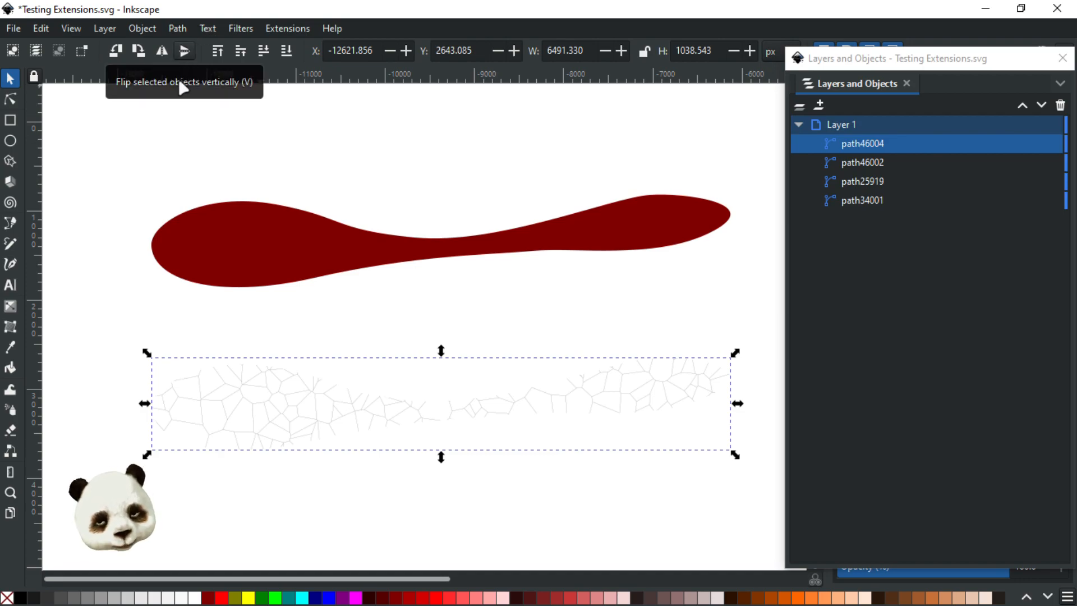
{"action": "left_click", "coordinate": [149, 32]}
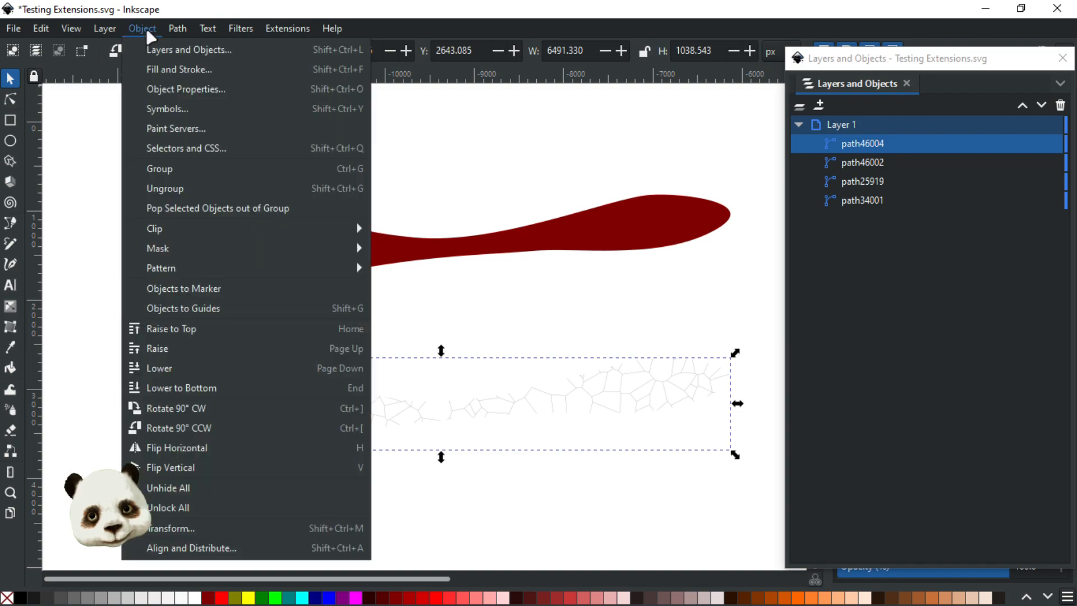
{"action": "mouse_move", "coordinate": [181, 267]}
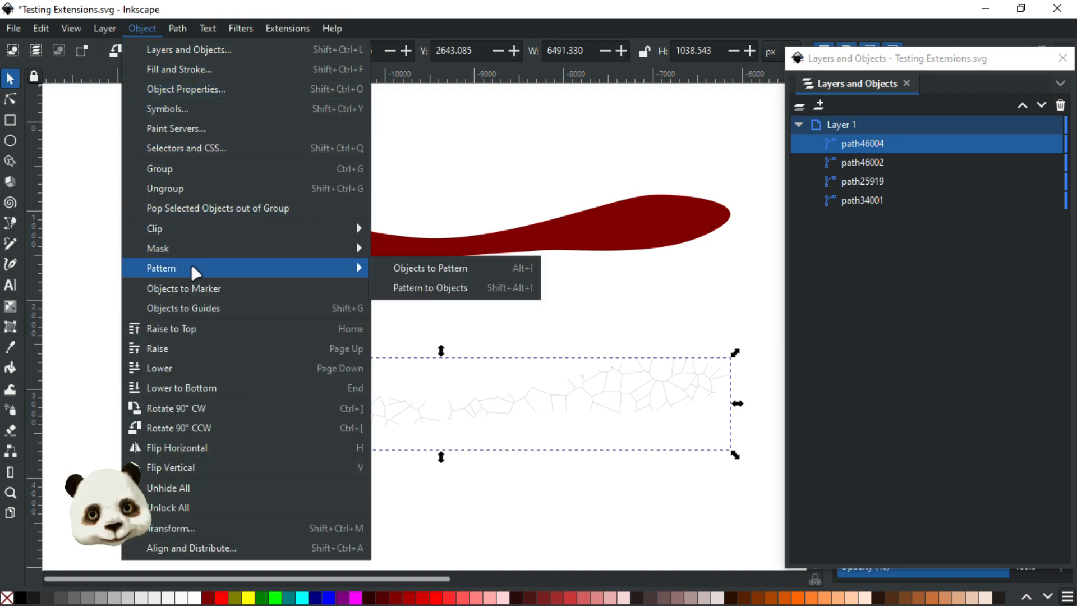
{"action": "left_click", "coordinate": [413, 290]}
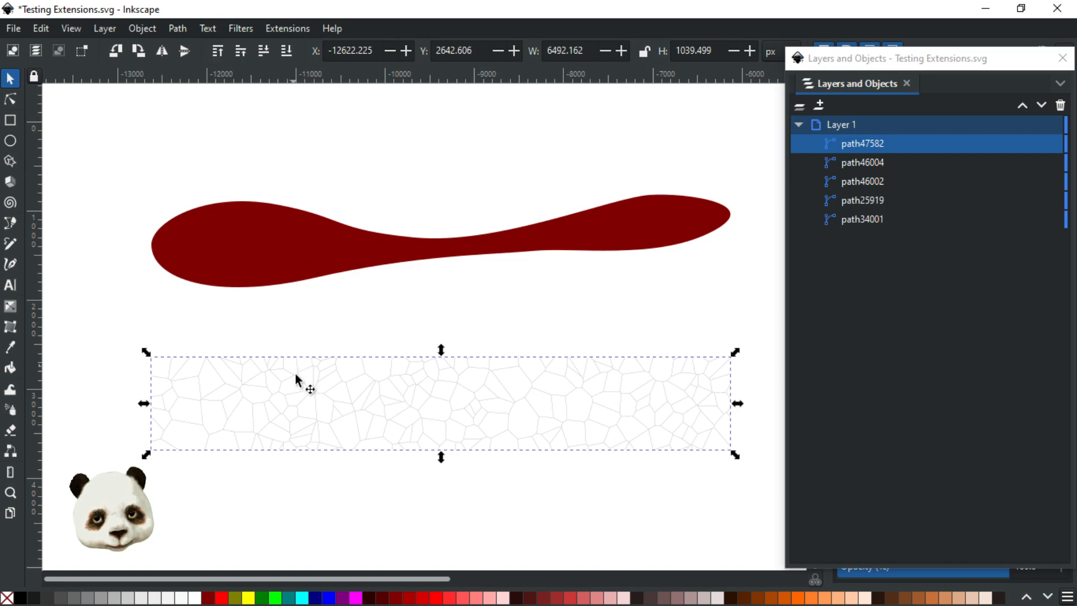
{"action": "scroll", "coordinate": [356, 426], "scroll_direction": "up", "scroll_amount": 1}
{"action": "scroll", "coordinate": [360, 419], "scroll_direction": "down", "scroll_amount": 1}
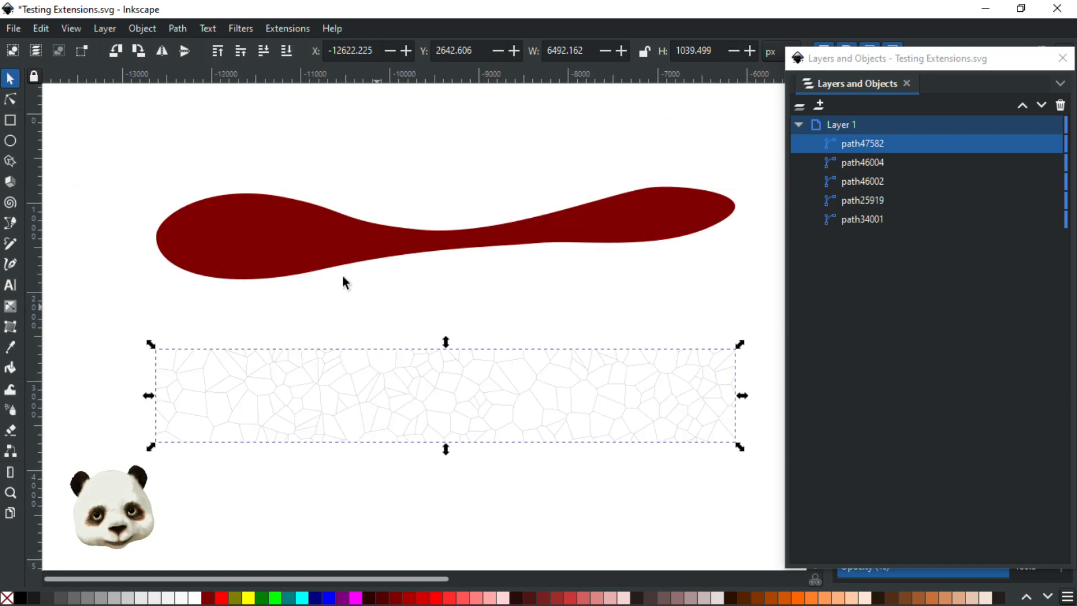
Step: Duplicate the upper red shape and place the copy over the Voronoi pattern
{"action": "left_click", "coordinate": [306, 247]}
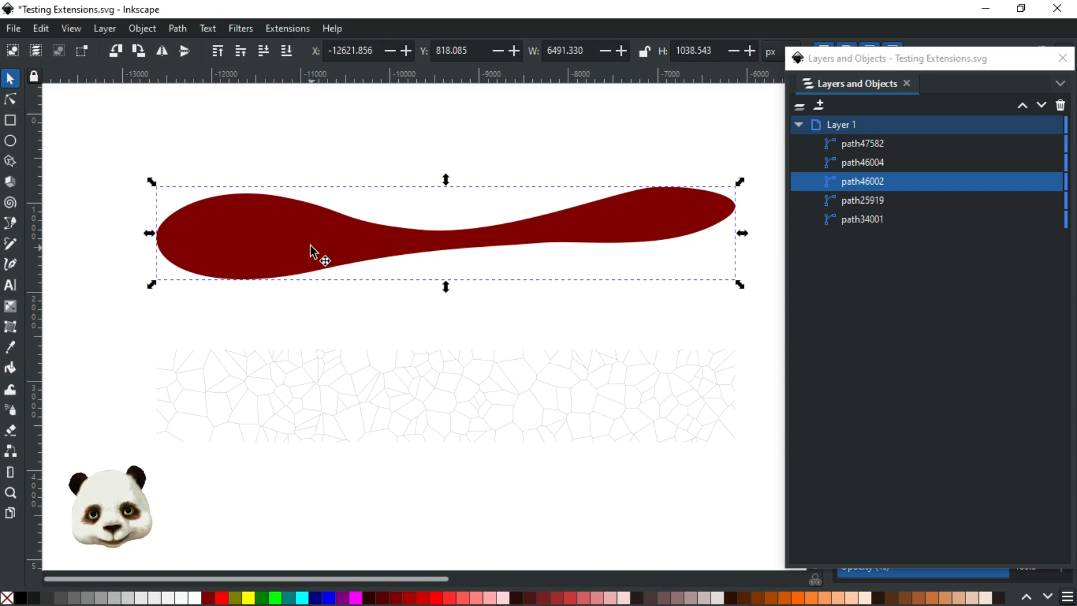
{"action": "key", "text": "ctrl+d"}
{"action": "left_click_drag", "start_coordinate": [310, 252], "coordinate": [322, 413]}
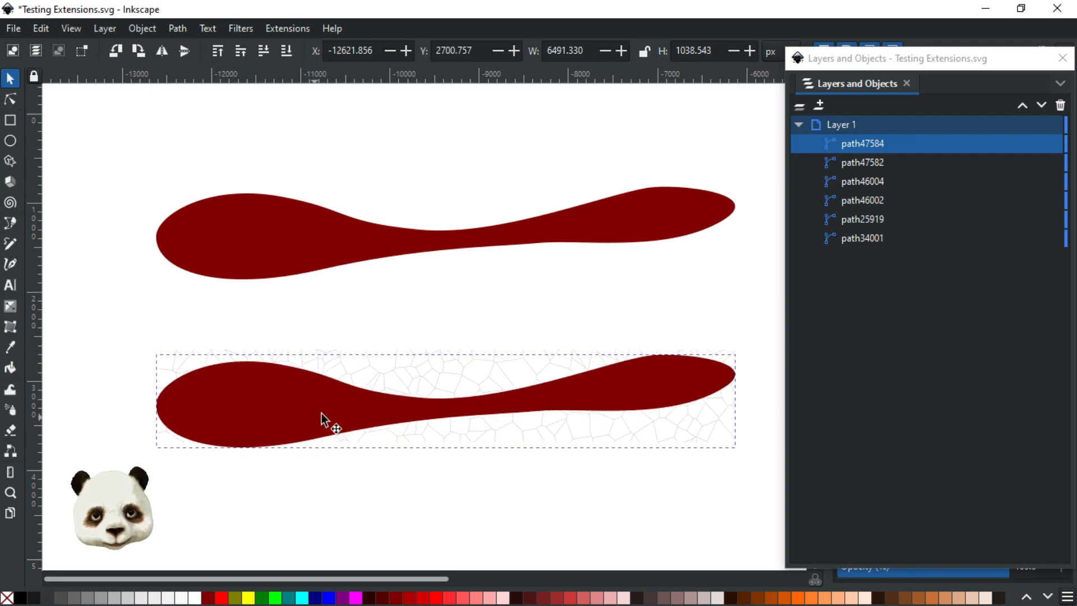
Step: Centre the red copy on the Voronoi pattern both horizontally and vertically, relative to the last selected object
{"action": "left_click", "coordinate": [395, 367], "text": "shift"}
{"action": "left_click_drag", "start_coordinate": [945, 59], "coordinate": [0, 81]}
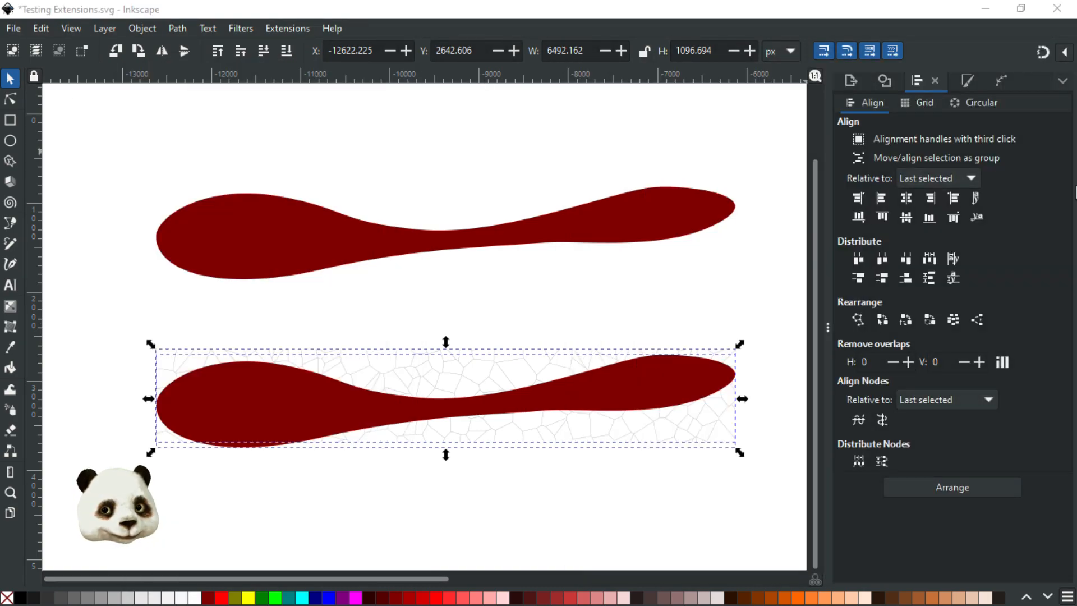
{"action": "left_click", "coordinate": [929, 217]}
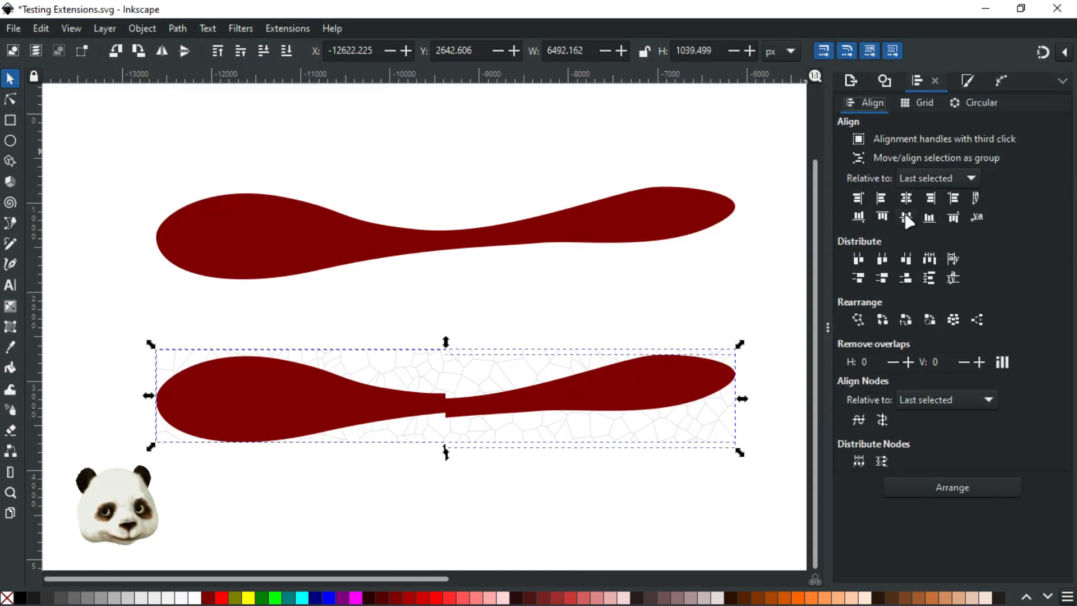
Step: Try moving the Voronoi pattern away from the red copy, and undo the move
{"action": "scroll", "coordinate": [447, 445], "scroll_direction": "up", "scroll_amount": 1}
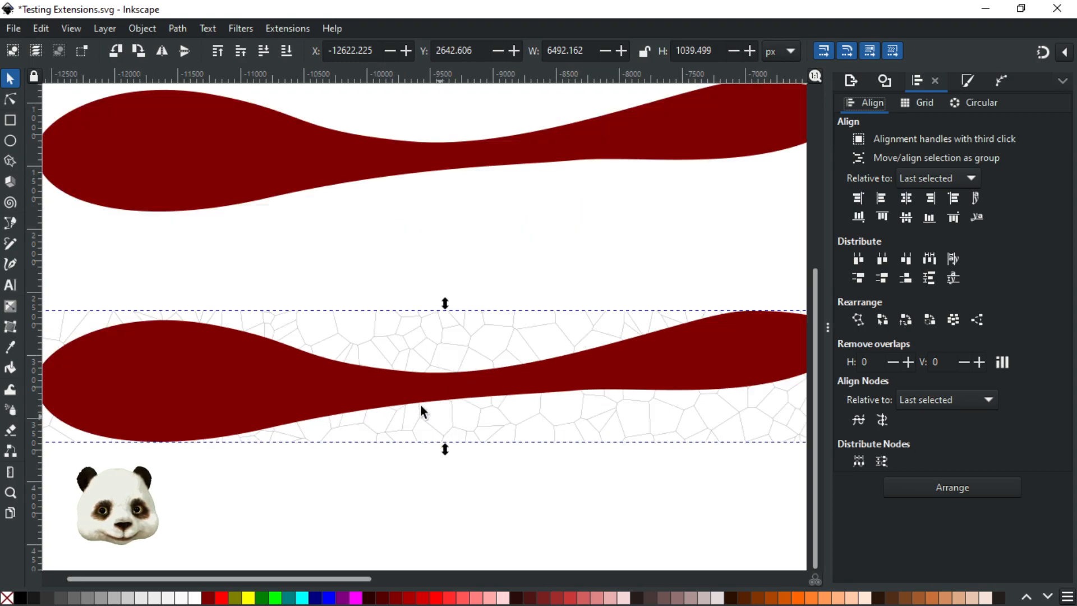
{"action": "scroll", "coordinate": [470, 263], "scroll_direction": "down", "scroll_amount": 1}
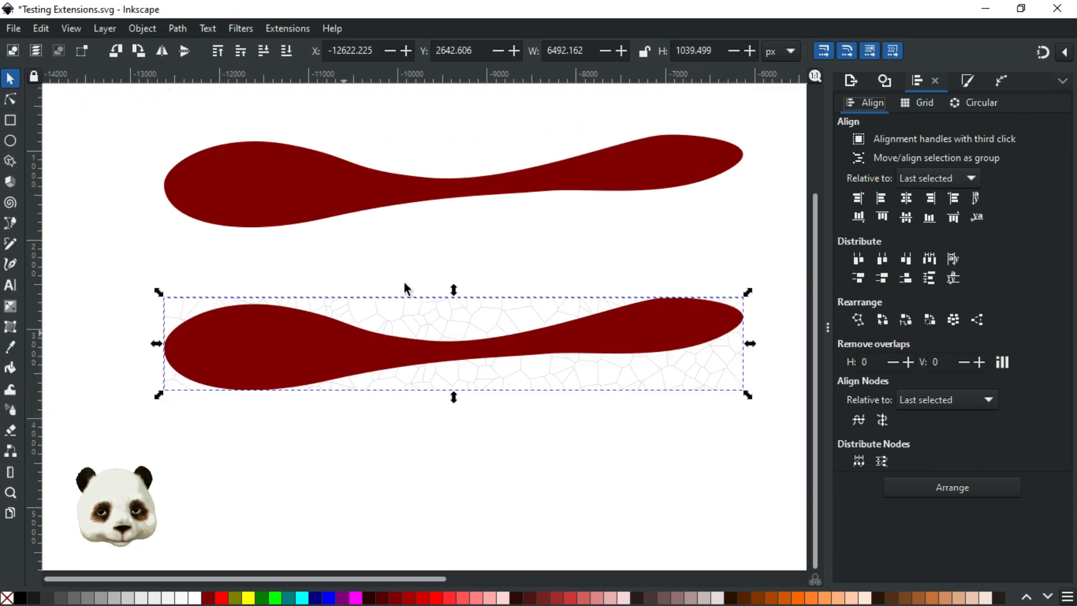
{"action": "scroll", "coordinate": [317, 356], "scroll_direction": "up", "scroll_amount": 1}
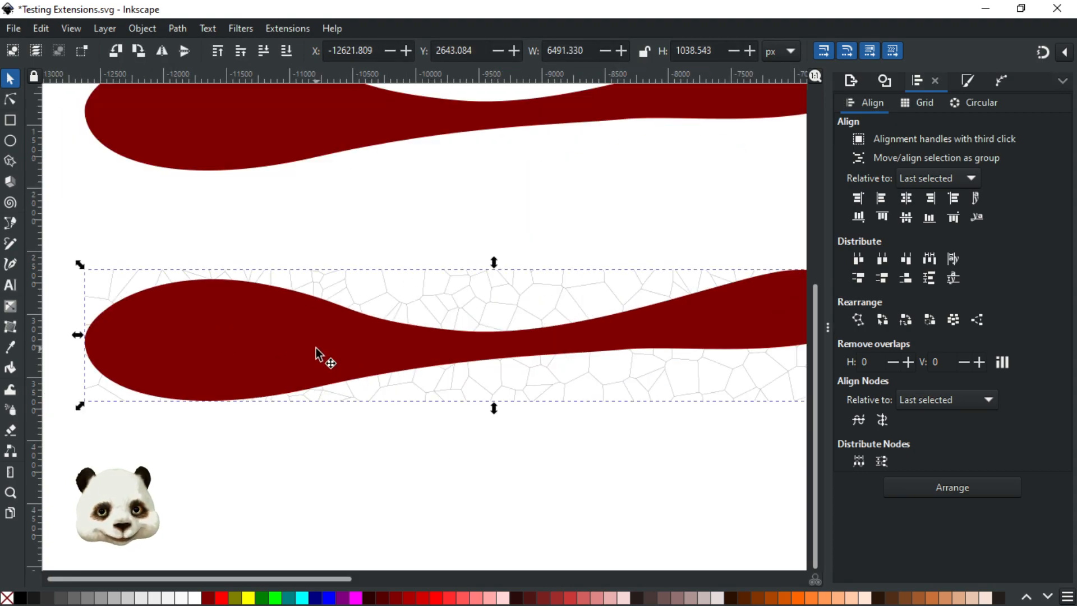
{"action": "left_click_drag", "start_coordinate": [426, 295], "coordinate": [469, 225]}
{"action": "key", "text": "ctrl+z"}
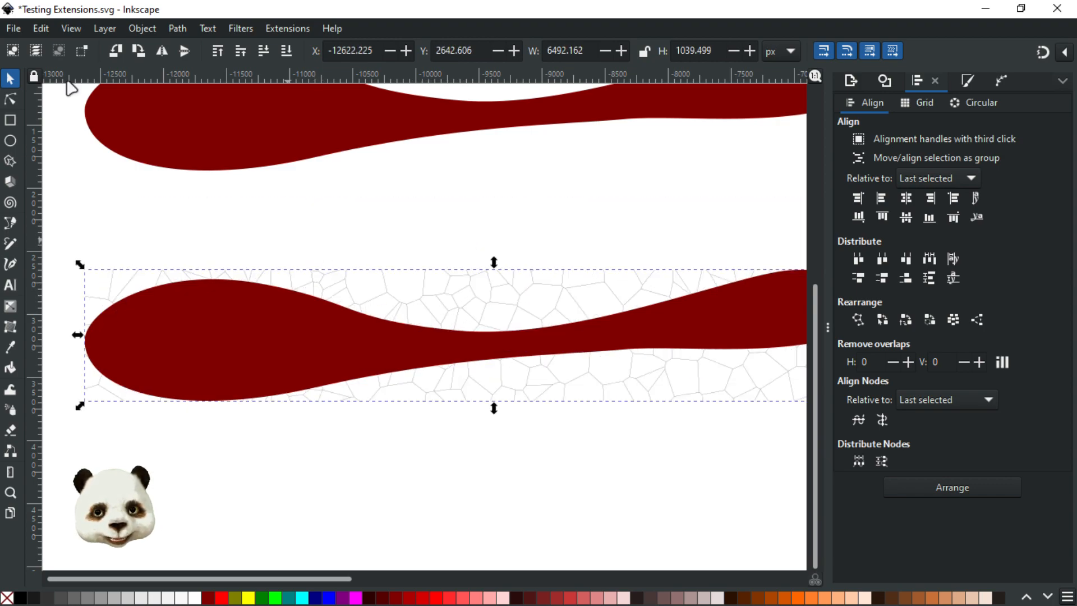
Step: Try moving a node of the Voronoi pattern above the red copy's narrow part twice, undoing each move
{"action": "left_click", "coordinate": [9, 98]}
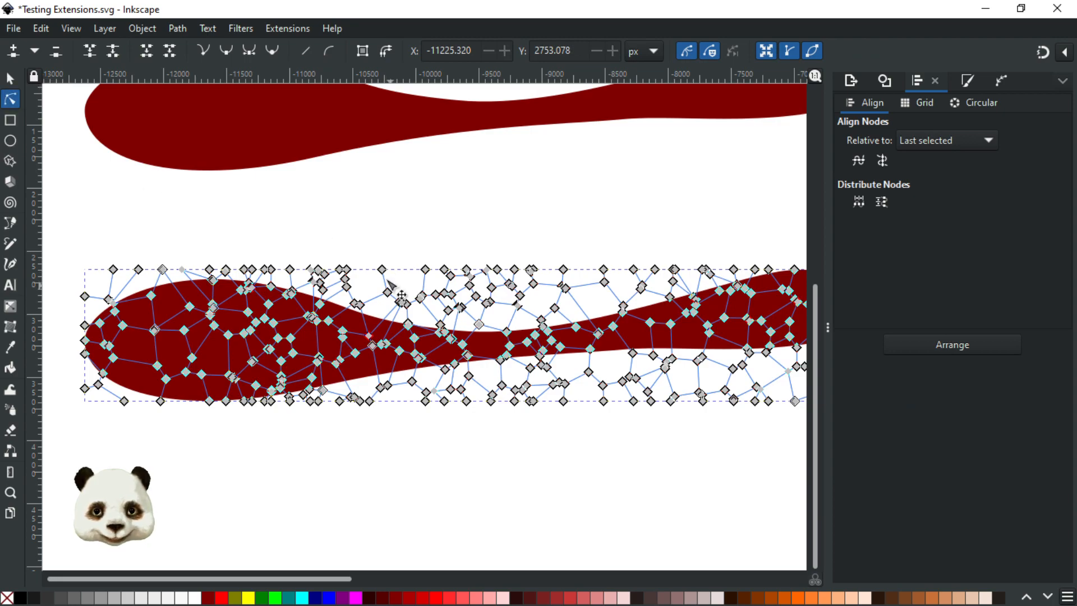
{"action": "scroll", "coordinate": [390, 286], "scroll_direction": "up", "scroll_amount": 3}
{"action": "left_click_drag", "start_coordinate": [392, 316], "coordinate": [440, 292]}
{"action": "key", "text": "ctrl+z"}
{"action": "left_click_drag", "start_coordinate": [392, 319], "coordinate": [419, 267]}
{"action": "key", "text": "ctrl+z"}
{"action": "scroll", "coordinate": [428, 269], "scroll_direction": "down", "scroll_amount": 4}
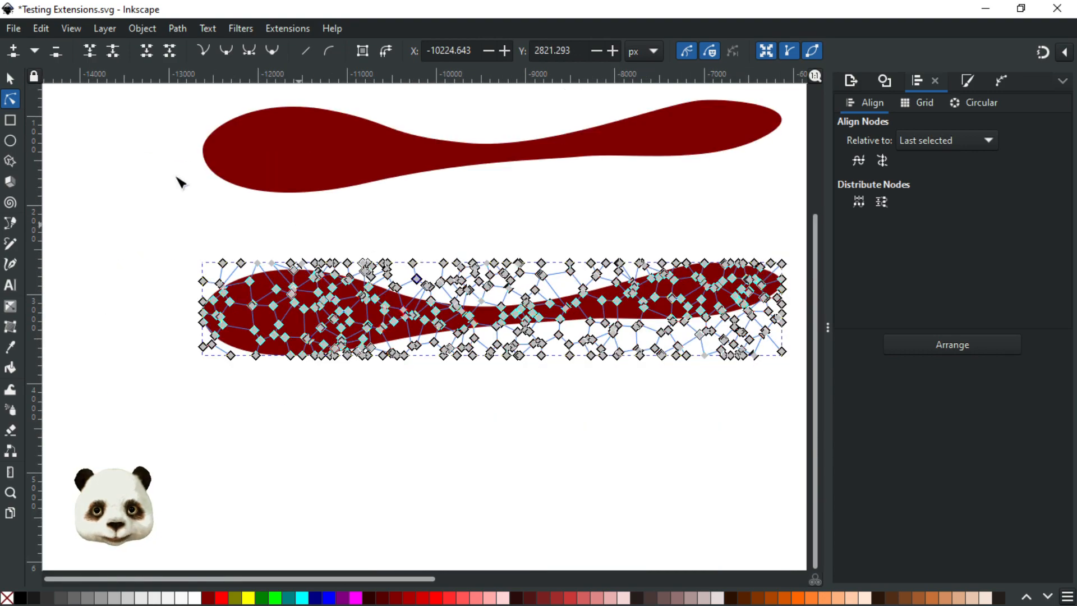
Step: Convert the Voronoi pattern's lines to filled outlines with Stroke to Path
{"action": "left_click", "coordinate": [12, 78]}
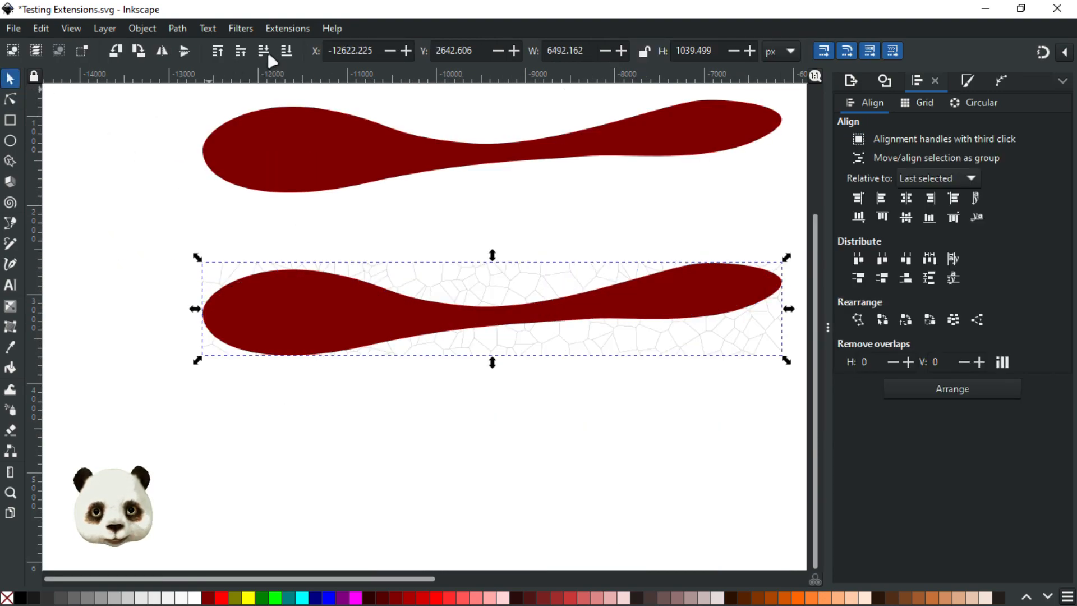
{"action": "left_click", "coordinate": [175, 31]}
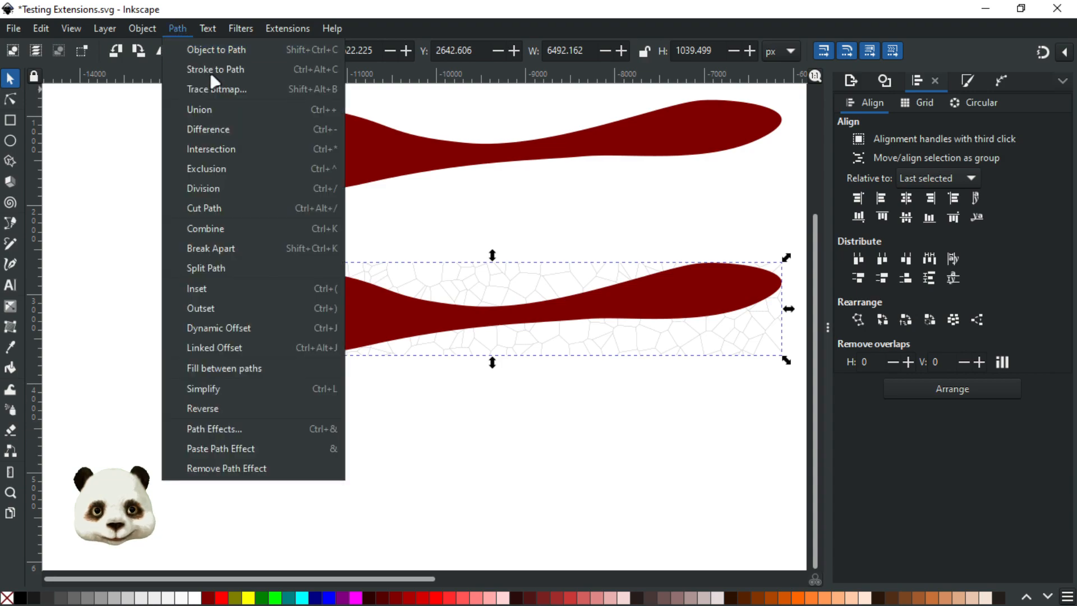
{"action": "left_click", "coordinate": [212, 73]}
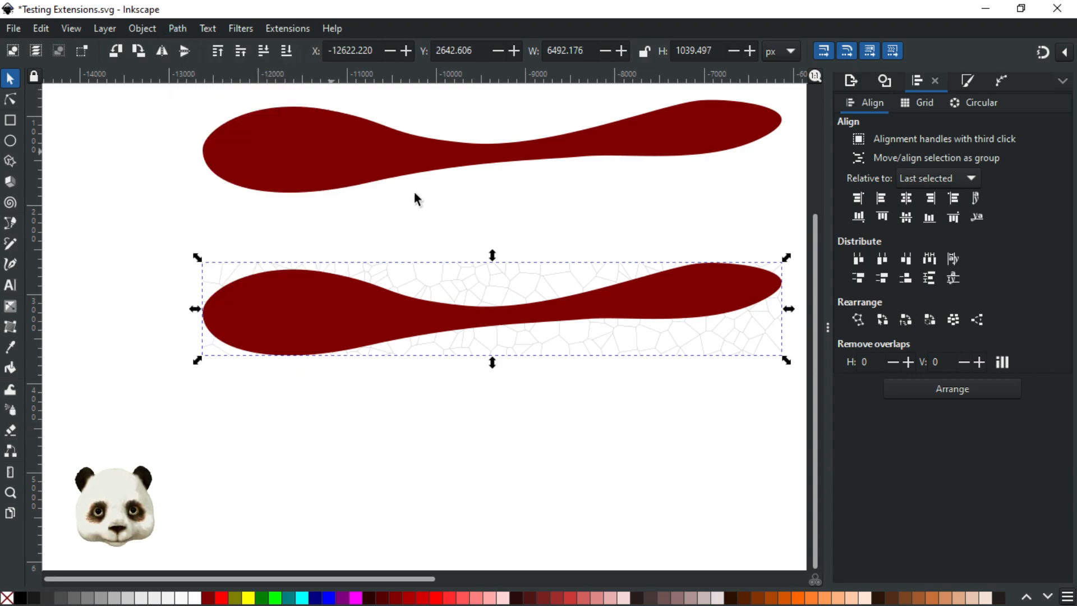
Step: Select the two paths inside the pattern's group in the Layers and Objects list and merge them with Union
{"action": "scroll", "coordinate": [438, 236], "scroll_direction": "up", "scroll_amount": 1}
{"action": "scroll", "coordinate": [438, 237], "scroll_direction": "up", "scroll_amount": 1}
{"action": "left_click_drag", "start_coordinate": [0, 102], "coordinate": [904, 63]}
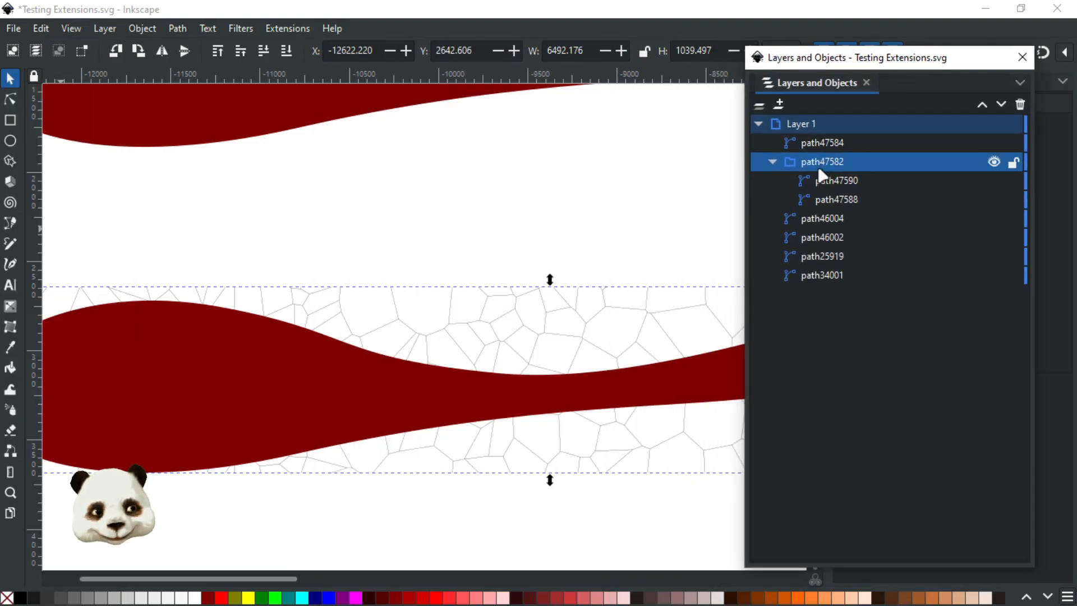
{"action": "left_click", "coordinate": [830, 185]}
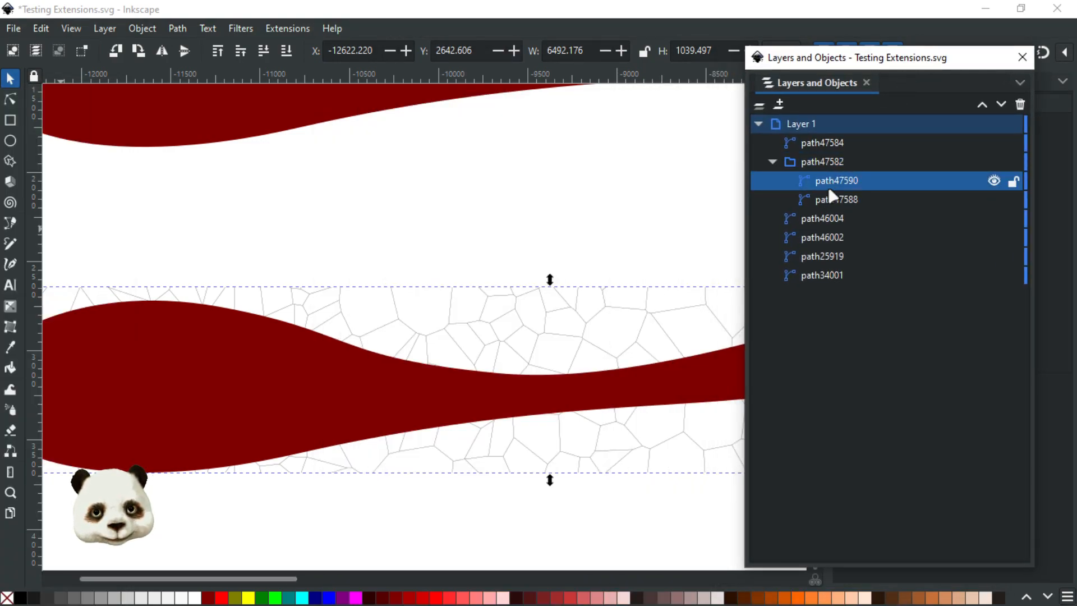
{"action": "left_click", "coordinate": [832, 199], "text": "shift"}
{"action": "scroll", "coordinate": [399, 336], "scroll_direction": "down", "scroll_amount": 2}
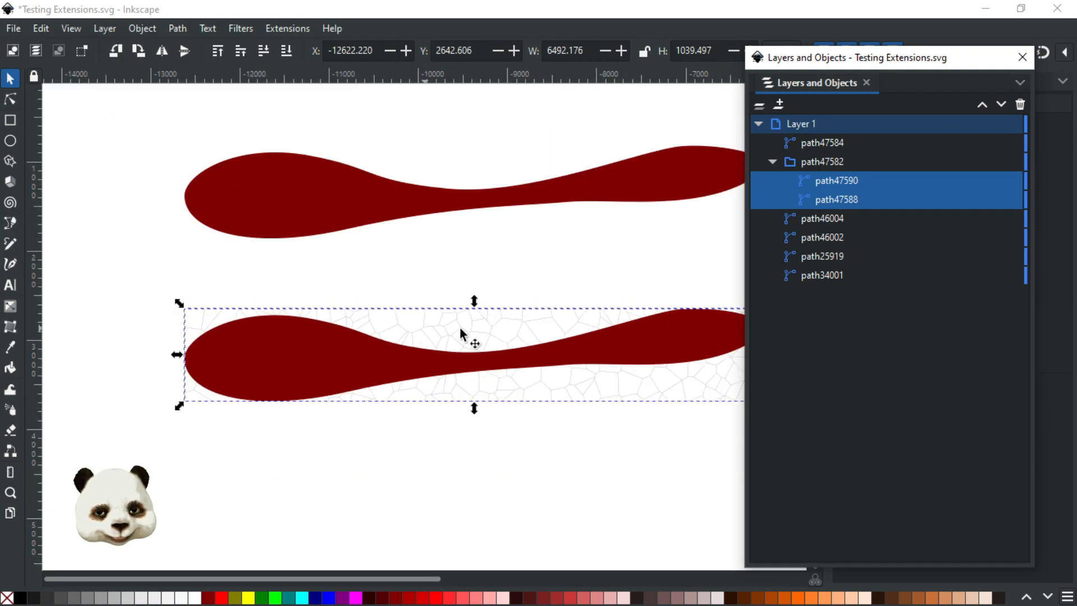
{"action": "scroll", "coordinate": [460, 331], "scroll_direction": "up", "scroll_amount": 3}
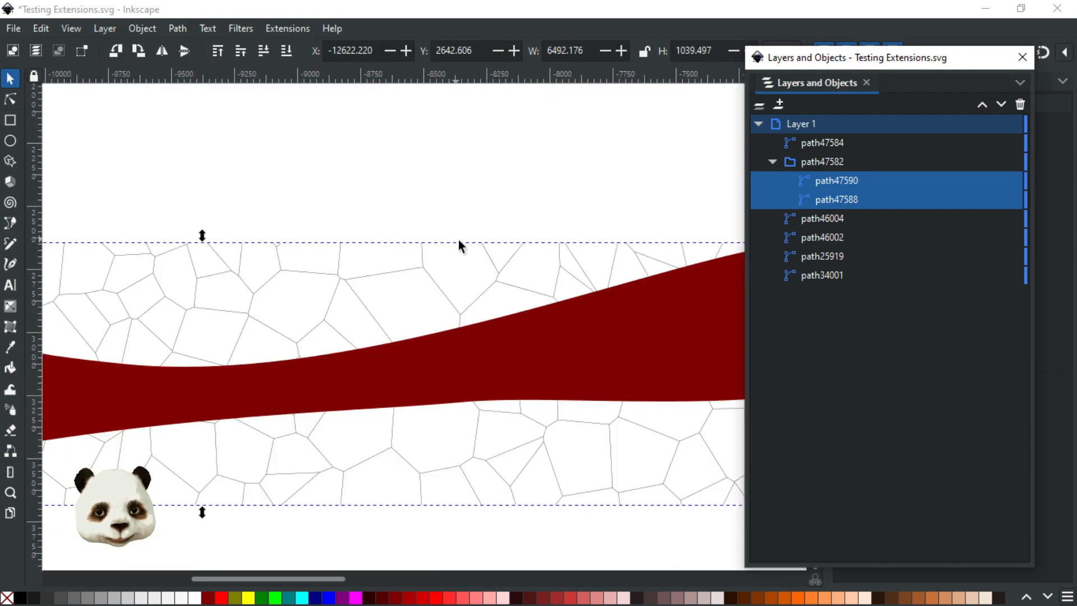
{"action": "key", "text": "ctrl+plus"}
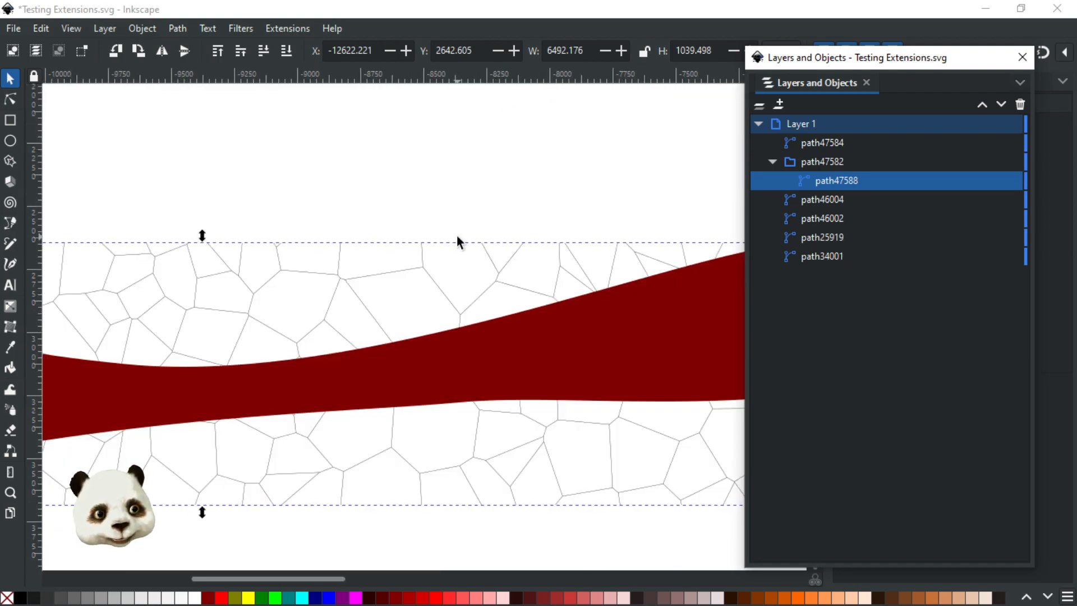
Step: Move the Layers and Objects window off the canvas, try moving the united pattern, and undo the move
{"action": "scroll", "coordinate": [491, 223], "scroll_direction": "down", "scroll_amount": 4}
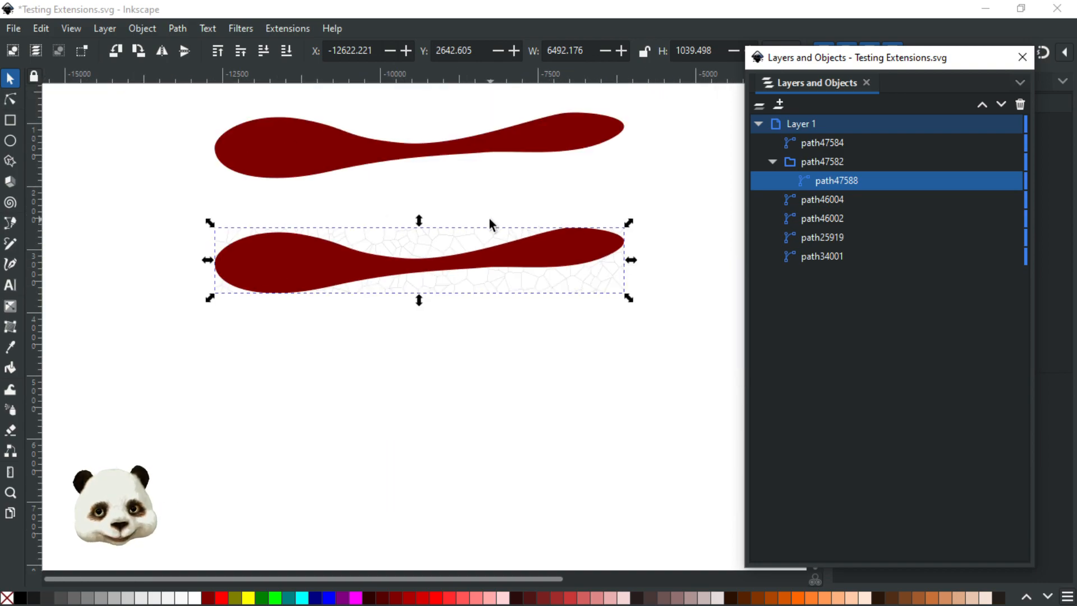
{"action": "scroll", "coordinate": [451, 220], "scroll_direction": "up", "scroll_amount": 3}
{"action": "scroll", "coordinate": [447, 257], "scroll_direction": "down", "scroll_amount": 1}
{"action": "left_click_drag", "start_coordinate": [854, 59], "coordinate": [0, 12]}
{"action": "left_click_drag", "start_coordinate": [220, 309], "coordinate": [421, 203]}
{"action": "key", "text": "ctrl+z"}
{"action": "scroll", "coordinate": [331, 249], "scroll_direction": "down", "scroll_amount": 2}
{"action": "scroll", "coordinate": [393, 245], "scroll_direction": "up", "scroll_amount": 3}
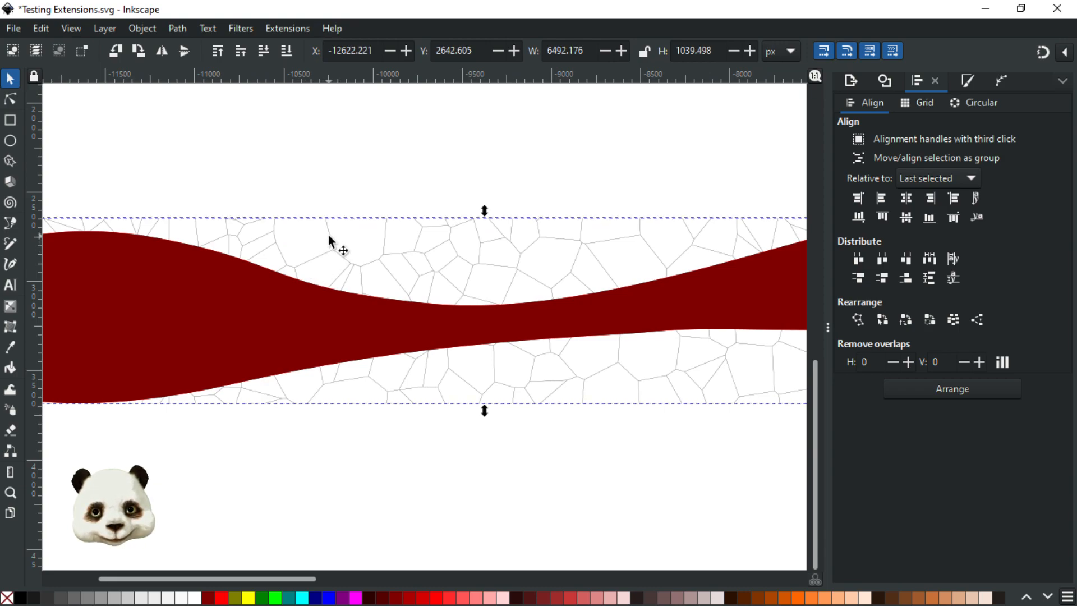
Step: Try the Intersection operation on the pattern and red copy, test the result by moving it, and undo
{"action": "right_click", "coordinate": [329, 241]}
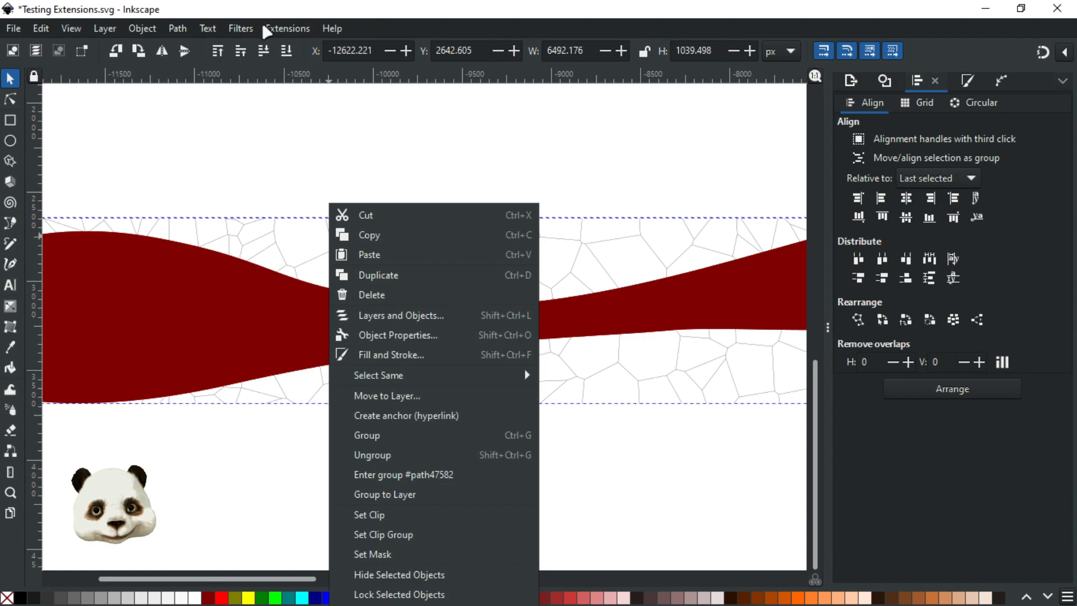
{"action": "left_click", "coordinate": [180, 33]}
{"action": "left_click", "coordinate": [179, 29]}
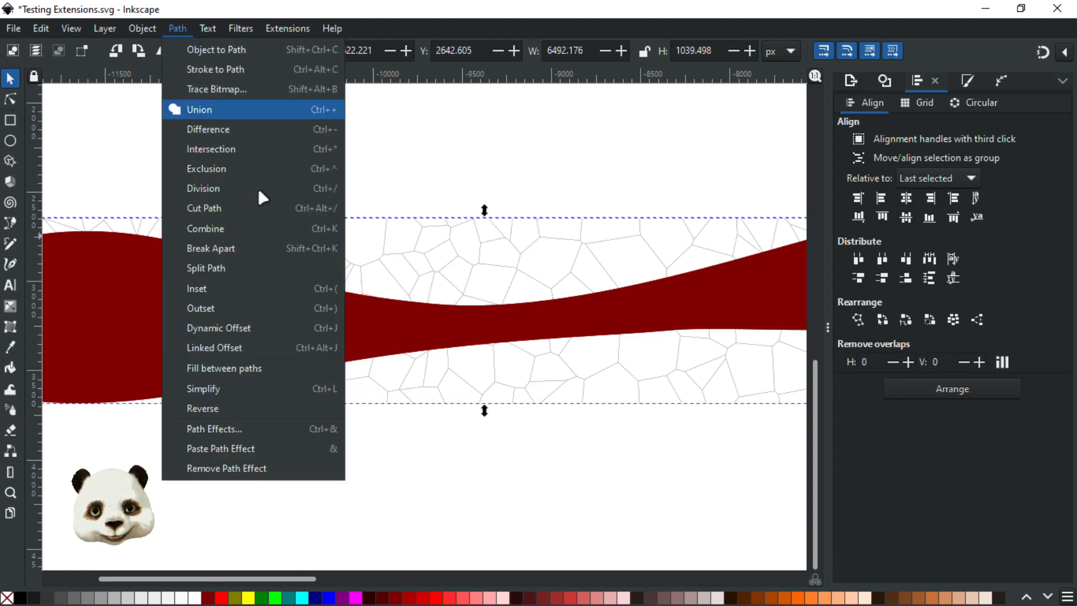
{"action": "left_click", "coordinate": [223, 154]}
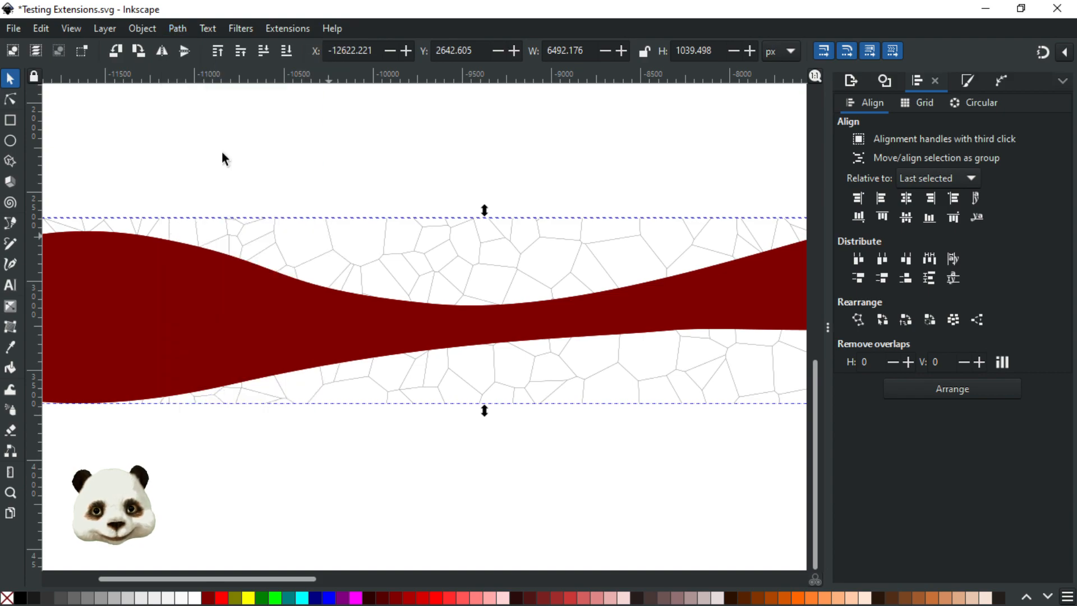
{"action": "scroll", "coordinate": [245, 162], "scroll_direction": "down", "scroll_amount": 3}
{"action": "left_click_drag", "start_coordinate": [240, 224], "coordinate": [270, 297]}
{"action": "key", "text": "ctrl+z"}
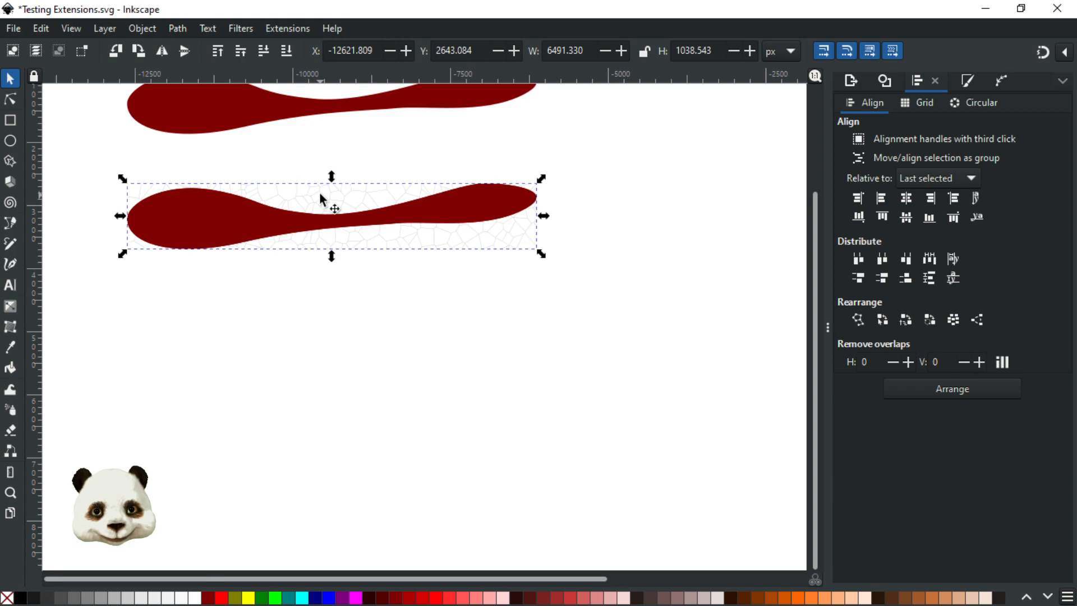
Step: Try moving the Voronoi pattern and the red copy apart one after the other, and undo the moves
{"action": "left_click", "coordinate": [293, 200]}
{"action": "left_click_drag", "start_coordinate": [288, 209], "coordinate": [348, 169]}
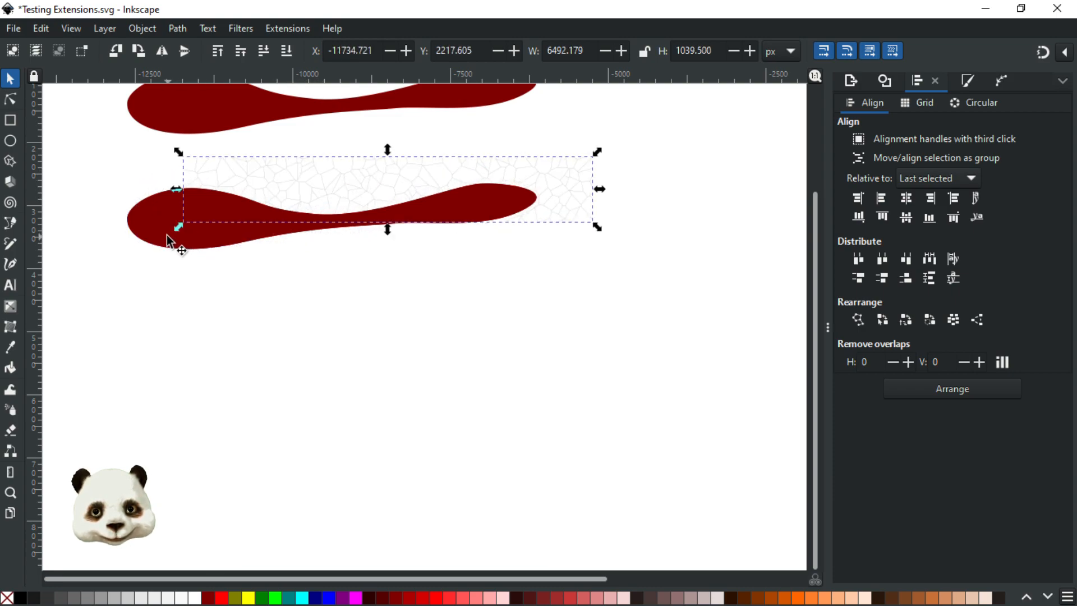
{"action": "left_click", "coordinate": [166, 234]}
{"action": "left_click_drag", "start_coordinate": [197, 231], "coordinate": [386, 295]}
{"action": "key", "text": "ctrl+z"}
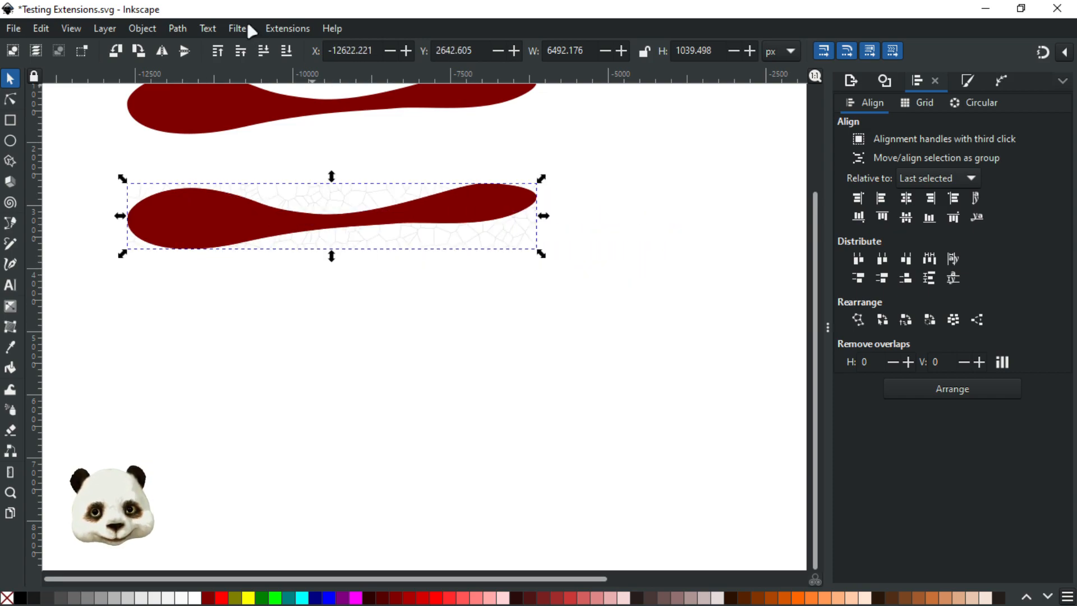
Step: Try moving the red copy and its Voronoi pattern sideways together, examine them up close, and undo the move
{"action": "scroll", "coordinate": [314, 193], "scroll_direction": "up", "scroll_amount": 2}
{"action": "scroll", "coordinate": [297, 236], "scroll_direction": "down", "scroll_amount": 1}
{"action": "left_click_drag", "start_coordinate": [298, 241], "coordinate": [426, 241]}
{"action": "left_click_drag", "start_coordinate": [361, 308], "coordinate": [363, 315]}
{"action": "key", "text": "ctrl+z"}
{"action": "left_click_drag", "start_coordinate": [378, 354], "coordinate": [303, 420]}
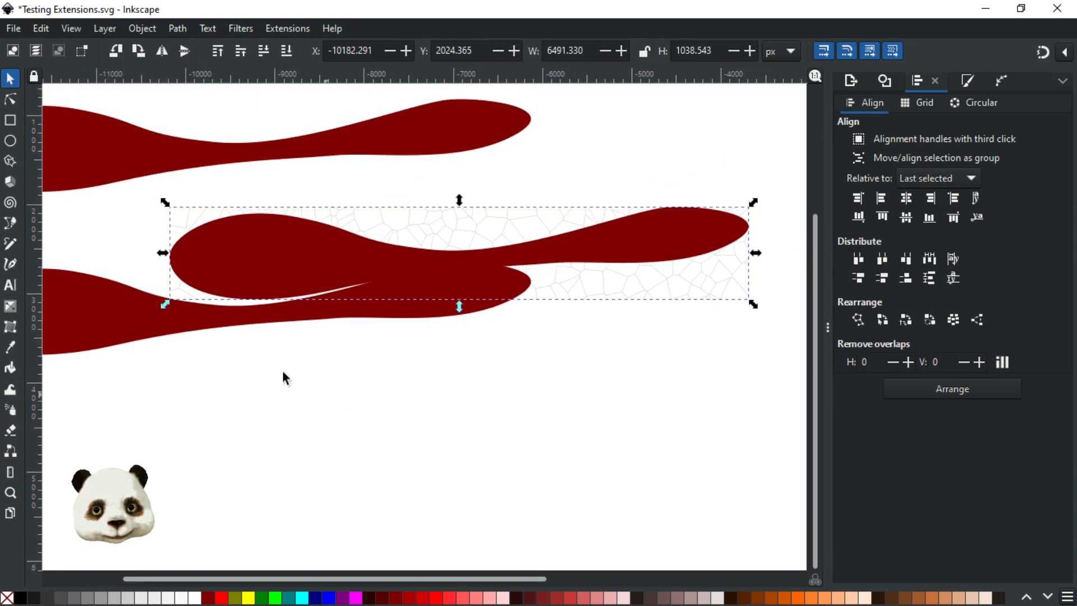
{"action": "scroll", "coordinate": [393, 308], "scroll_direction": "up", "scroll_amount": 2}
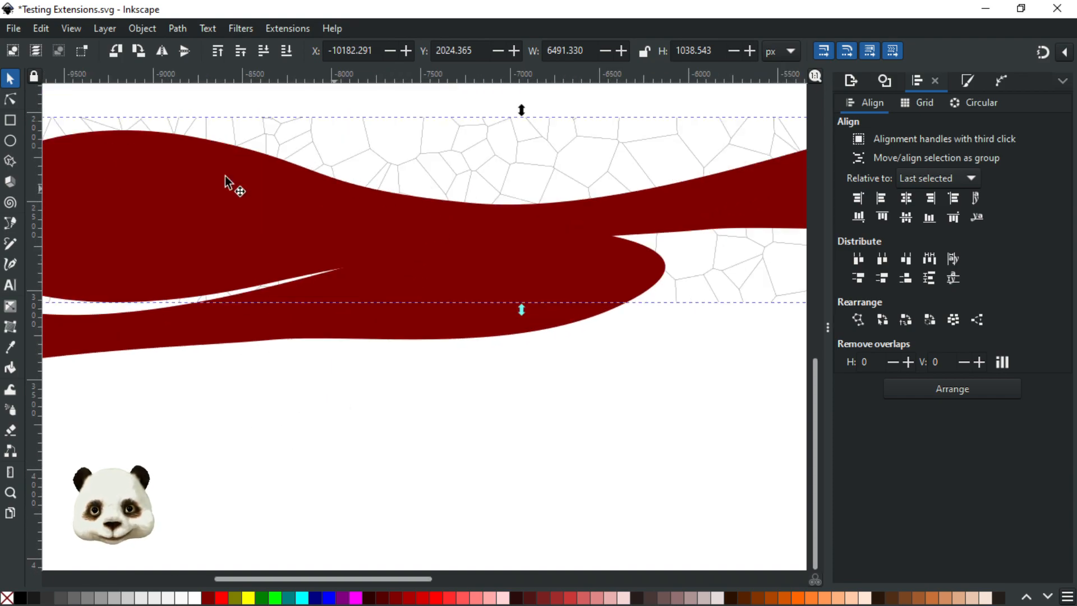
{"action": "key", "text": "alt+Tab"}
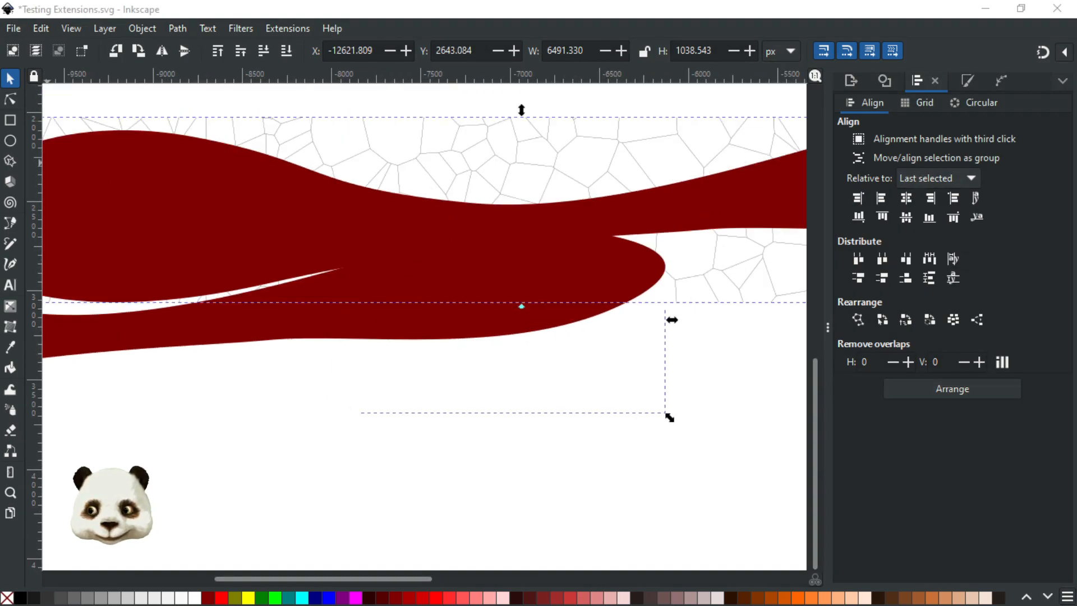
{"action": "scroll", "coordinate": [403, 232], "scroll_direction": "down", "scroll_amount": 2}
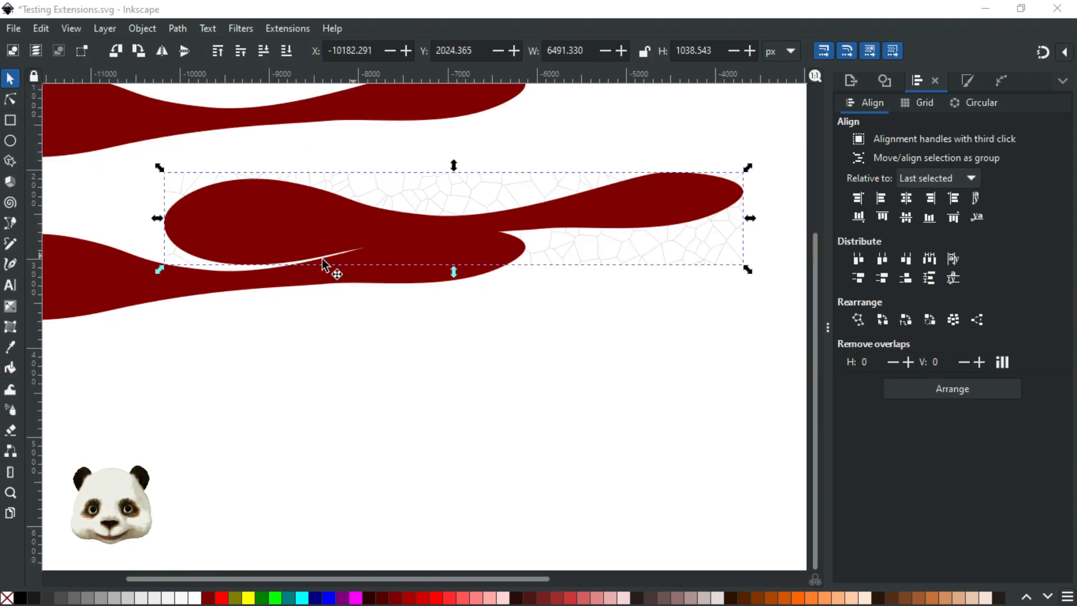
{"action": "key", "text": "ctrl+z"}
{"action": "scroll", "coordinate": [532, 404], "scroll_direction": "left", "scroll_amount": 6}
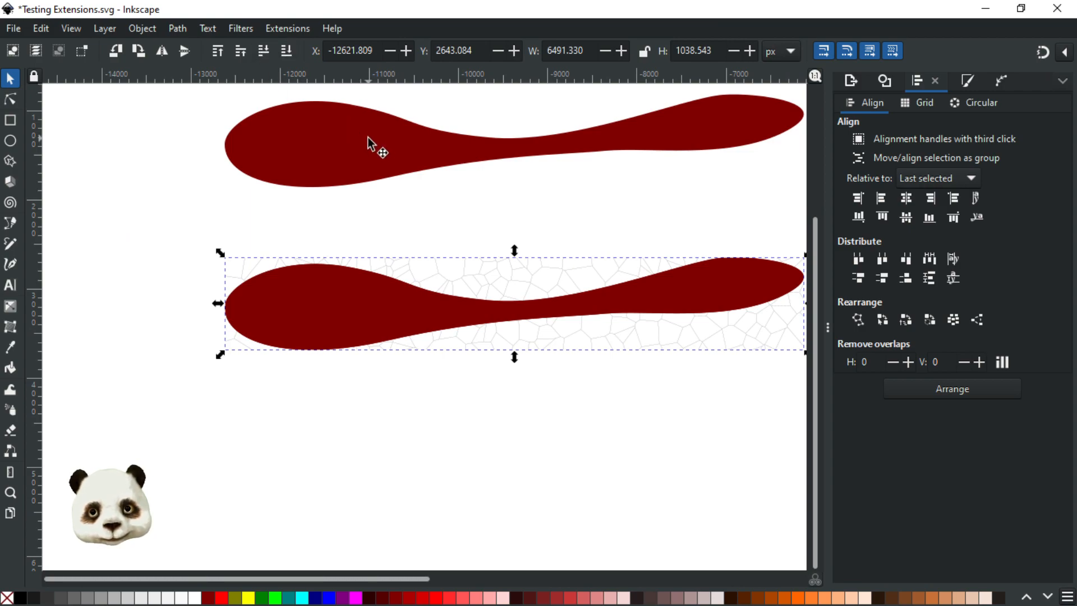
Step: Place another copy of the red shape below the patterned one, and select the middle shape with its Voronoi pattern
{"action": "left_click", "coordinate": [311, 312]}
{"action": "mouse_move", "coordinate": [312, 310]}
{"action": "left_mouse_down"}
{"action": "mouse_move", "coordinate": [312, 460]}
{"action": "mouse_move", "coordinate": [350, 237]}
{"action": "mouse_move", "coordinate": [340, 235]}
{"action": "mouse_move", "coordinate": [306, 311]}
{"action": "left_mouse_up"}
{"action": "left_click", "coordinate": [300, 310]}
{"action": "left_click", "coordinate": [331, 340]}
{"action": "left_click", "coordinate": [365, 232]}
Step: Try reshaping the Voronoi pattern over the middle red shape by moving several of its nodes, and undo the move
{"action": "left_click", "coordinate": [10, 98]}
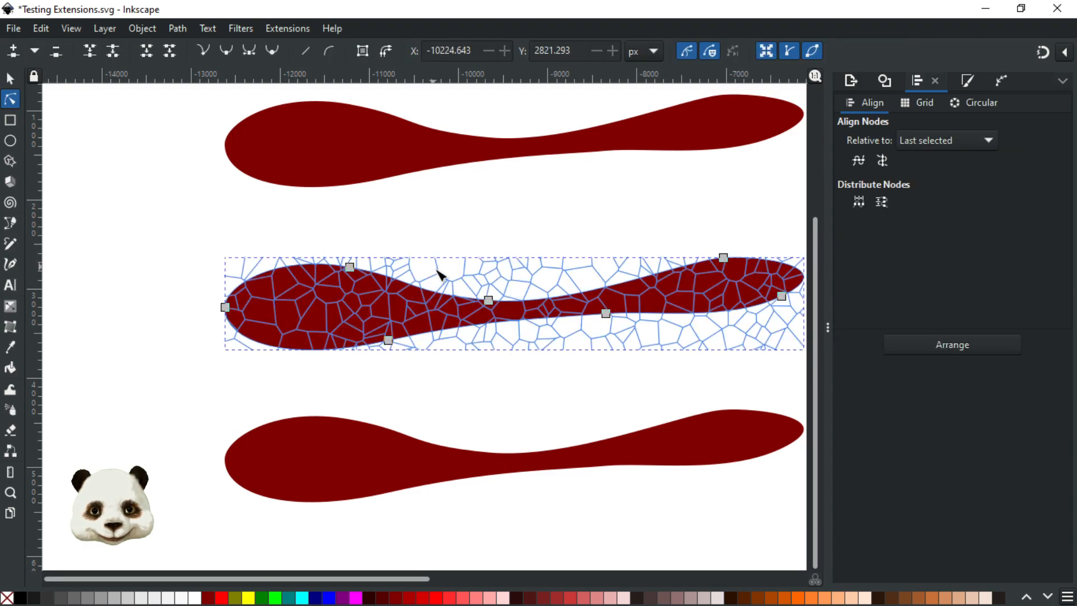
{"action": "left_click", "coordinate": [440, 273]}
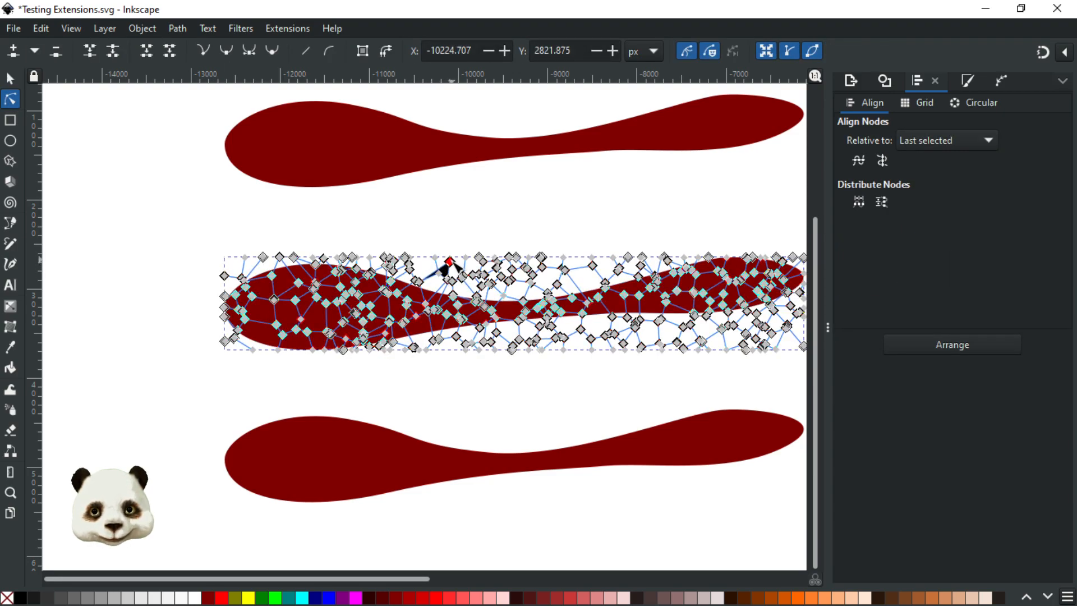
{"action": "left_click", "coordinate": [452, 281], "text": "shift"}
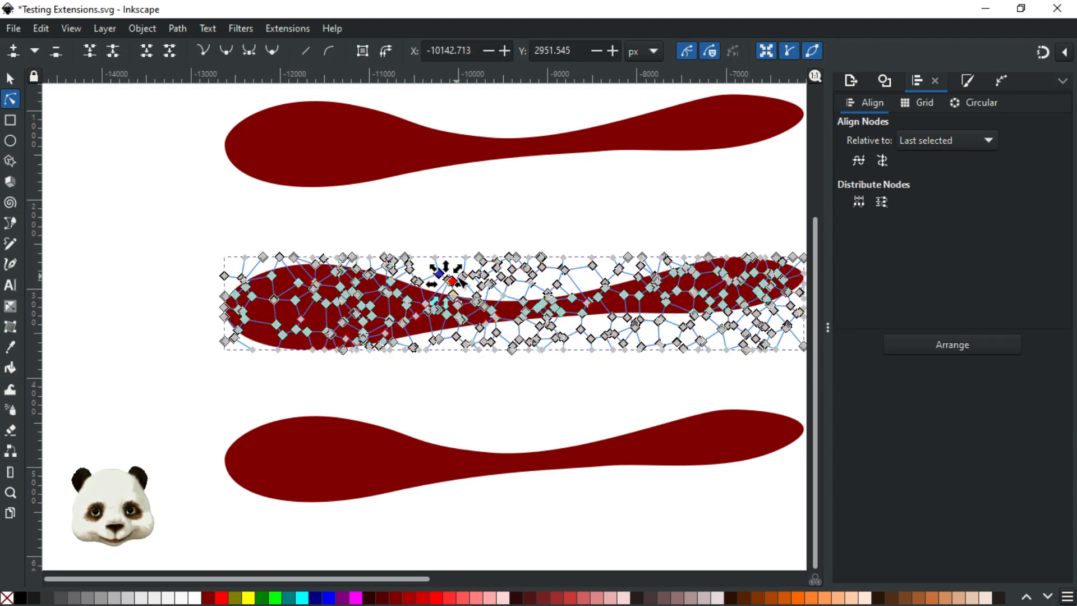
{"action": "scroll", "coordinate": [455, 258], "scroll_direction": "up", "scroll_amount": 3}
{"action": "scroll", "coordinate": [472, 276], "scroll_direction": "up", "scroll_amount": 2}
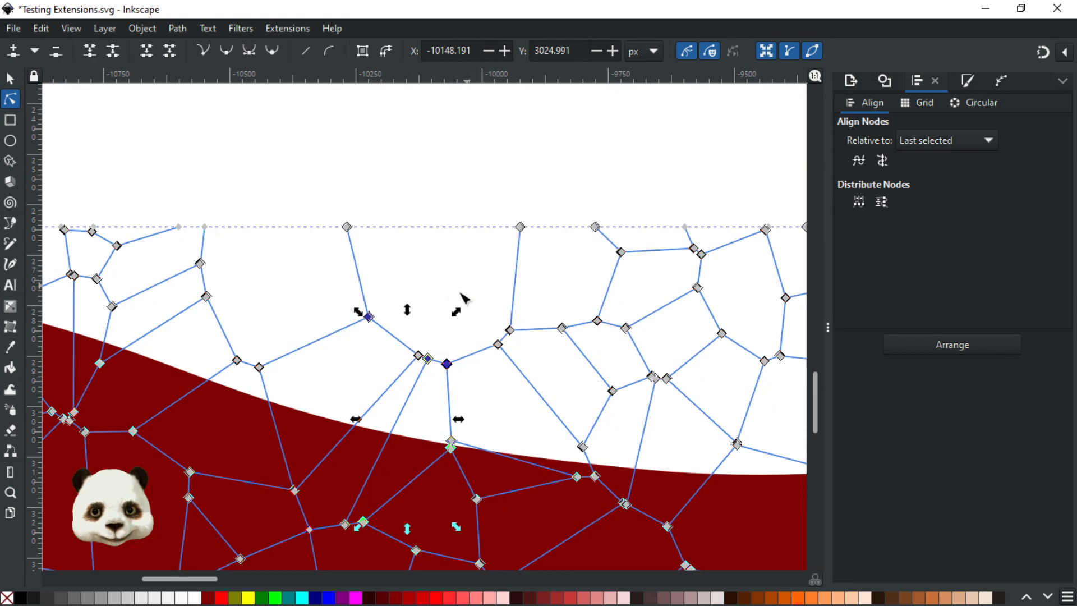
{"action": "left_click_drag", "start_coordinate": [368, 317], "coordinate": [348, 357]}
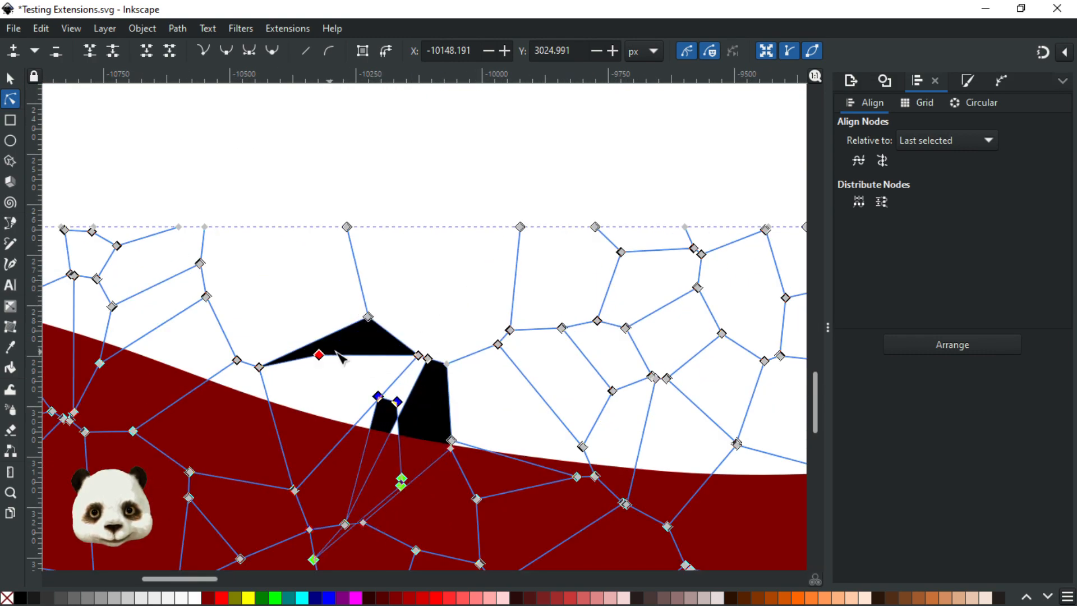
{"action": "key", "text": "ctrl+z"}
{"action": "key", "text": "Escape"}
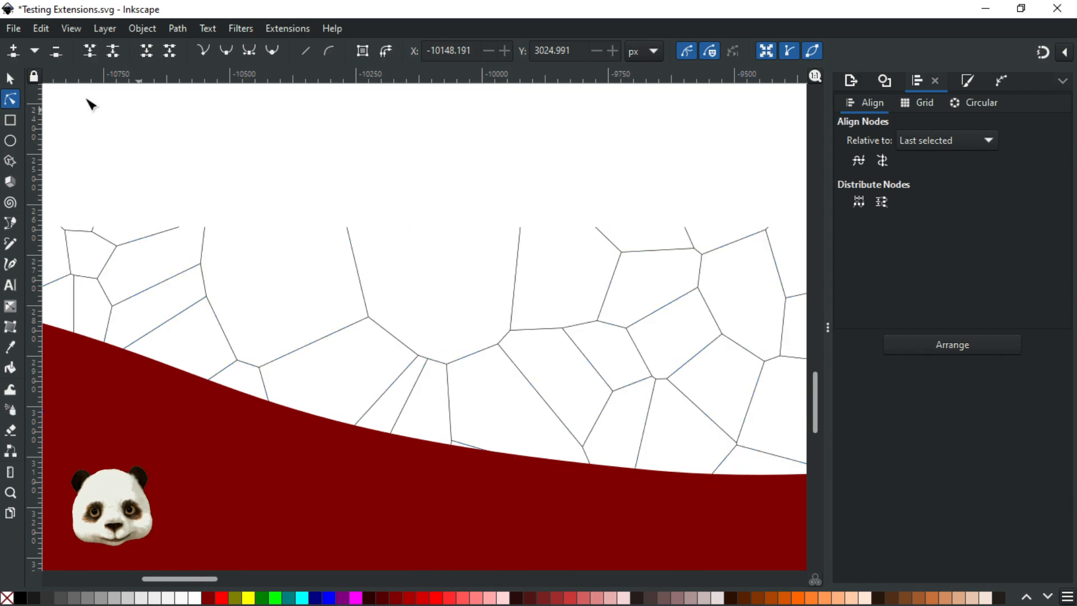
Step: Apply the Intersection operation to the Voronoi pattern and the red shape over it, and examine the clipped pattern
{"action": "left_click", "coordinate": [10, 78]}
{"action": "scroll", "coordinate": [287, 191], "scroll_direction": "down", "scroll_amount": 2}
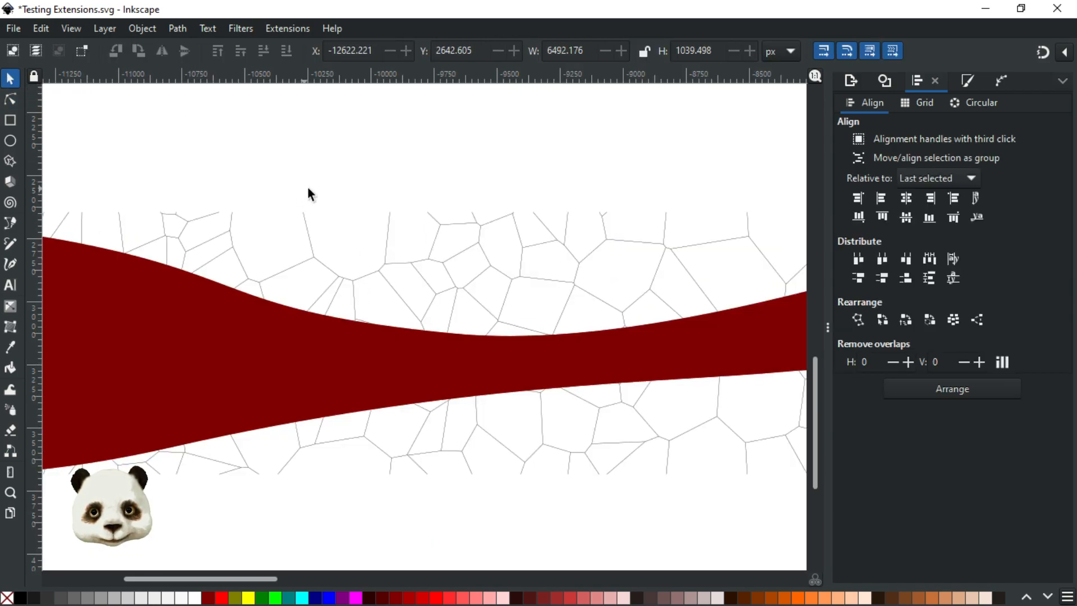
{"action": "scroll", "coordinate": [331, 202], "scroll_direction": "down", "scroll_amount": 5}
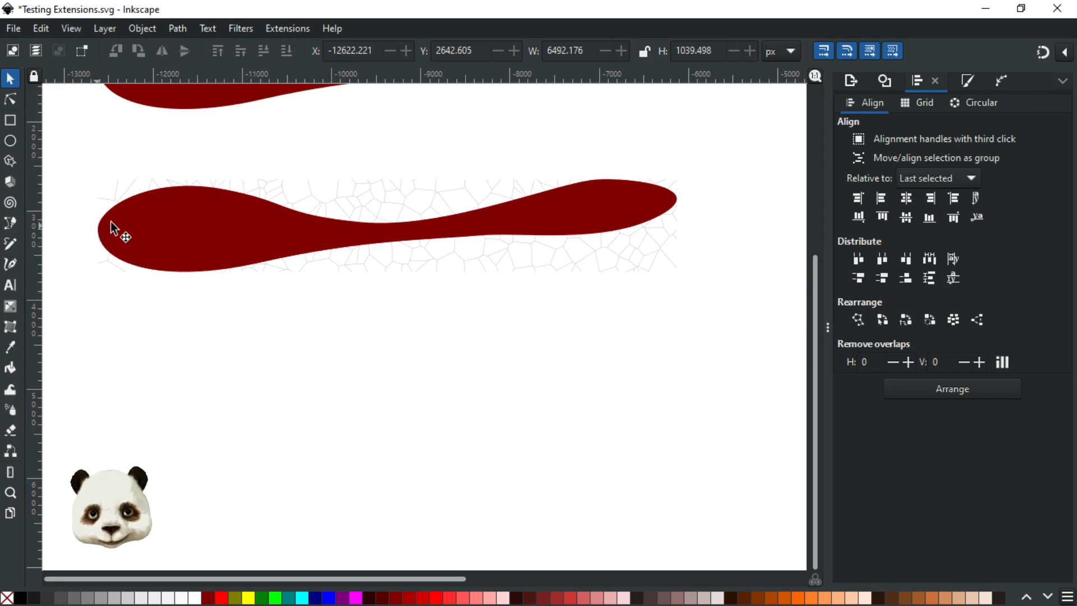
{"action": "scroll", "coordinate": [349, 234], "scroll_direction": "up", "scroll_amount": 3}
{"action": "scroll", "coordinate": [338, 228], "scroll_direction": "down", "scroll_amount": 1}
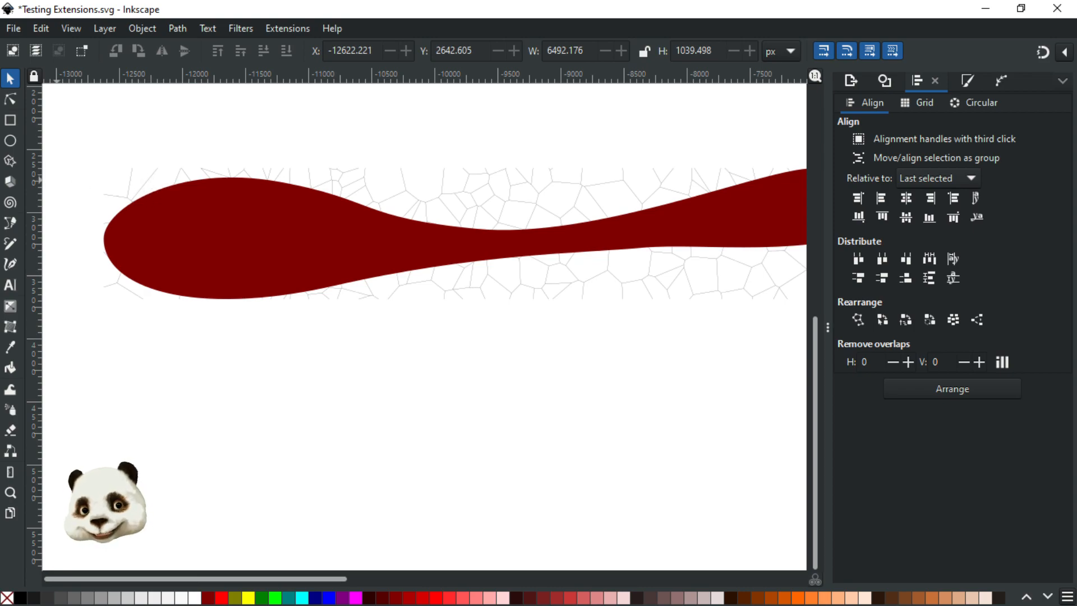
{"action": "left_click", "coordinate": [347, 180]}
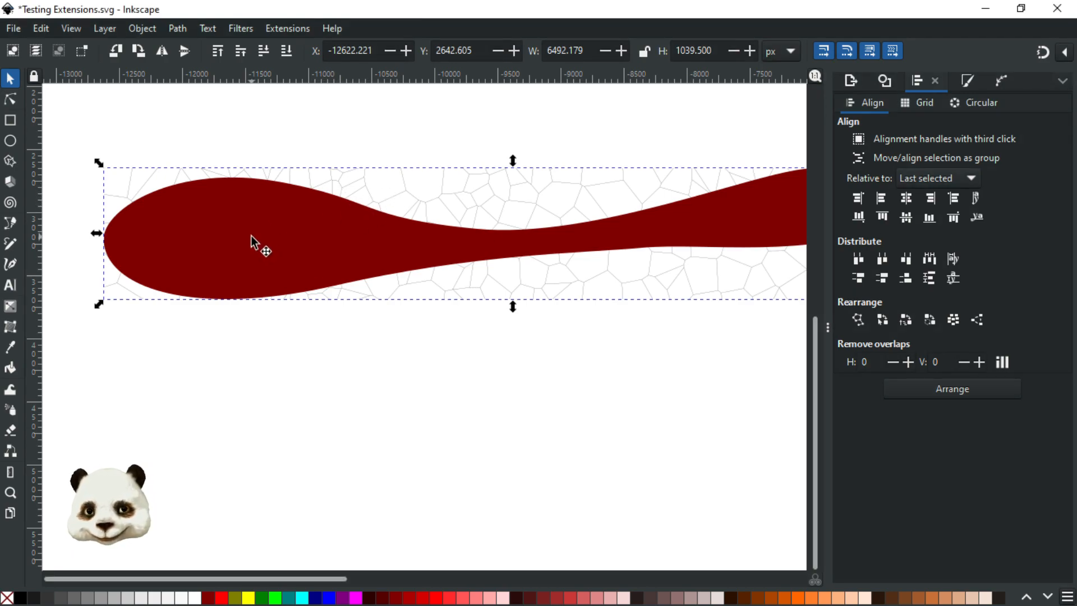
{"action": "key", "text": "ctrl+asterisk"}
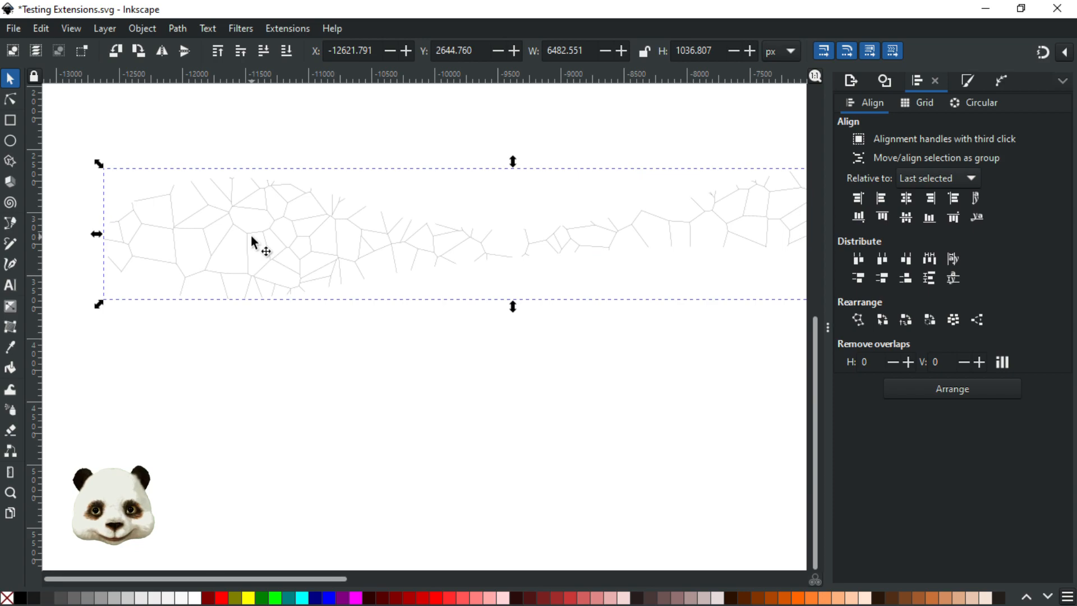
{"action": "scroll", "coordinate": [279, 233], "scroll_direction": "down", "scroll_amount": 3}
{"action": "scroll", "coordinate": [353, 370], "scroll_direction": "down", "scroll_amount": 2}
{"action": "scroll", "coordinate": [310, 266], "scroll_direction": "up", "scroll_amount": 4}
{"action": "scroll", "coordinate": [332, 287], "scroll_direction": "down", "scroll_amount": 4}
{"action": "scroll", "coordinate": [390, 418], "scroll_direction": "down", "scroll_amount": 2}
{"action": "scroll", "coordinate": [387, 401], "scroll_direction": "up", "scroll_amount": 6}
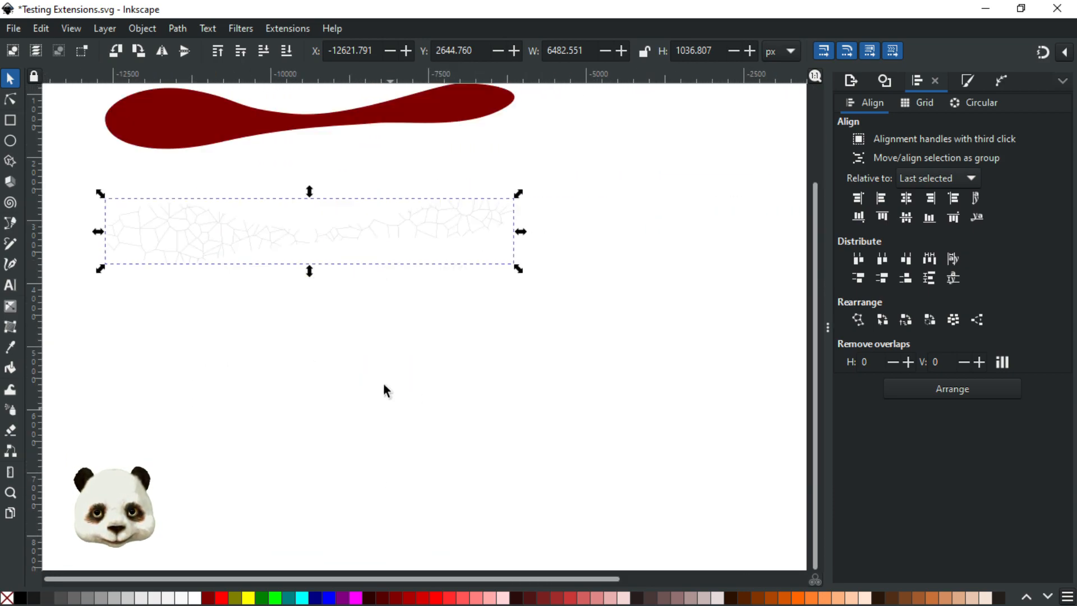
Step: Duplicate the upper red shape, centre the copy vertically on the clipped Voronoi pattern, and select the copy alone
{"action": "left_click", "coordinate": [196, 147]}
{"action": "scroll", "coordinate": [200, 147], "scroll_direction": "up", "scroll_amount": 1}
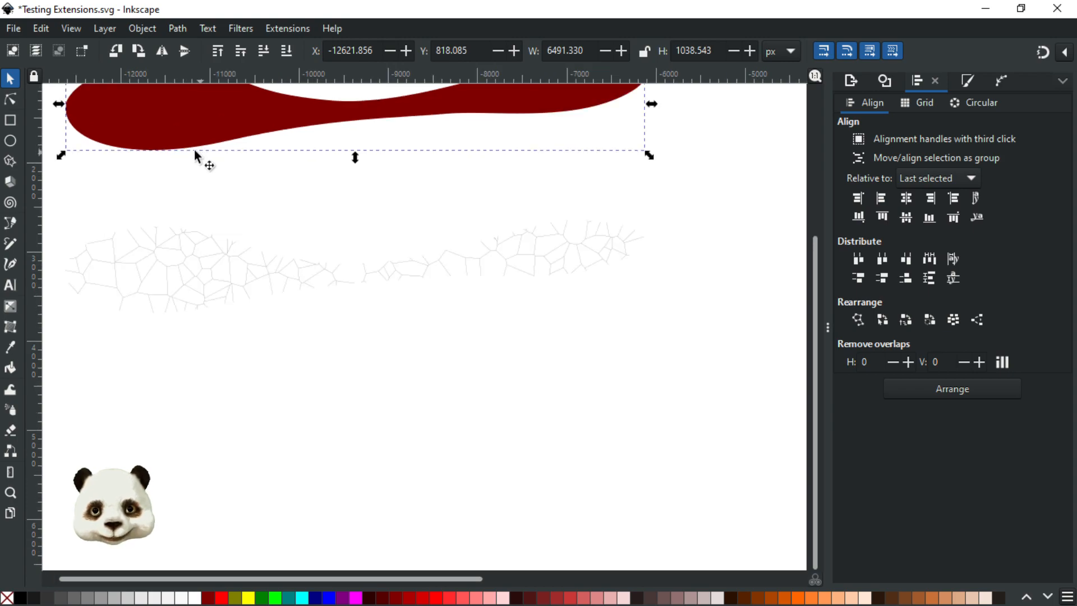
{"action": "key", "text": "ctrl+d"}
{"action": "left_click_drag", "start_coordinate": [184, 129], "coordinate": [186, 197]}
{"action": "left_click", "coordinate": [170, 272], "text": "shift"}
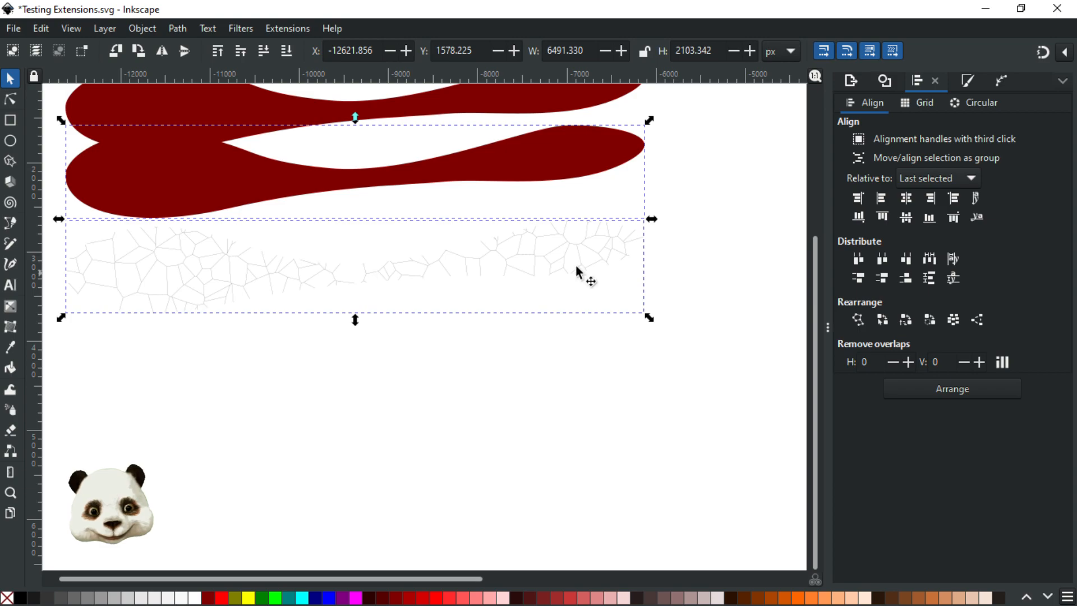
{"action": "left_click", "coordinate": [908, 218]}
{"action": "scroll", "coordinate": [243, 327], "scroll_direction": "up", "scroll_amount": 1}
{"action": "left_click_drag", "start_coordinate": [287, 244], "coordinate": [397, 292]}
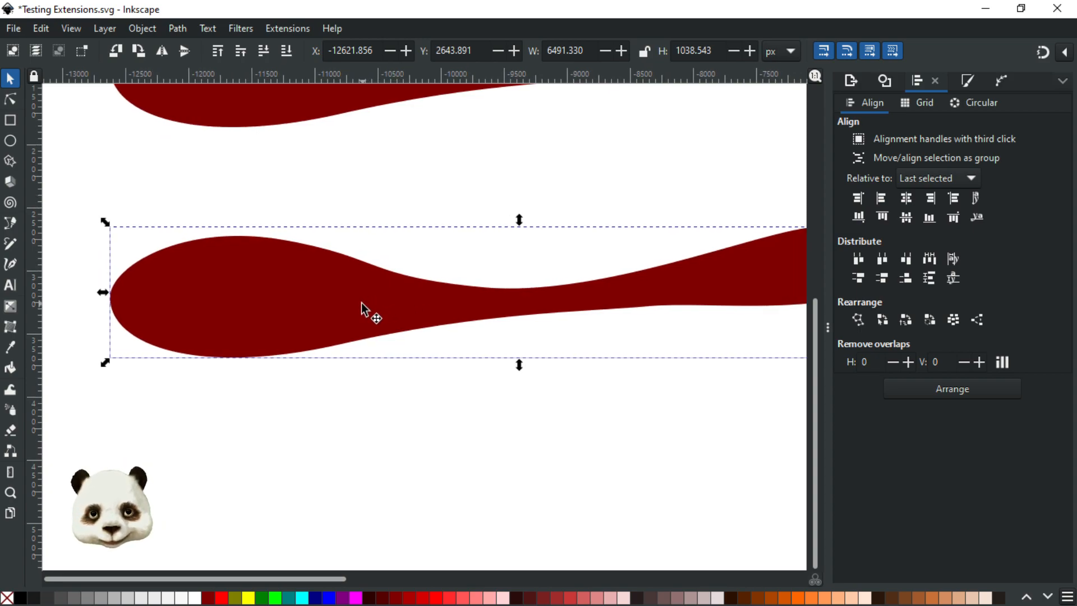
Step: Try adding a black outline to the red copy, and step back through the history to the Voronoi pattern without it
{"action": "key", "text": "greater"}
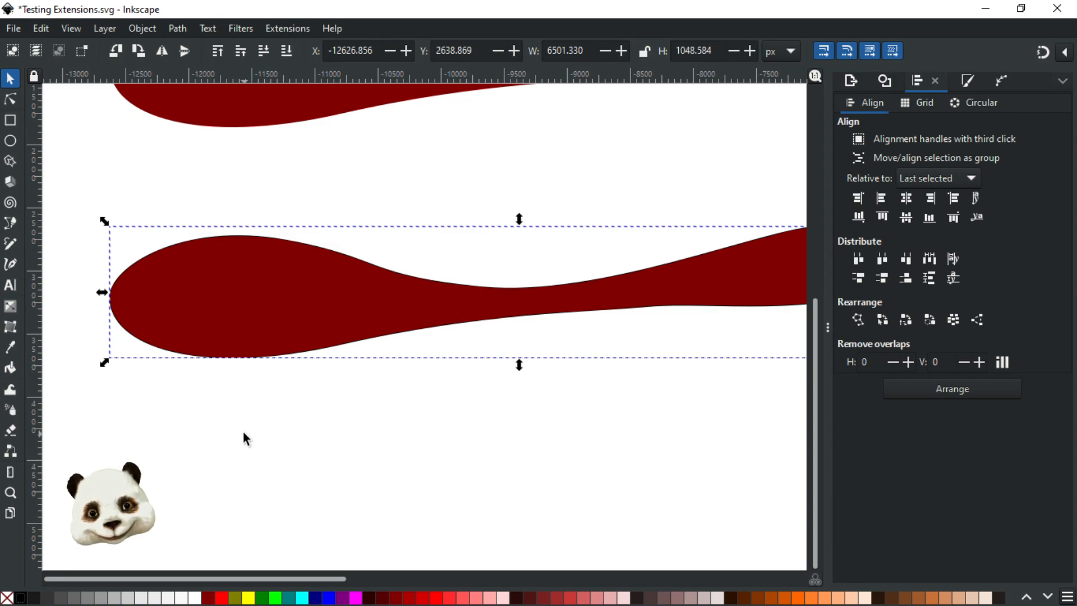
{"action": "key", "text": "ctrl+z"}
{"action": "key", "text": "ctrl+z"}
{"action": "key", "text": "ctrl+z"}
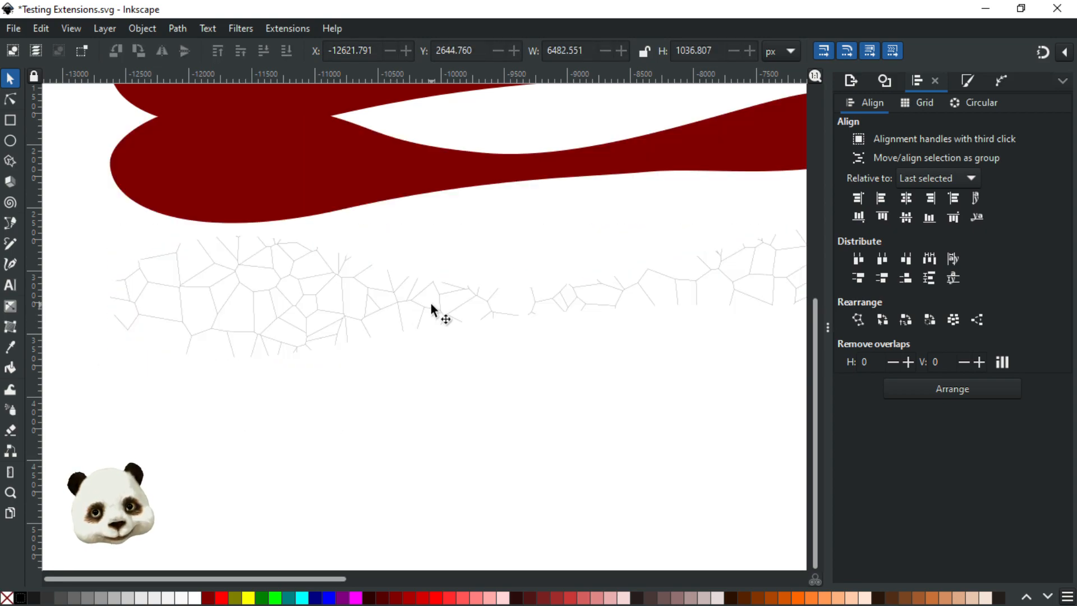
{"action": "key", "text": "ctrl+shift+z"}
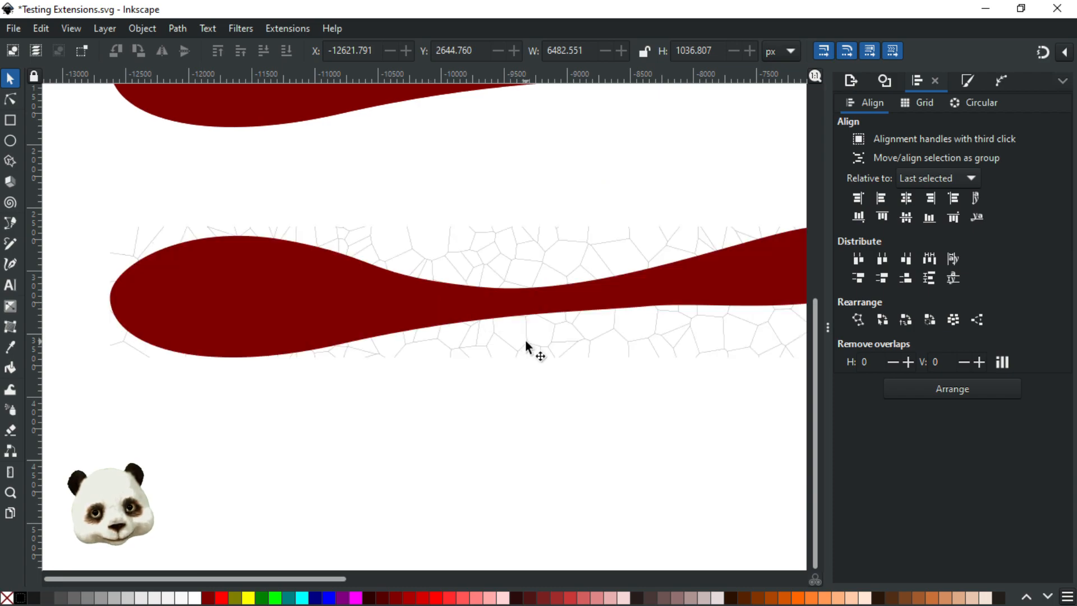
{"action": "key", "text": "ctrl+z"}
{"action": "key", "text": "ctrl+z"}
{"action": "key", "text": "ctrl+z"}
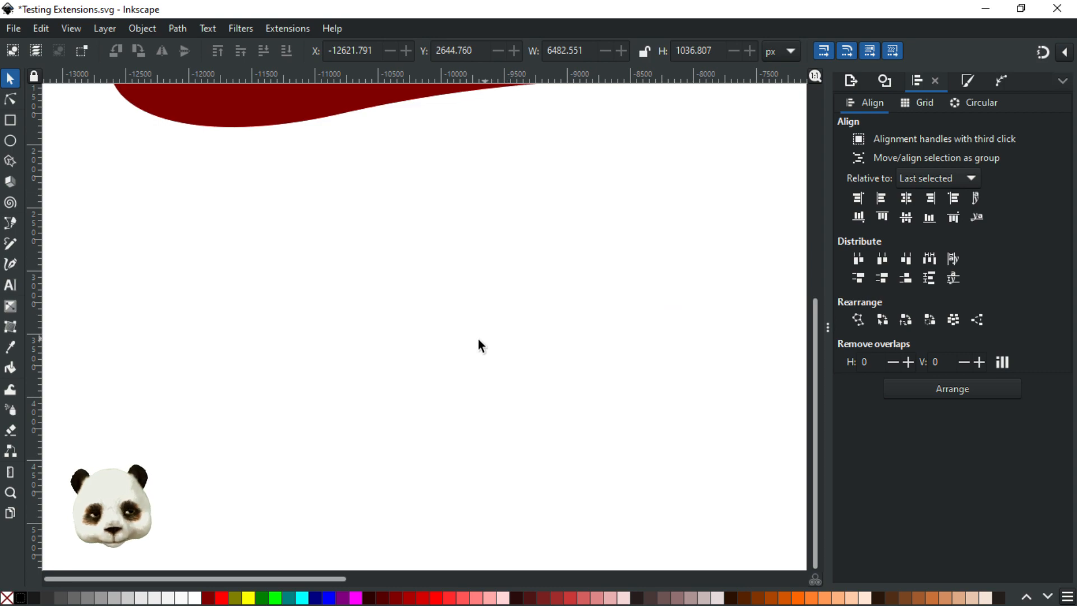
{"action": "key", "text": "ctrl+shift+z"}
{"action": "key", "text": "ctrl+shift+z"}
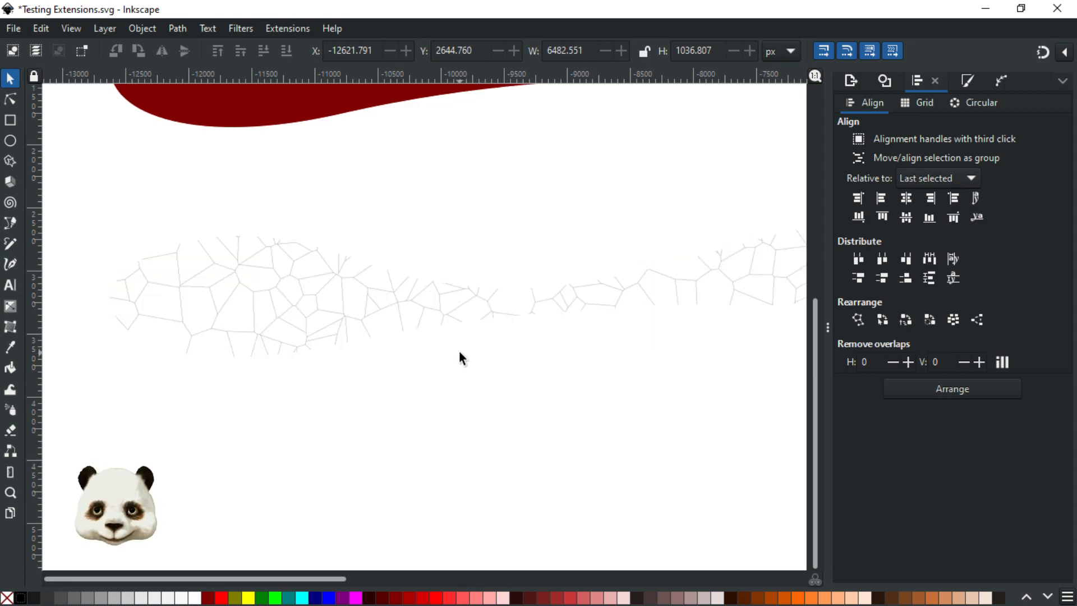
Step: Set the stroke width of the full Voronoi pattern to 50 px
{"action": "left_click", "coordinate": [372, 253]}
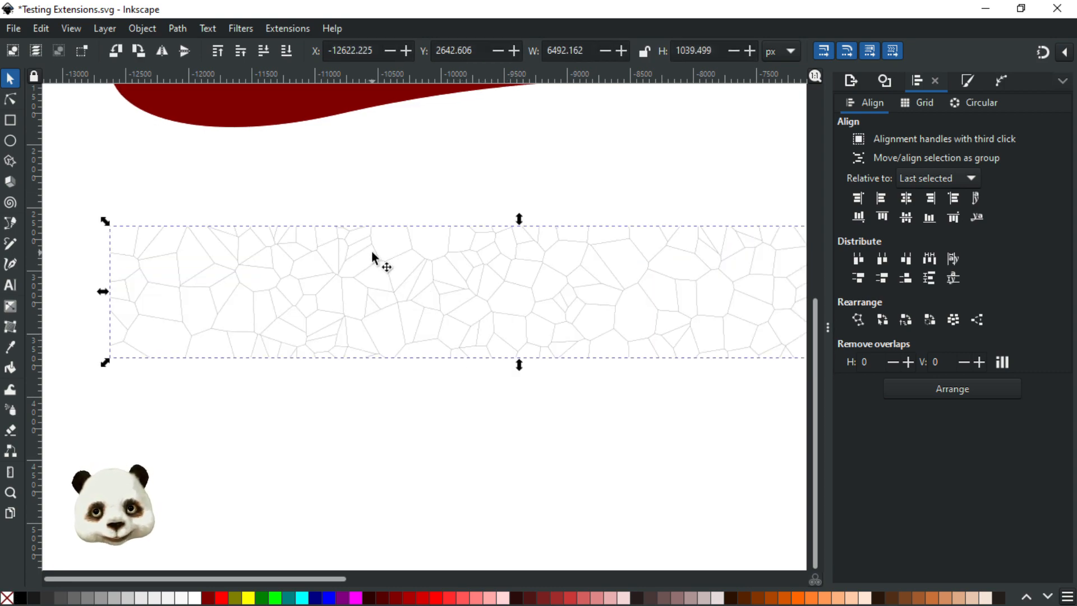
{"action": "left_click", "coordinate": [970, 81]}
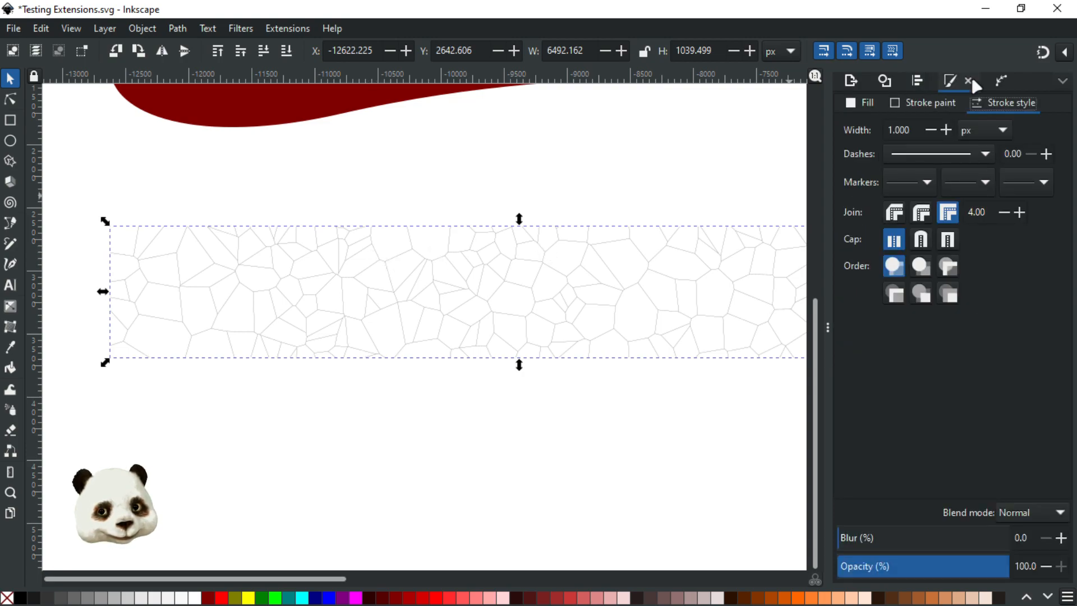
{"action": "left_click", "coordinate": [892, 130]}
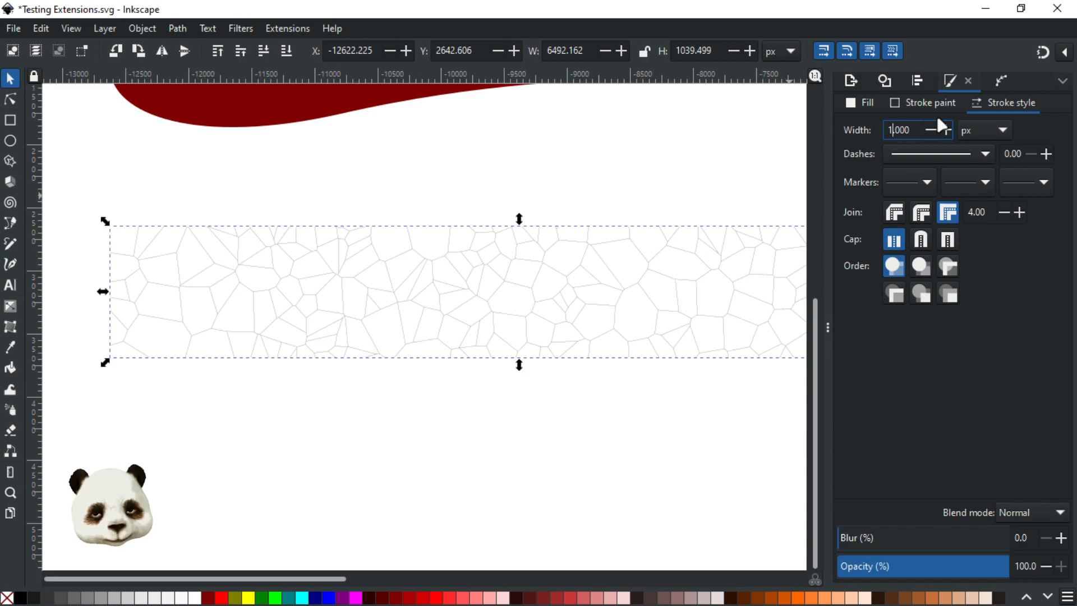
{"action": "key", "text": "Return"}
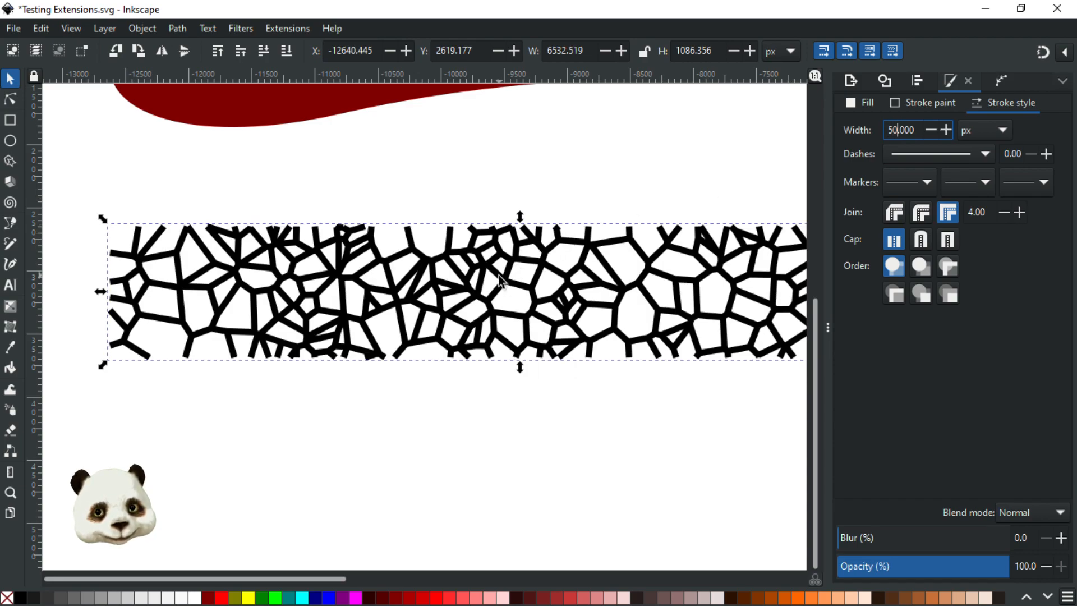
{"action": "scroll", "coordinate": [494, 252], "scroll_direction": "down", "scroll_amount": 2, "text": "ctrl"}
{"action": "scroll", "coordinate": [570, 283], "scroll_direction": "up", "scroll_amount": 2, "text": "ctrl"}
{"action": "scroll", "coordinate": [345, 289], "scroll_direction": "down", "scroll_amount": 1, "text": "ctrl"}
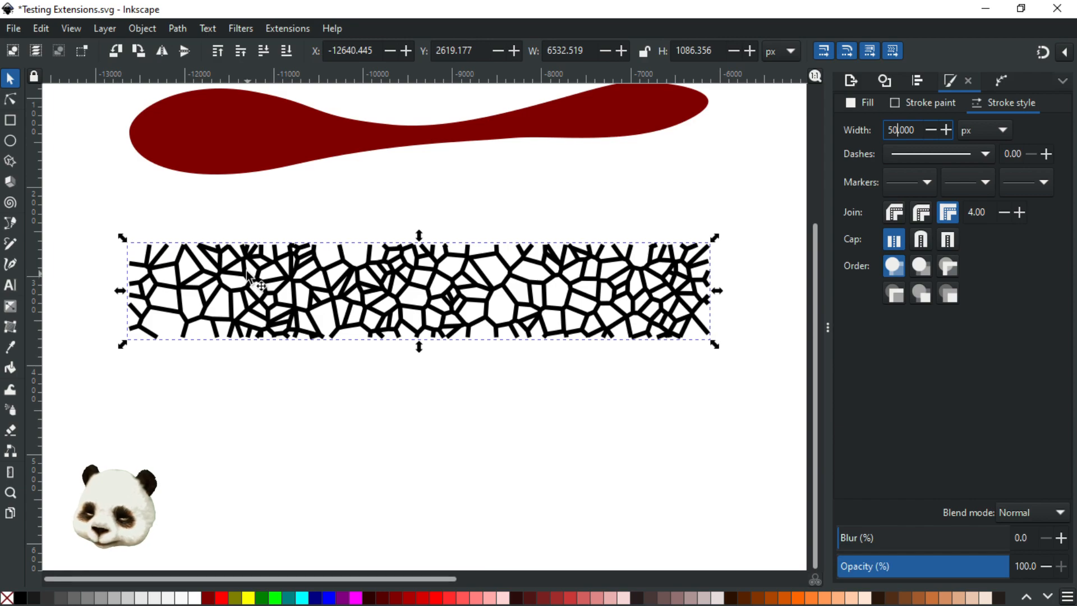
Step: Try converting the thick strokes of the Voronoi pattern to paths, and undo the changes
{"action": "key", "text": "ctrl+alt+c"}
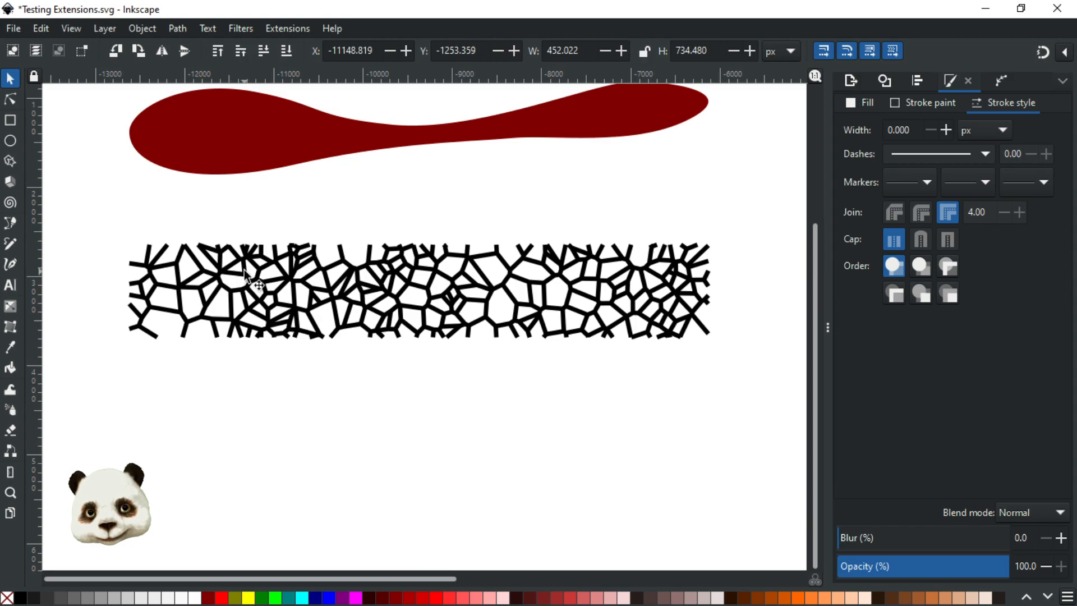
{"action": "key", "text": "ctrl+z"}
{"action": "key", "text": "ctrl+z"}
{"action": "key", "text": "ctrl+z"}
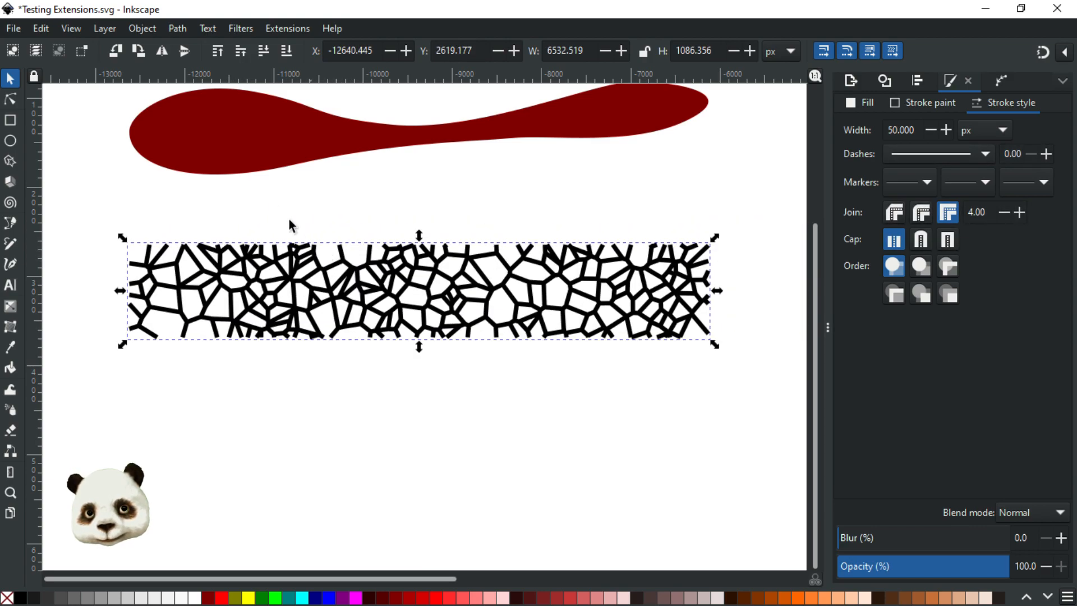
Step: Duplicate the upper red shape and centre the copy vertically over the thick Voronoi pattern
{"action": "left_click", "coordinate": [233, 152]}
{"action": "key", "text": "ctrl+d"}
{"action": "left_click_drag", "start_coordinate": [243, 129], "coordinate": [240, 264]}
{"action": "left_click", "coordinate": [264, 312], "text": "shift"}
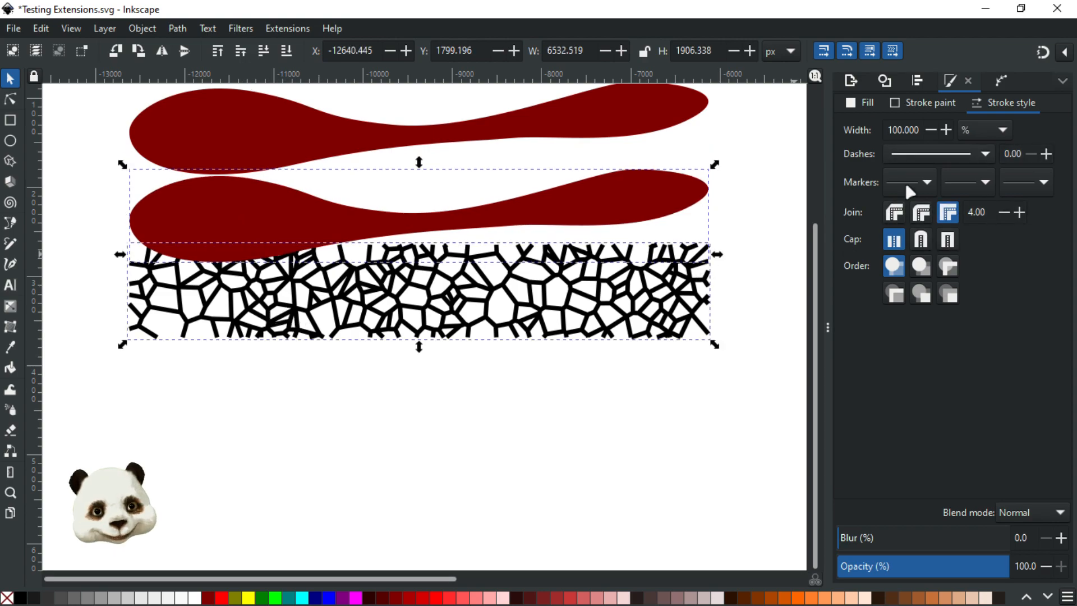
{"action": "key", "text": "ctrl+shift+a"}
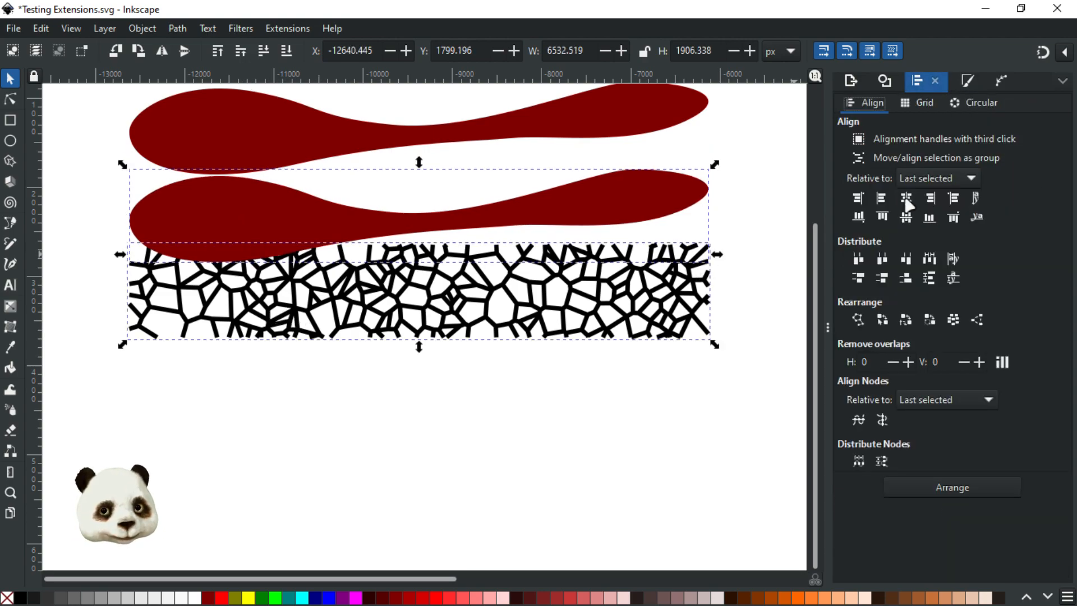
{"action": "left_click", "coordinate": [906, 217]}
{"action": "scroll", "coordinate": [391, 301], "scroll_direction": "up", "scroll_amount": 1}
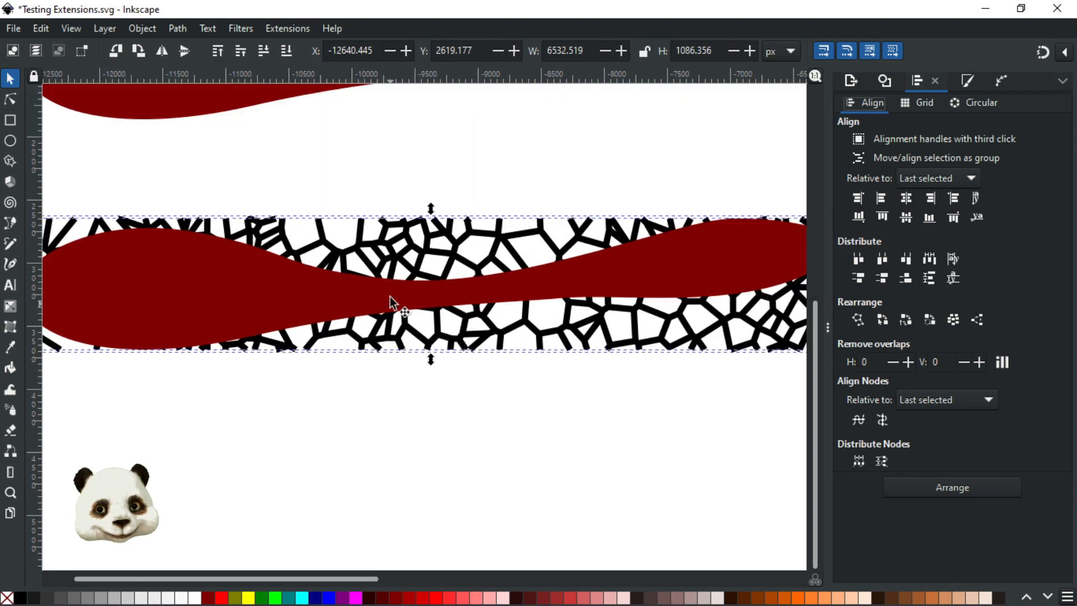
{"action": "scroll", "coordinate": [383, 253], "scroll_direction": "down", "scroll_amount": 1}
{"action": "left_click", "coordinate": [361, 203]}
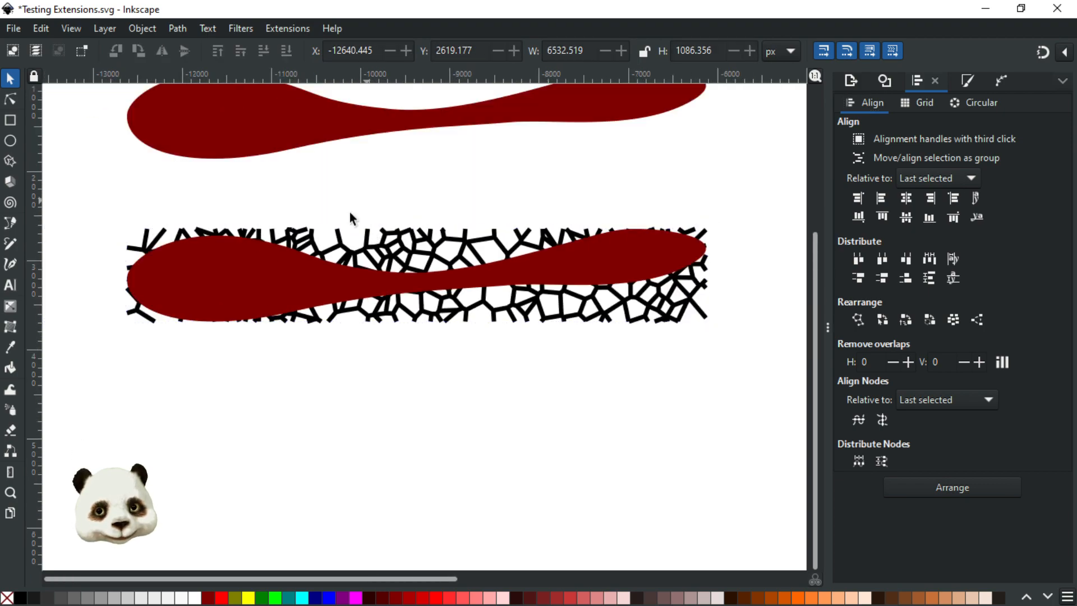
Step: Delete the thick Voronoi pattern behind the red copy, and move the copy further down
{"action": "left_click", "coordinate": [275, 286]}
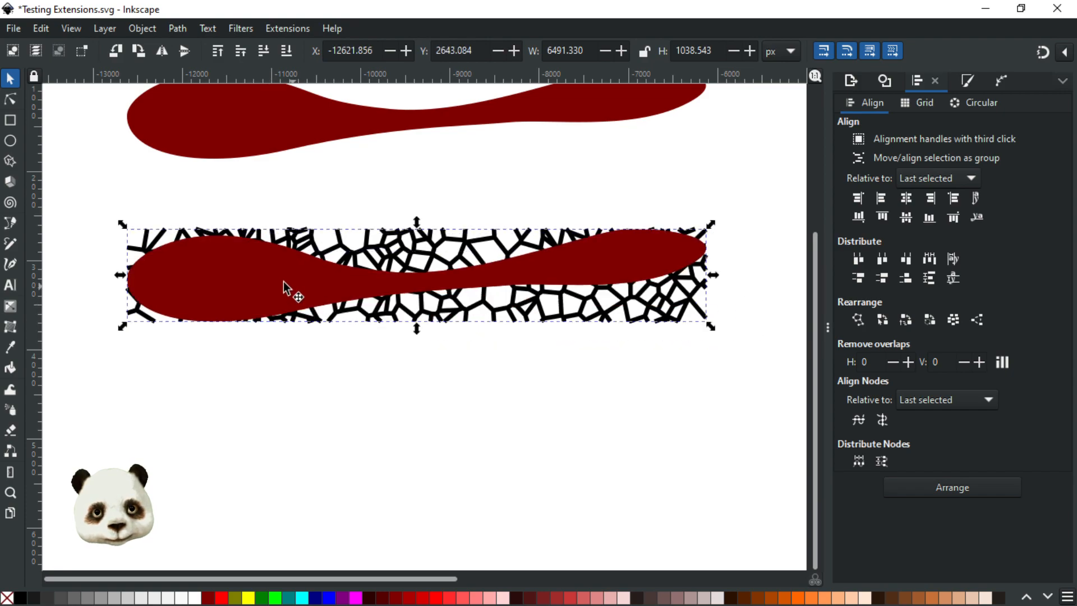
{"action": "left_click", "coordinate": [368, 241]}
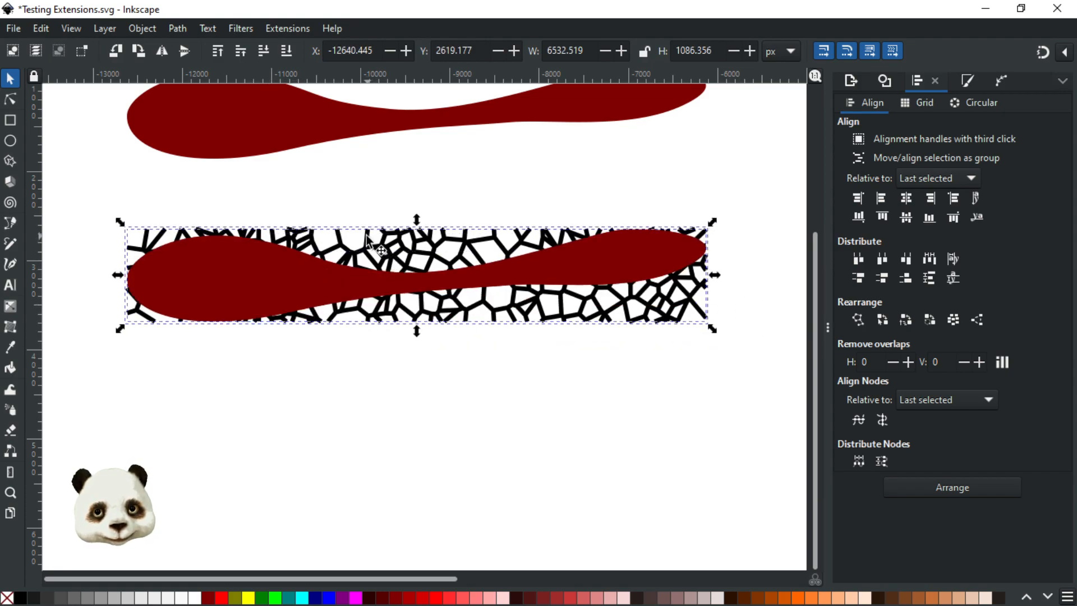
{"action": "key", "text": "Delete"}
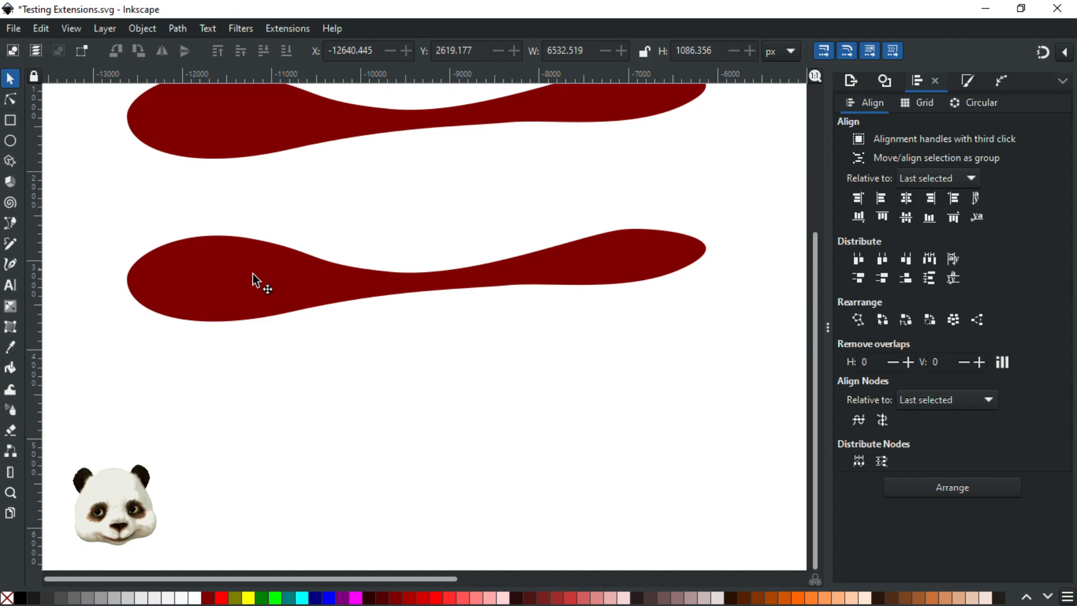
{"action": "left_click_drag", "start_coordinate": [224, 293], "coordinate": [275, 400]}
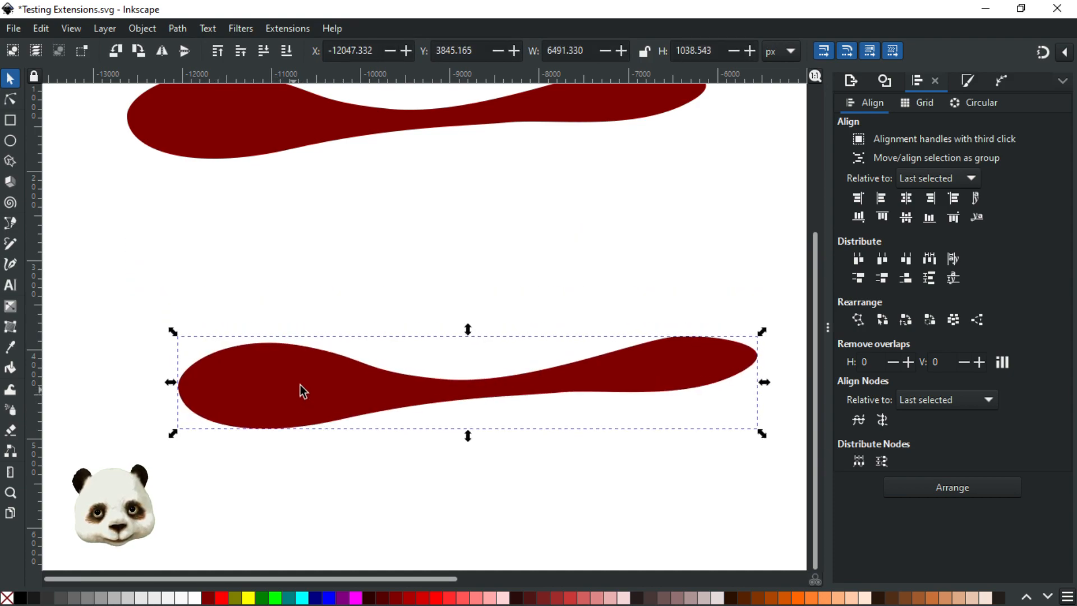
Step: Undo the last move of the red copy and the deletion of the thick Voronoi pattern behind it
{"action": "key", "text": "ctrl+z"}
{"action": "key", "text": "ctrl+z"}
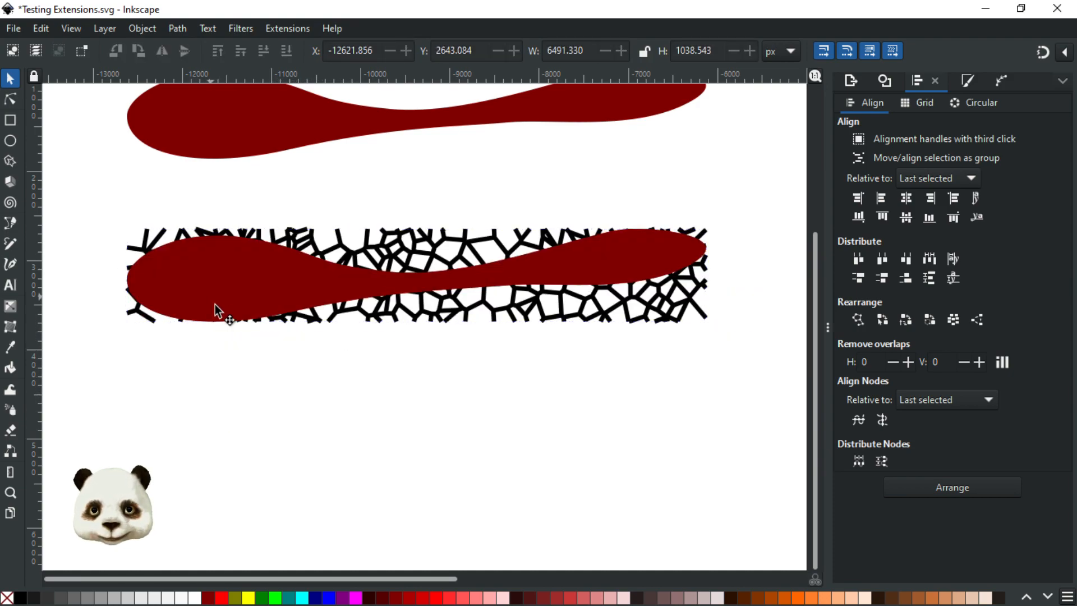
{"action": "left_click_drag", "start_coordinate": [216, 308], "coordinate": [252, 372]}
{"action": "key", "text": "ctrl+z"}
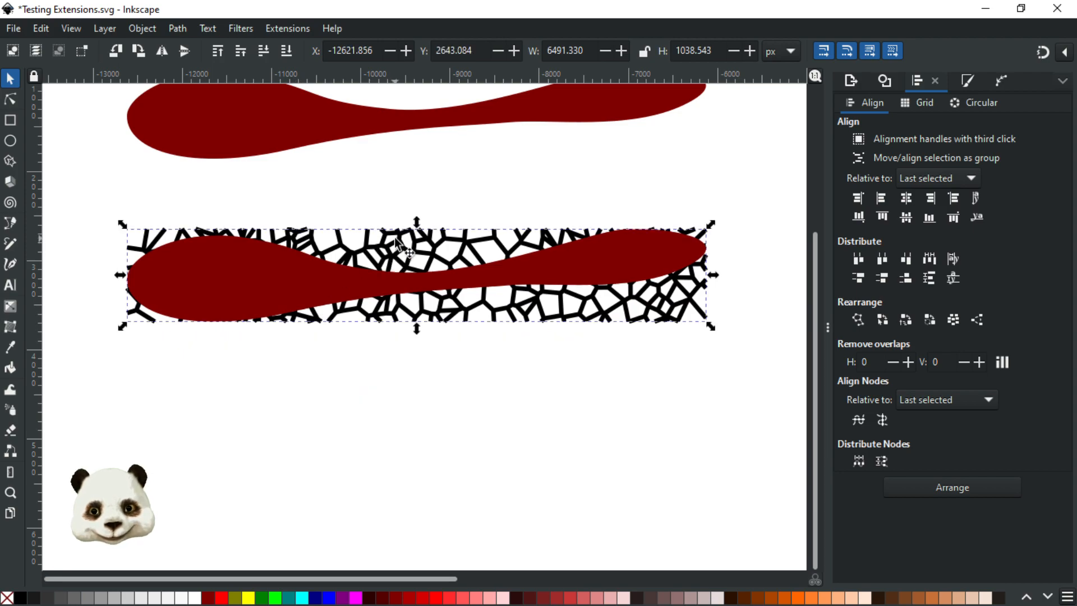
{"action": "left_click", "coordinate": [399, 238]}
{"action": "left_click_drag", "start_coordinate": [399, 240], "coordinate": [528, 203]}
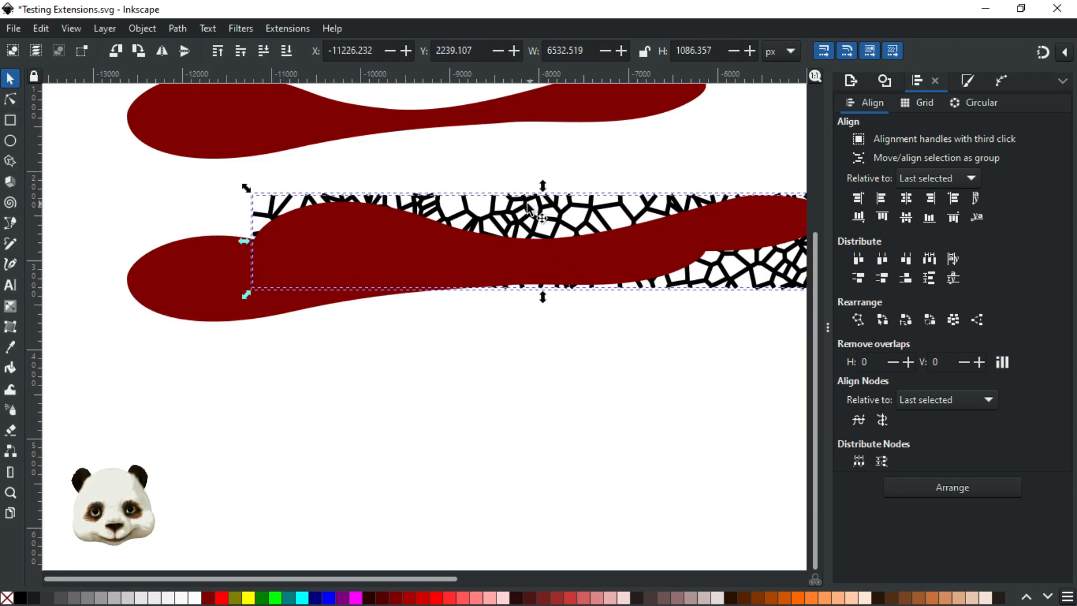
{"action": "key", "text": "Delete"}
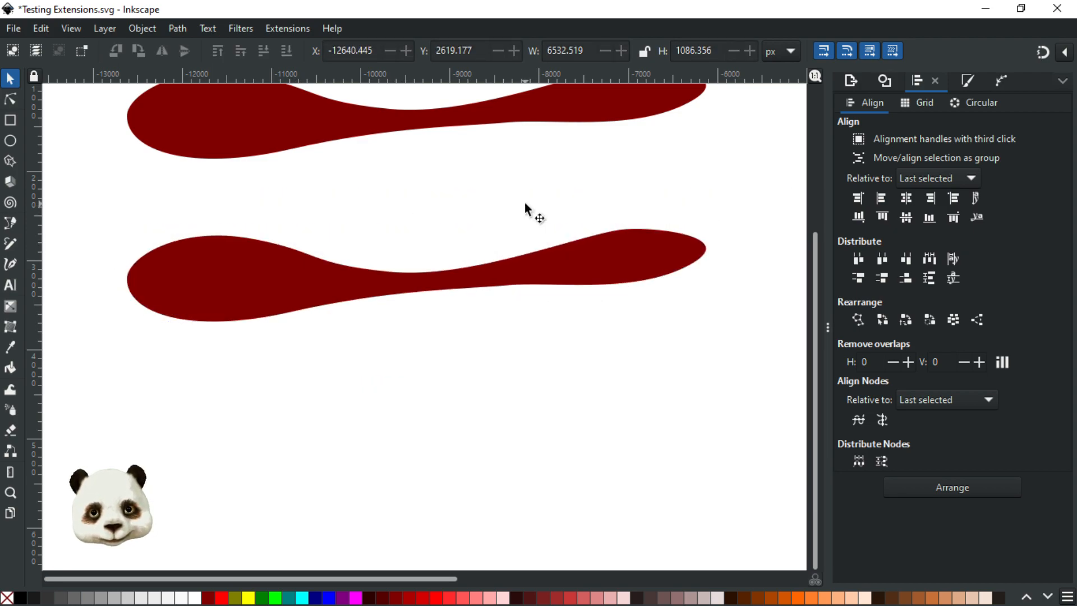
{"action": "left_click_drag", "start_coordinate": [199, 270], "coordinate": [219, 291]}
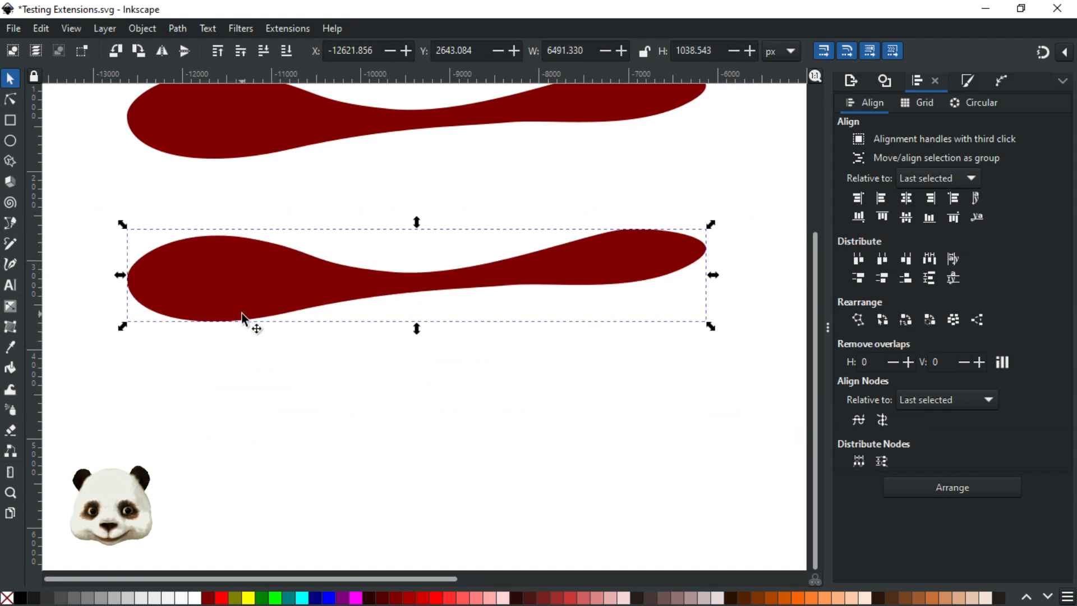
{"action": "key", "text": "ctrl+z"}
Step: Duplicate the red shape over the Voronoi pattern and move the duplicate straight down into the empty area below
{"action": "left_click", "coordinate": [377, 411]}
{"action": "left_click", "coordinate": [204, 277]}
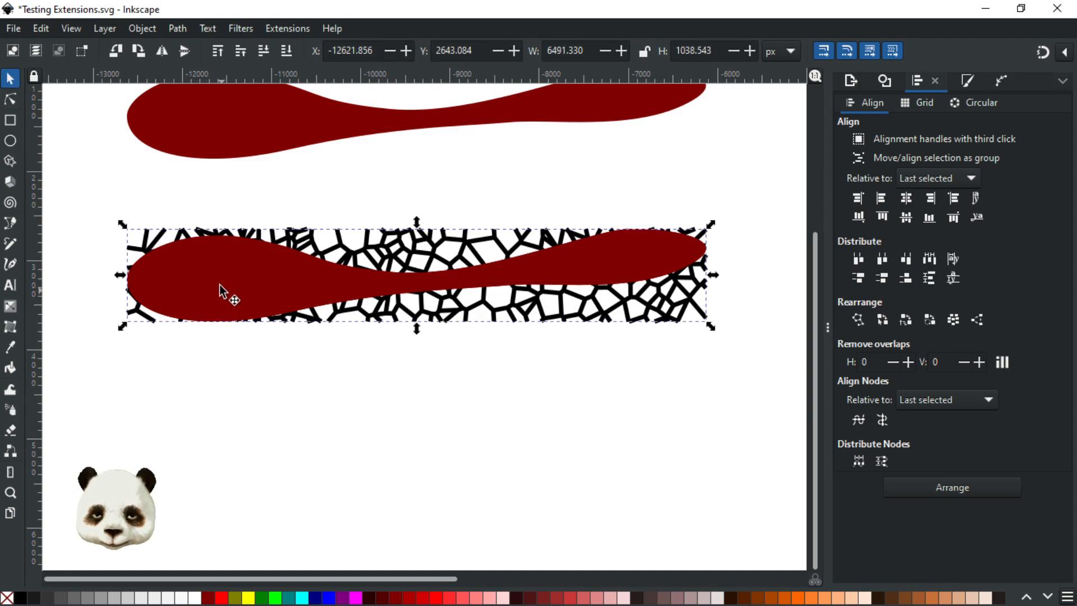
{"action": "key", "text": "ctrl+d"}
{"action": "left_click_drag", "start_coordinate": [217, 298], "coordinate": [207, 444]}
{"action": "left_click", "coordinate": [368, 274]}
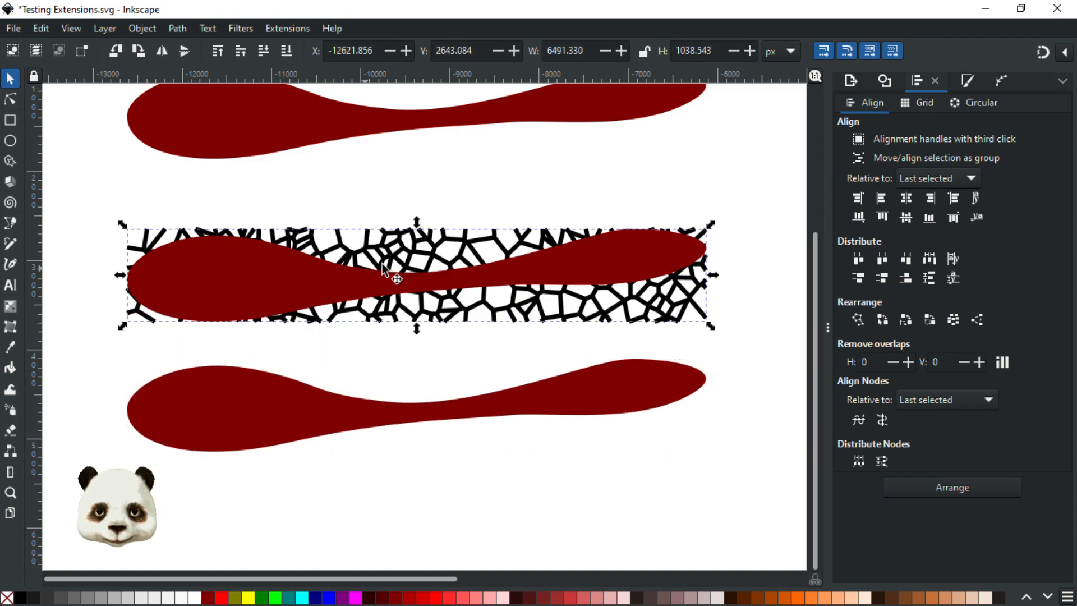
Step: Convert the thick strokes of the full Voronoi pattern to paths
{"action": "left_click", "coordinate": [374, 241]}
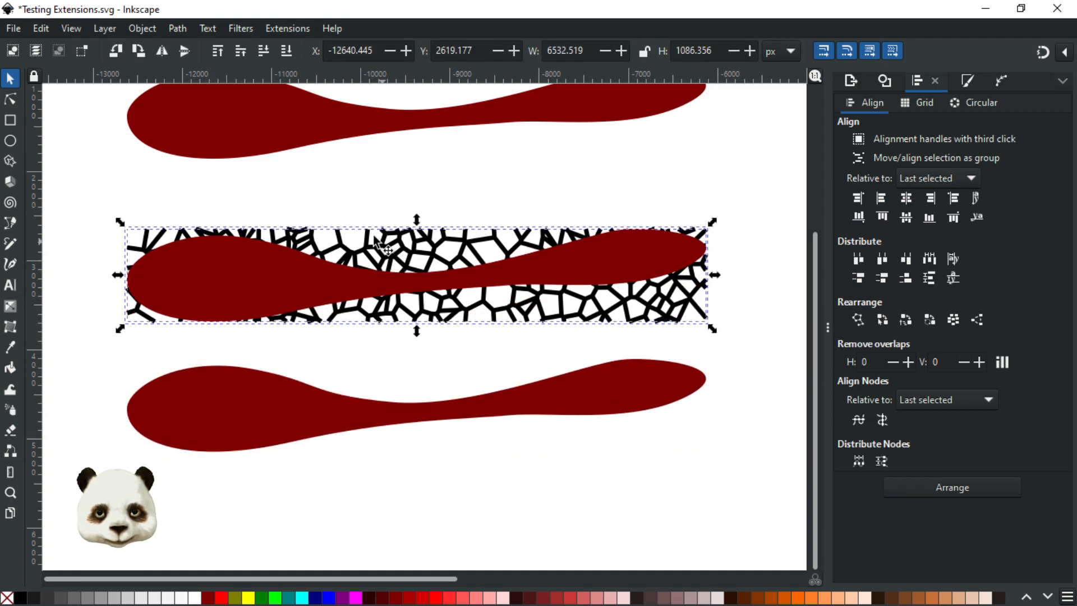
{"action": "key", "text": "Delete"}
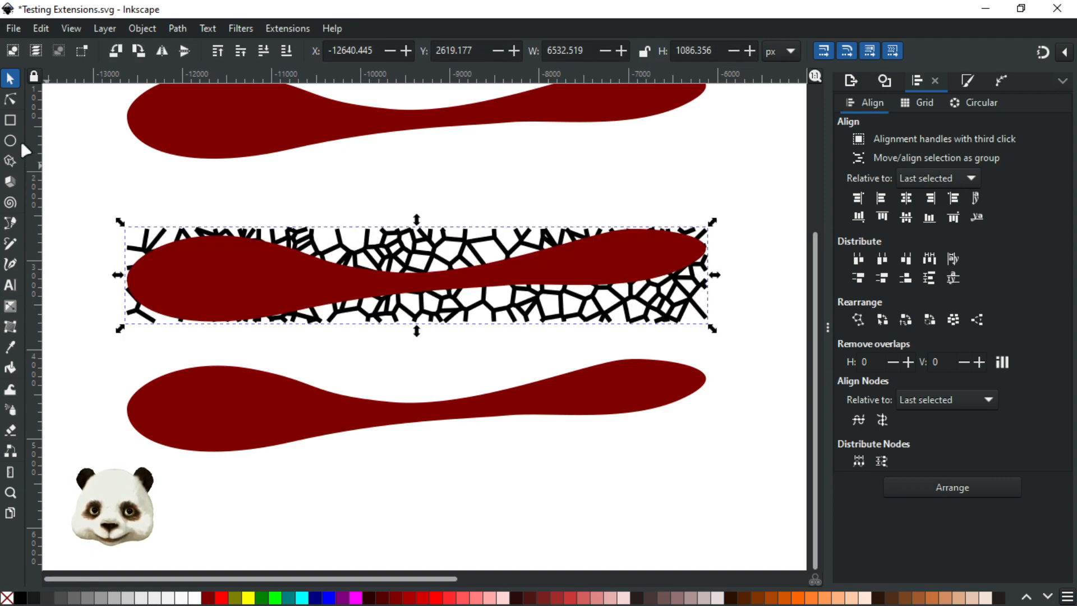
{"action": "left_click", "coordinate": [10, 99]}
{"action": "scroll", "coordinate": [320, 245], "scroll_direction": "up", "scroll_amount": 2}
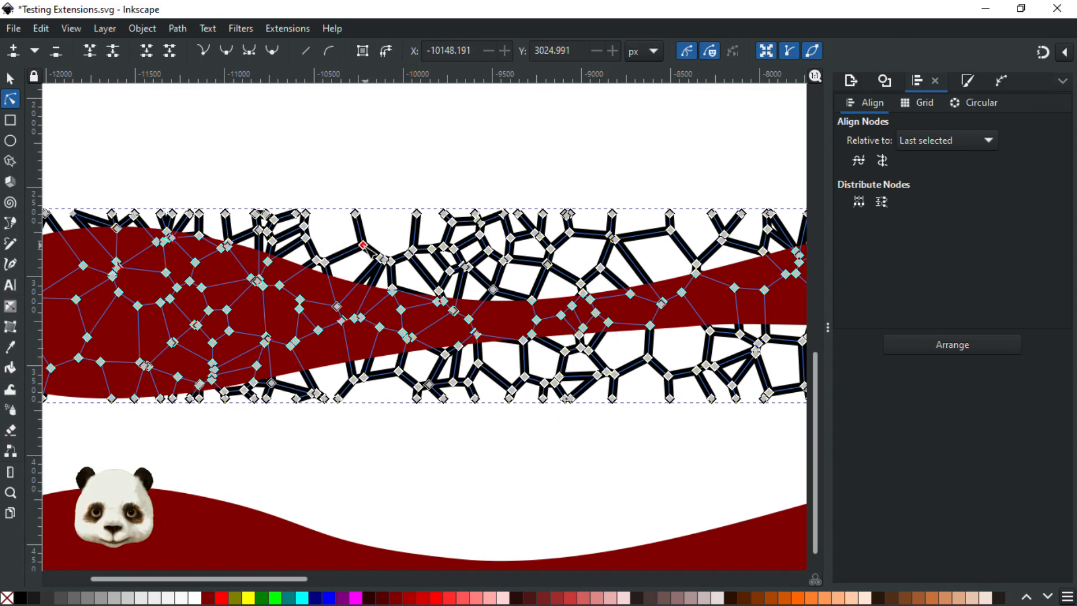
{"action": "left_click", "coordinate": [10, 77]}
{"action": "scroll", "coordinate": [340, 177], "scroll_direction": "down", "scroll_amount": 2}
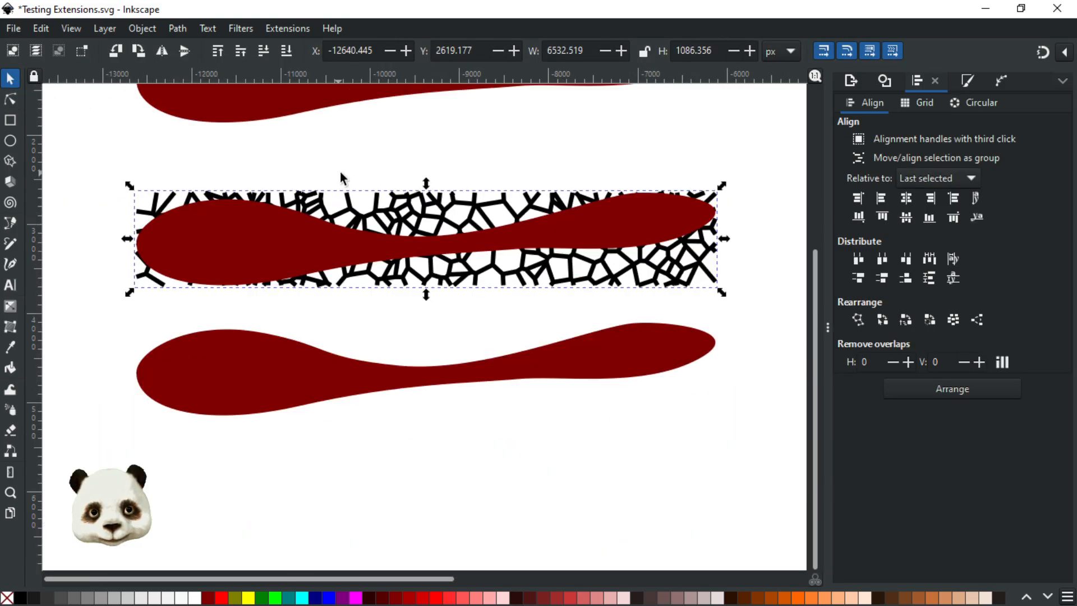
{"action": "left_click", "coordinate": [177, 28]}
{"action": "left_click", "coordinate": [244, 69]}
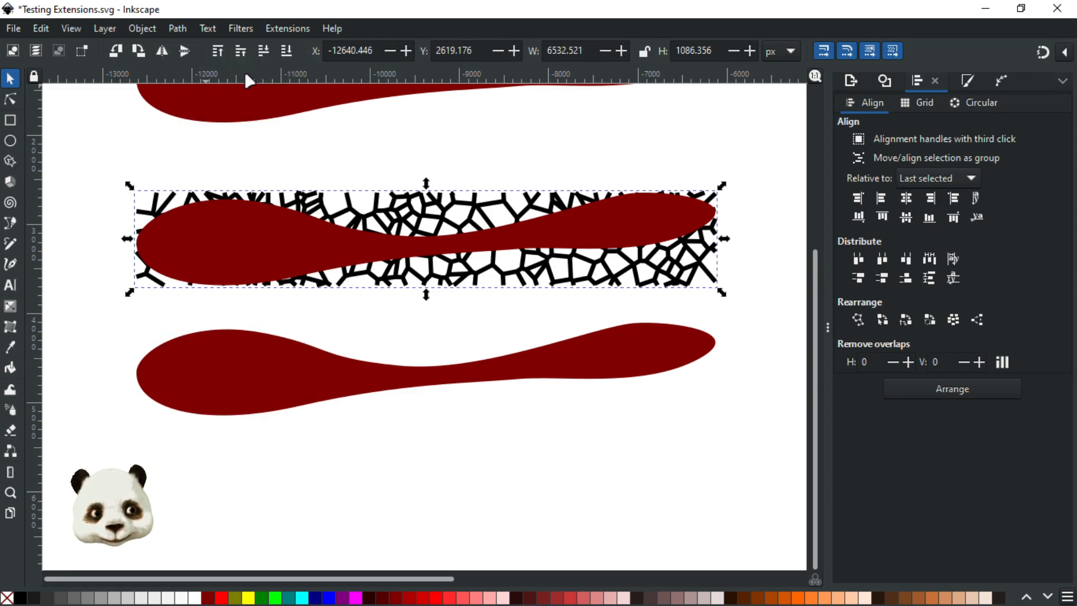
Step: Intersect the converted Voronoi pattern with the red shape lying over it
{"action": "left_click_drag", "start_coordinate": [321, 202], "coordinate": [371, 168]}
{"action": "key", "text": "ctrl+z"}
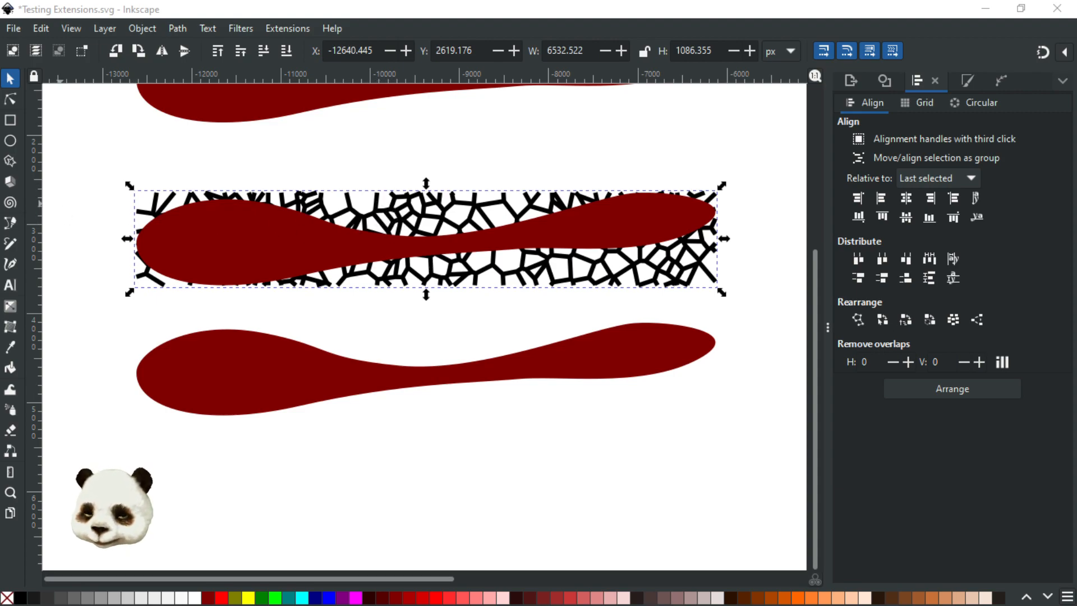
{"action": "left_click", "coordinate": [275, 239]}
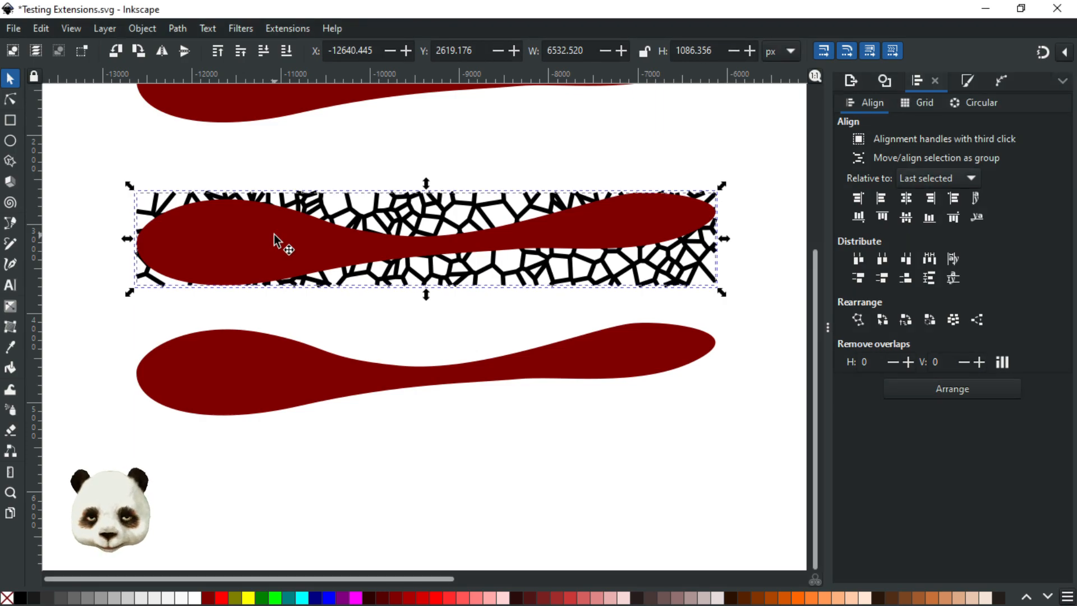
Step: Centre the lower red copy vertically on the shape-cut Voronoi pattern
{"action": "left_click", "coordinate": [249, 352]}
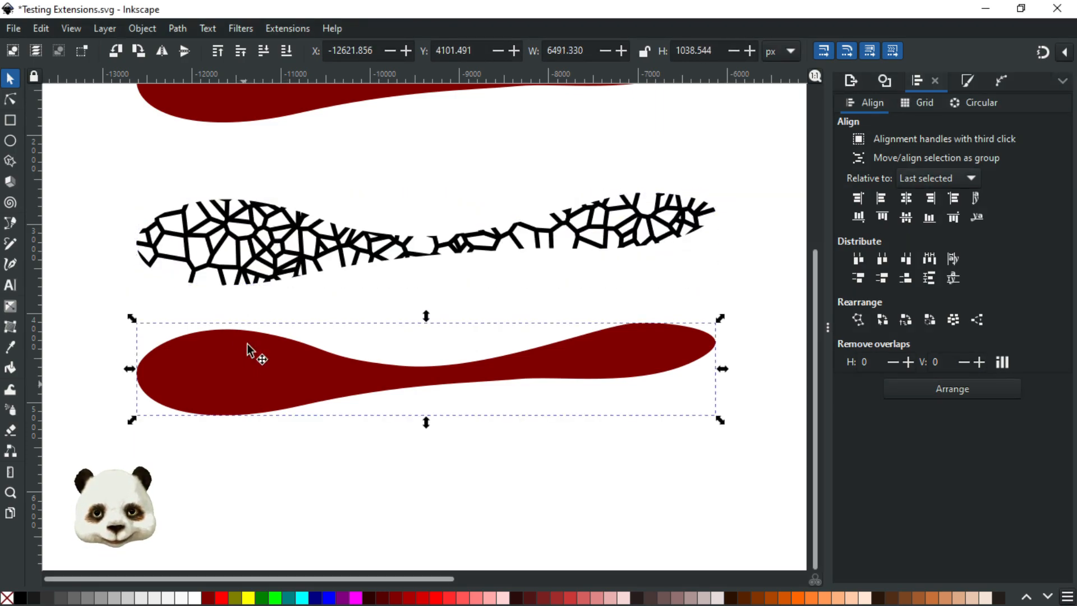
{"action": "left_click", "coordinate": [246, 242], "text": "shift"}
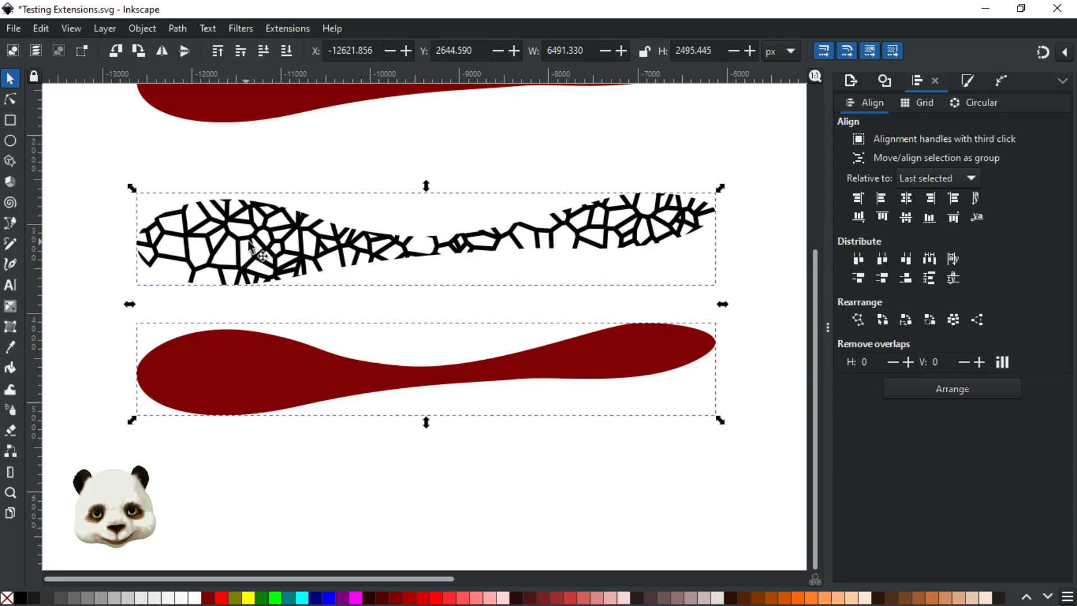
{"action": "left_click", "coordinate": [906, 218]}
{"action": "left_click", "coordinate": [459, 379]}
Step: Give the red copy over the Voronoi pattern a black stroke and remove its fill
{"action": "left_click", "coordinate": [211, 252]}
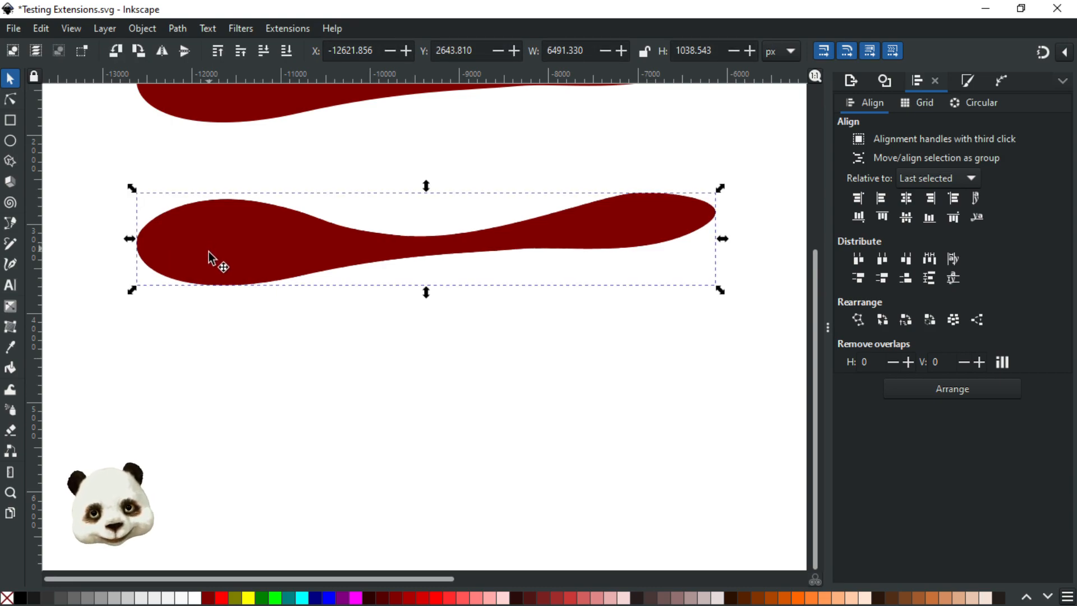
{"action": "left_click", "coordinate": [20, 599], "text": "shift"}
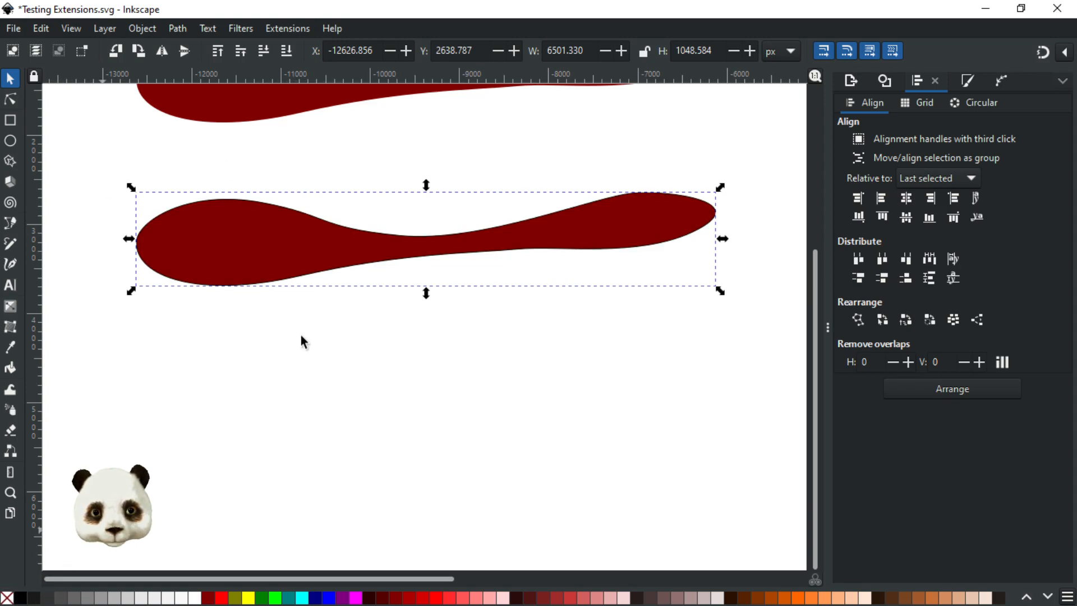
{"action": "scroll", "coordinate": [284, 250], "scroll_direction": "up", "scroll_amount": 2, "text": "ctrl"}
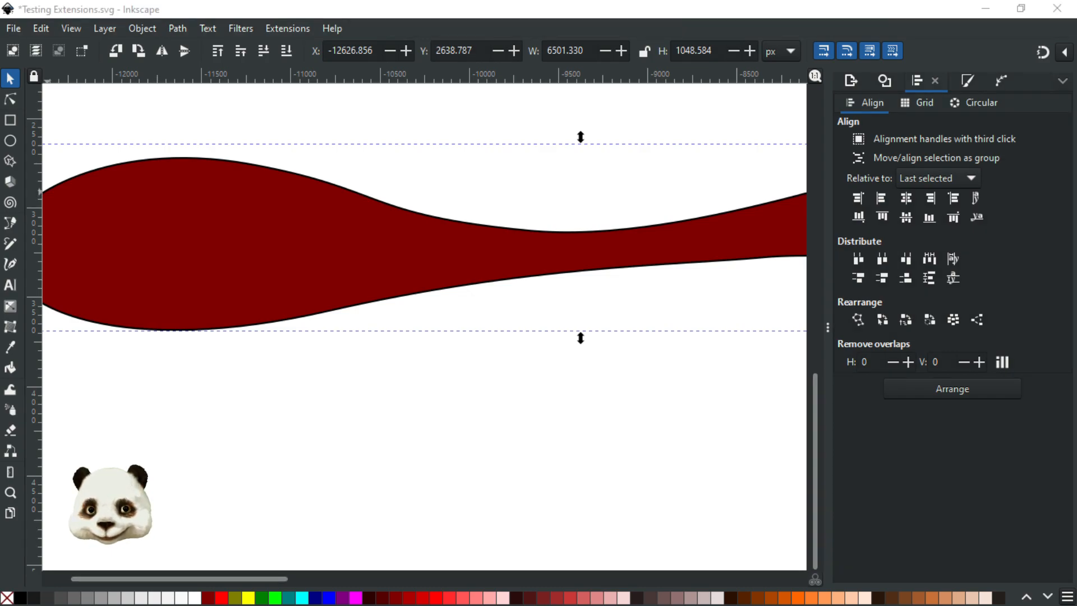
{"action": "left_click", "coordinate": [110, 168]}
{"action": "left_click_drag", "start_coordinate": [110, 166], "coordinate": [170, 117]}
{"action": "key", "text": "ctrl+z"}
Step: Set the stroke width of the black outline around the Voronoi pattern to 50 px
{"action": "left_click", "coordinate": [968, 79]}
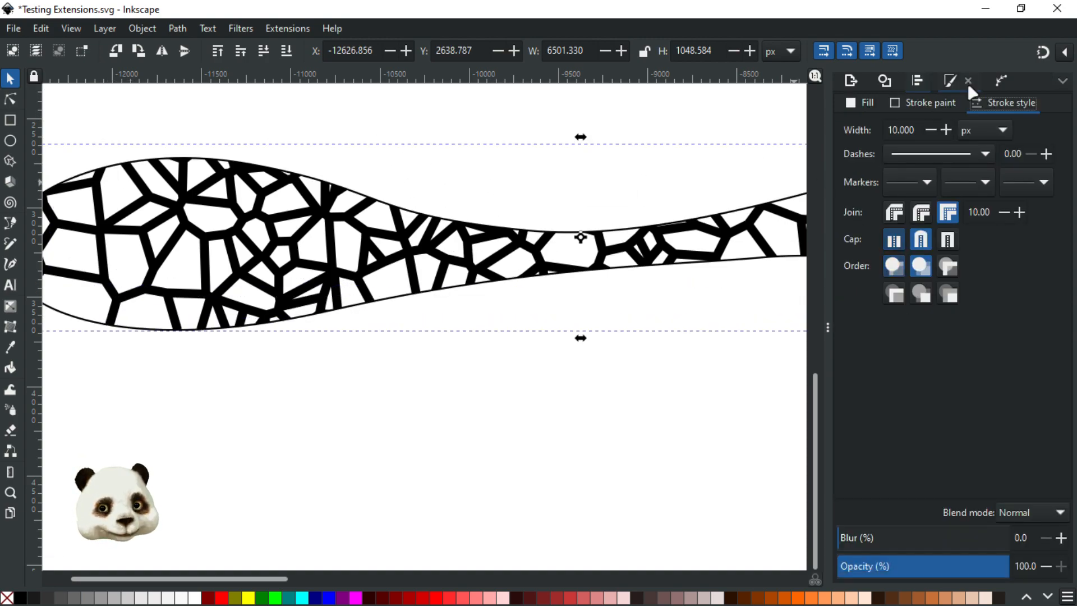
{"action": "left_click", "coordinate": [894, 130]}
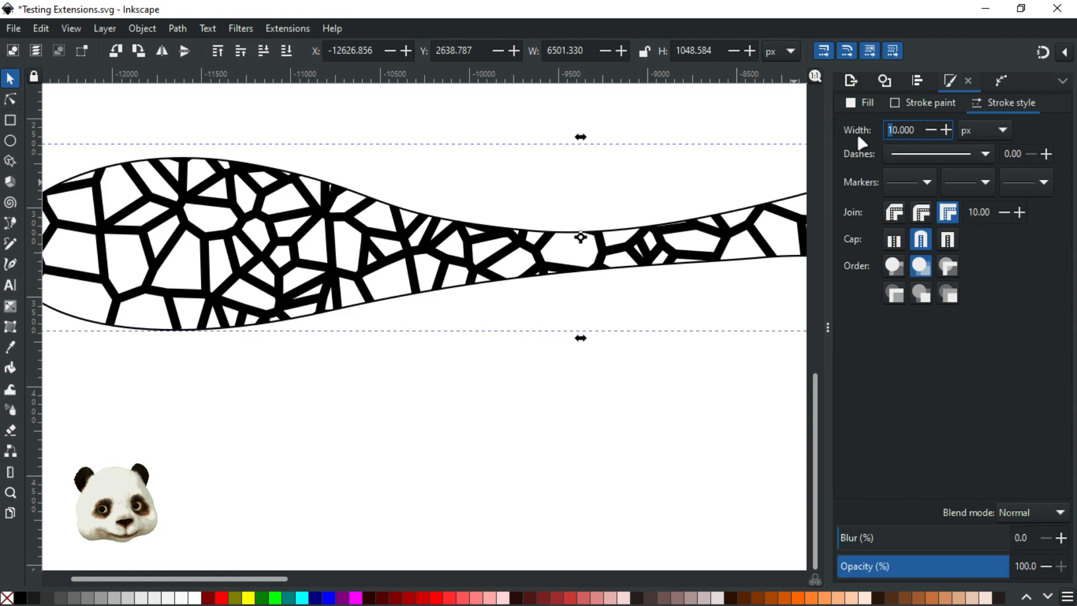
{"action": "type", "text": "5"}
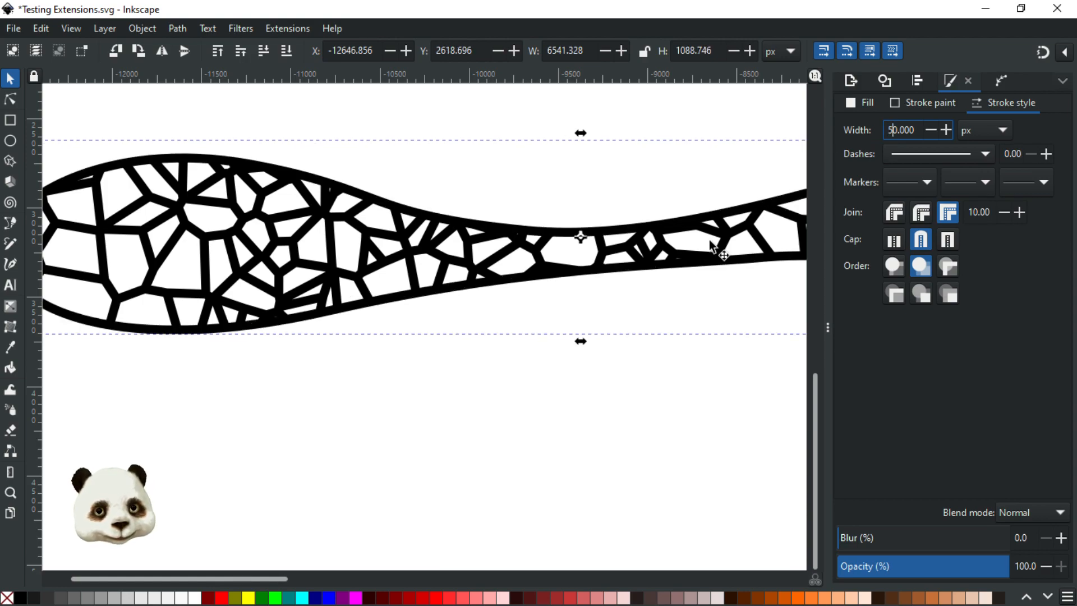
Step: Convert the thick outline's stroke to a path
{"action": "scroll", "coordinate": [563, 227], "scroll_direction": "down", "scroll_amount": 2}
{"action": "scroll", "coordinate": [562, 224], "scroll_direction": "up", "scroll_amount": 1}
{"action": "left_click_drag", "start_coordinate": [672, 182], "coordinate": [522, 195]}
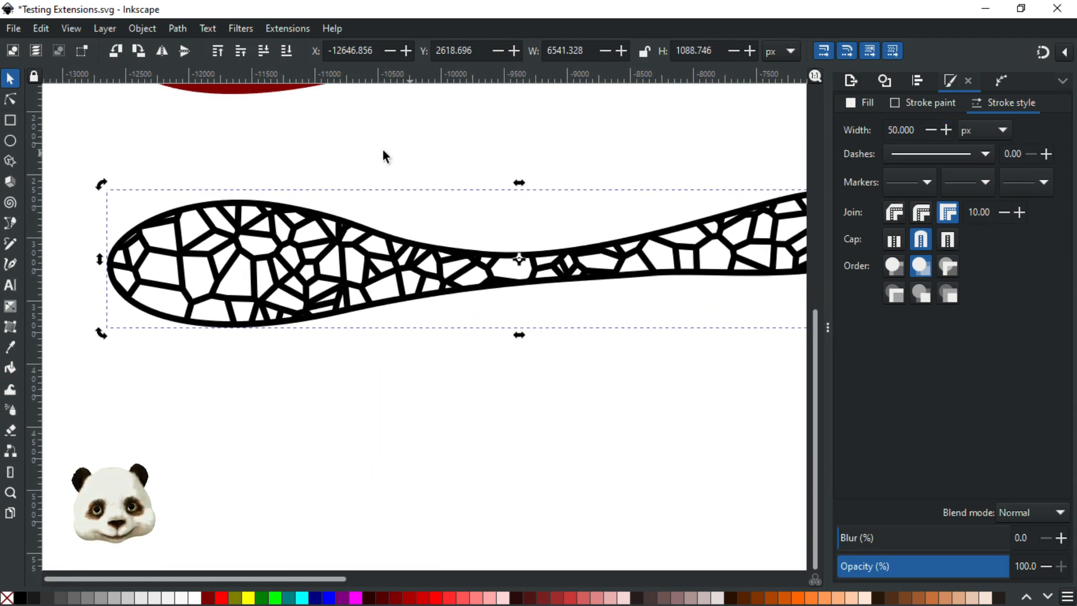
{"action": "left_click", "coordinate": [177, 28]}
{"action": "left_click", "coordinate": [216, 69]}
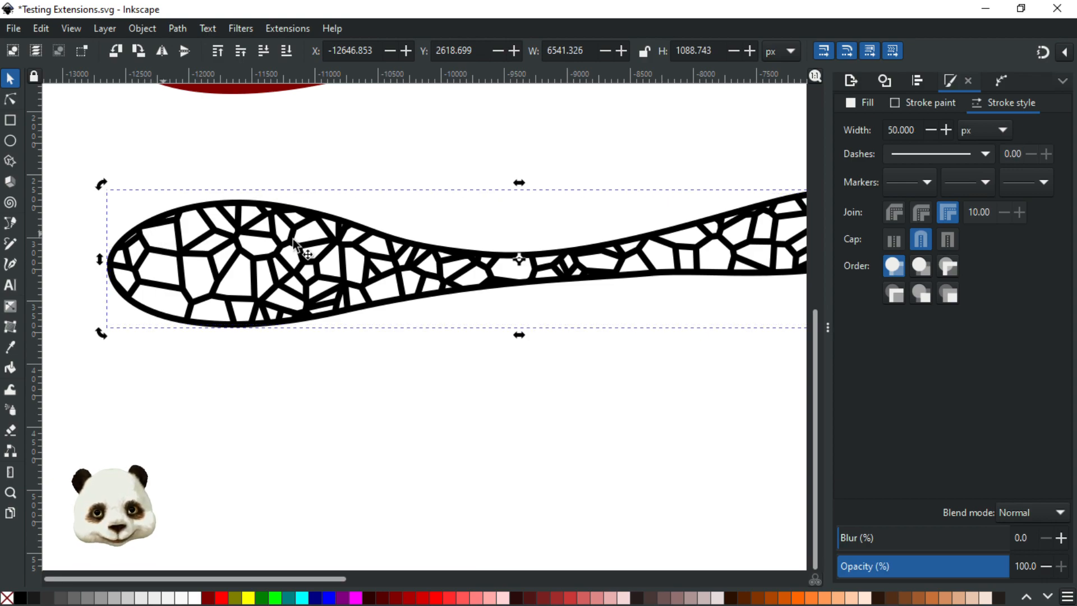
Step: Fill the red shape lying over the outlined Voronoi pattern with magenta
{"action": "scroll", "coordinate": [297, 238], "scroll_direction": "down", "scroll_amount": 1}
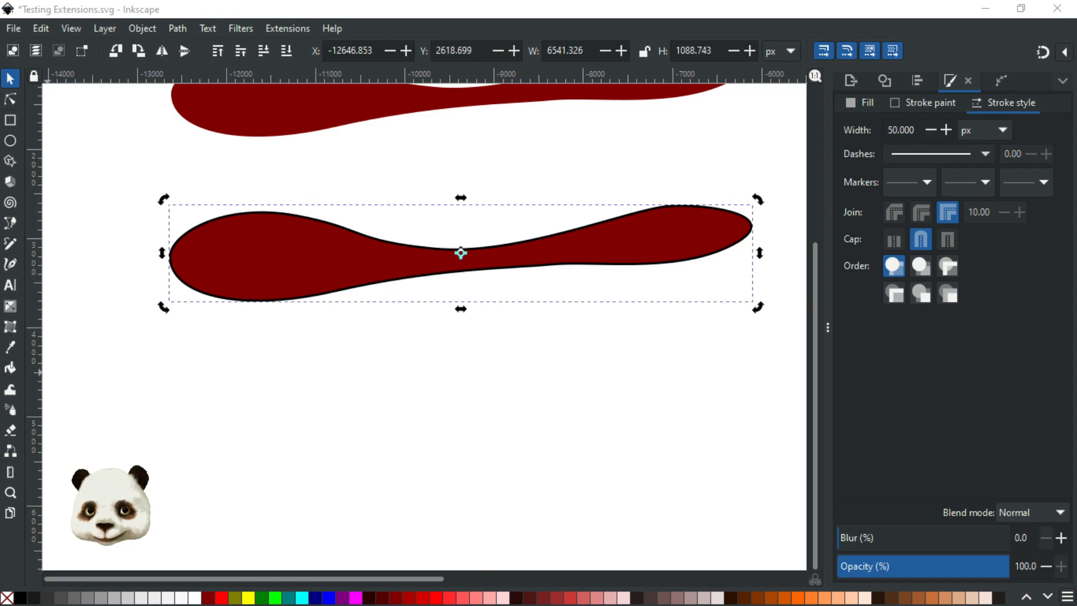
{"action": "left_click", "coordinate": [79, 116]}
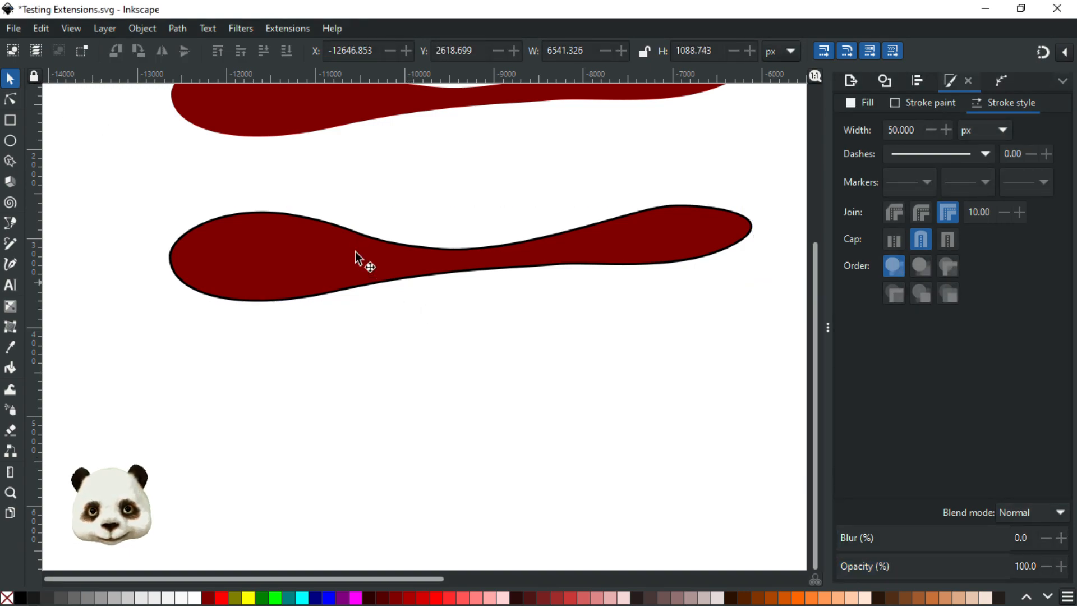
{"action": "left_click", "coordinate": [342, 285]}
{"action": "left_click_drag", "start_coordinate": [341, 286], "coordinate": [448, 383]}
{"action": "key", "text": "ctrl+z"}
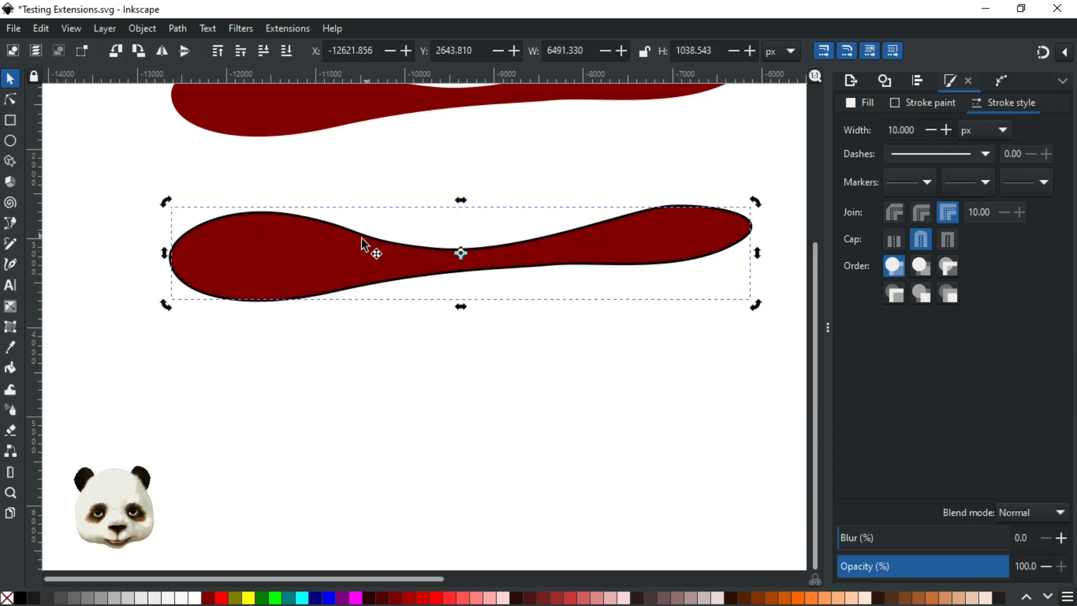
{"action": "scroll", "coordinate": [368, 240], "scroll_direction": "up", "scroll_amount": 2, "text": "ctrl"}
{"action": "scroll", "coordinate": [400, 230], "scroll_direction": "down", "scroll_amount": 2, "text": "ctrl"}
{"action": "scroll", "coordinate": [391, 213], "scroll_direction": "up", "scroll_amount": 2, "text": "ctrl"}
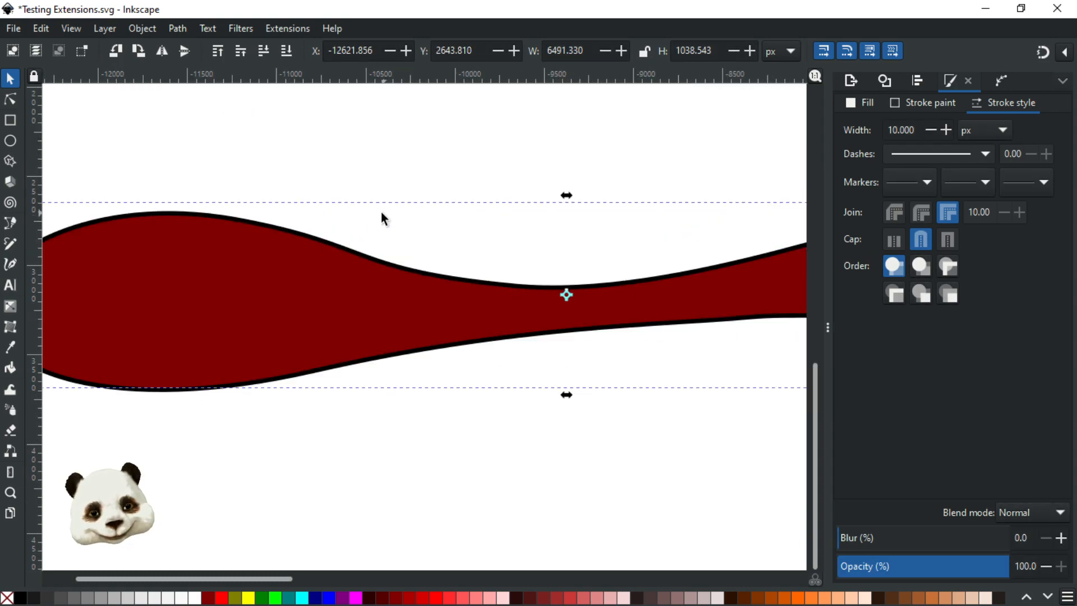
{"action": "scroll", "coordinate": [381, 212], "scroll_direction": "down", "scroll_amount": 1}
{"action": "left_click_drag", "start_coordinate": [506, 241], "coordinate": [428, 278]}
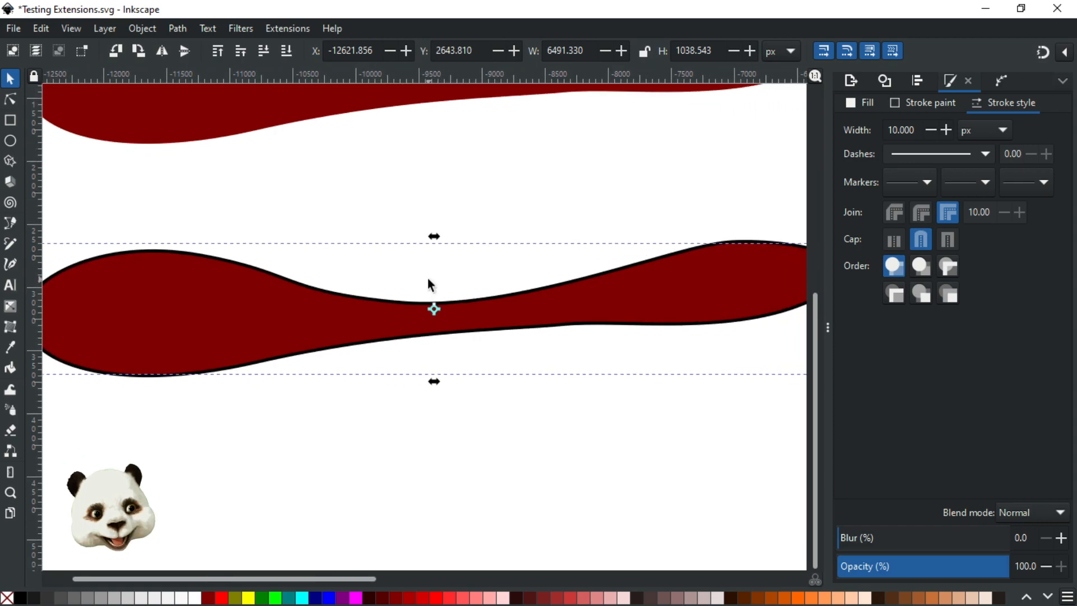
{"action": "scroll", "coordinate": [428, 279], "scroll_direction": "down", "scroll_amount": 1, "text": "ctrl"}
{"action": "left_click", "coordinate": [359, 596]}
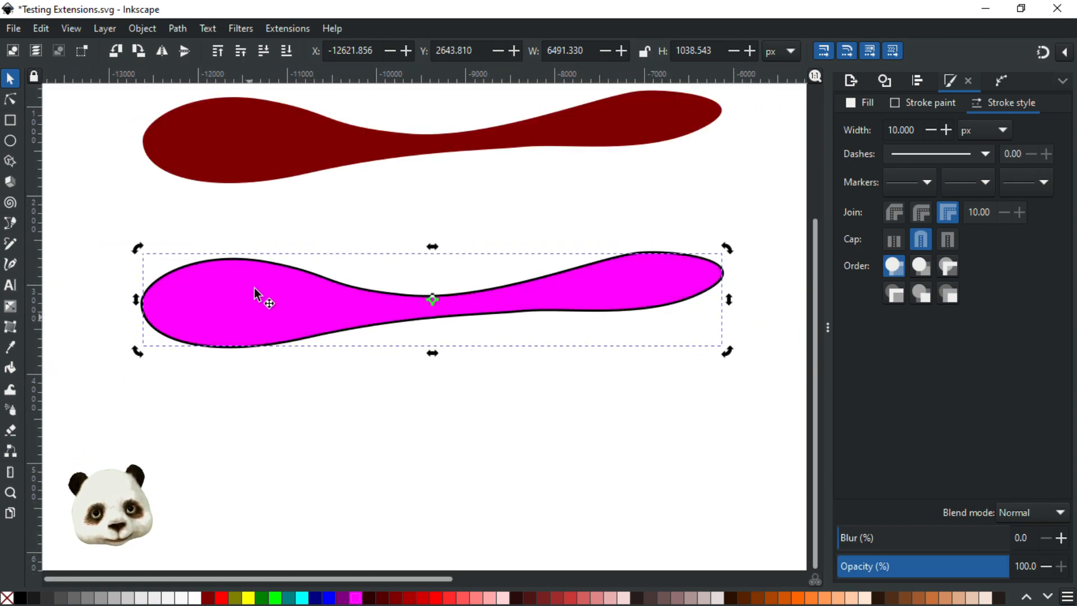
Step: Clip the outlined Voronoi pattern with the magenta shape lying over it
{"action": "scroll", "coordinate": [262, 275], "scroll_direction": "up", "scroll_amount": 1, "text": "ctrl"}
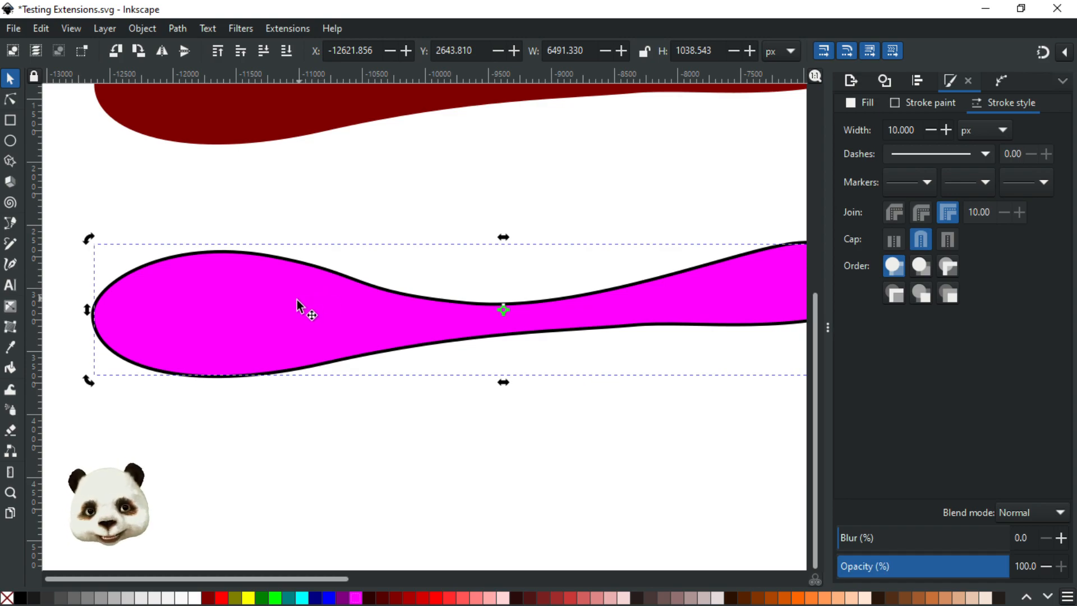
{"action": "left_click_drag", "start_coordinate": [297, 304], "coordinate": [272, 396]}
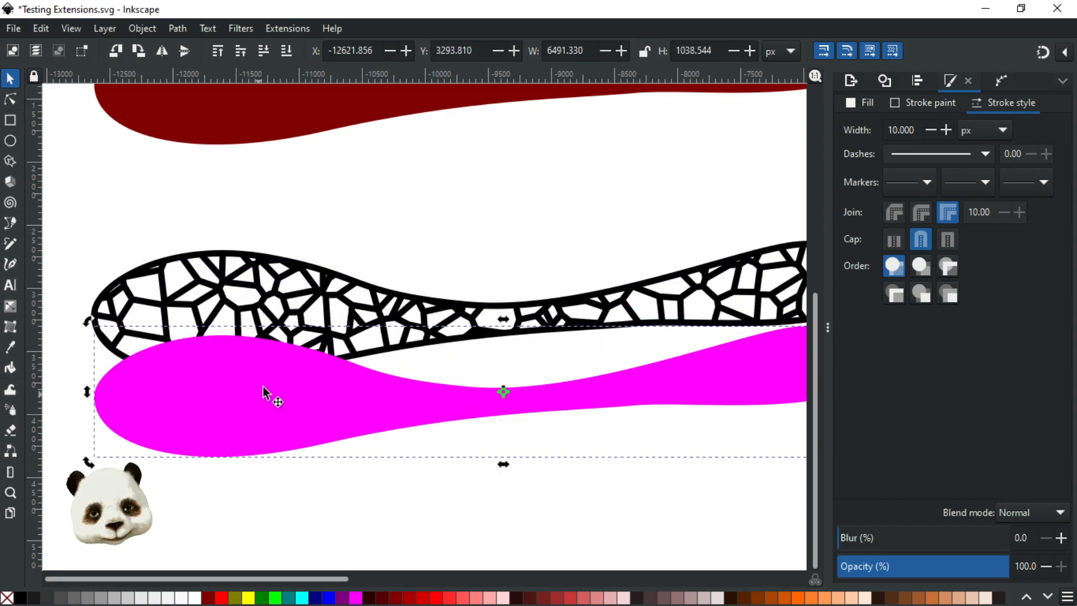
{"action": "key", "text": "ctrl+z"}
{"action": "right_click", "coordinate": [275, 291]}
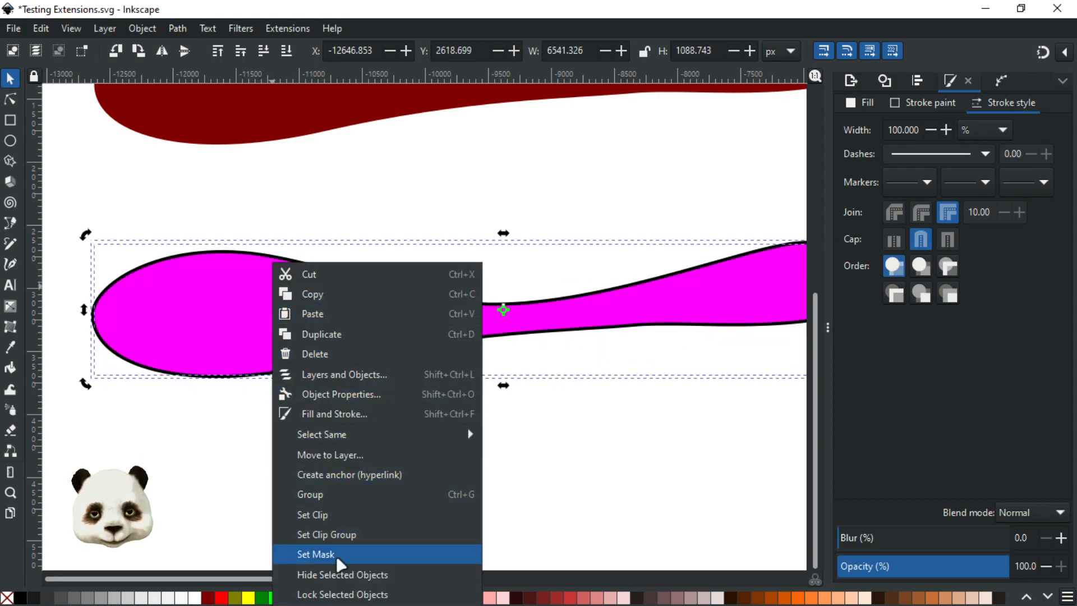
{"action": "left_click", "coordinate": [336, 512]}
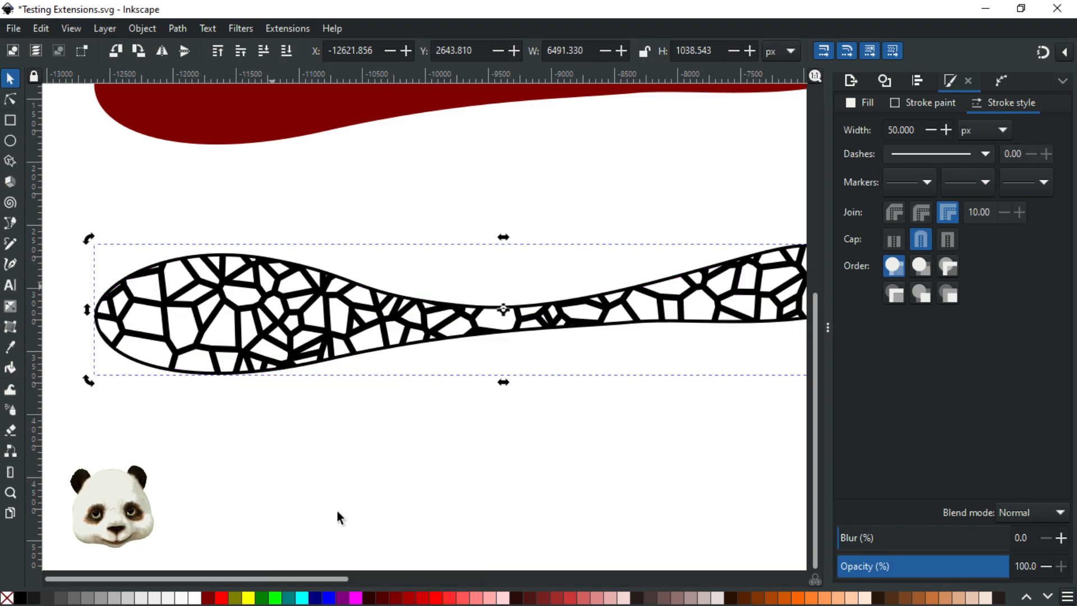
{"action": "scroll", "coordinate": [380, 443], "scroll_direction": "down", "scroll_amount": 2}
{"action": "scroll", "coordinate": [392, 398], "scroll_direction": "up", "scroll_amount": 2}
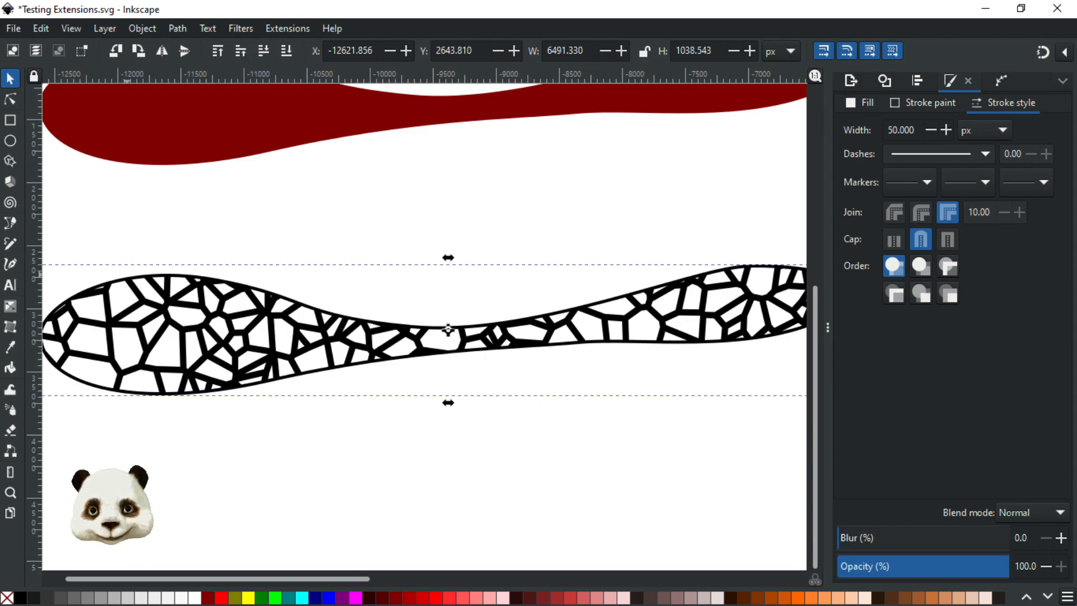
Step: Undo the clip on the outlined Voronoi pattern and bring up the list of layers and objects
{"action": "key", "text": "ctrl+z"}
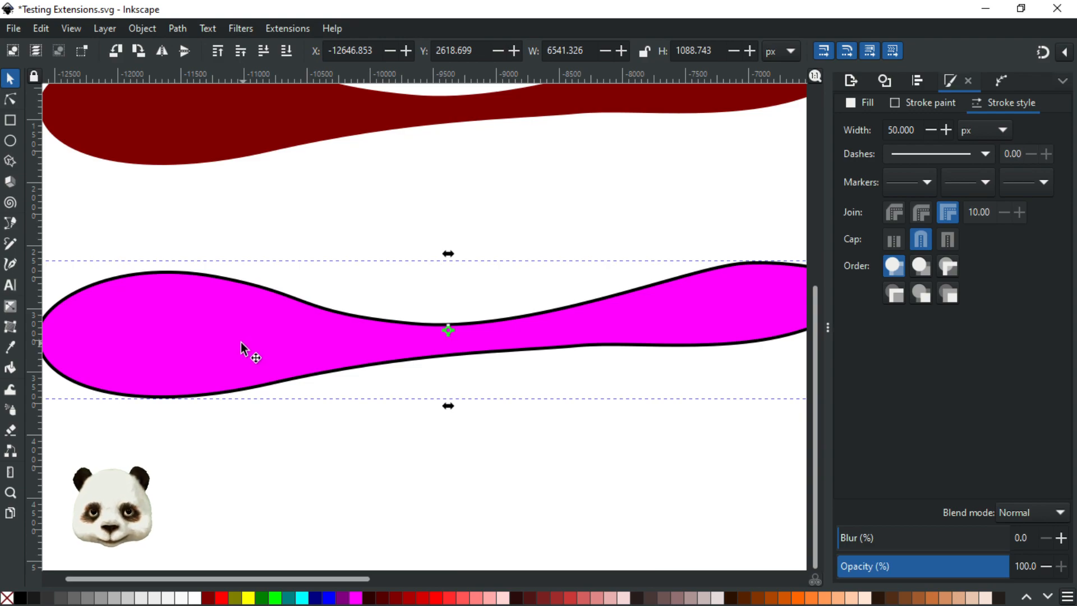
{"action": "left_click_drag", "start_coordinate": [0, 73], "coordinate": [841, 112]}
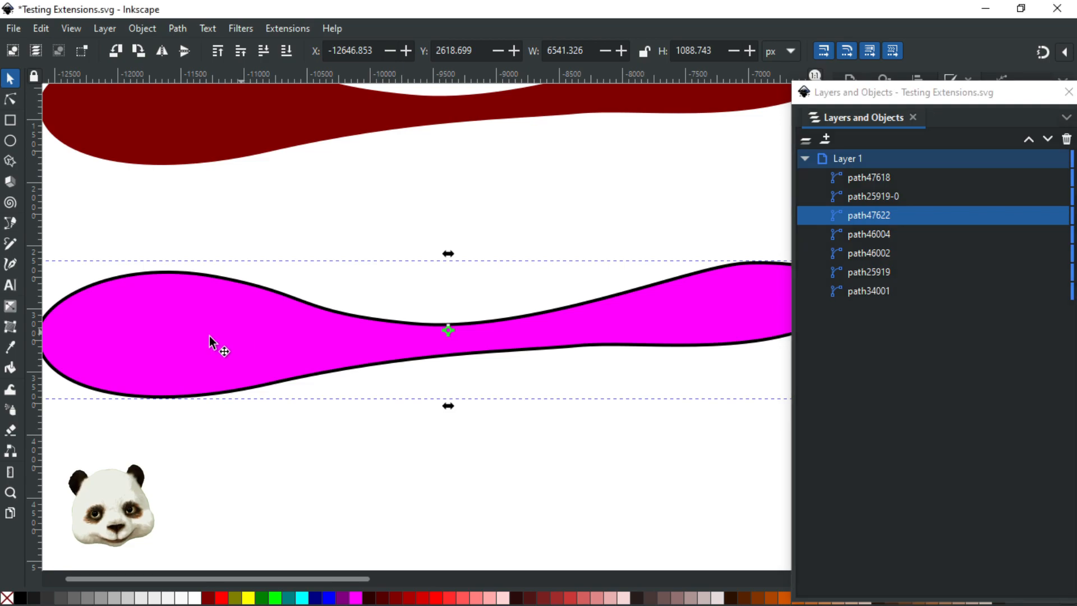
Step: Move the magenta shape down off the outlined Voronoi pattern, and undo the move
{"action": "left_click_drag", "start_coordinate": [195, 372], "coordinate": [200, 406]}
{"action": "left_click", "coordinate": [296, 308]}
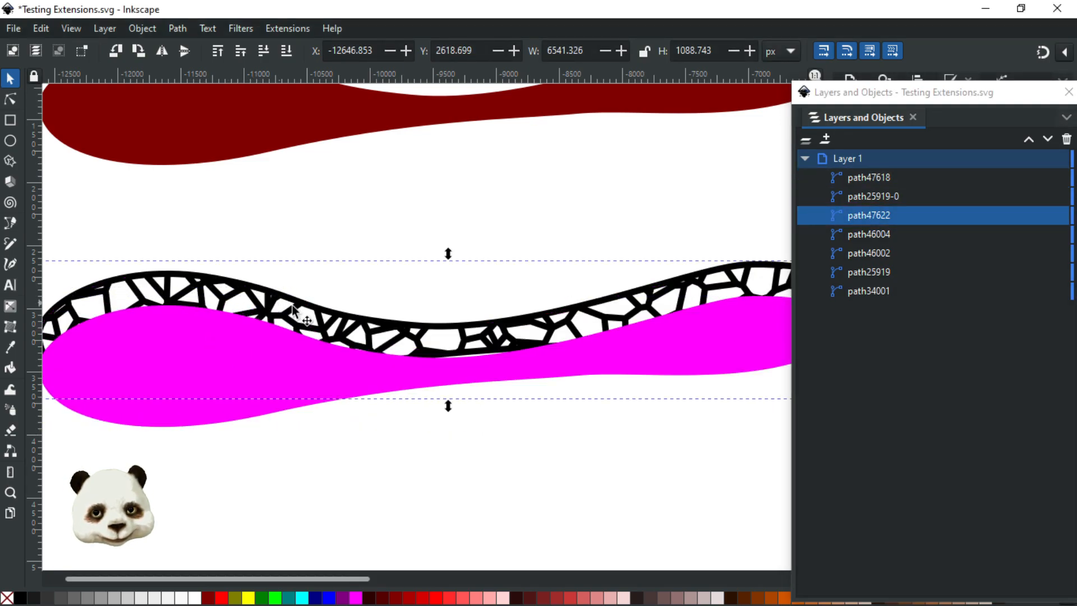
{"action": "key", "text": "ctrl+z"}
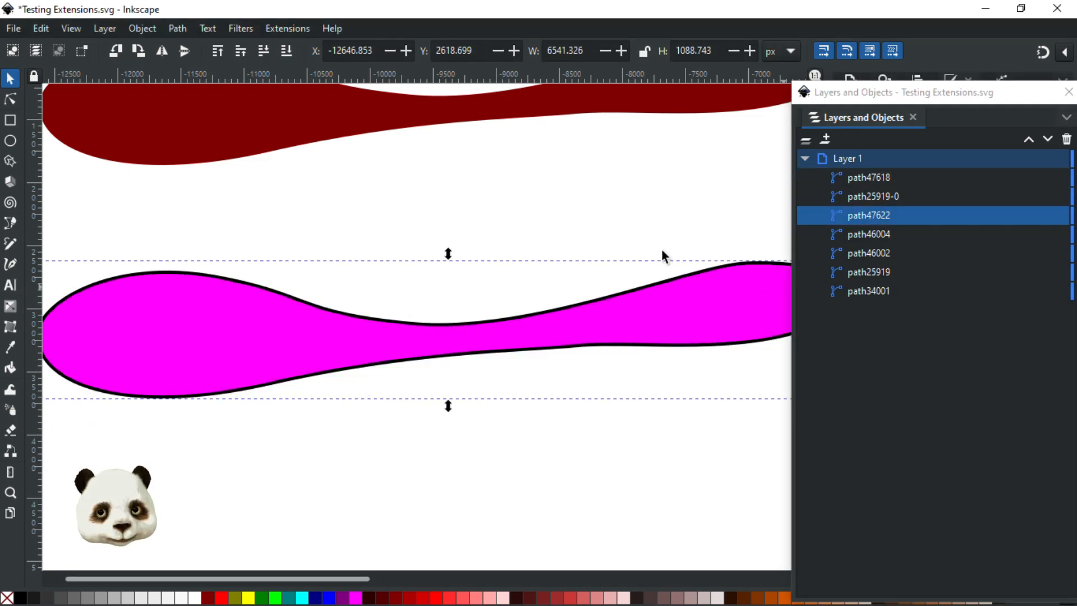
Step: Put the outlined Voronoi pattern into a group of its own
{"action": "key", "text": "ctrl+g"}
Step: Try to clip the pattern's group with path25919-0
{"action": "left_click", "coordinate": [863, 196], "text": "shift"}
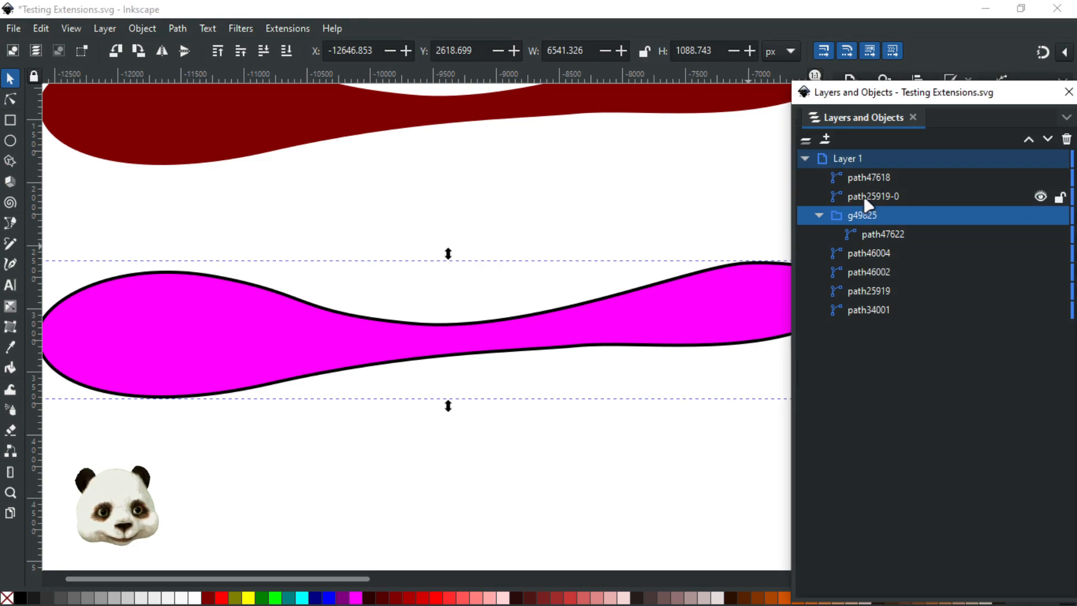
{"action": "right_click", "coordinate": [864, 196]}
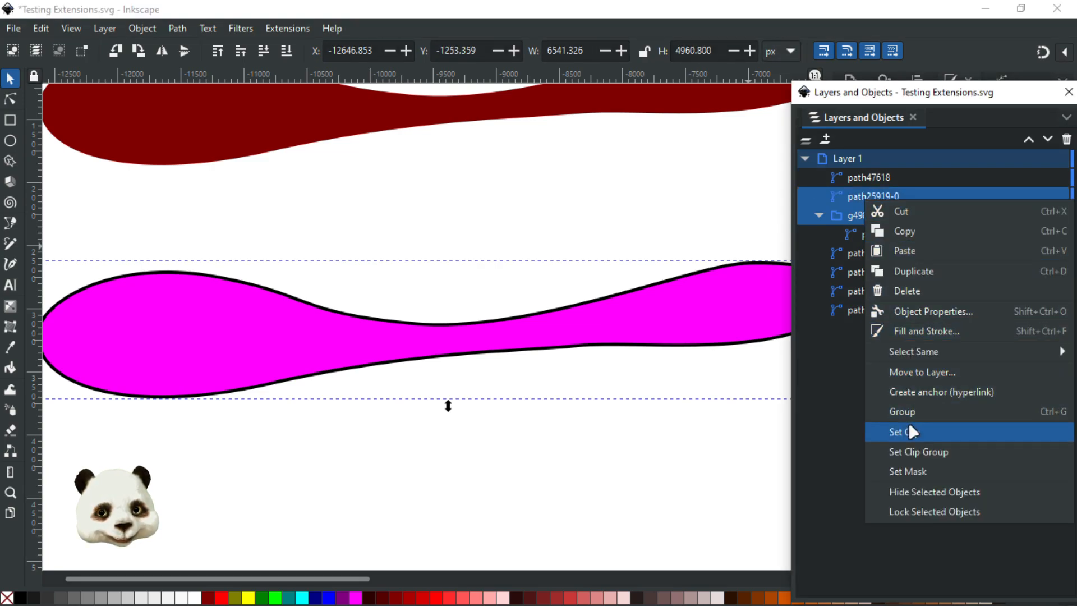
{"action": "left_click", "coordinate": [923, 431]}
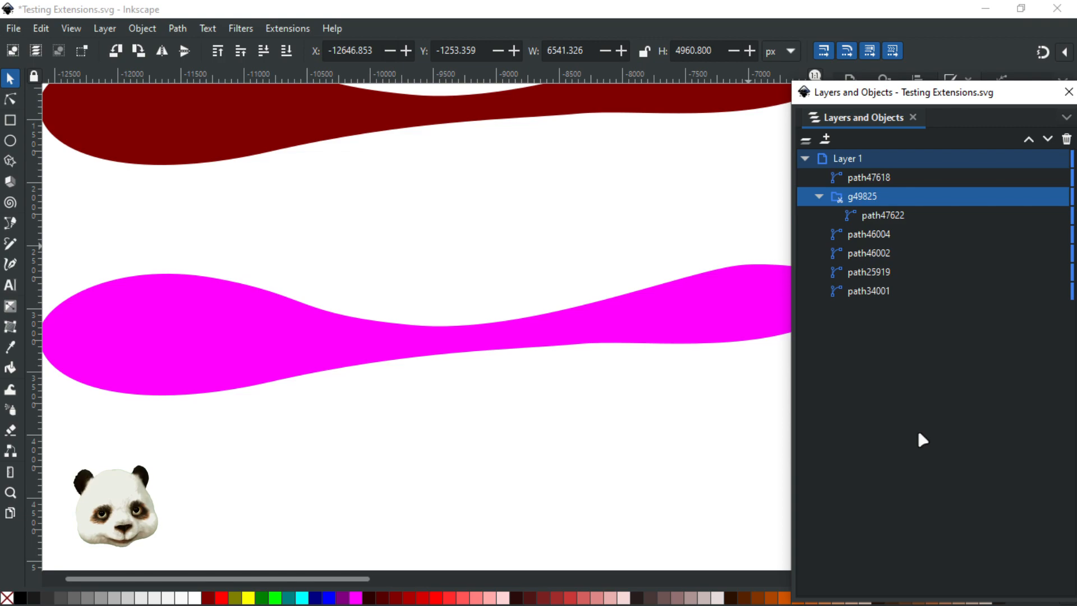
Step: Restack the magenta shape so that it lies directly above the pattern's group
{"action": "left_click", "coordinate": [339, 353]}
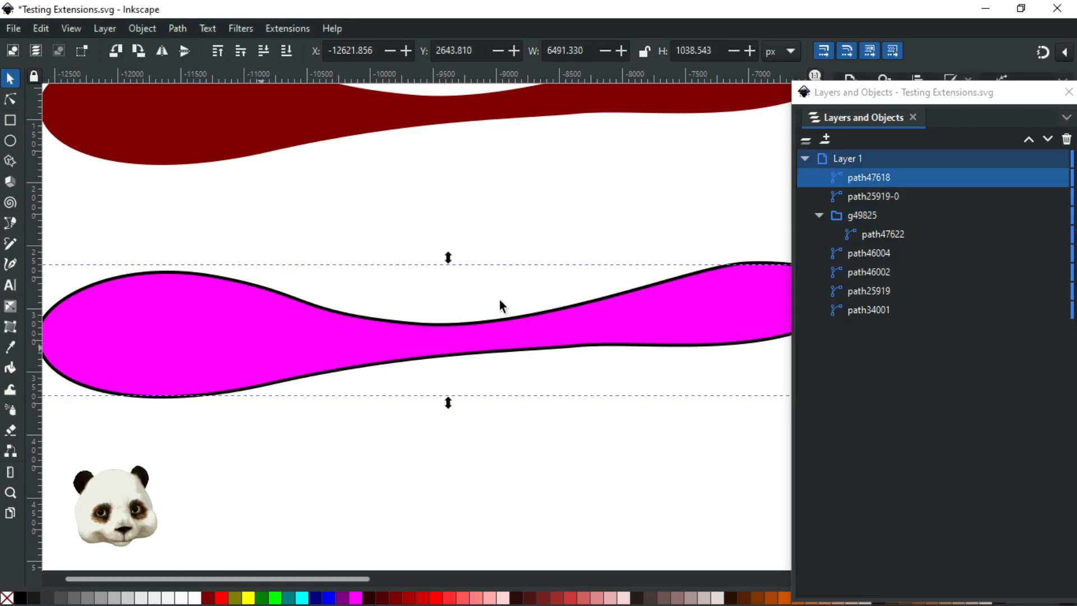
{"action": "key", "text": "Page_Down"}
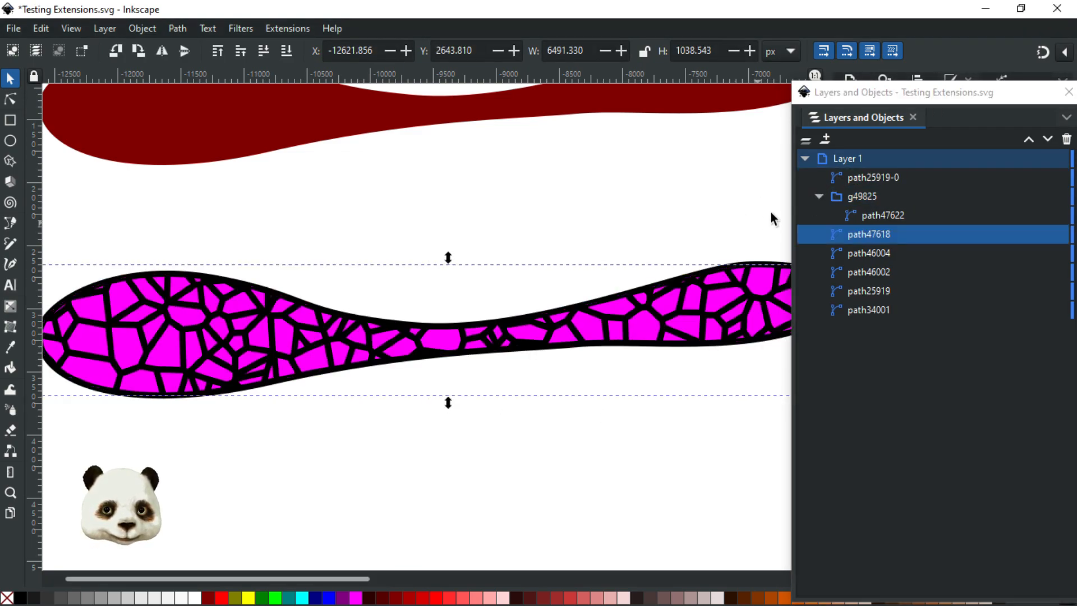
{"action": "key", "text": "Page_Up"}
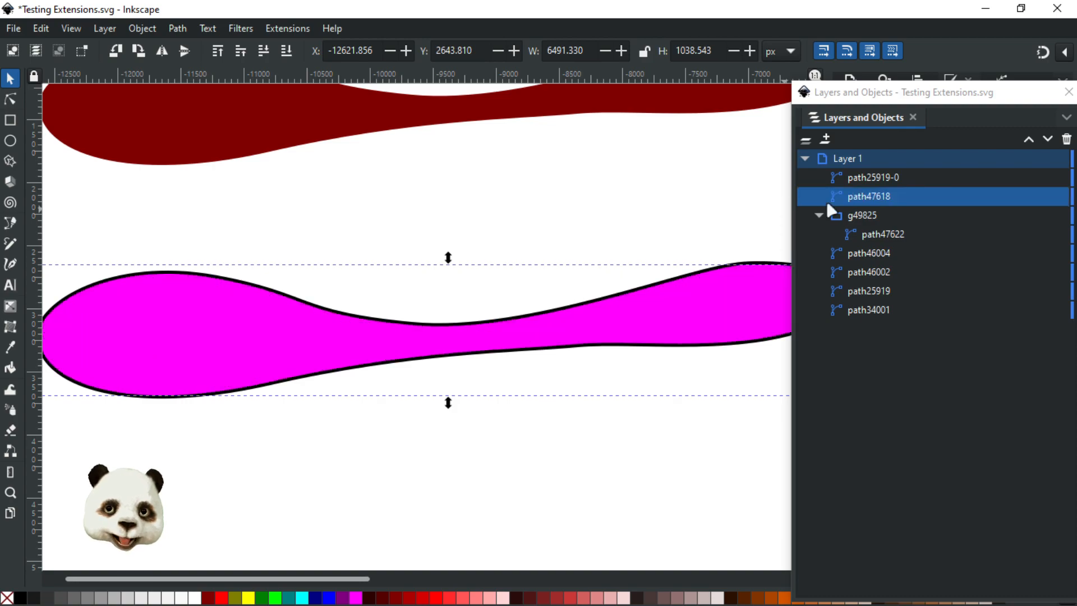
Step: Clip the pattern's group with the magenta shape and select the path inside the group
{"action": "left_click", "coordinate": [861, 219], "text": "ctrl"}
{"action": "right_click", "coordinate": [860, 218]}
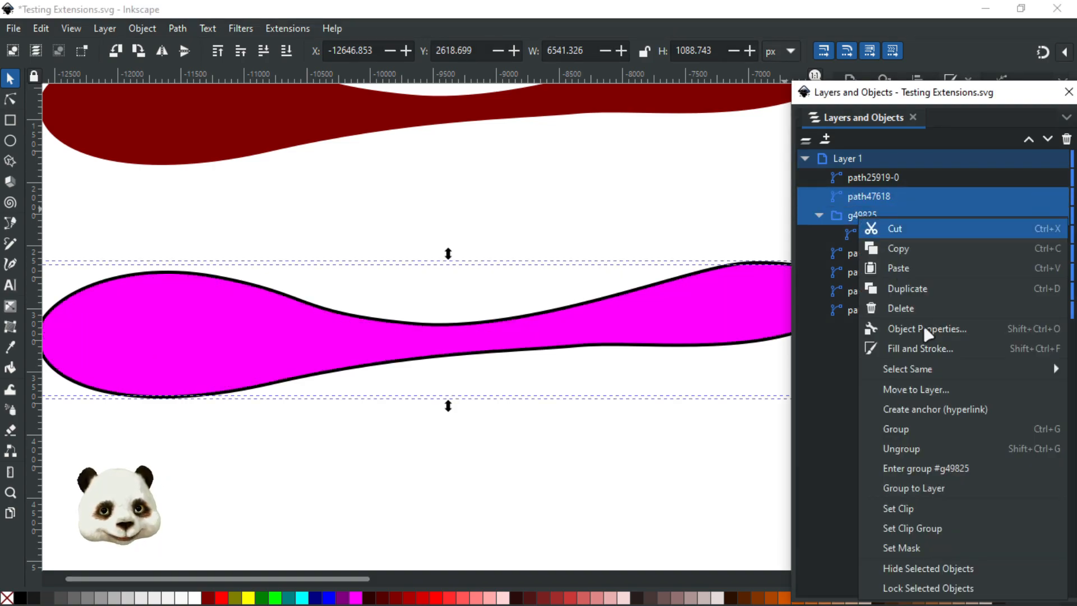
{"action": "left_click", "coordinate": [914, 506]}
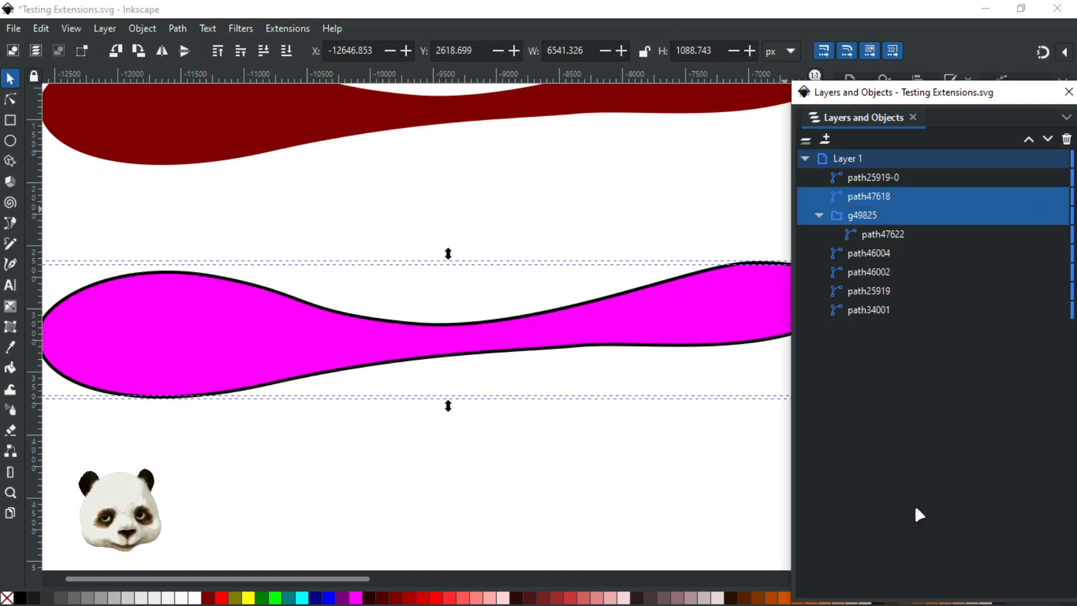
{"action": "left_click", "coordinate": [872, 217]}
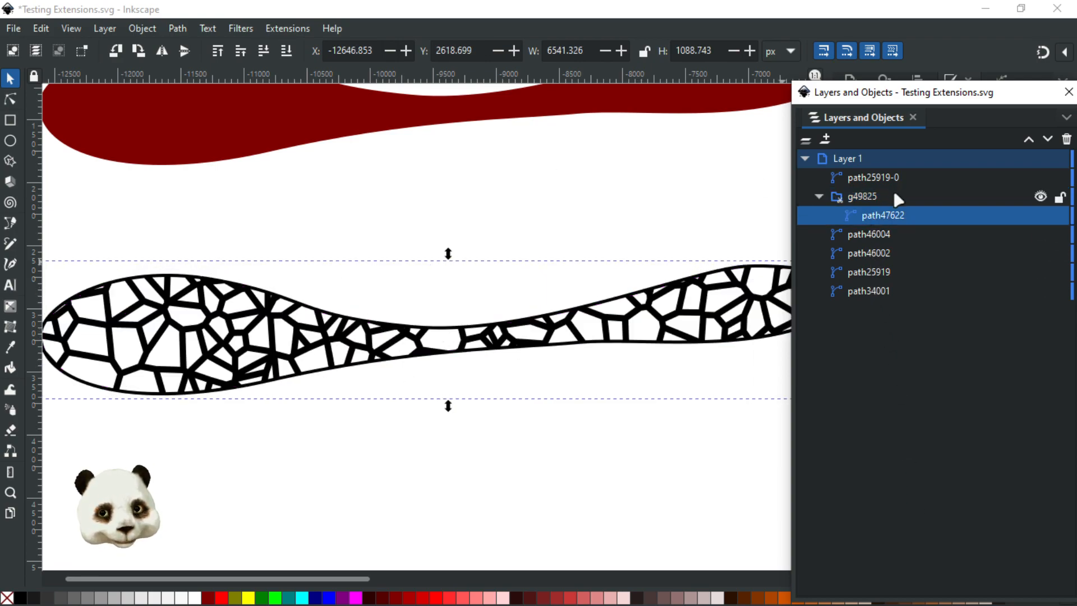
{"action": "mouse_move", "coordinate": [920, 92]}
{"action": "left_mouse_down"}
{"action": "mouse_move", "coordinate": [292, 89]}
{"action": "mouse_move", "coordinate": [1, 42]}
{"action": "left_mouse_up"}
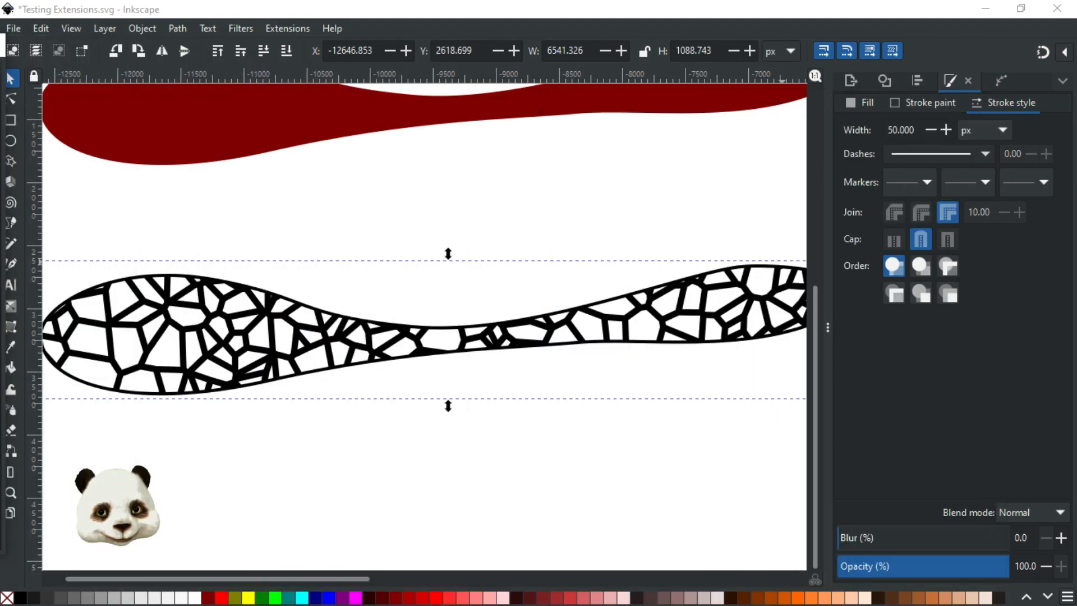
Step: Try scaling the clipped lattice down slightly from one corner, and undo the change
{"action": "key", "text": "3"}
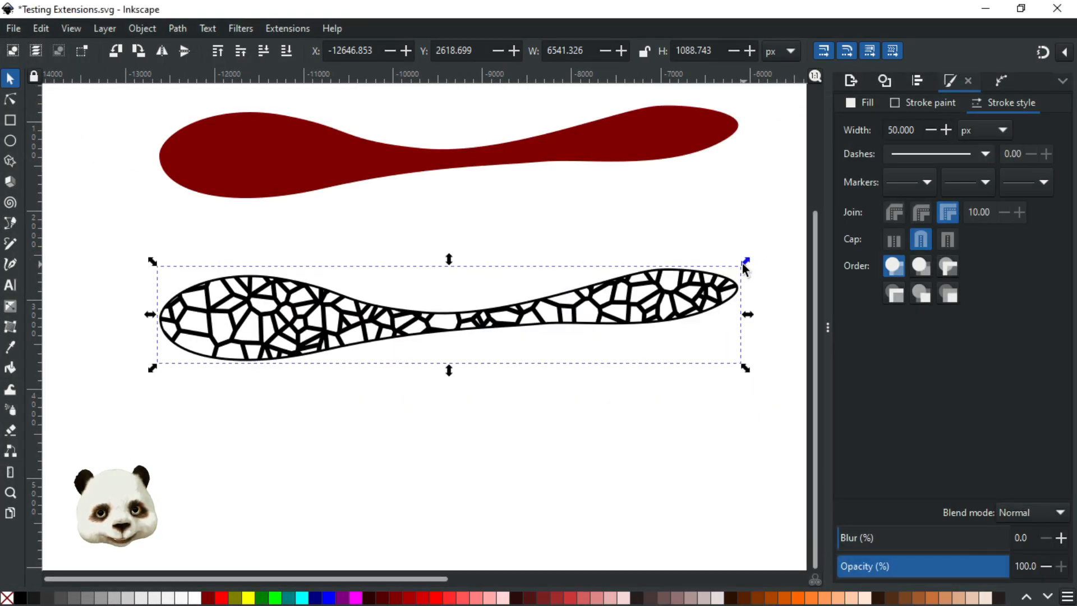
{"action": "left_click_drag", "start_coordinate": [743, 264], "coordinate": [731, 272]}
{"action": "key", "text": "ctrl+z"}
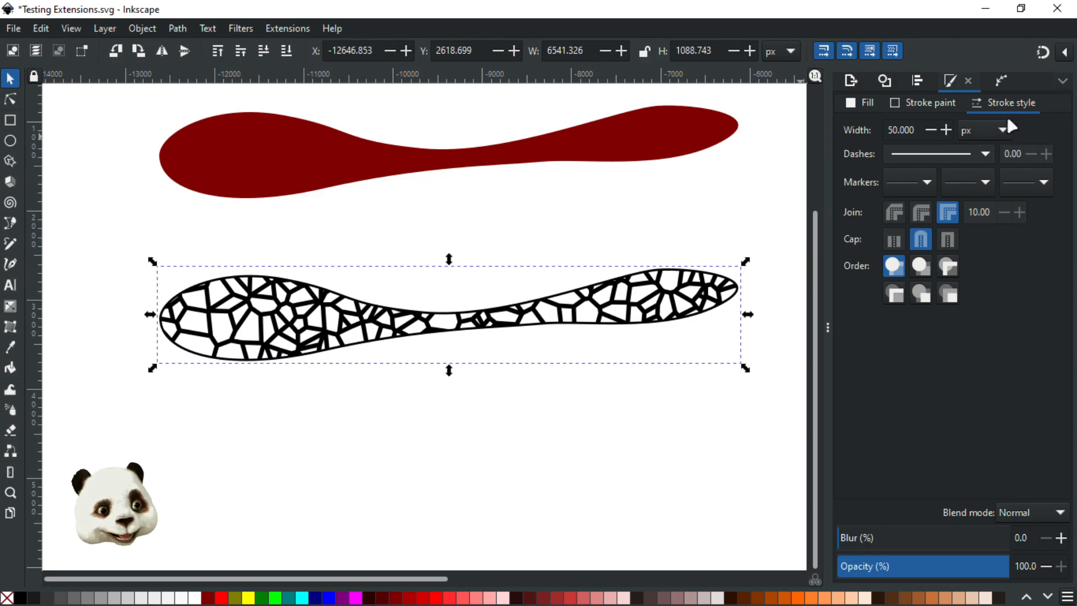
Step: Try a BSpline path effect on the lattice inside the clipped group, inspect its edges, and undo the effect
{"action": "left_click", "coordinate": [1001, 79]}
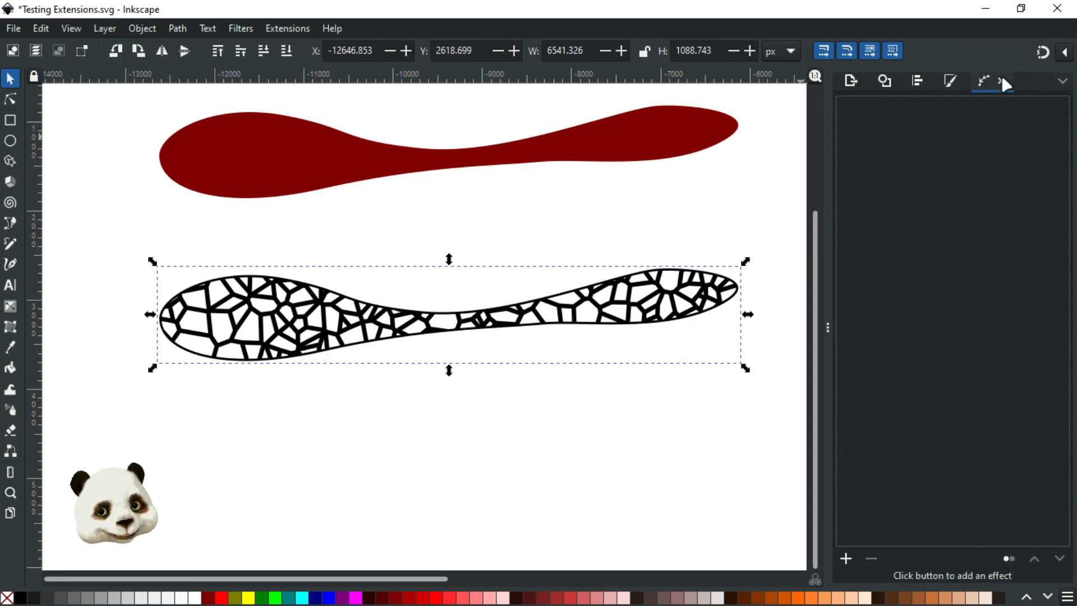
{"action": "left_click", "coordinate": [846, 559]}
{"action": "type", "text": "spl"}
{"action": "left_click", "coordinate": [180, 223]}
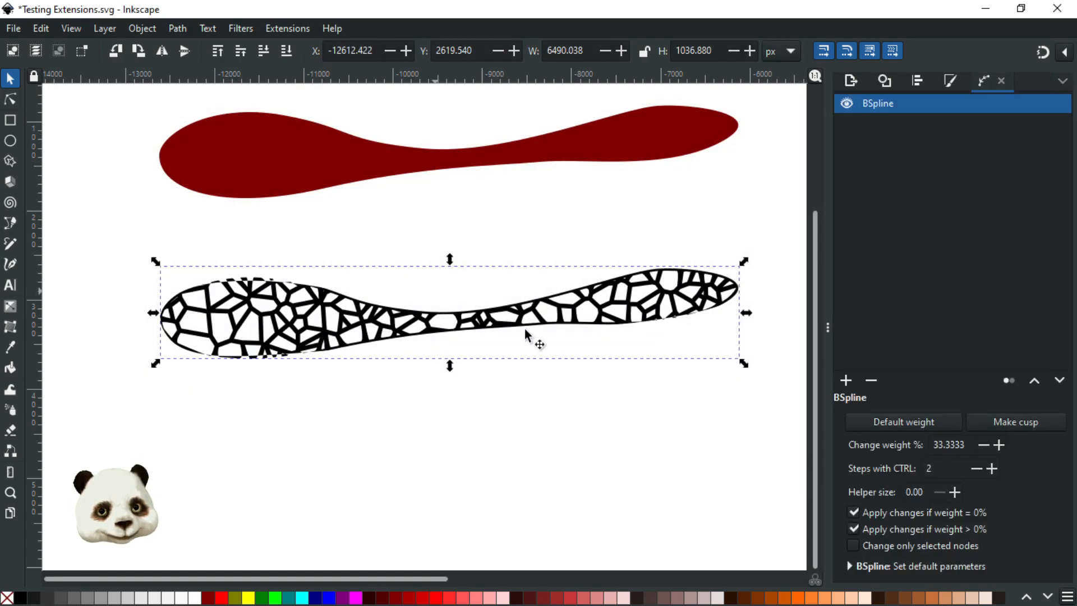
{"action": "scroll", "coordinate": [331, 308], "scroll_direction": "up", "scroll_amount": 2}
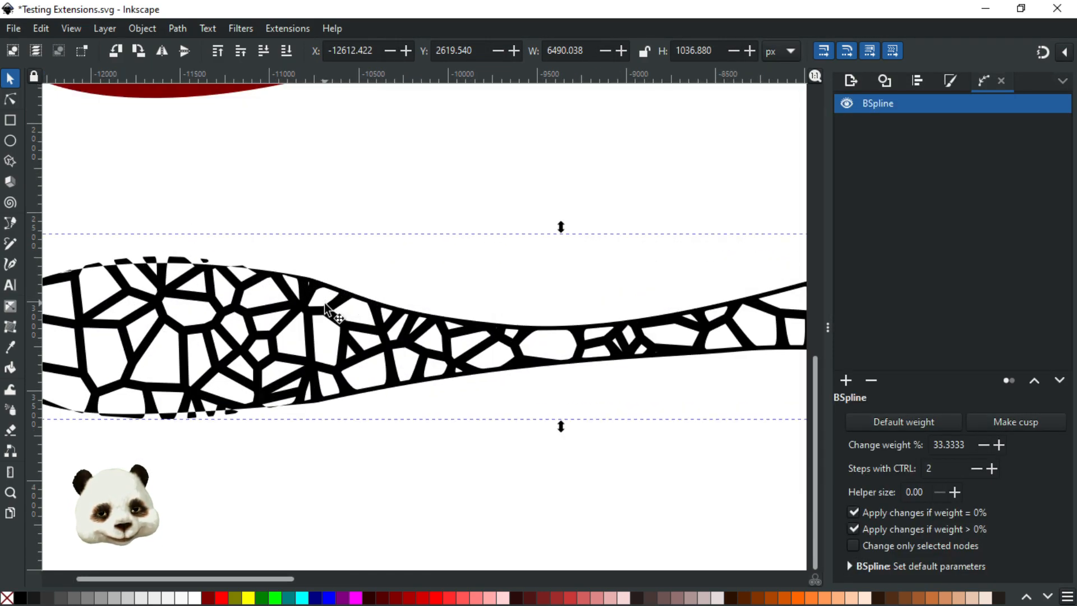
{"action": "scroll", "coordinate": [325, 301], "scroll_direction": "down", "scroll_amount": 1}
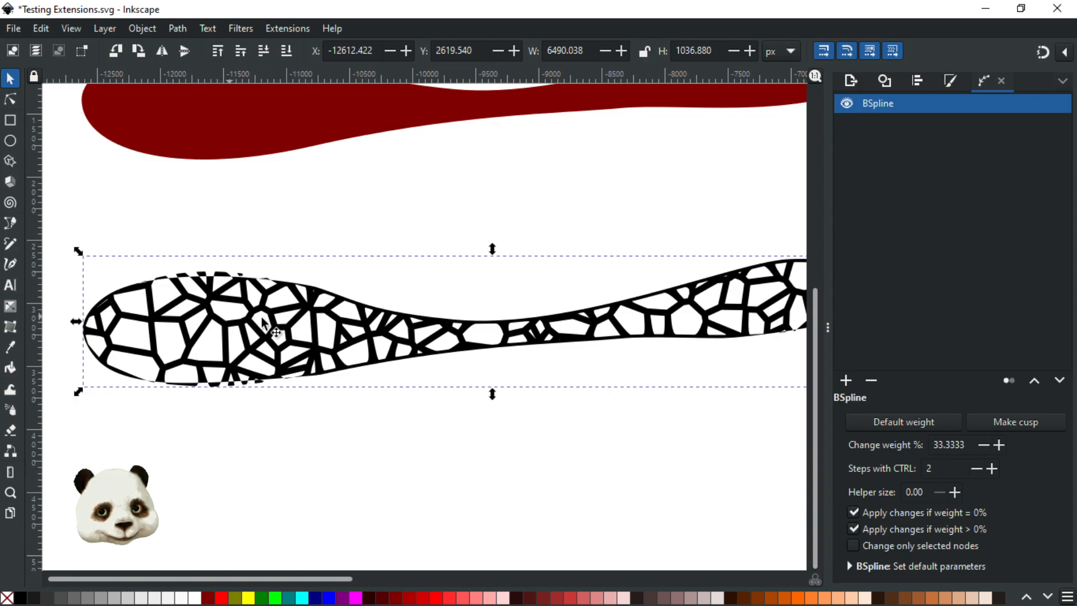
{"action": "scroll", "coordinate": [435, 345], "scroll_direction": "up", "scroll_amount": 3}
{"action": "scroll", "coordinate": [548, 373], "scroll_direction": "down", "scroll_amount": 2}
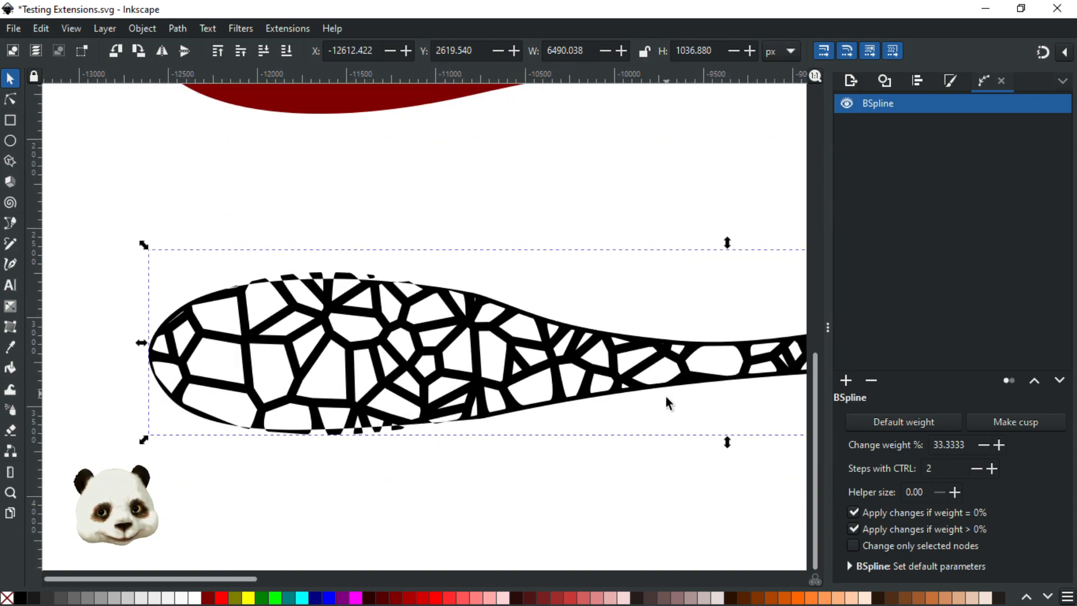
{"action": "scroll", "coordinate": [464, 376], "scroll_direction": "up", "scroll_amount": 1}
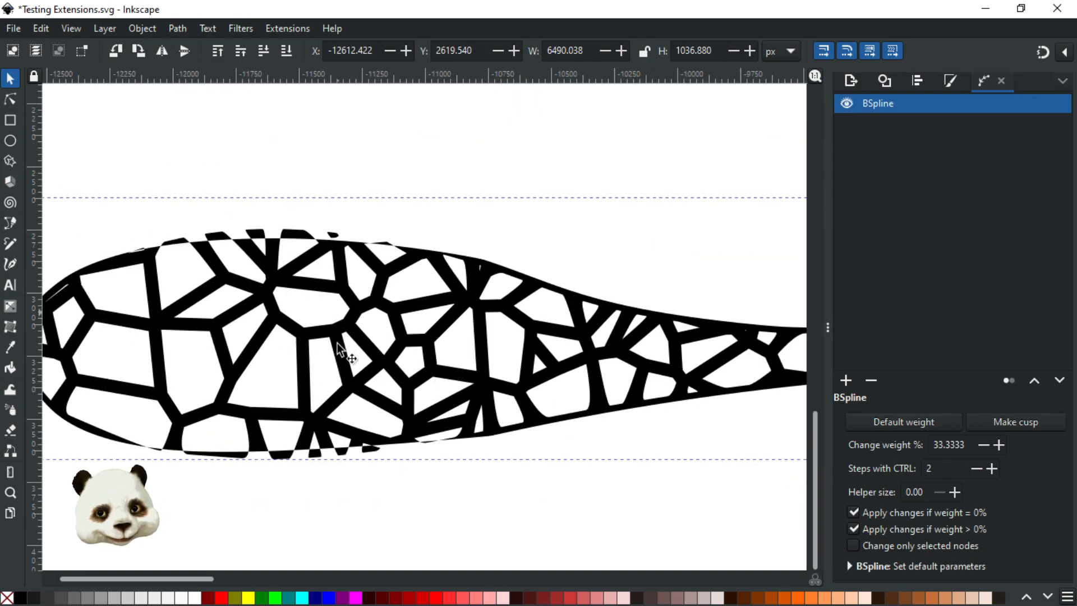
{"action": "scroll", "coordinate": [396, 379], "scroll_direction": "down", "scroll_amount": 1}
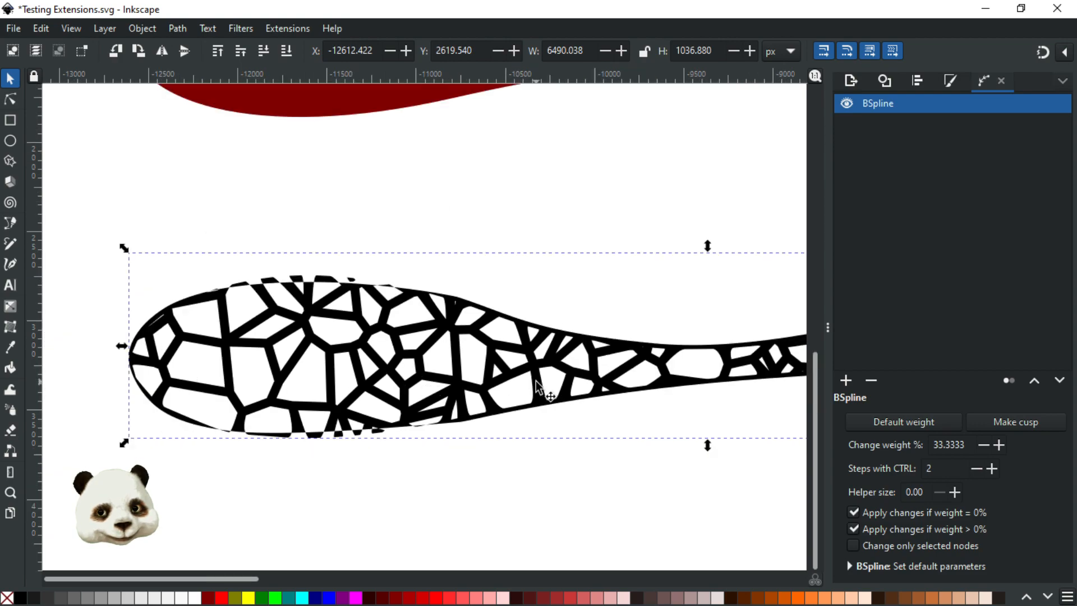
{"action": "key", "text": "ctrl+z"}
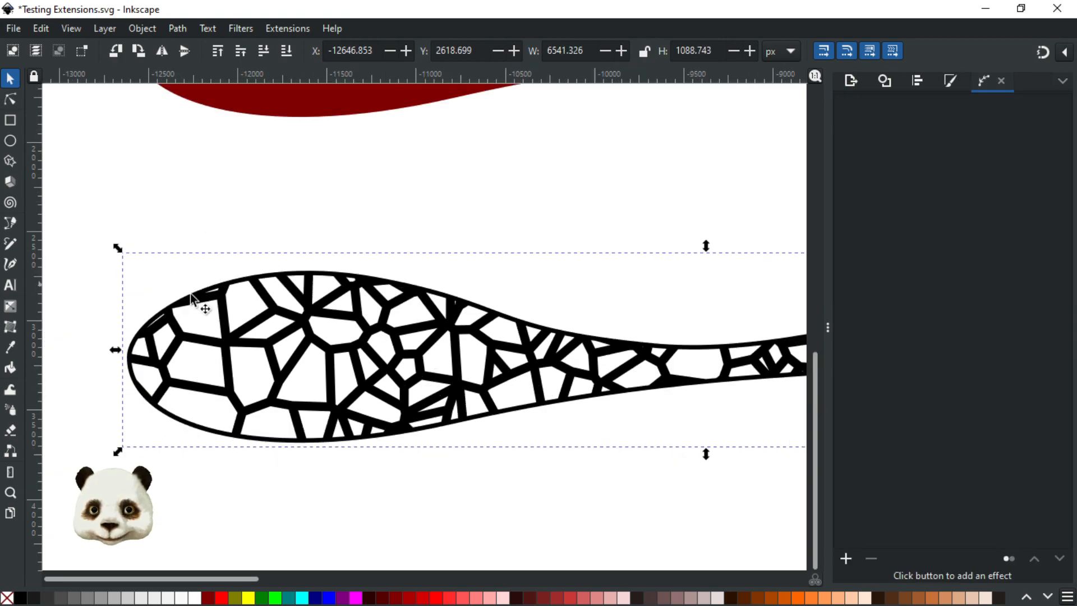
Step: Undo the clip on the pattern's group and remove the magenta shape covering the lattice
{"action": "key", "text": "ctrl+z"}
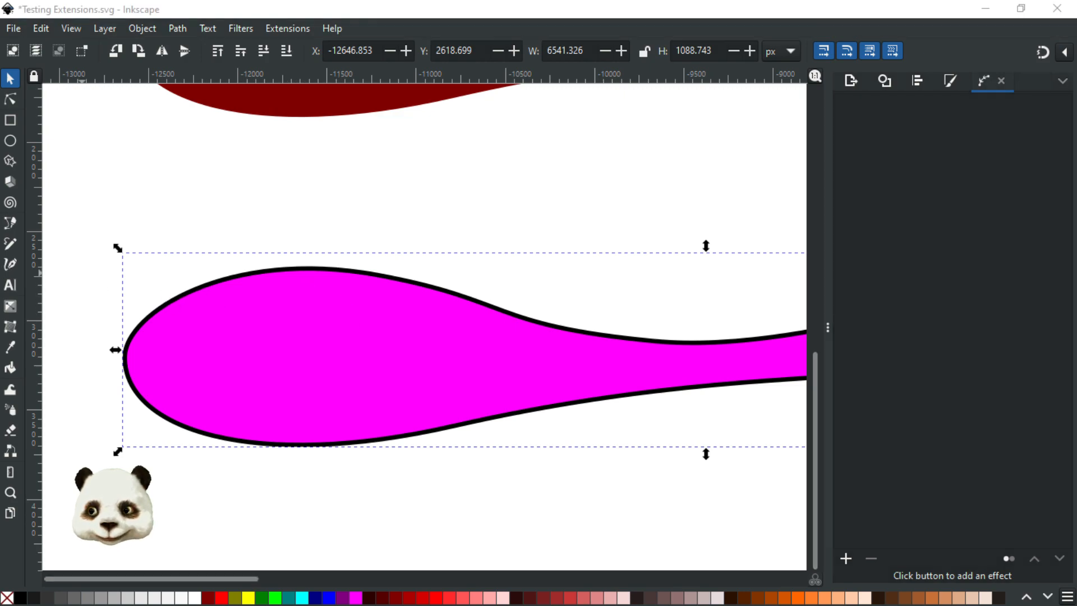
{"action": "key", "text": "ctrl+z"}
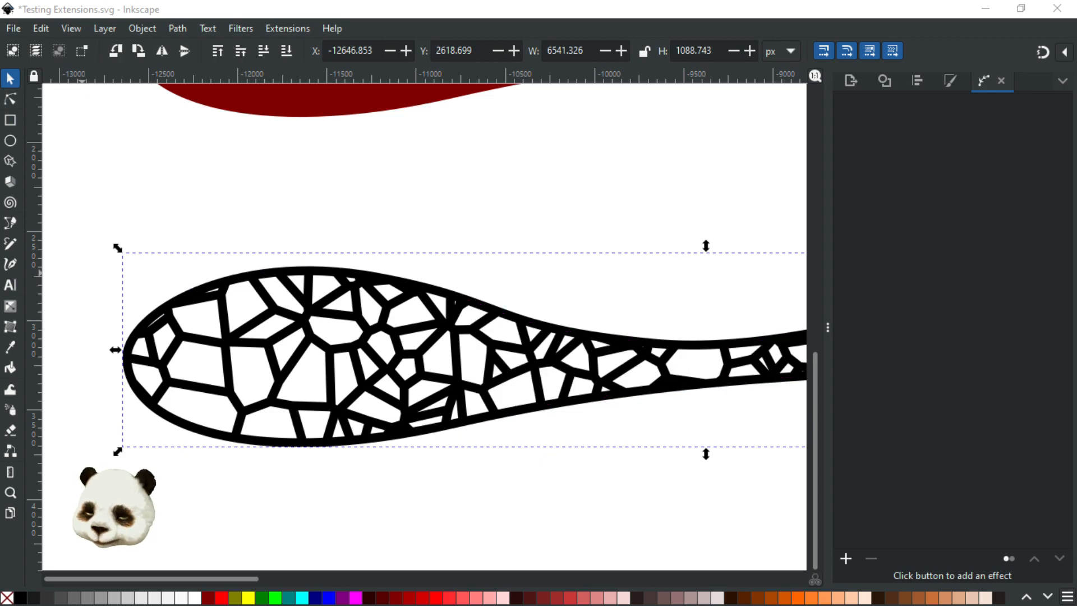
Step: Apply the BSpline path effect to the unclipped lattice path
{"action": "left_click", "coordinate": [845, 558]}
{"action": "left_click", "coordinate": [195, 214]}
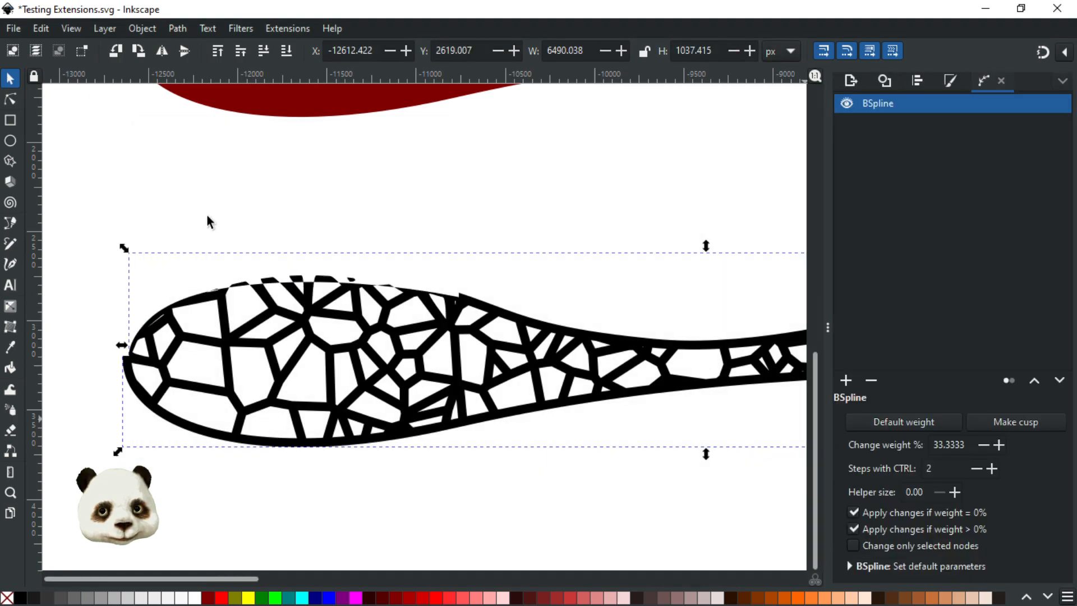
Step: Examine how the BSpline effect shapes the lattice's outer edge, cells and narrow neck
{"action": "scroll", "coordinate": [600, 306], "scroll_direction": "down", "scroll_amount": 2}
{"action": "scroll", "coordinate": [741, 341], "scroll_direction": "up", "scroll_amount": 2}
{"action": "scroll", "coordinate": [740, 337], "scroll_direction": "down", "scroll_amount": 3}
{"action": "scroll", "coordinate": [561, 375], "scroll_direction": "down", "scroll_amount": 1}
{"action": "scroll", "coordinate": [309, 359], "scroll_direction": "up", "scroll_amount": 3}
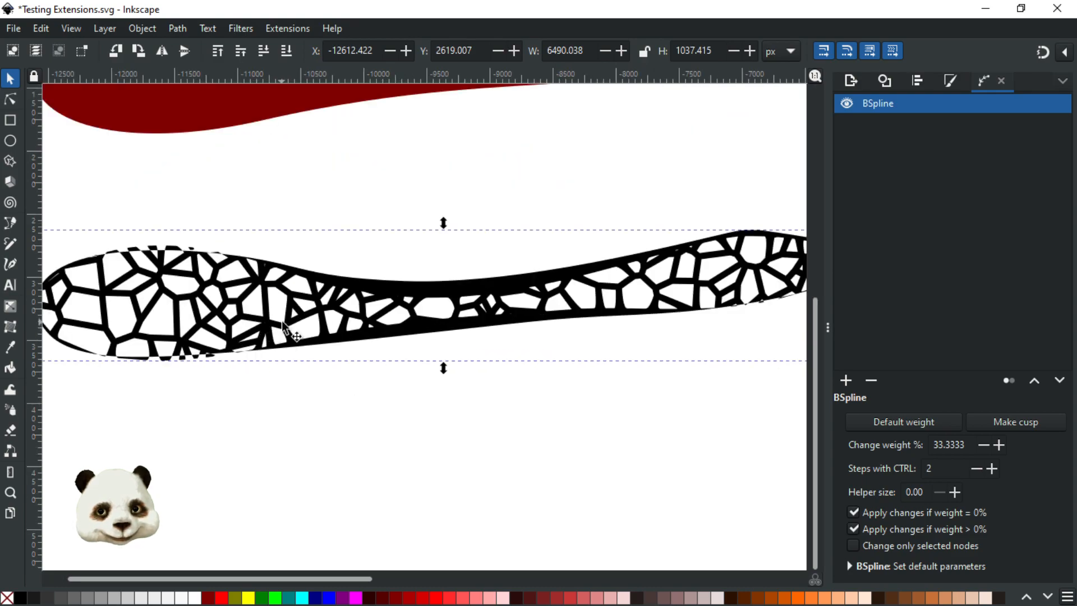
{"action": "scroll", "coordinate": [109, 255], "scroll_direction": "up", "scroll_amount": 2}
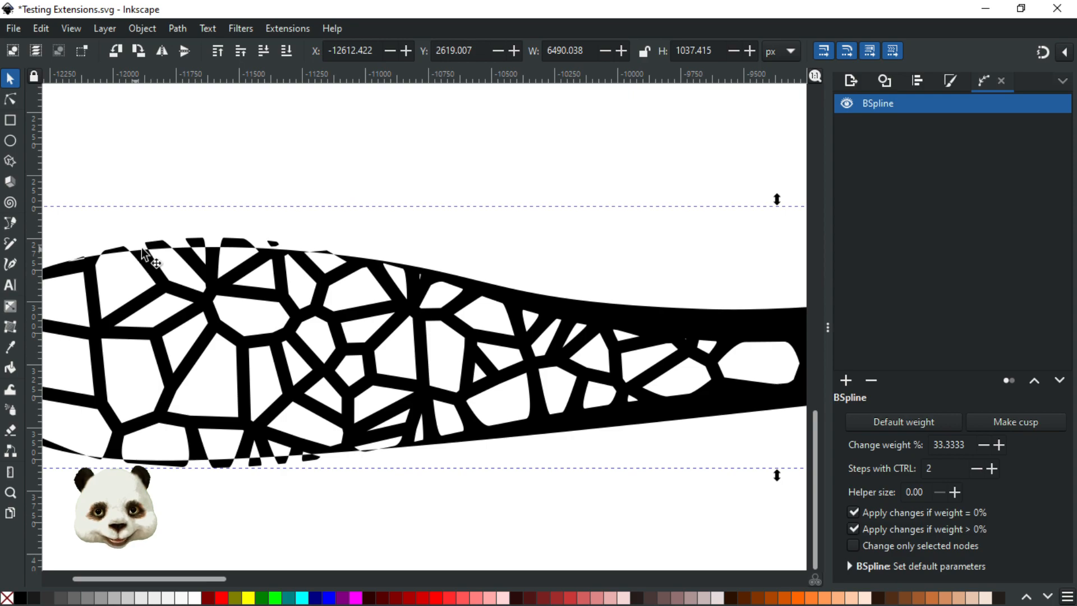
{"action": "scroll", "coordinate": [144, 255], "scroll_direction": "down", "scroll_amount": 1}
{"action": "scroll", "coordinate": [281, 439], "scroll_direction": "up", "scroll_amount": 1}
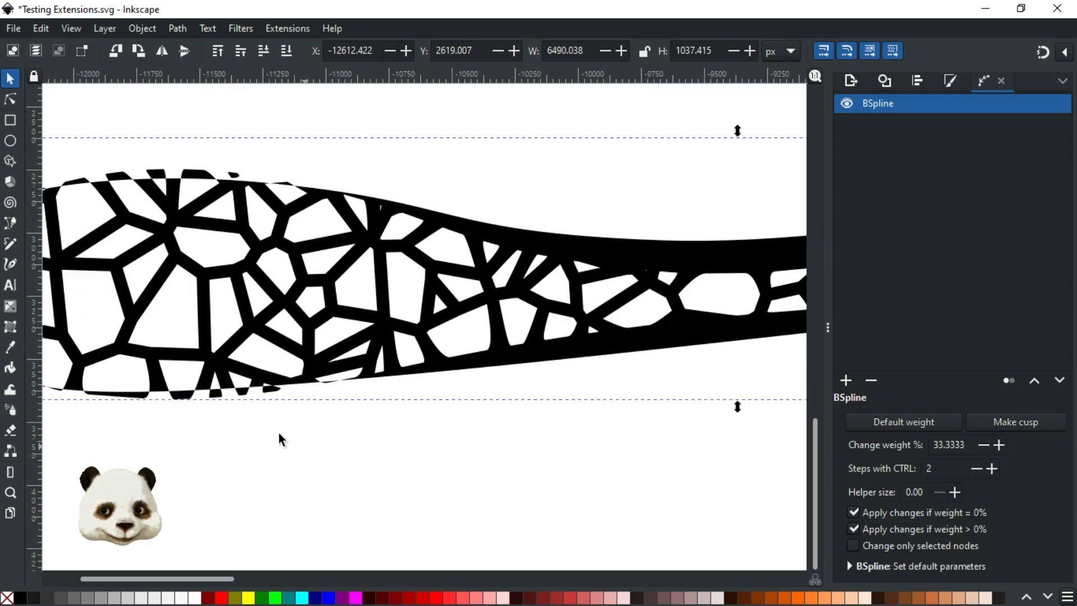
{"action": "scroll", "coordinate": [298, 435], "scroll_direction": "up", "scroll_amount": 1}
{"action": "scroll", "coordinate": [350, 392], "scroll_direction": "down", "scroll_amount": 1}
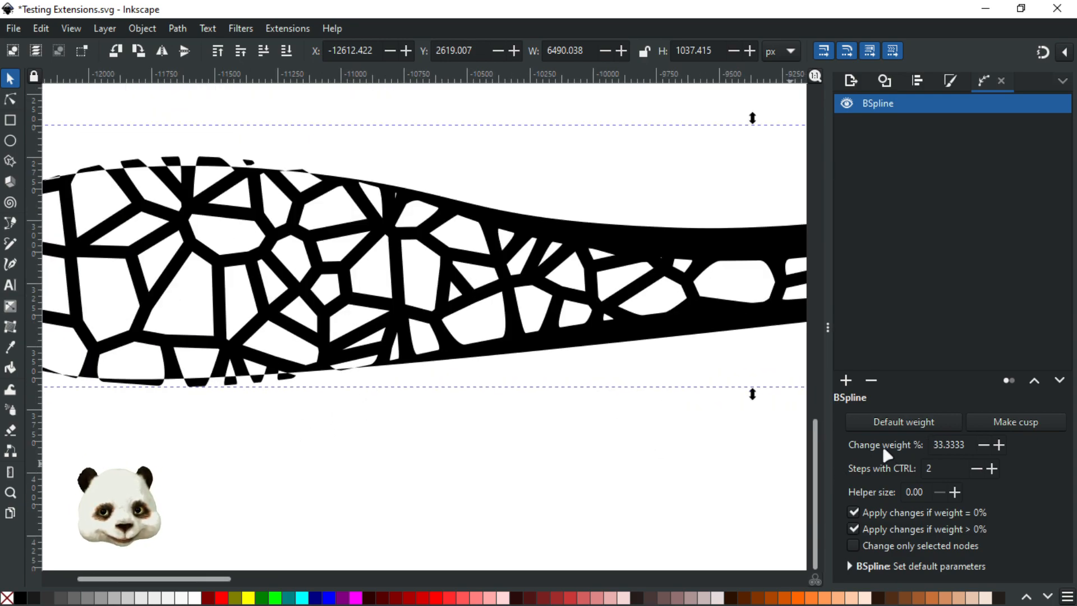
Step: Set the BSpline effect's weight to 20.3333 % and its steps with CTRL to 1
{"action": "left_click_drag", "start_coordinate": [941, 445], "coordinate": [930, 445]}
{"action": "type", "text": "20"}
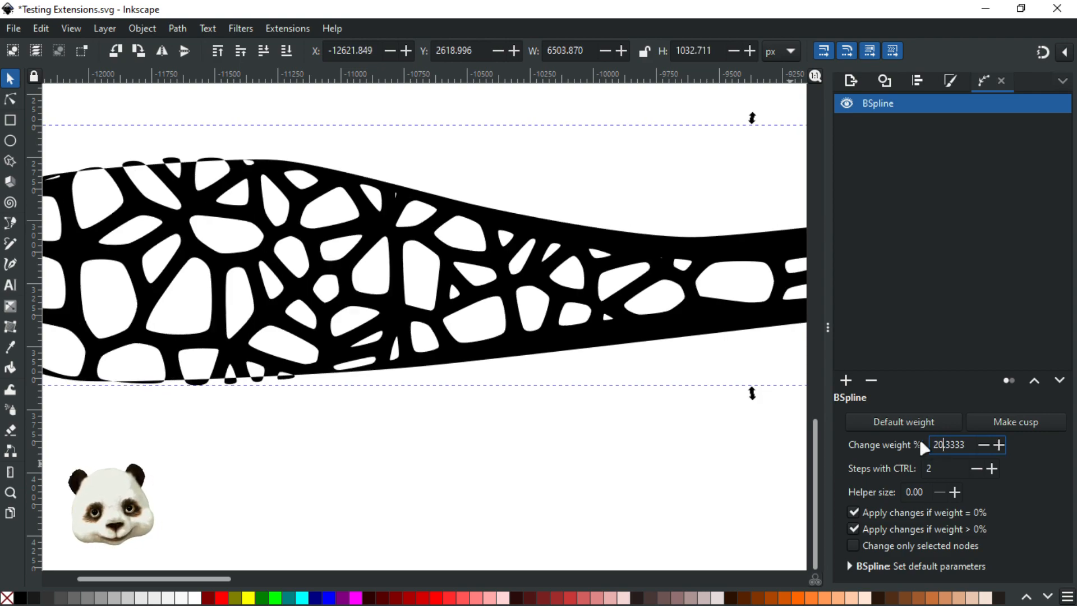
{"action": "left_click", "coordinate": [938, 468]}
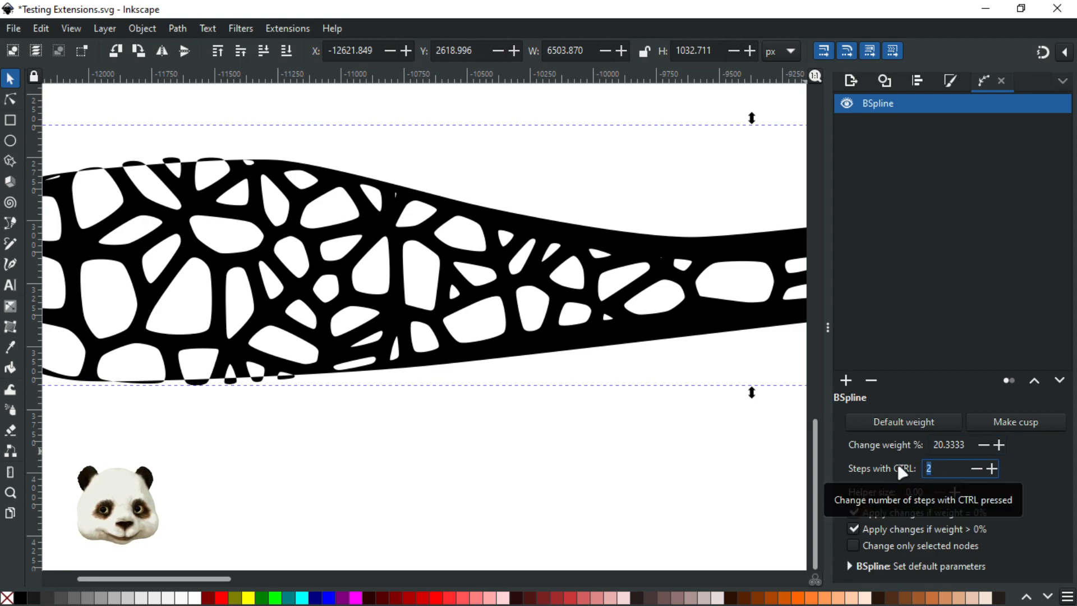
{"action": "type", "text": "1"}
{"action": "left_click", "coordinate": [955, 447]}
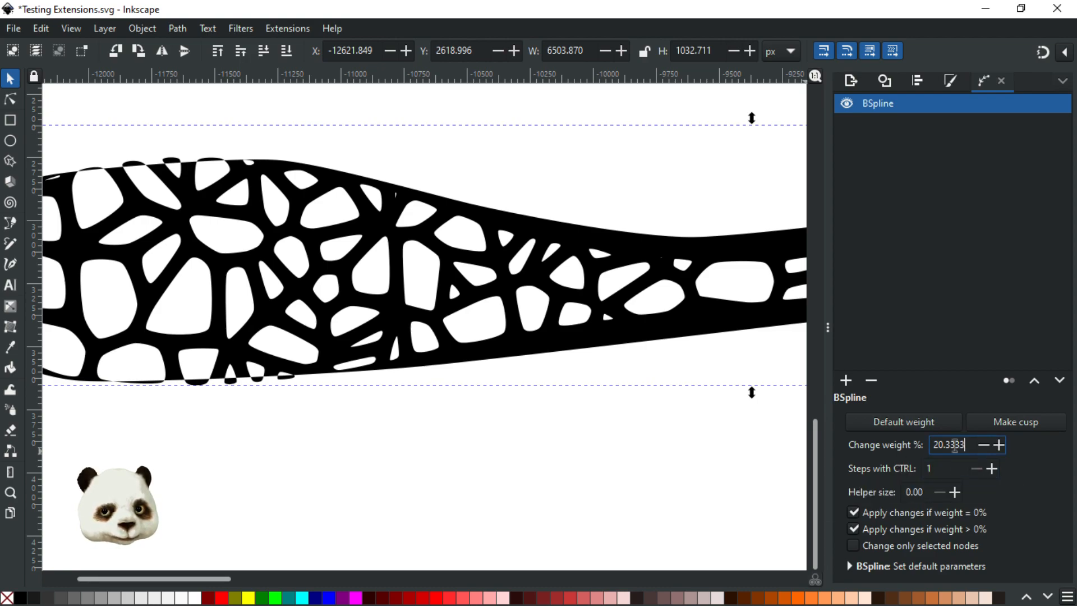
Step: Set the BSpline effect's steps with CTRL to 10 and enable changing only selected nodes
{"action": "scroll", "coordinate": [516, 348], "scroll_direction": "down", "scroll_amount": 2}
{"action": "scroll", "coordinate": [516, 348], "scroll_direction": "up", "scroll_amount": 1}
{"action": "left_click", "coordinate": [928, 467]}
{"action": "type", "text": "0"}
{"action": "left_click", "coordinate": [952, 445]}
{"action": "left_click", "coordinate": [853, 545]}
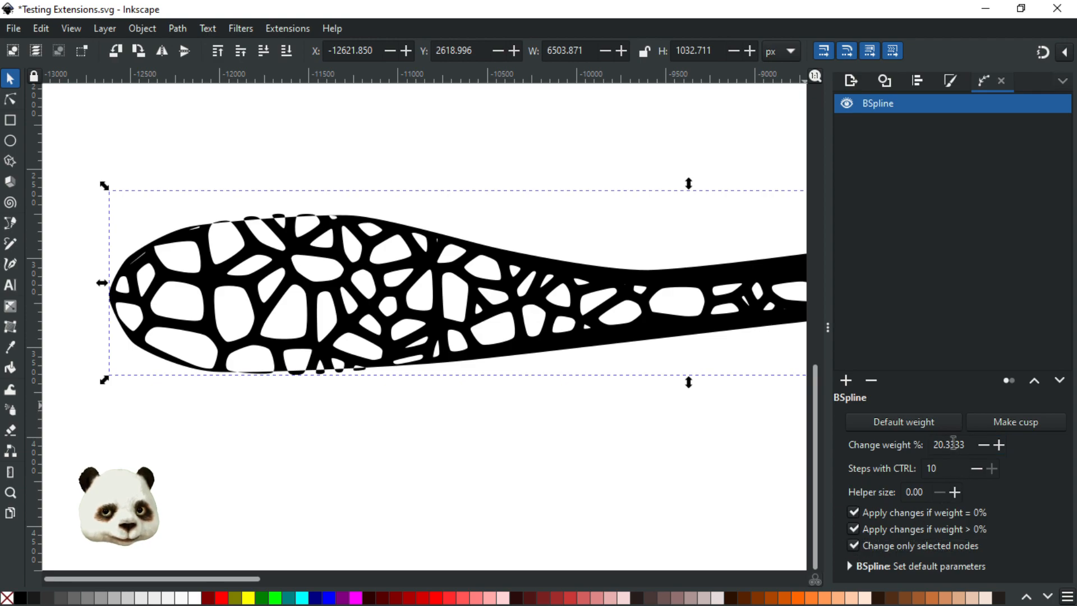
Step: Disable changing only selected nodes for the BSpline effect and apply its default weight to the lattice
{"action": "left_click", "coordinate": [935, 469]}
{"action": "left_click", "coordinate": [858, 550]}
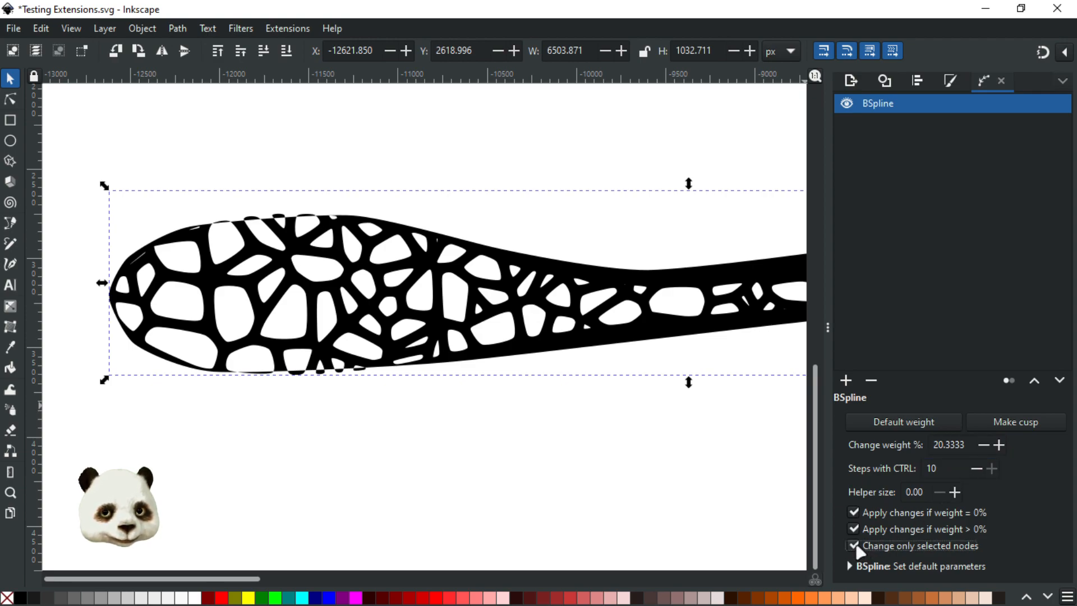
{"action": "left_click", "coordinate": [904, 423]}
{"action": "scroll", "coordinate": [639, 464], "scroll_direction": "down", "scroll_amount": 2}
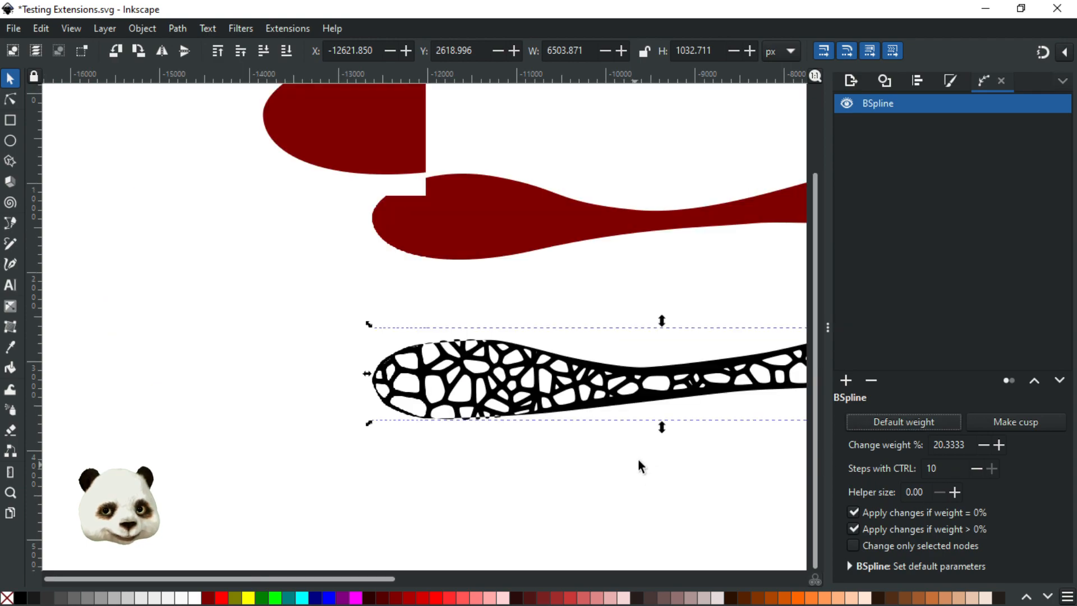
{"action": "scroll", "coordinate": [735, 433], "scroll_direction": "up", "scroll_amount": 2}
{"action": "scroll", "coordinate": [377, 422], "scroll_direction": "down", "scroll_amount": 1}
{"action": "scroll", "coordinate": [363, 420], "scroll_direction": "up", "scroll_amount": 1}
{"action": "scroll", "coordinate": [345, 423], "scroll_direction": "down", "scroll_amount": 1}
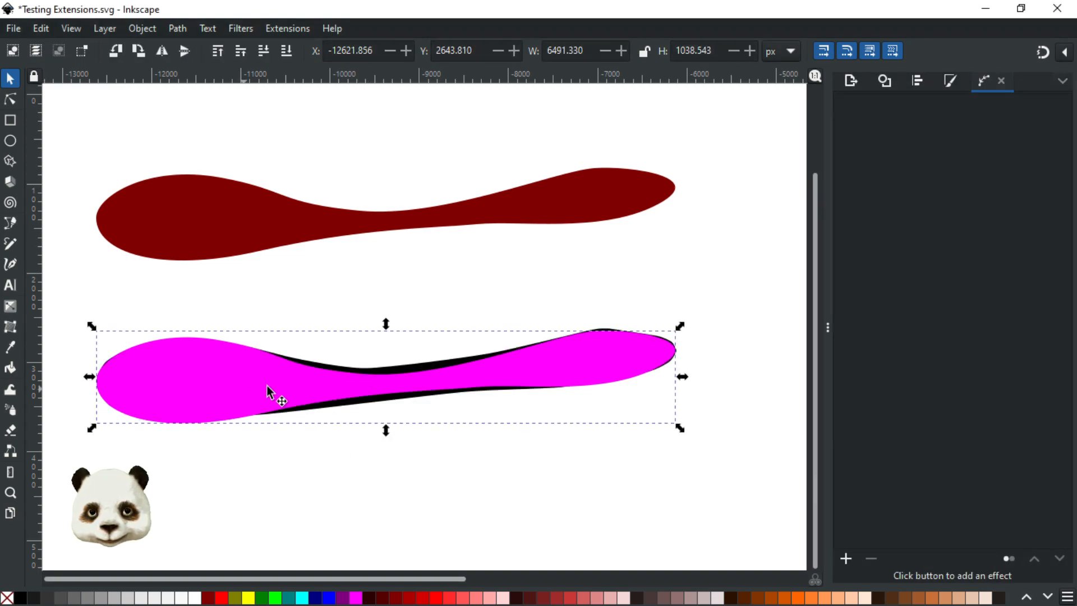
Step: Clip the lattice to the outline of the magenta shape lying over it
{"action": "left_click", "coordinate": [387, 371]}
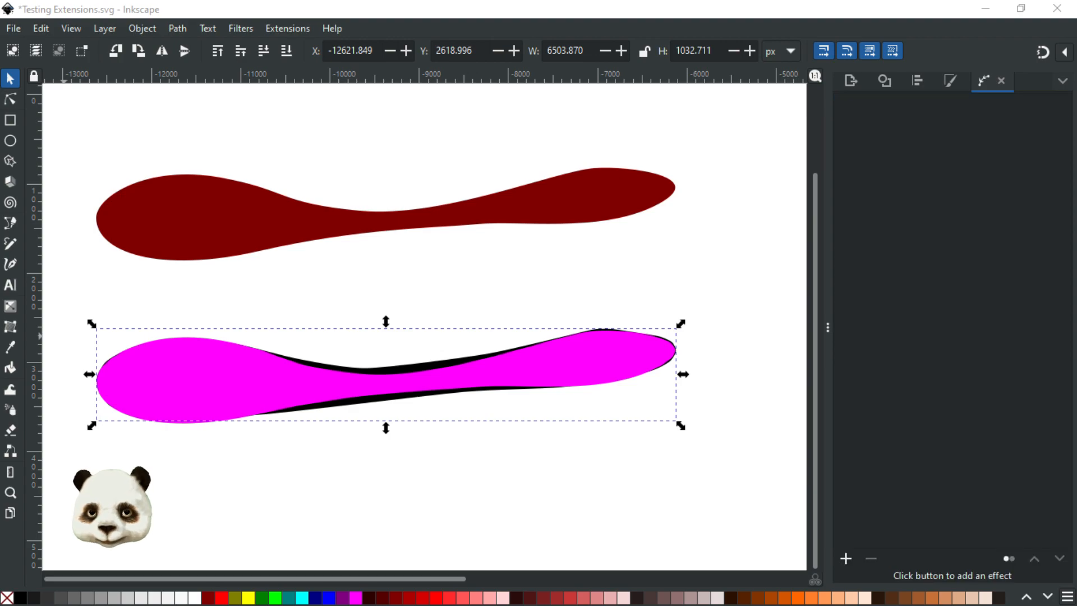
{"action": "left_click", "coordinate": [387, 382], "text": "shift"}
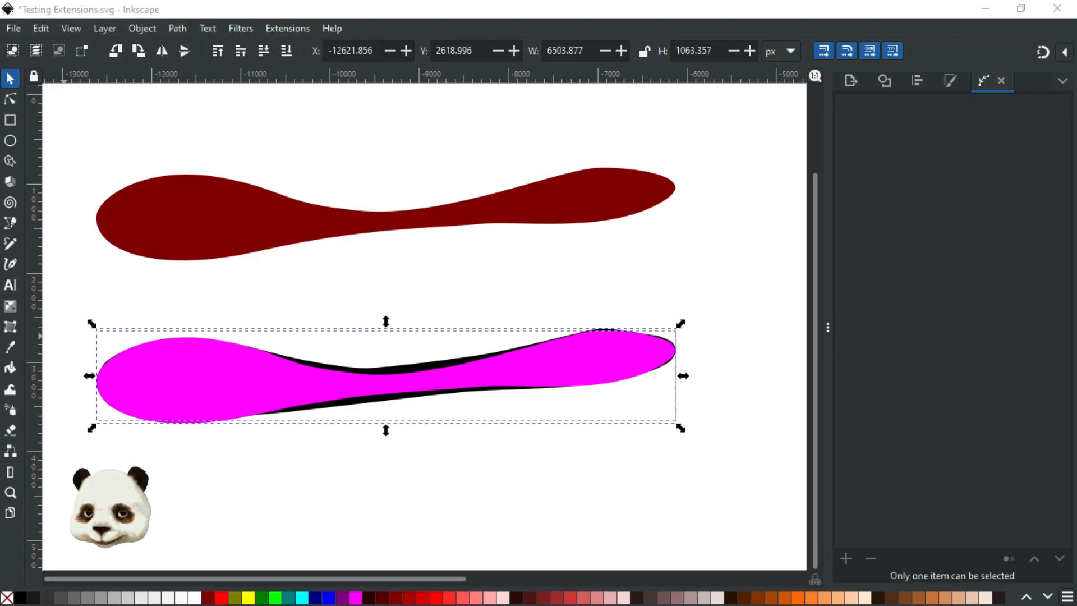
{"action": "key", "text": "ctrl+asterisk"}
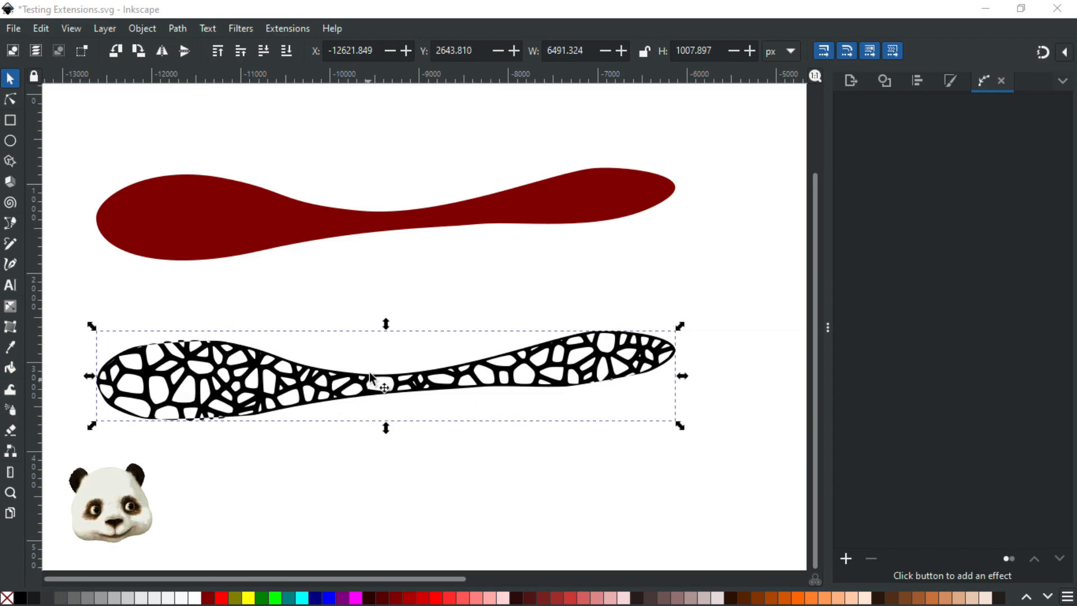
Step: Fill the clipped BSpline lattice with the same dark red as the solid shape above it
{"action": "scroll", "coordinate": [370, 376], "scroll_direction": "up", "scroll_amount": 1}
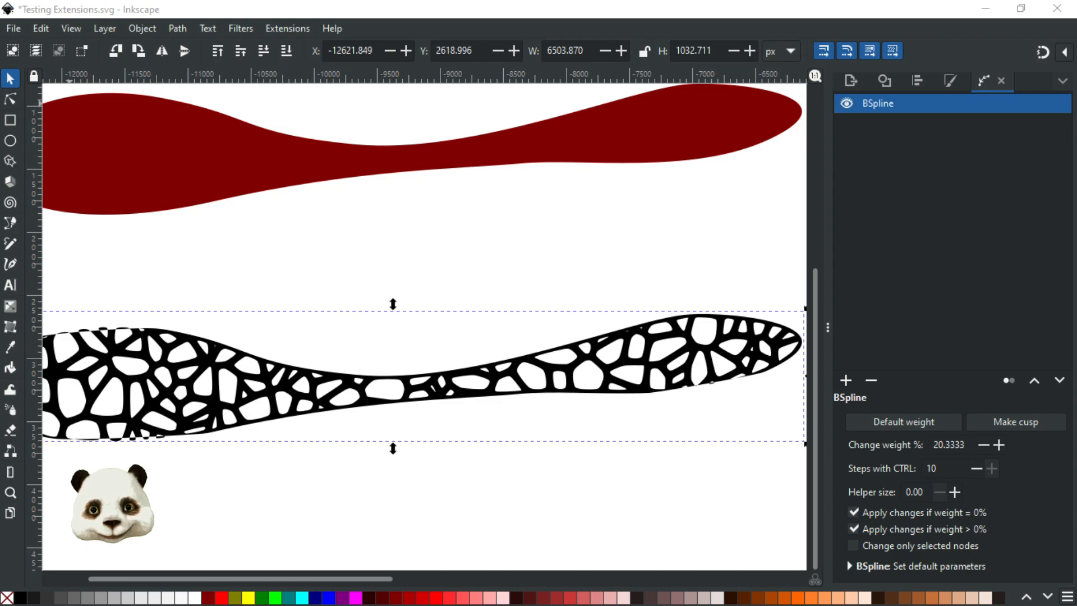
{"action": "left_click_drag", "start_coordinate": [492, 290], "coordinate": [597, 247]}
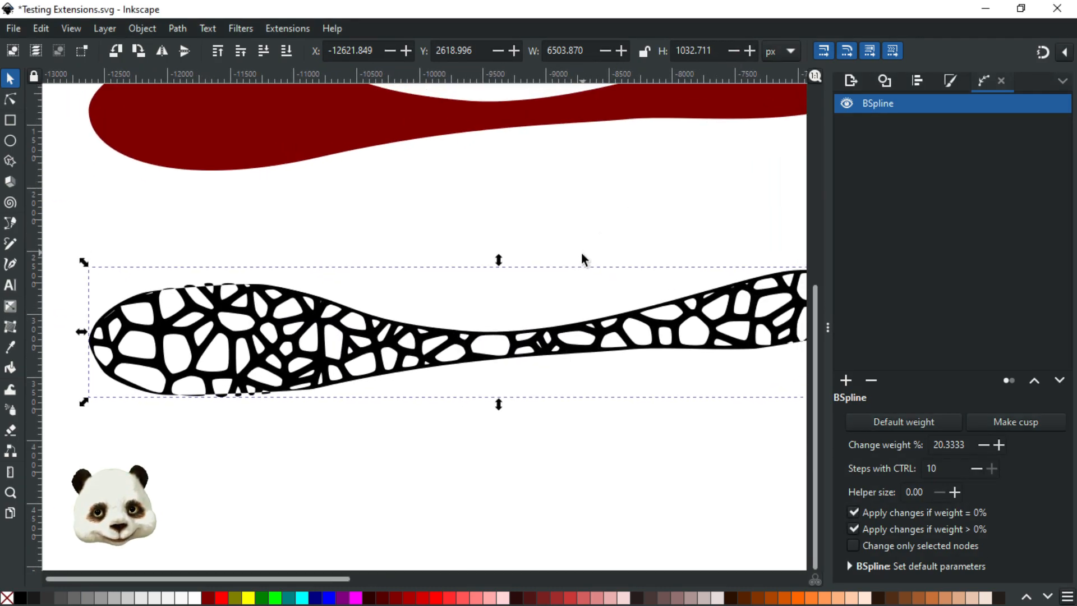
{"action": "scroll", "coordinate": [582, 253], "scroll_direction": "down", "scroll_amount": 1}
{"action": "left_click", "coordinate": [656, 378]}
{"action": "left_click_drag", "start_coordinate": [589, 384], "coordinate": [505, 416]}
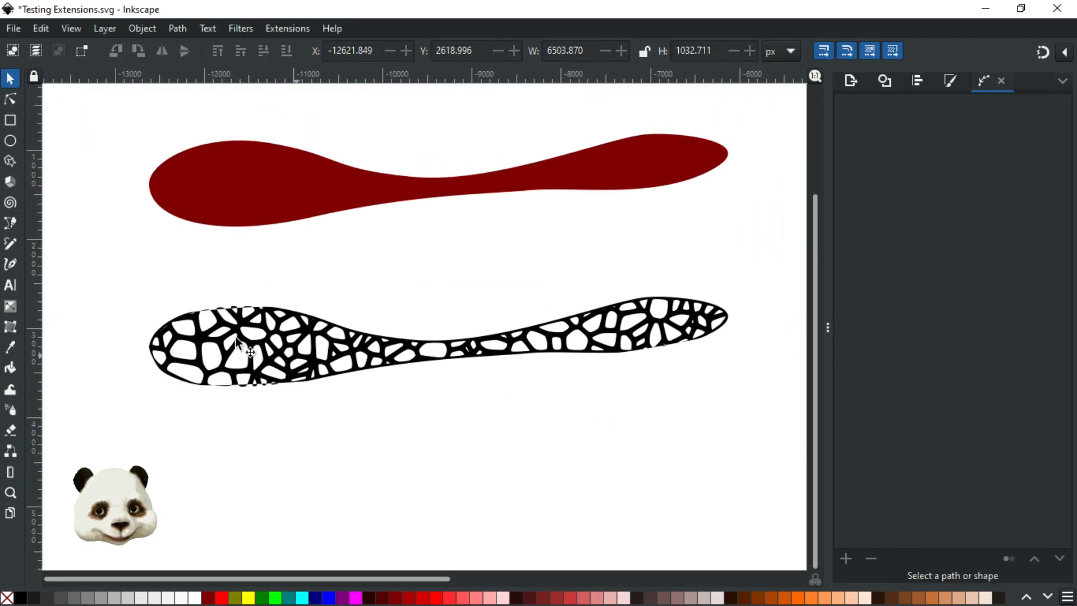
{"action": "left_click", "coordinate": [279, 351]}
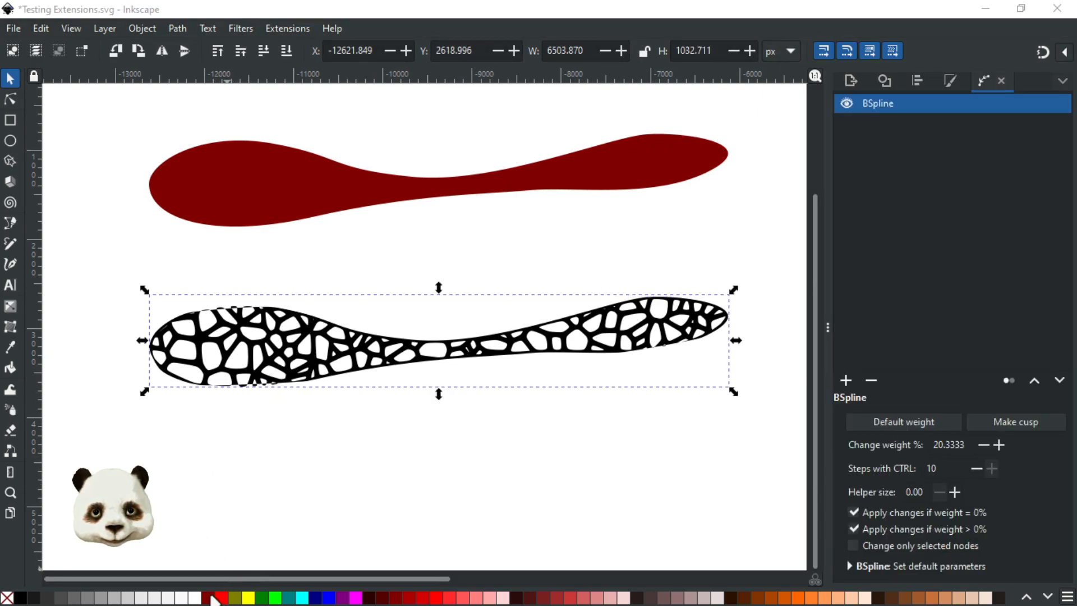
{"action": "left_click", "coordinate": [211, 596]}
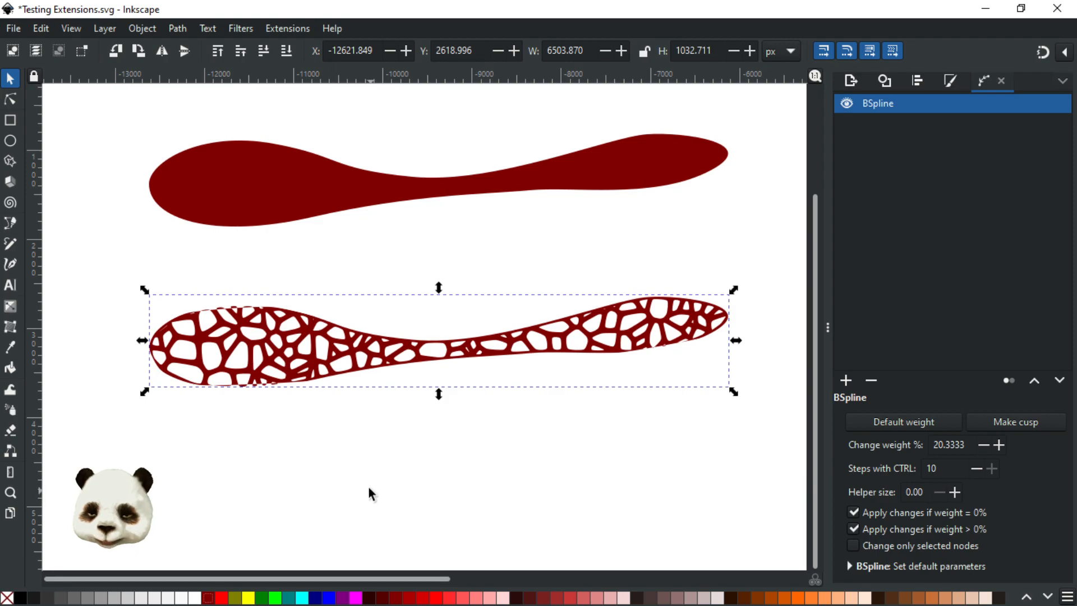
Step: Add a linear gradient along the lattice toward its narrower end and make the end stop an opaque darker red, RGBA 470808ff
{"action": "key", "text": "g"}
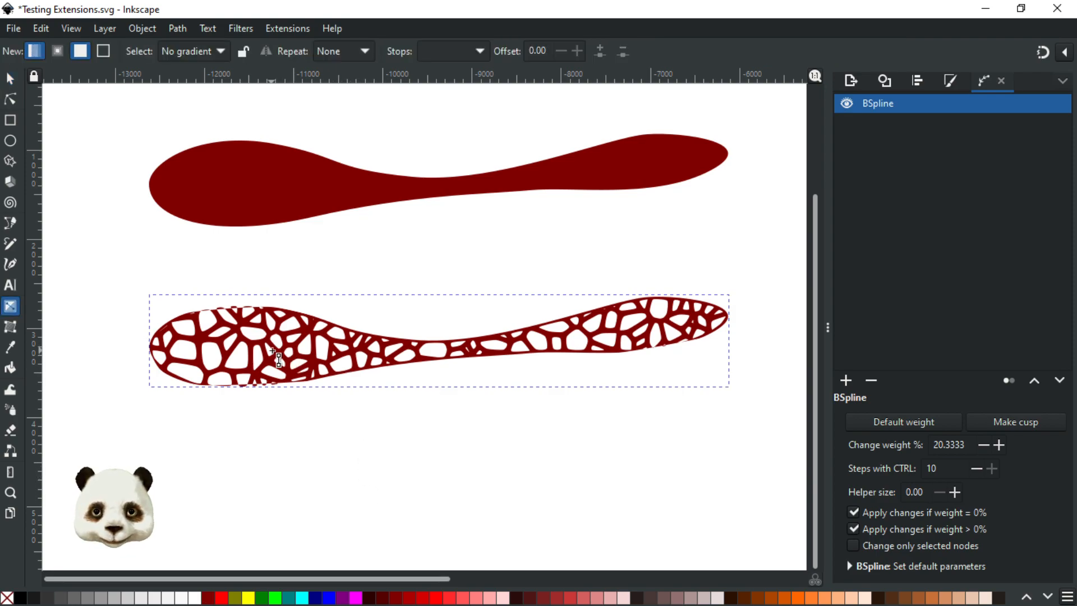
{"action": "left_click_drag", "start_coordinate": [280, 354], "coordinate": [644, 335]}
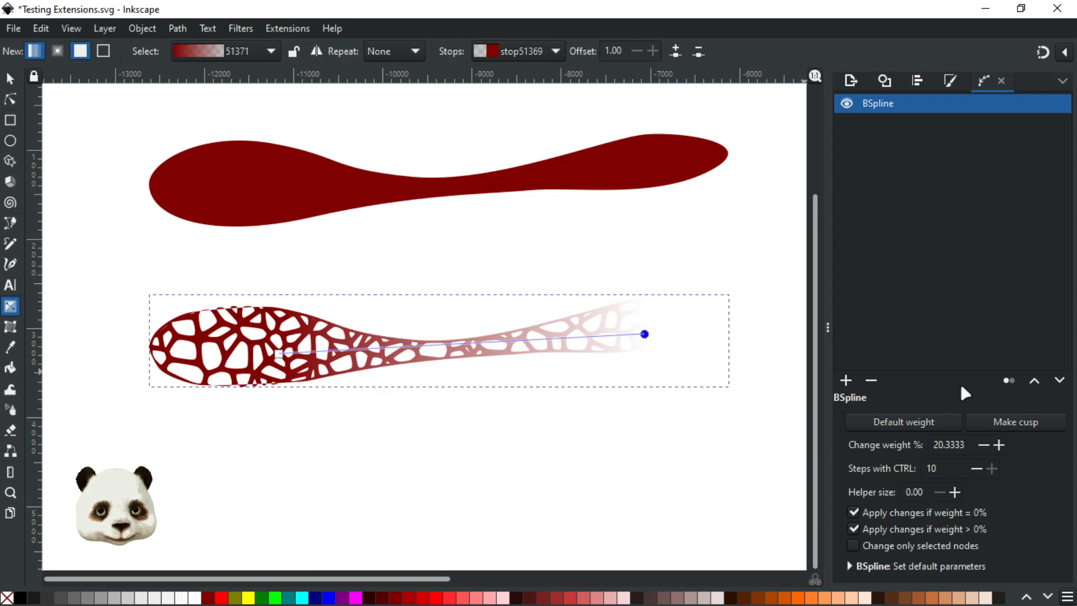
{"action": "left_click", "coordinate": [950, 81]}
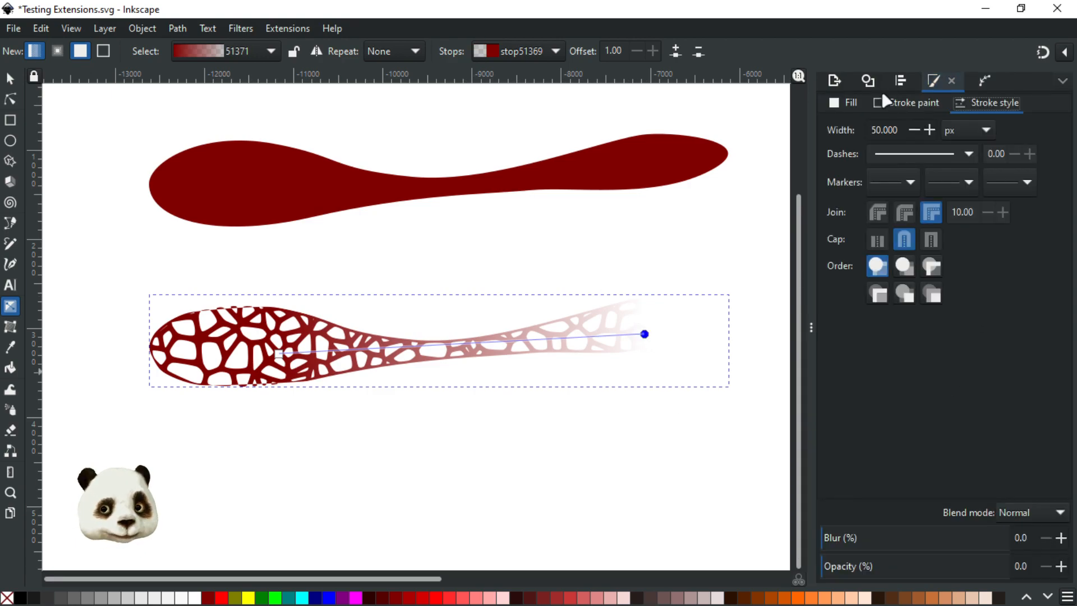
{"action": "left_click", "coordinate": [842, 102]}
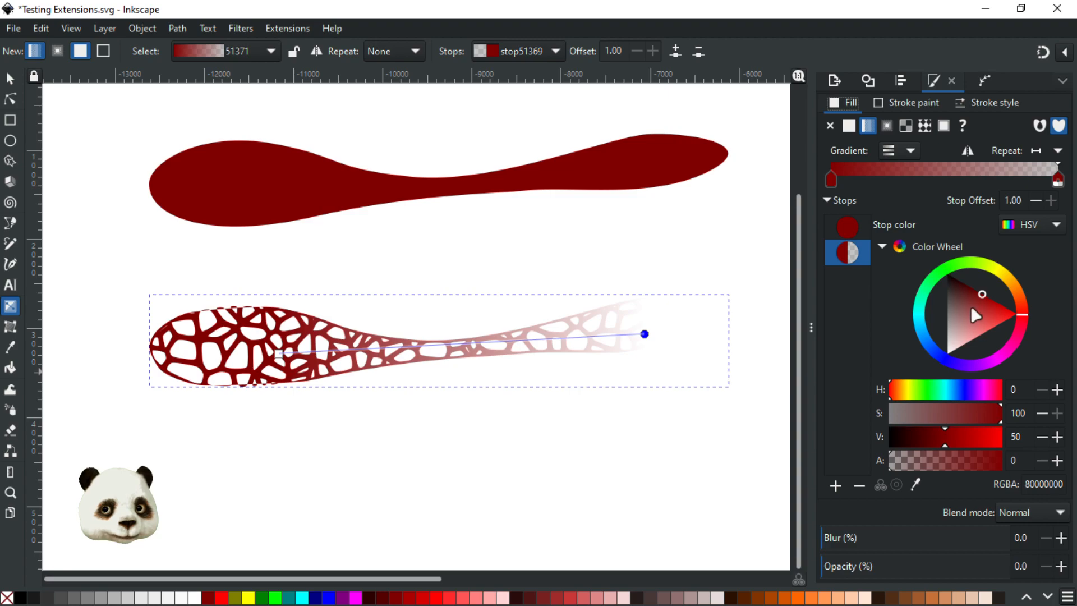
{"action": "mouse_move", "coordinate": [962, 287]}
{"action": "left_mouse_down"}
{"action": "mouse_move", "coordinate": [958, 276]}
{"action": "mouse_move", "coordinate": [964, 287]}
{"action": "left_mouse_up"}
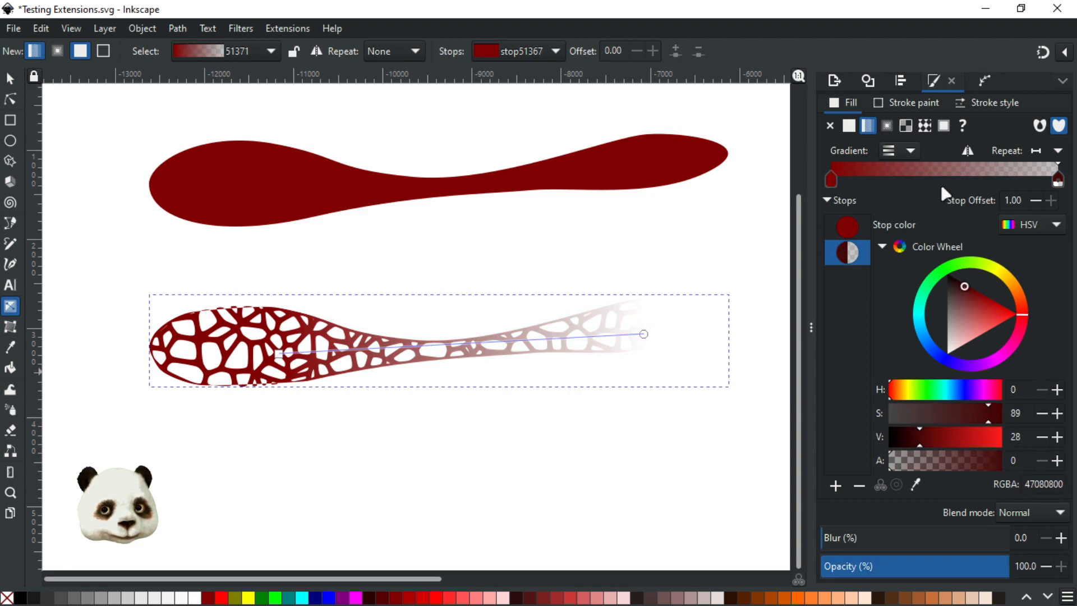
{"action": "left_click_drag", "start_coordinate": [948, 459], "coordinate": [1056, 458]}
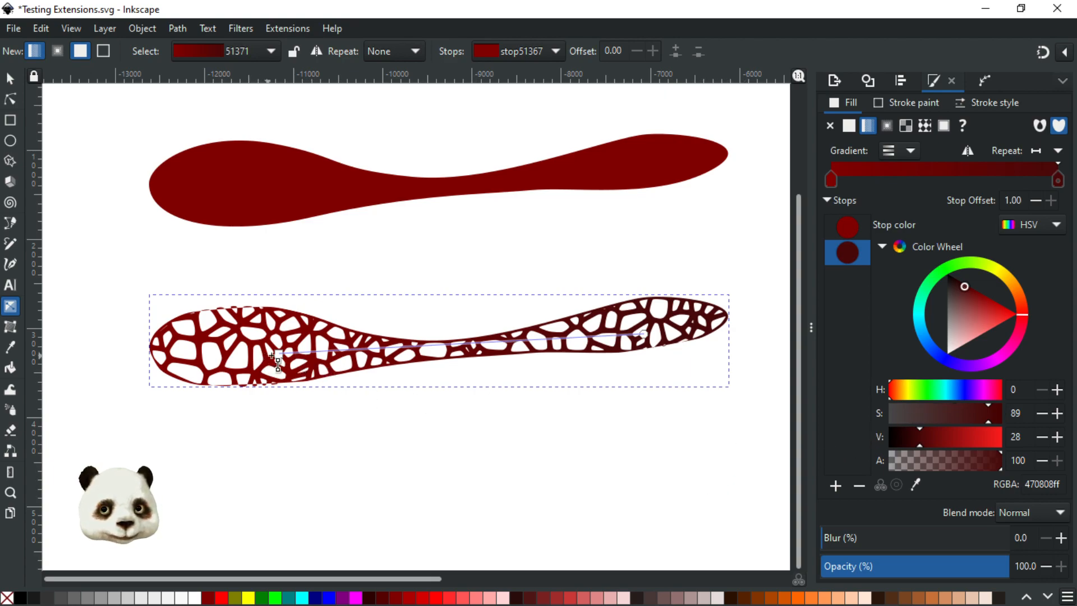
Step: Stretch the gradient to nearly the lattice's full length and set its end stop colour to RGBA 531c1cff
{"action": "left_click_drag", "start_coordinate": [279, 354], "coordinate": [157, 356]}
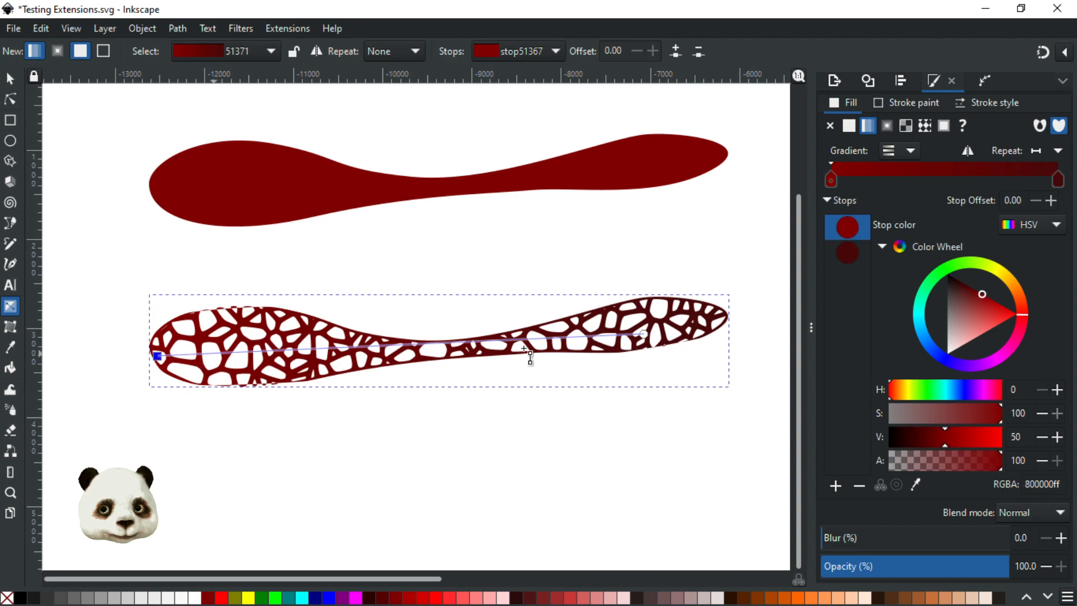
{"action": "mouse_move", "coordinate": [659, 332]}
{"action": "left_mouse_down"}
{"action": "mouse_move", "coordinate": [558, 343]}
{"action": "mouse_move", "coordinate": [707, 319]}
{"action": "mouse_move", "coordinate": [690, 323]}
{"action": "left_mouse_up"}
{"action": "mouse_move", "coordinate": [960, 302]}
{"action": "left_mouse_down"}
{"action": "mouse_move", "coordinate": [955, 280]}
{"action": "mouse_move", "coordinate": [964, 296]}
{"action": "left_mouse_up"}
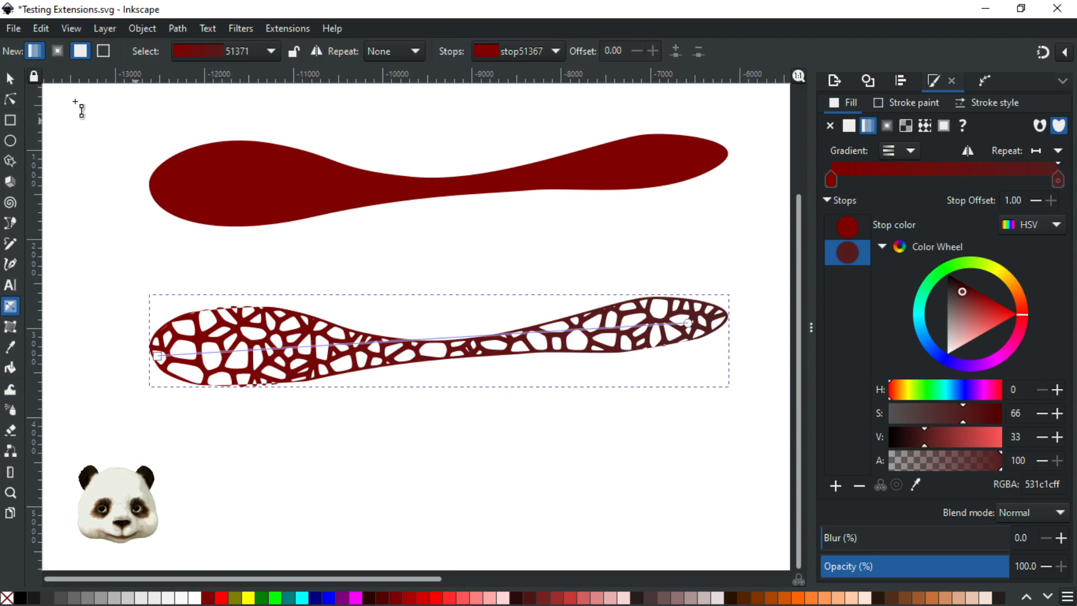
{"action": "left_click", "coordinate": [10, 78]}
{"action": "left_click", "coordinate": [95, 232]}
Step: Examine the finished gradient lattice up close and compare it with the solid red shape above
{"action": "scroll", "coordinate": [95, 228], "scroll_direction": "down", "scroll_amount": 3}
{"action": "scroll", "coordinate": [216, 244], "scroll_direction": "up", "scroll_amount": 1}
{"action": "left_click_drag", "start_coordinate": [259, 255], "coordinate": [403, 307]}
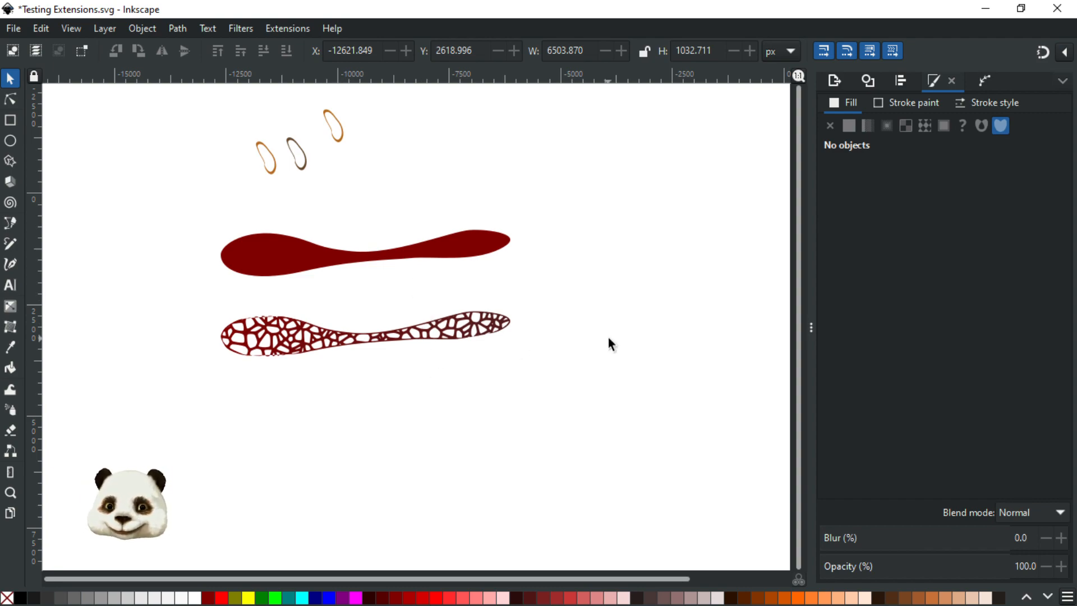
{"action": "scroll", "coordinate": [385, 331], "scroll_direction": "up", "scroll_amount": 3}
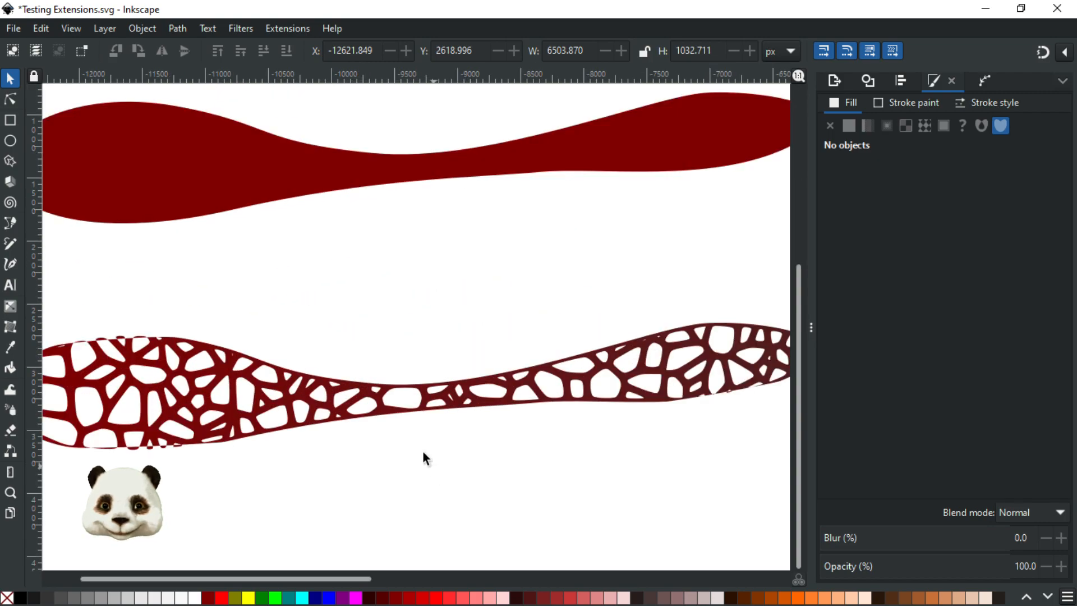
{"action": "scroll", "coordinate": [422, 450], "scroll_direction": "up", "scroll_amount": 1}
{"action": "scroll", "coordinate": [514, 313], "scroll_direction": "down", "scroll_amount": 1}
{"action": "scroll", "coordinate": [198, 316], "scroll_direction": "down", "scroll_amount": 1}
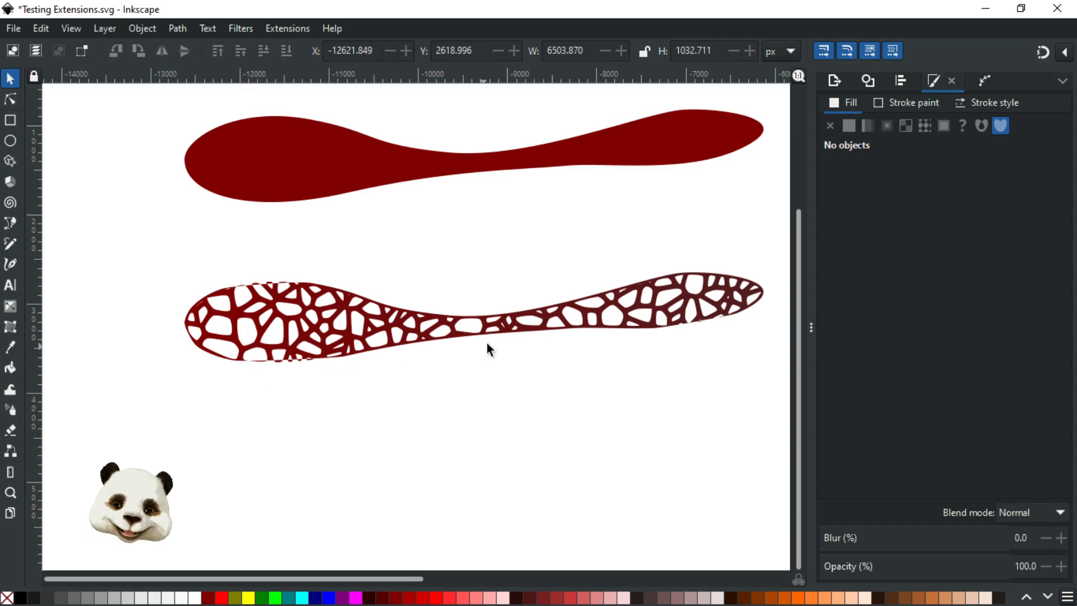
{"action": "scroll", "coordinate": [538, 321], "scroll_direction": "up", "scroll_amount": 1}
{"action": "scroll", "coordinate": [520, 339], "scroll_direction": "down", "scroll_amount": 1}
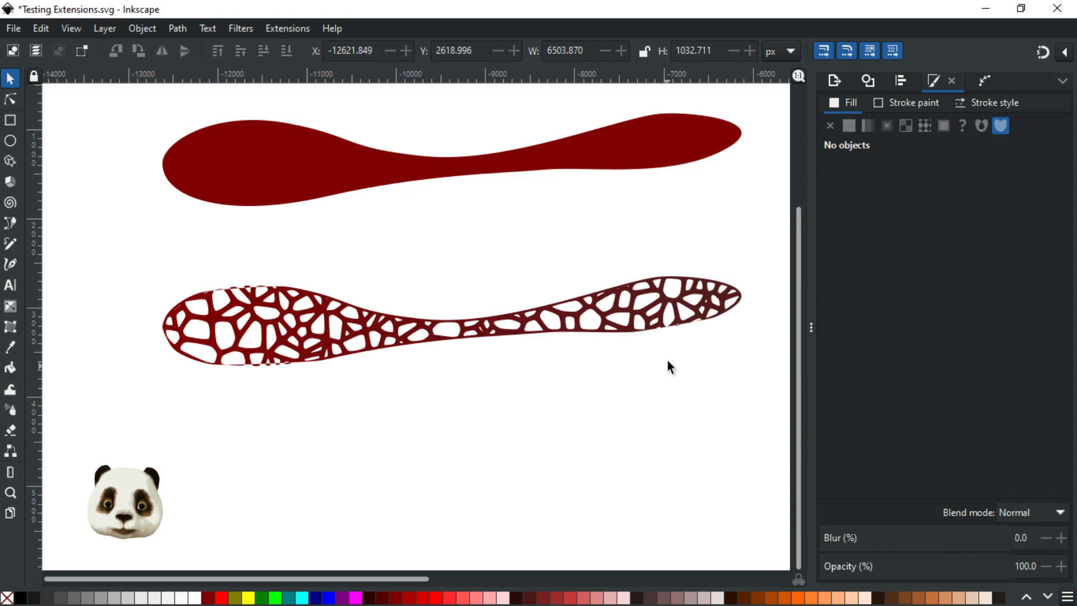
{"action": "scroll", "coordinate": [618, 302], "scroll_direction": "up", "scroll_amount": 1}
{"action": "scroll", "coordinate": [609, 302], "scroll_direction": "down", "scroll_amount": 1}
{"action": "left_click_drag", "start_coordinate": [502, 249], "coordinate": [481, 425]}
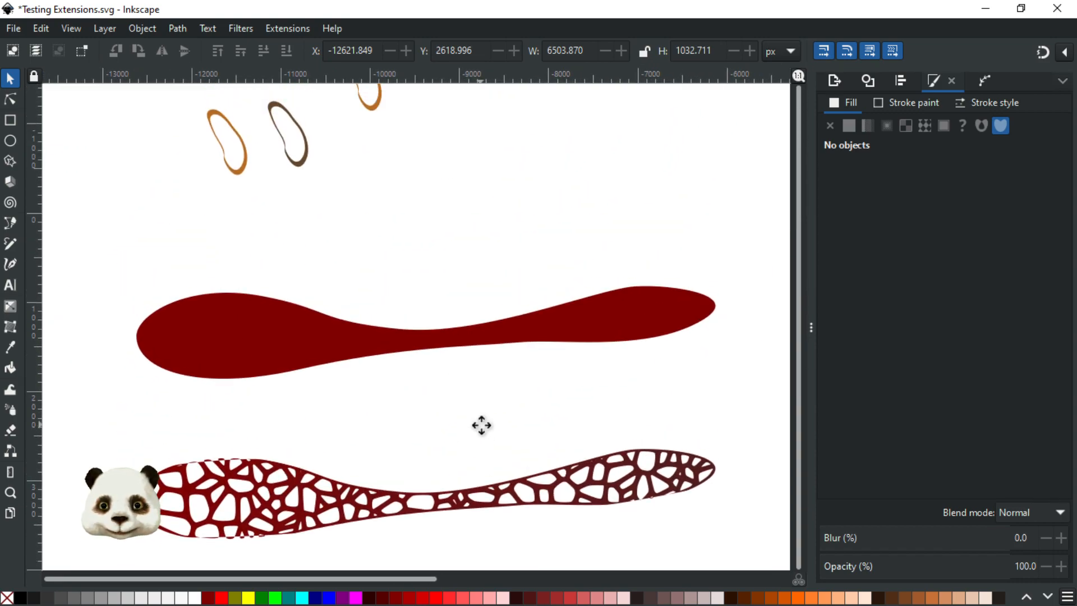
{"action": "scroll", "coordinate": [491, 426], "scroll_direction": "down", "scroll_amount": 2}
{"action": "scroll", "coordinate": [508, 423], "scroll_direction": "up", "scroll_amount": 2}
{"action": "left_click_drag", "start_coordinate": [492, 465], "coordinate": [481, 360]}
{"action": "scroll", "coordinate": [480, 373], "scroll_direction": "up", "scroll_amount": 1}
{"action": "scroll", "coordinate": [472, 379], "scroll_direction": "down", "scroll_amount": 1}
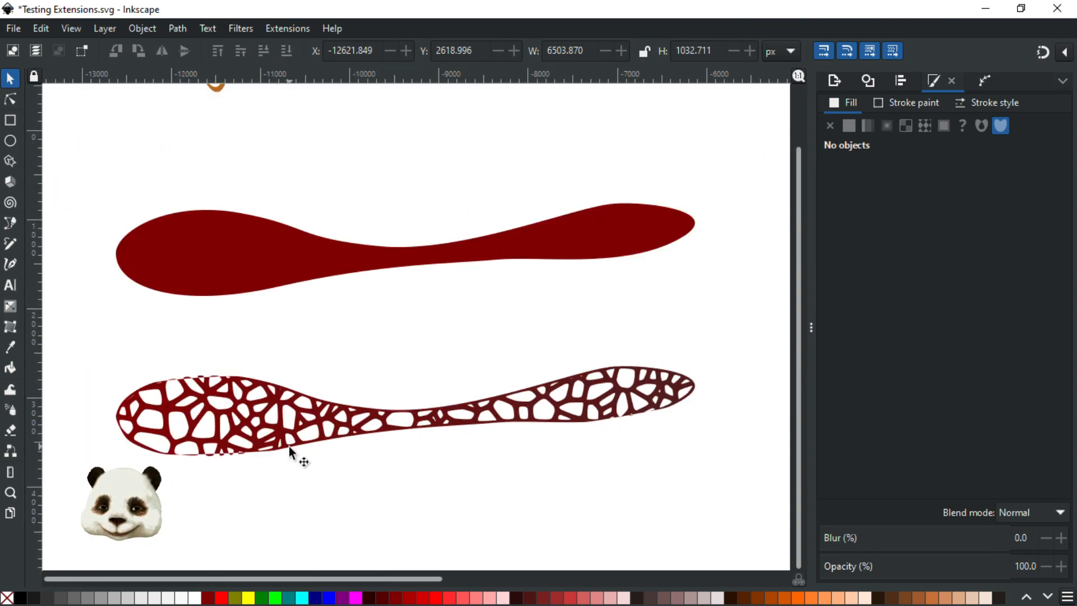
{"action": "scroll", "coordinate": [384, 416], "scroll_direction": "down", "scroll_amount": 1}
{"action": "scroll", "coordinate": [385, 415], "scroll_direction": "down", "scroll_amount": 1}
{"action": "scroll", "coordinate": [389, 410], "scroll_direction": "up", "scroll_amount": 1}
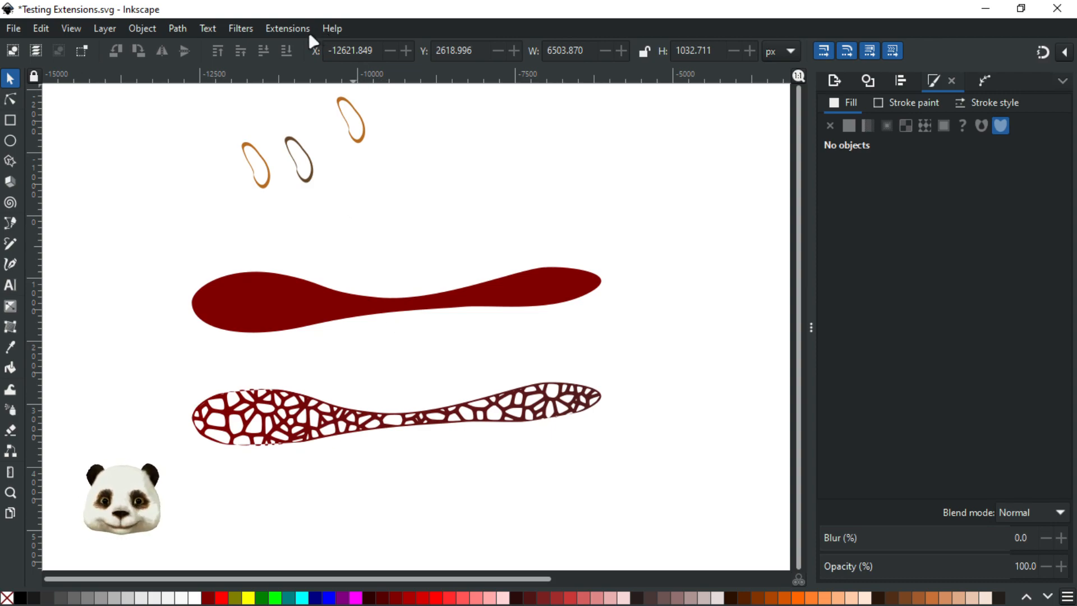
Step: Survey the available extension categories, looking into Generate from Path, JessyInk, Raster and Typography
{"action": "left_click", "coordinate": [294, 27]}
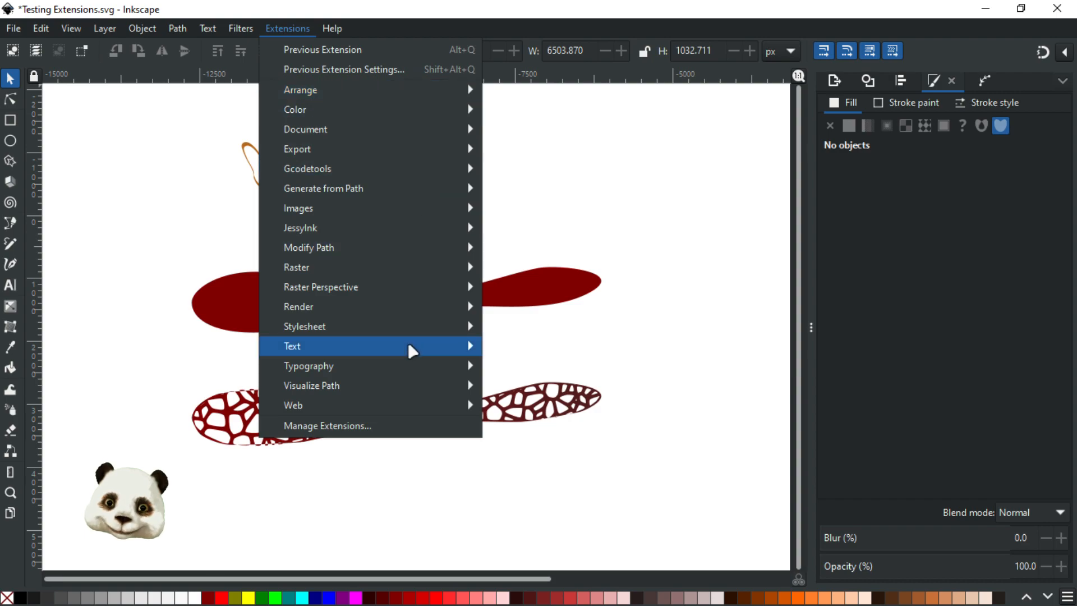
{"action": "mouse_move", "coordinate": [428, 366]}
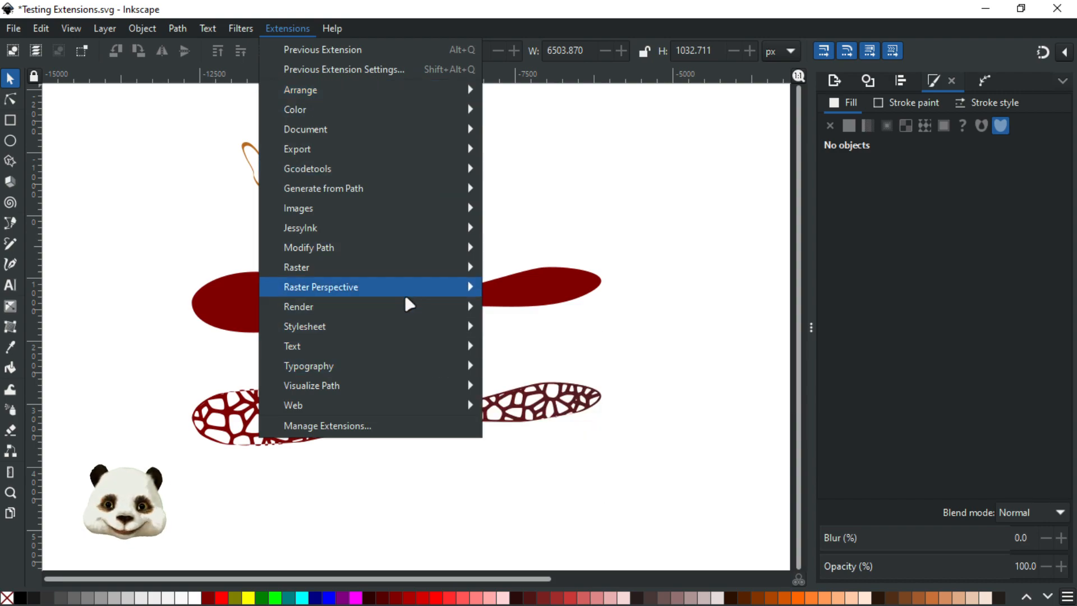
{"action": "mouse_move", "coordinate": [376, 405]}
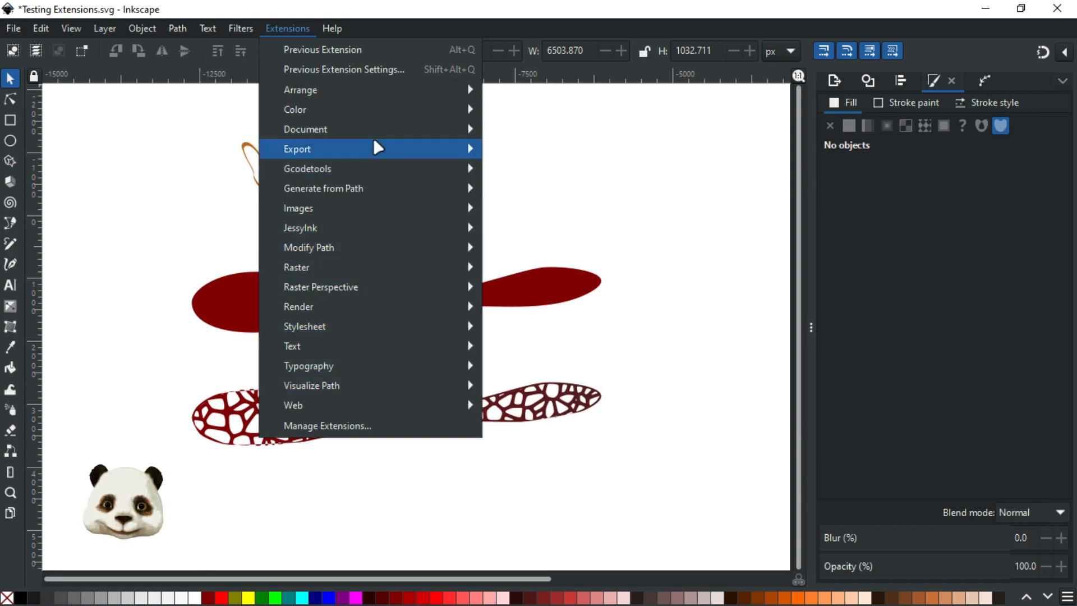
{"action": "mouse_move", "coordinate": [240, 28]}
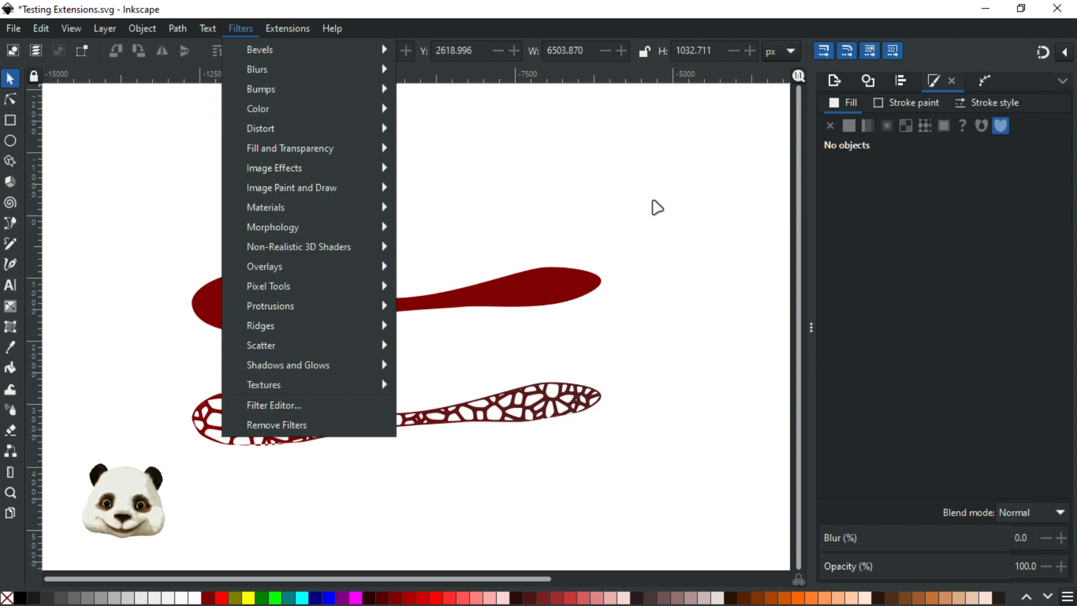
{"action": "key", "text": "Escape"}
{"action": "left_click", "coordinate": [286, 30]}
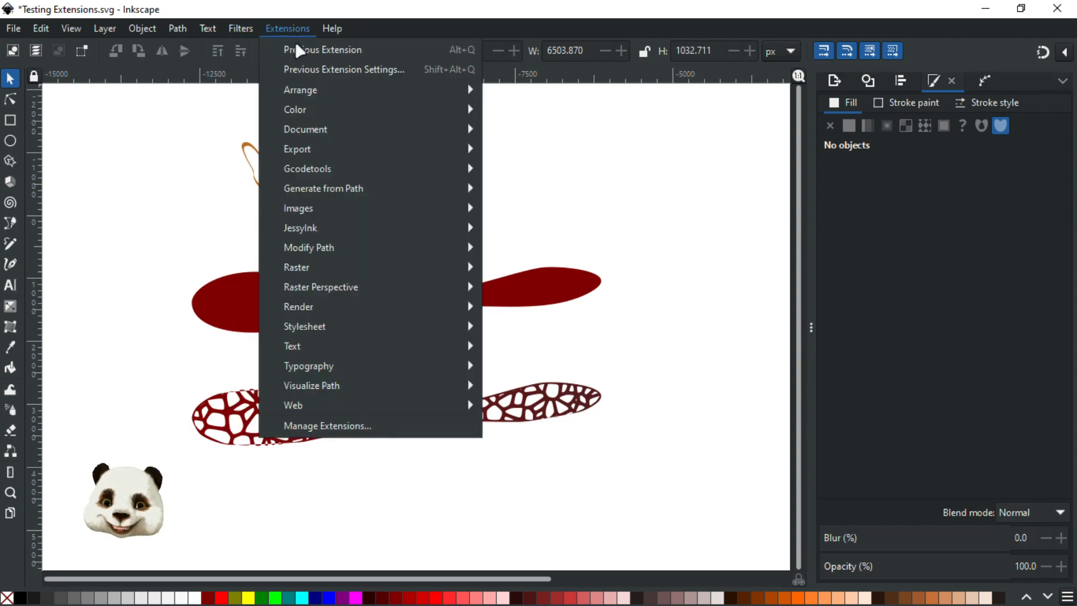
{"action": "mouse_move", "coordinate": [353, 192]}
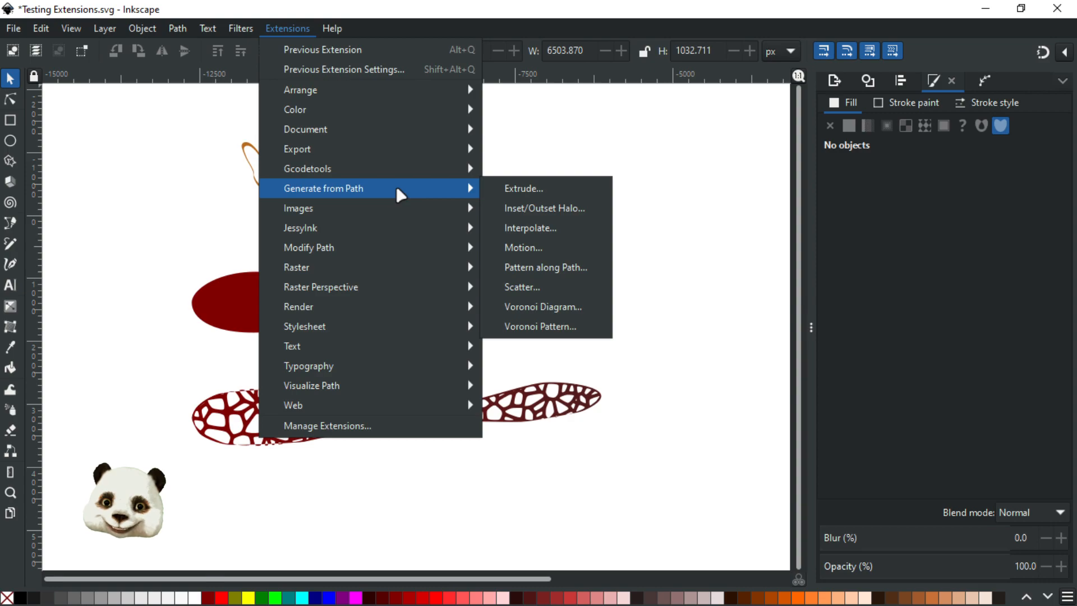
{"action": "mouse_move", "coordinate": [307, 170]}
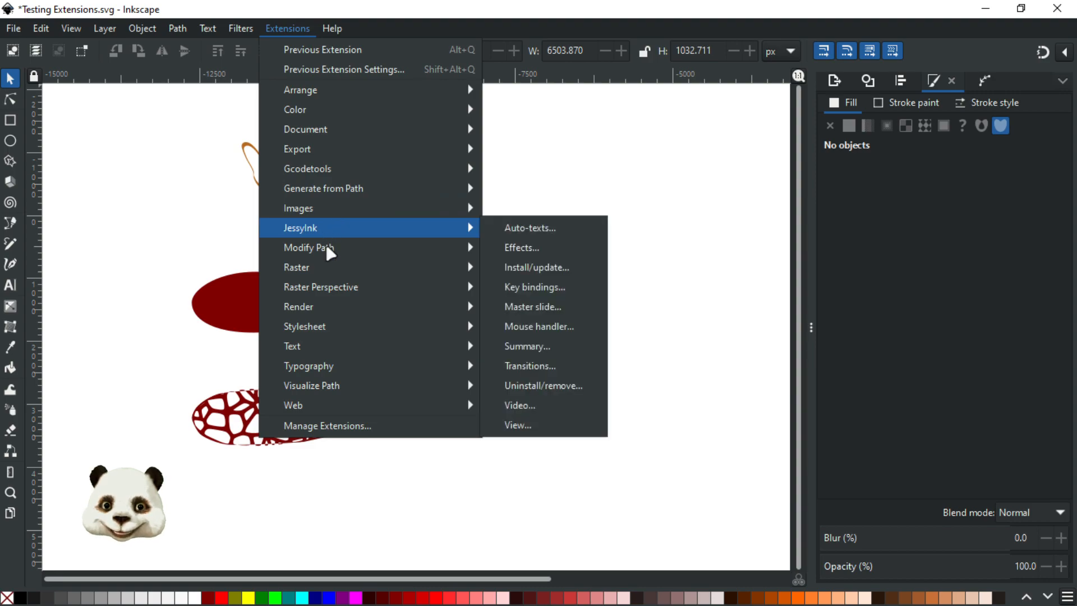
{"action": "mouse_move", "coordinate": [350, 271]}
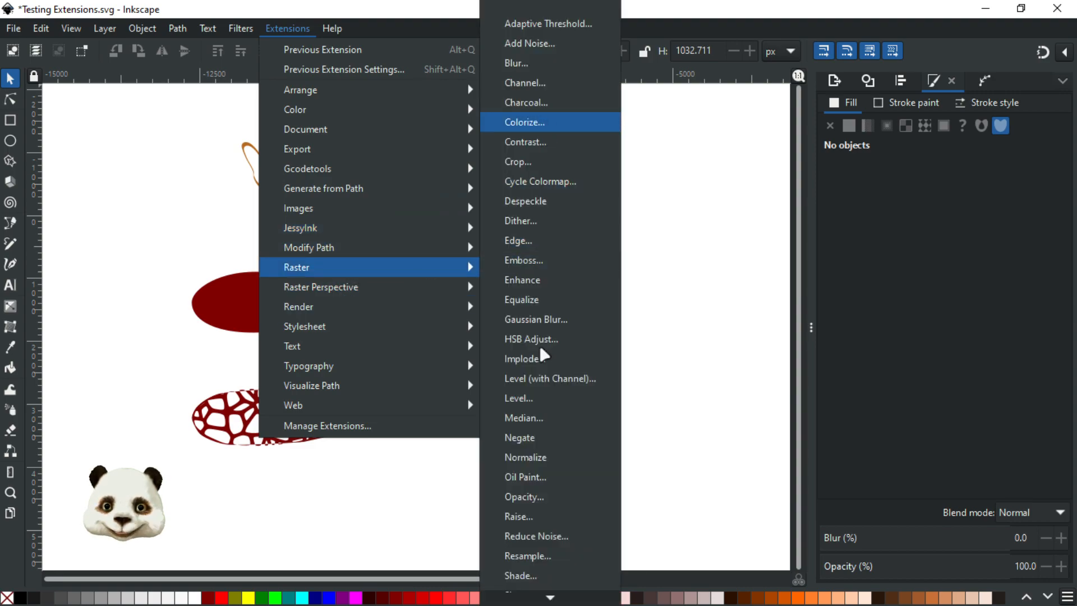
{"action": "mouse_move", "coordinate": [351, 344]}
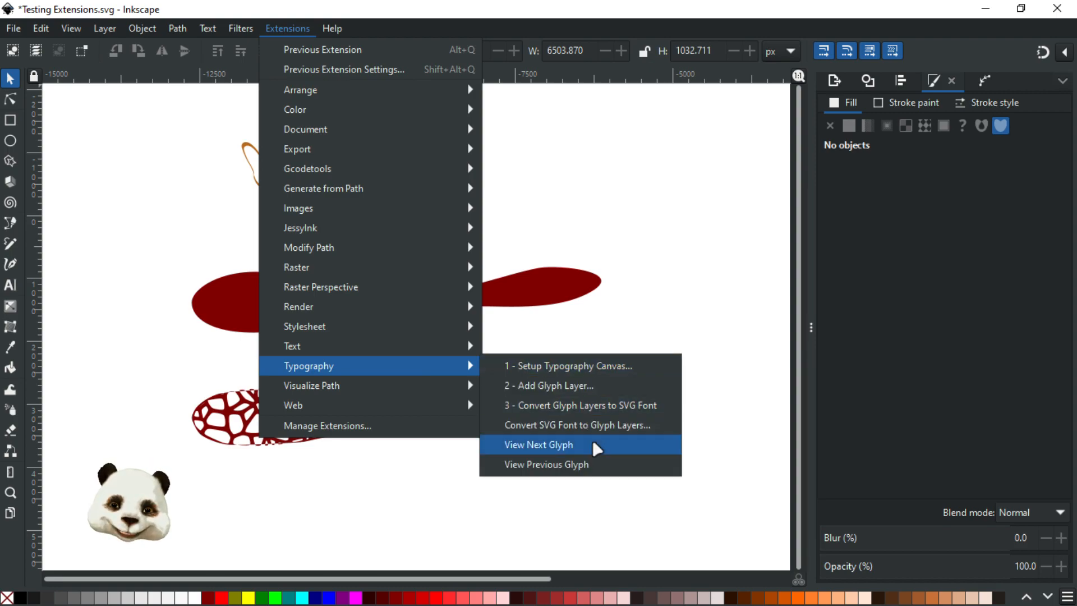
{"action": "mouse_move", "coordinate": [386, 224]}
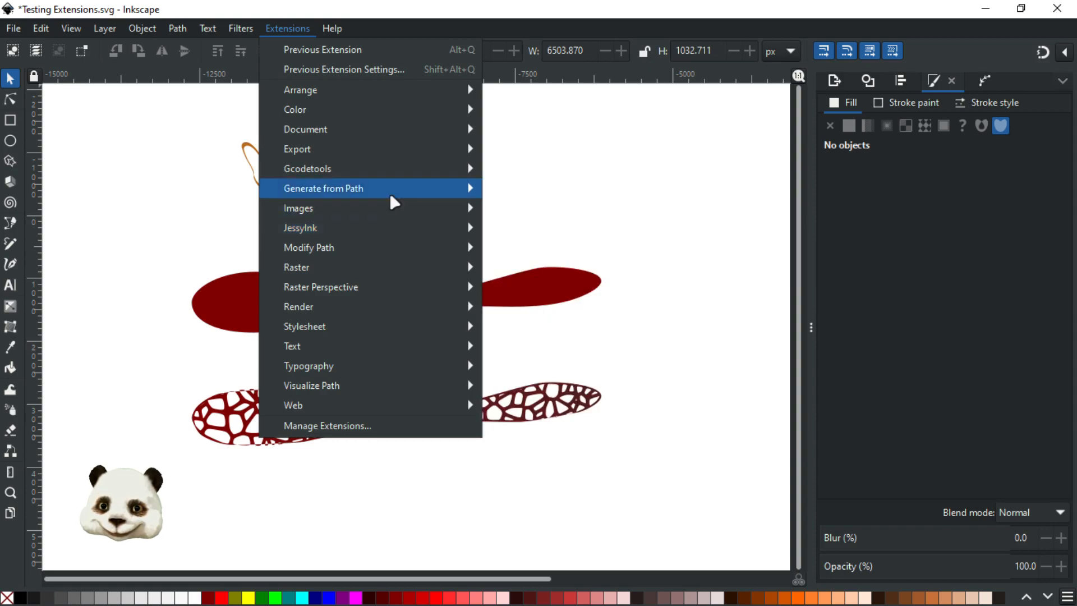
{"action": "mouse_move", "coordinate": [439, 150]}
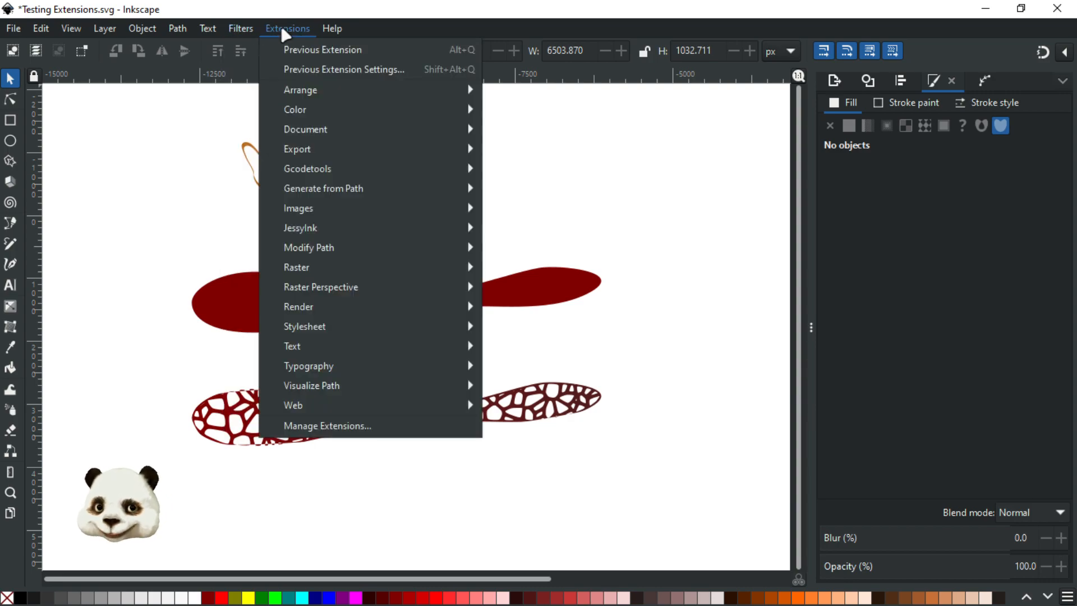
Step: Review the extension manager's active packages, installable packages and package creation sections, leaving everything uninstalled
{"action": "left_click", "coordinate": [371, 428]}
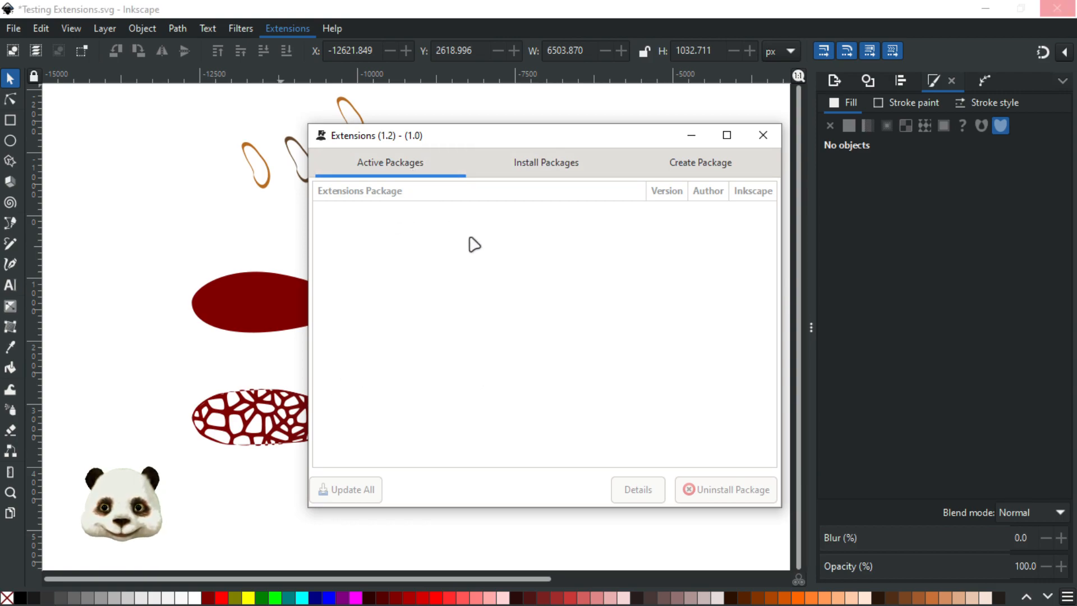
{"action": "left_click", "coordinate": [534, 166]}
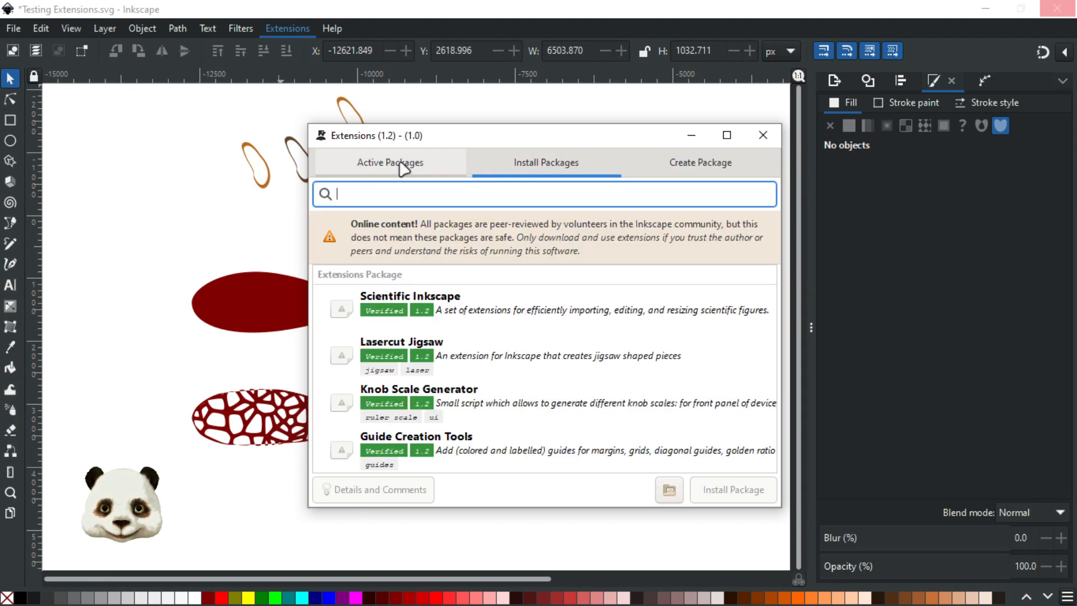
{"action": "left_click", "coordinate": [403, 167]}
{"action": "left_click", "coordinate": [680, 167]}
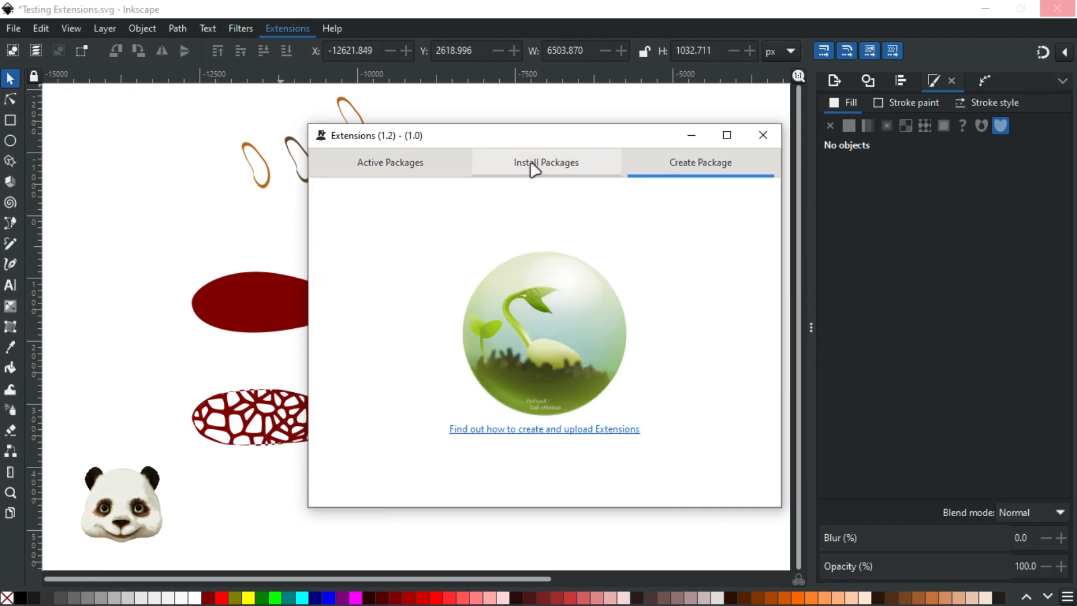
{"action": "left_click", "coordinate": [498, 170]}
{"action": "left_click", "coordinate": [371, 167]}
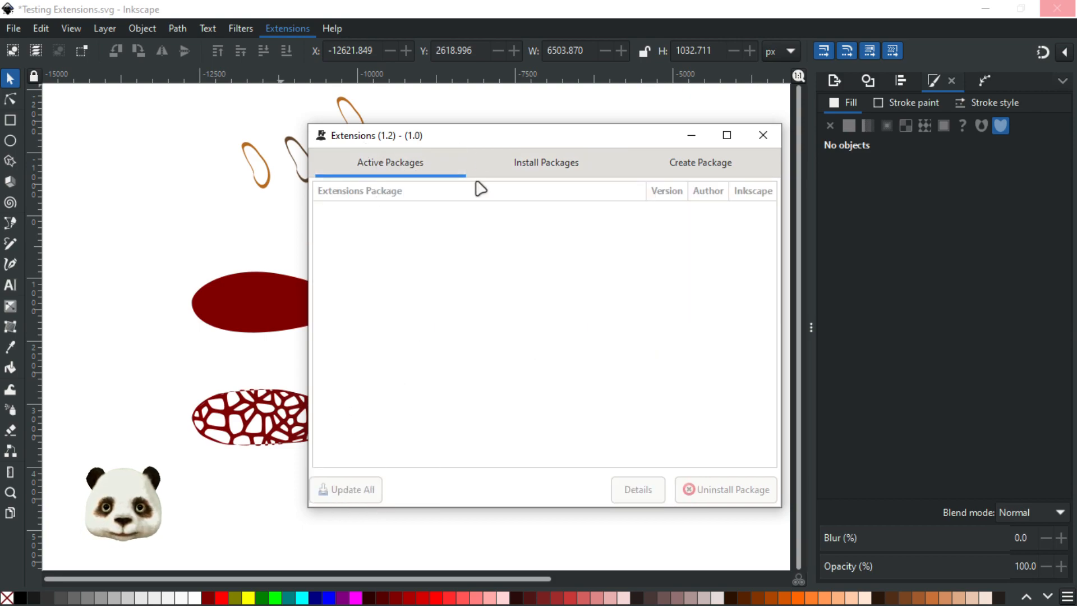
{"action": "left_click", "coordinate": [763, 135]}
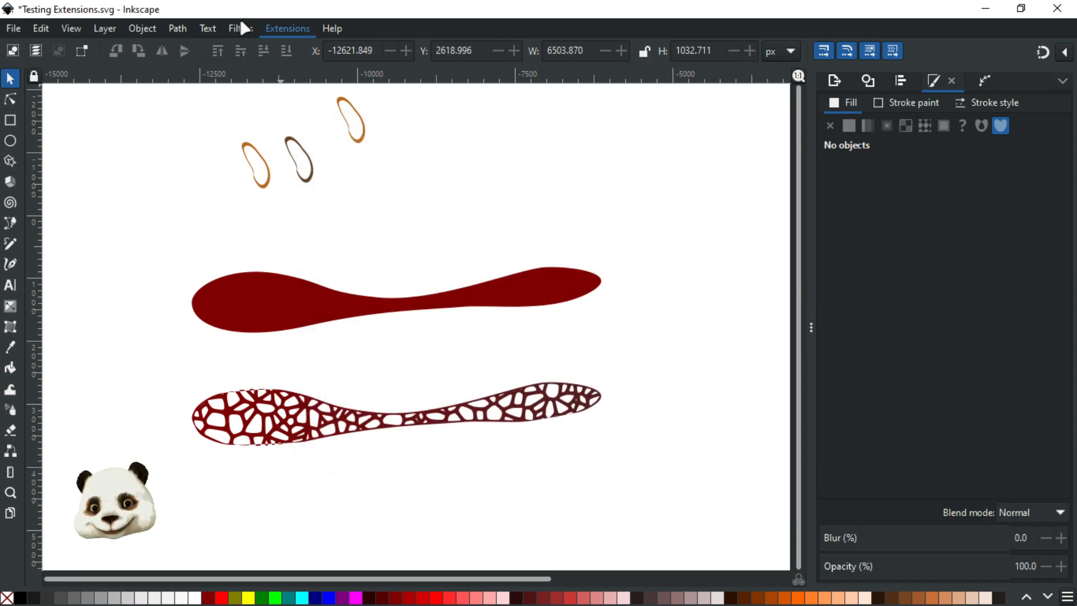
{"action": "left_click", "coordinate": [272, 28]}
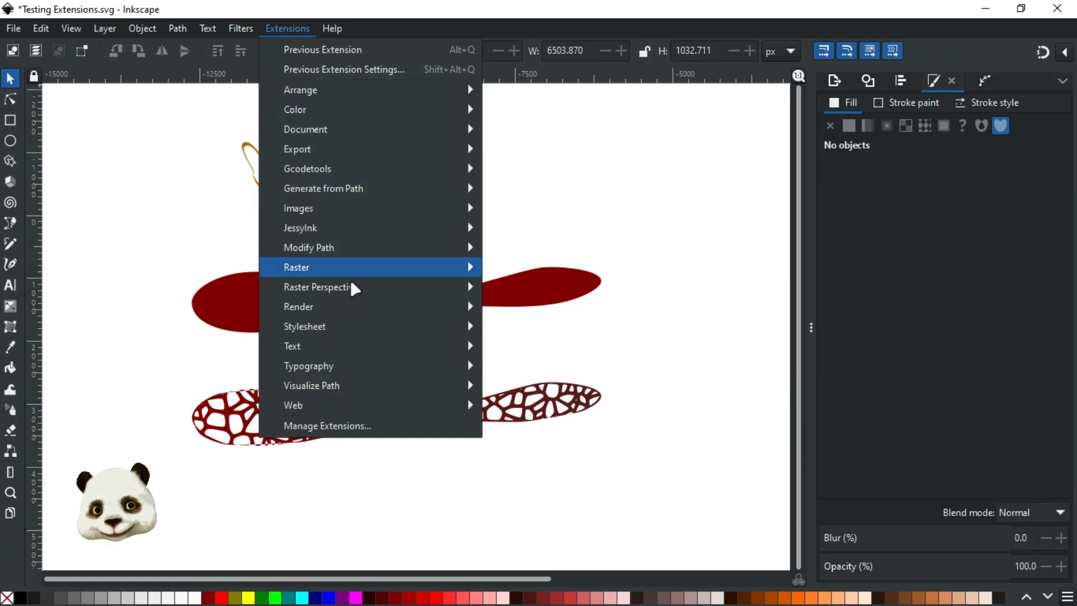
{"action": "mouse_move", "coordinate": [457, 288]}
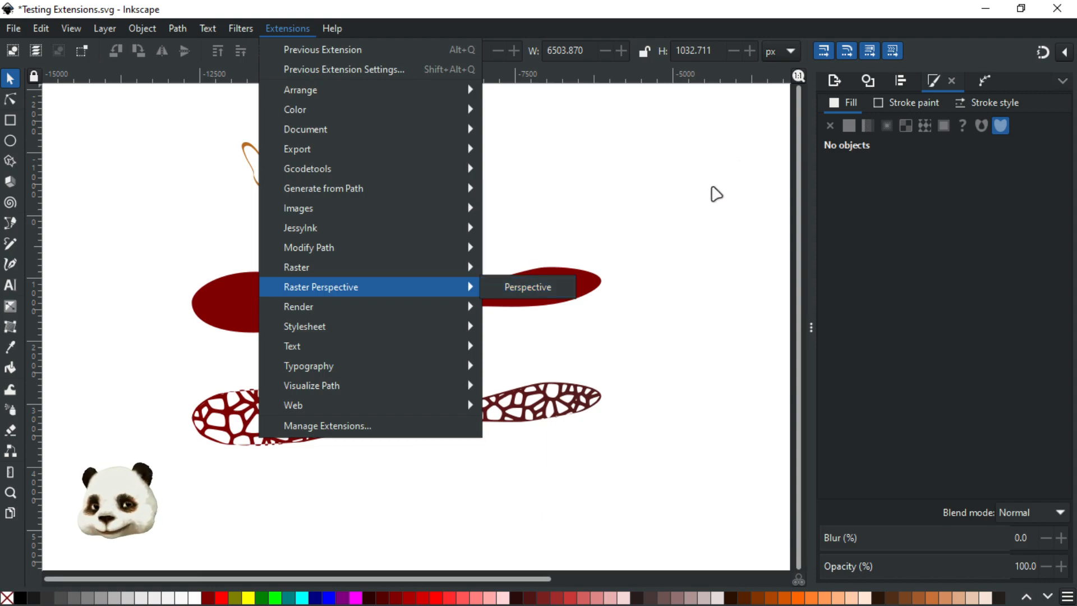
{"action": "key", "text": "Escape"}
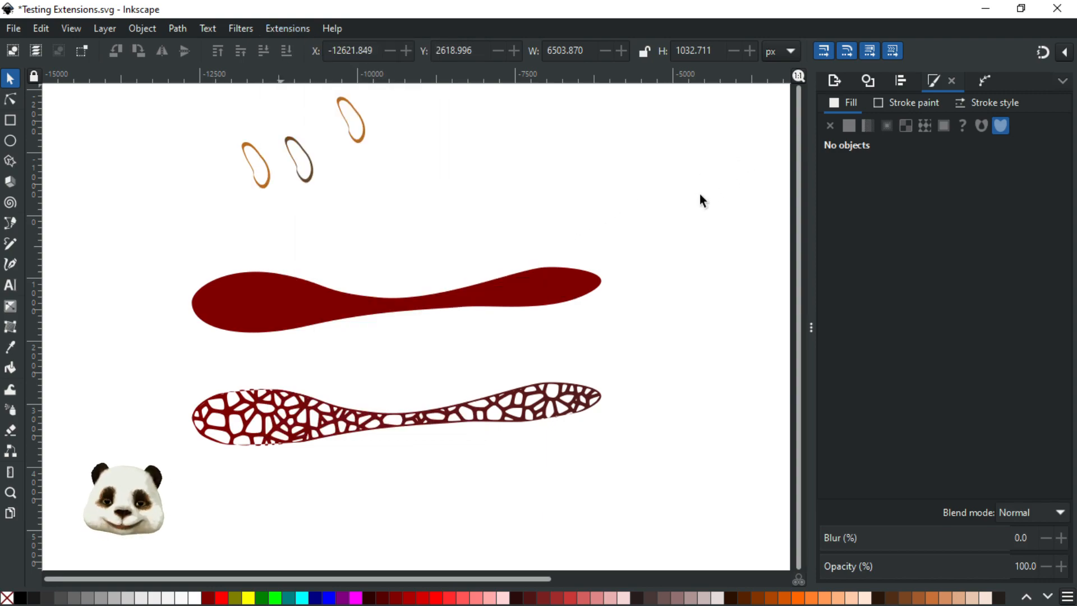